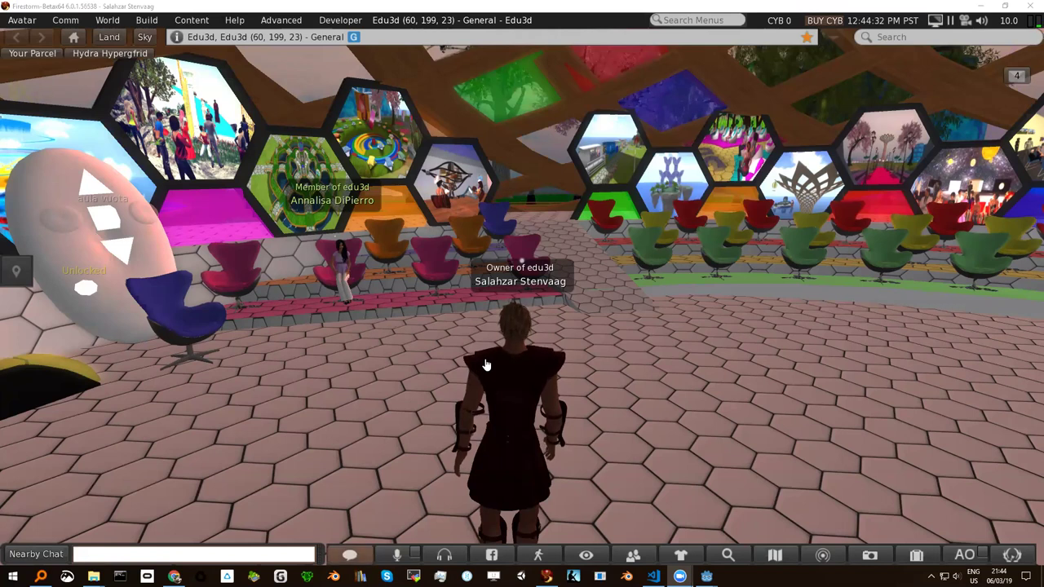
Pull the camera back and swing the view around the Edu3d hall.
key(Right)
key(Escape)
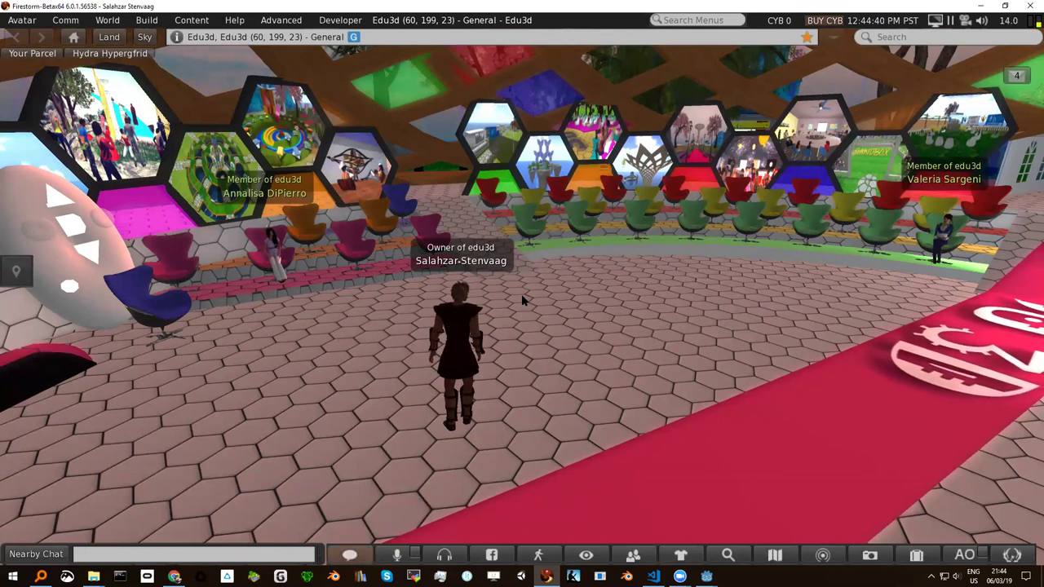
scroll(522, 300, up, 2)
Turn the avatar left and right until it faces straight down the red carpet.
key(Right)
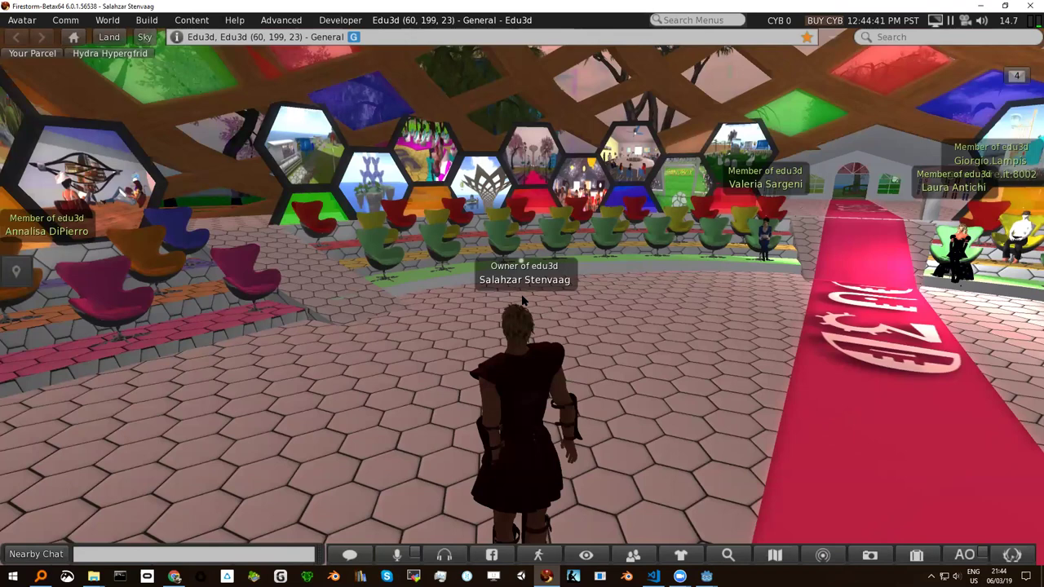
key(Right)
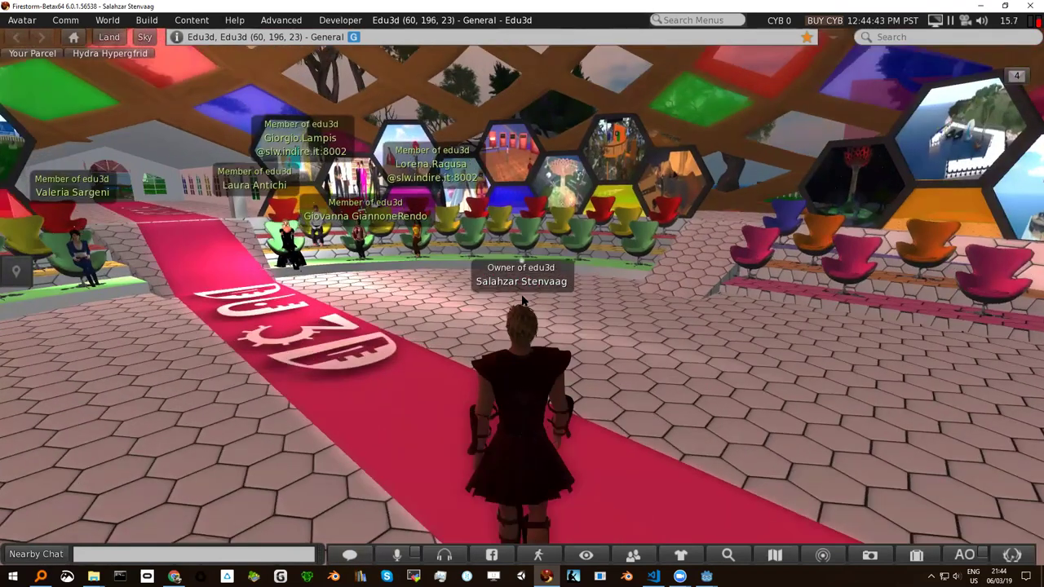
key(Left)
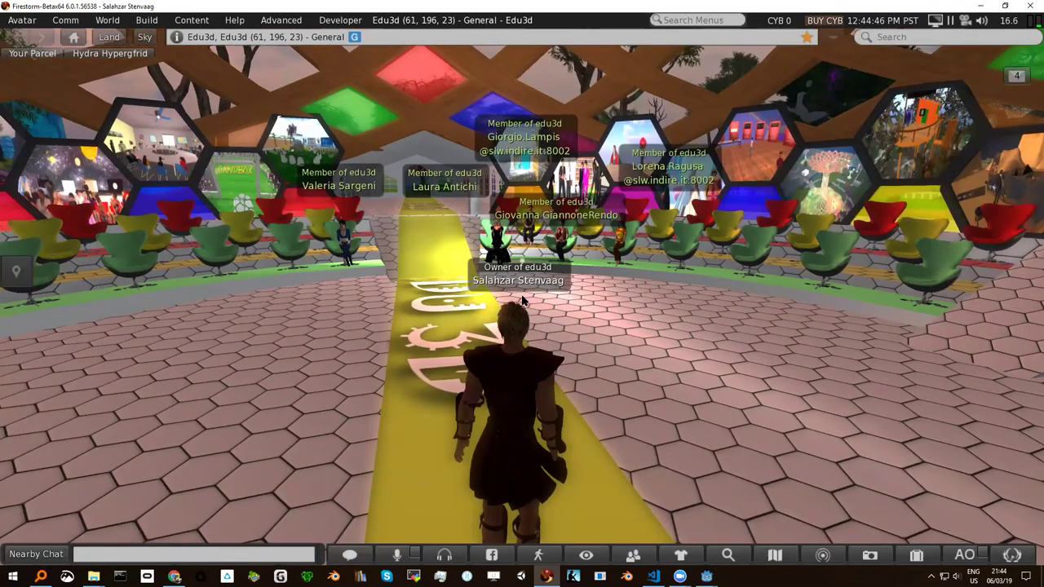
key(Right)
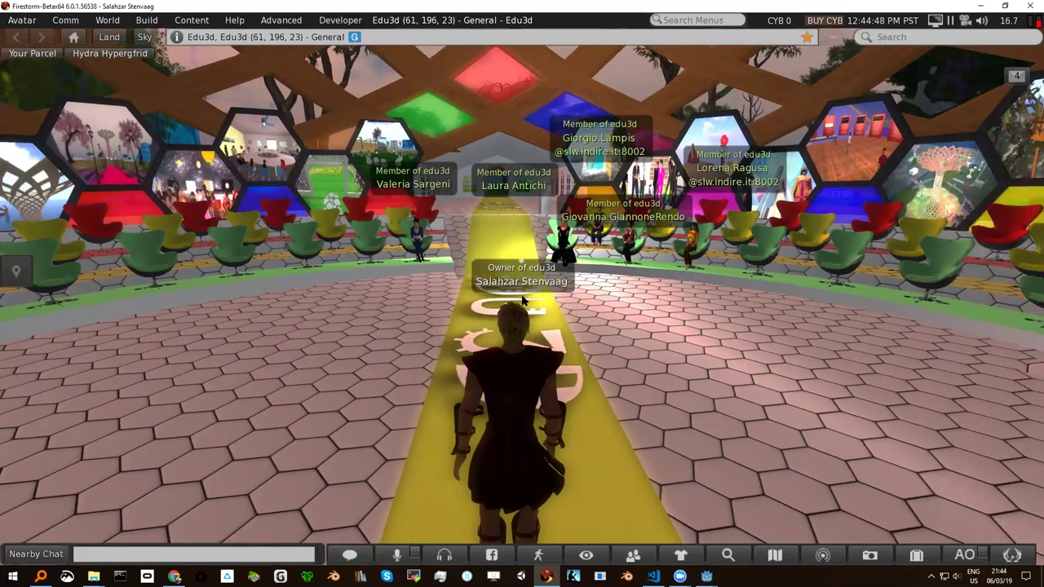
key(Right)
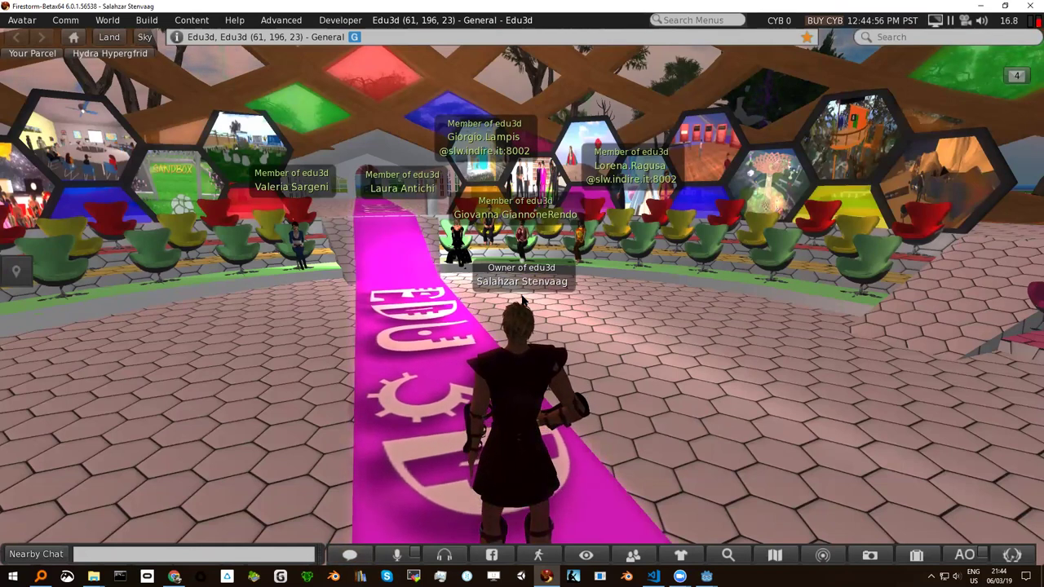
key(Left)
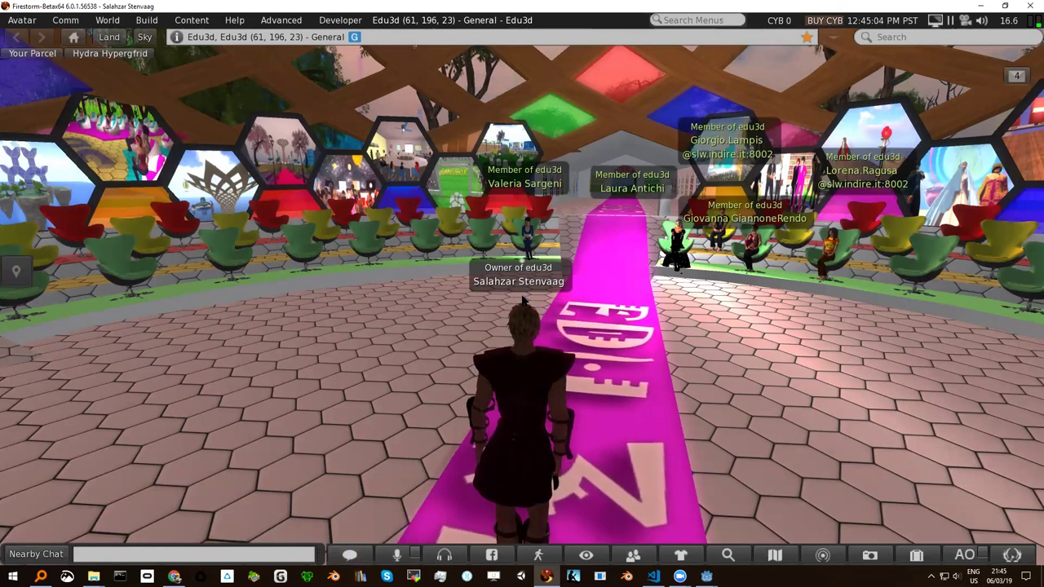
key(Right)
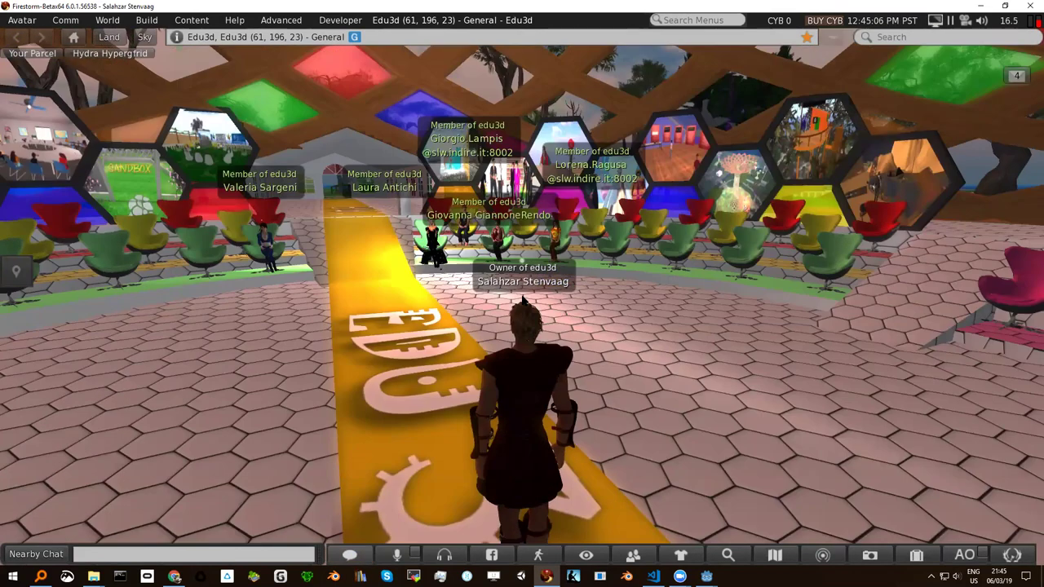
key(Right)
key(Right)
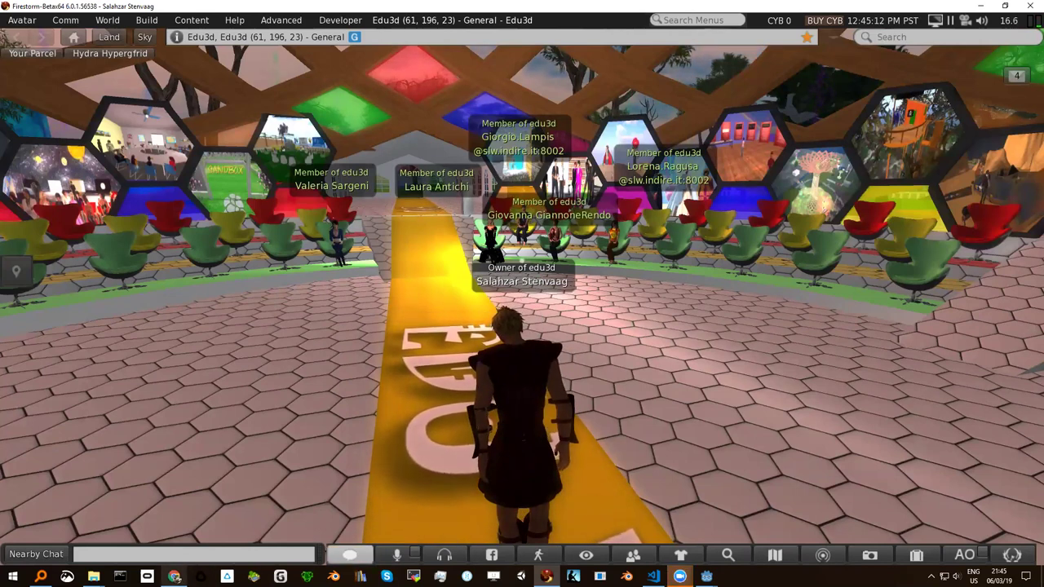
click(174, 577)
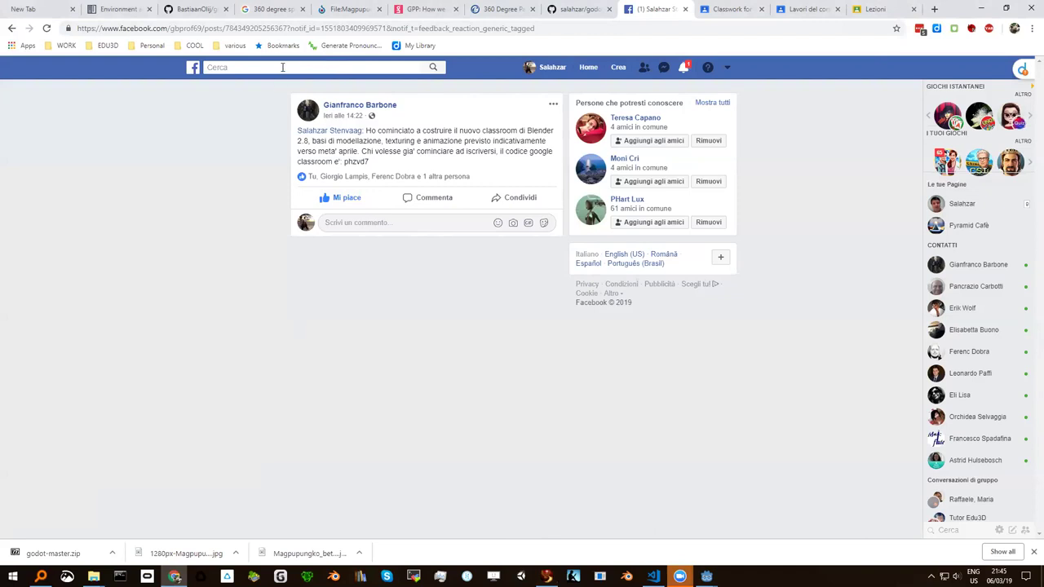
Switch the browser from the Facebook post to the GitHub godot repository tab.
click(581, 10)
click(276, 31)
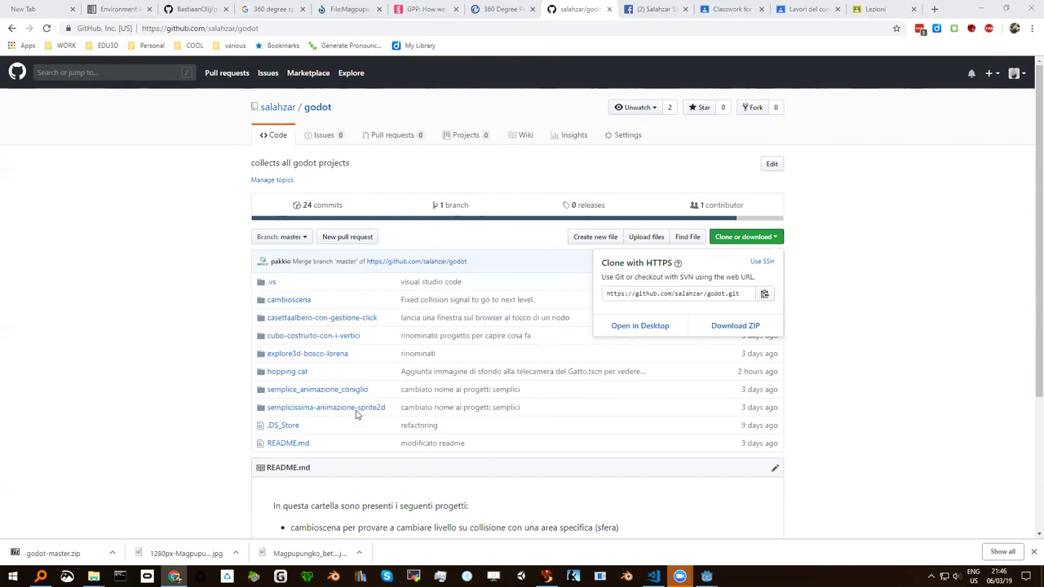
Download the godot repository again via Clone or download > Download ZIP.
click(775, 241)
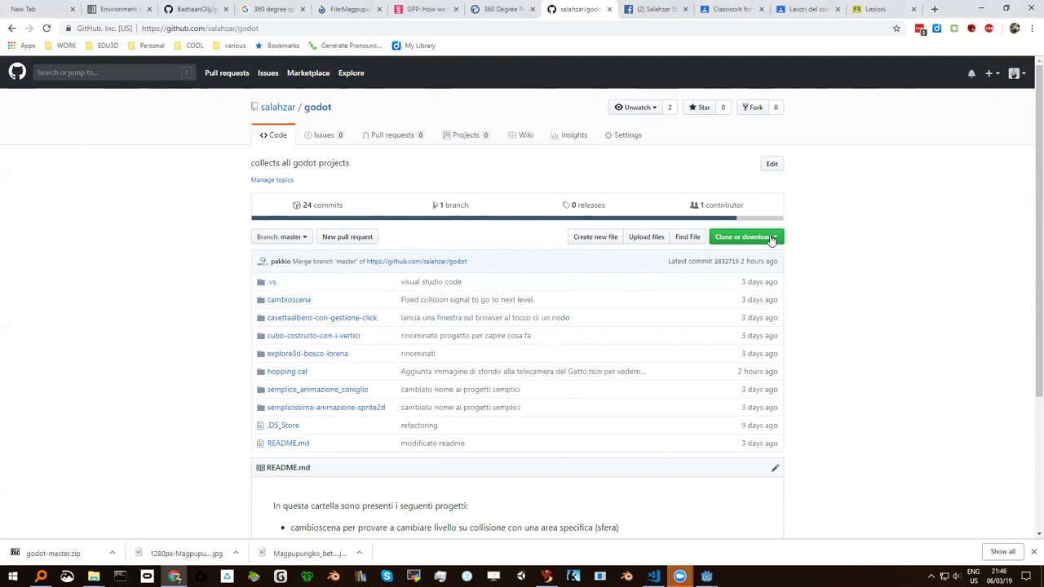
click(775, 239)
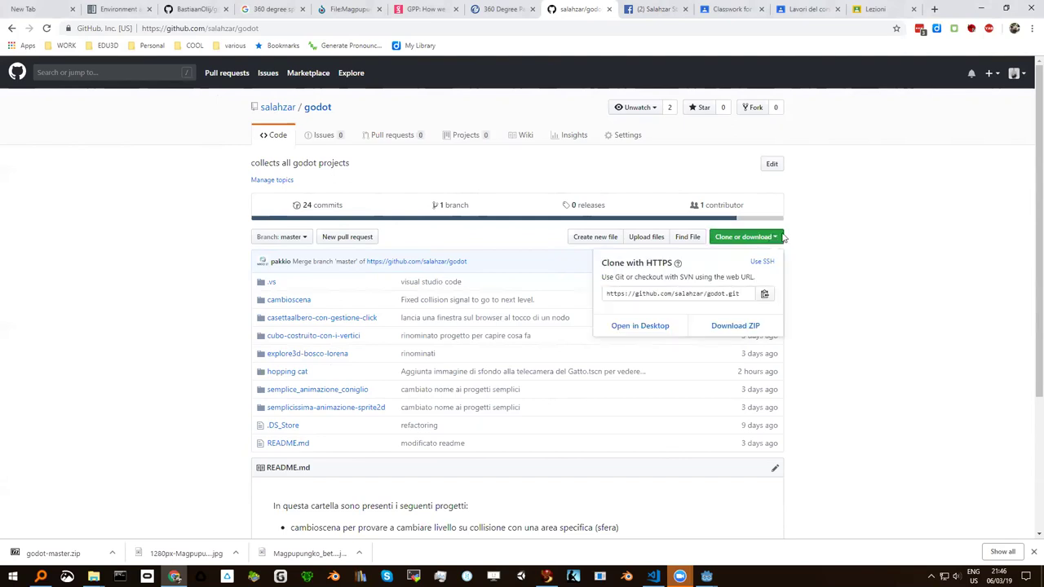
click(744, 327)
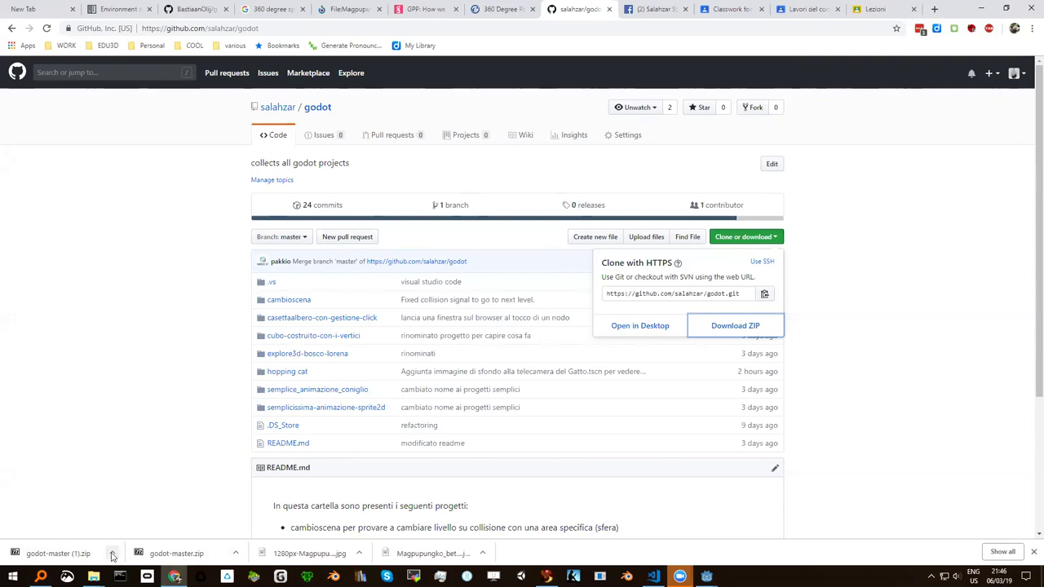
click(112, 554)
Show godot-master (1).zip in its folder and extract it with 7-Zip to godot-master (1).
click(160, 514)
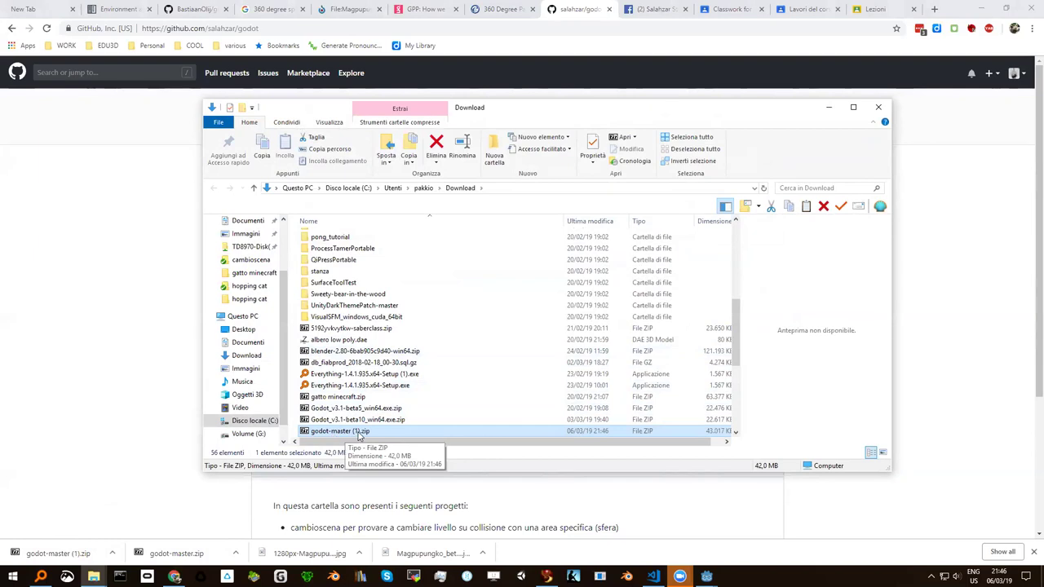
right_click(359, 435)
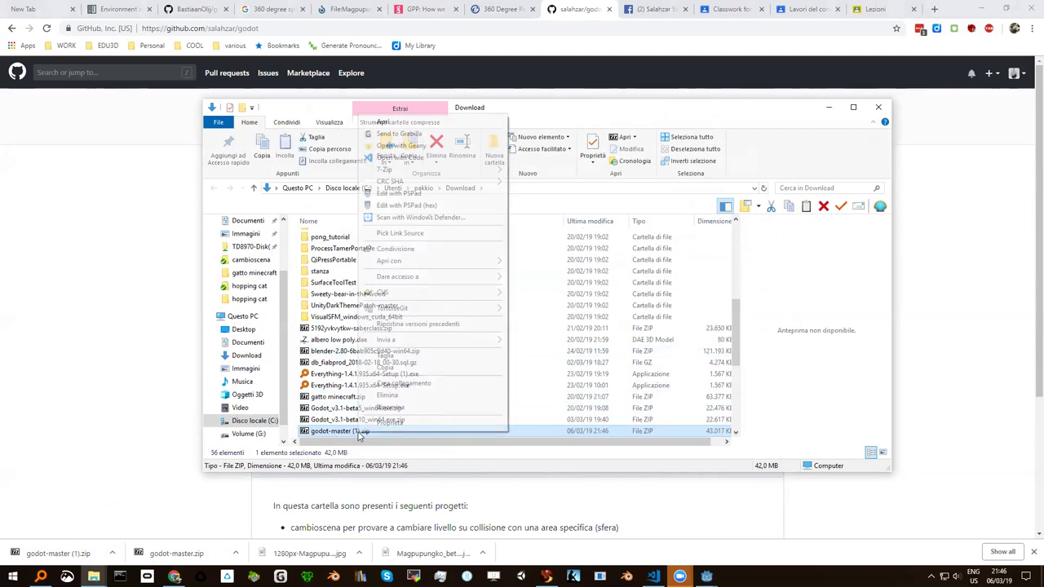
mouse_move(464, 170)
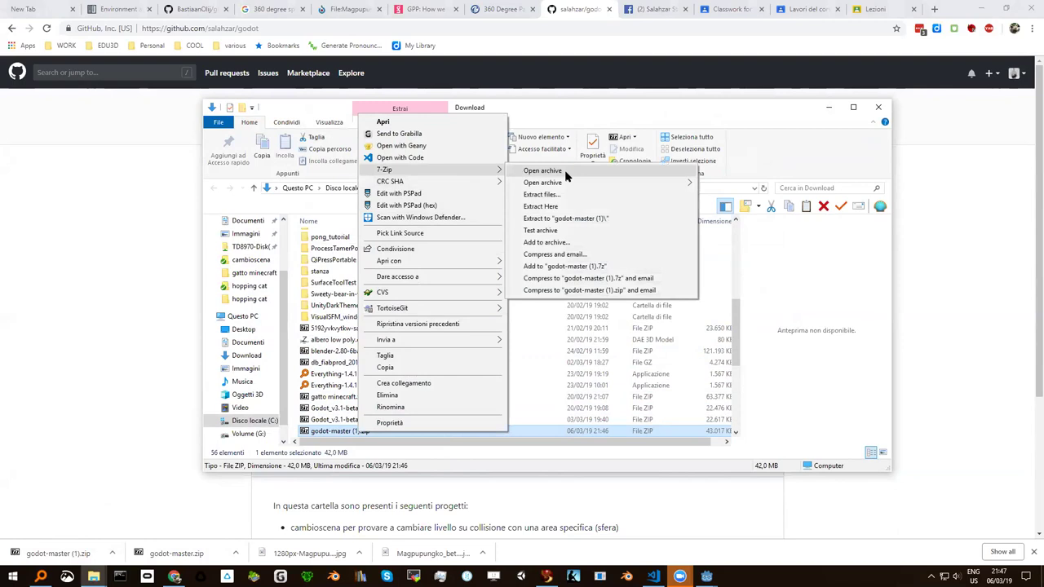
click(568, 219)
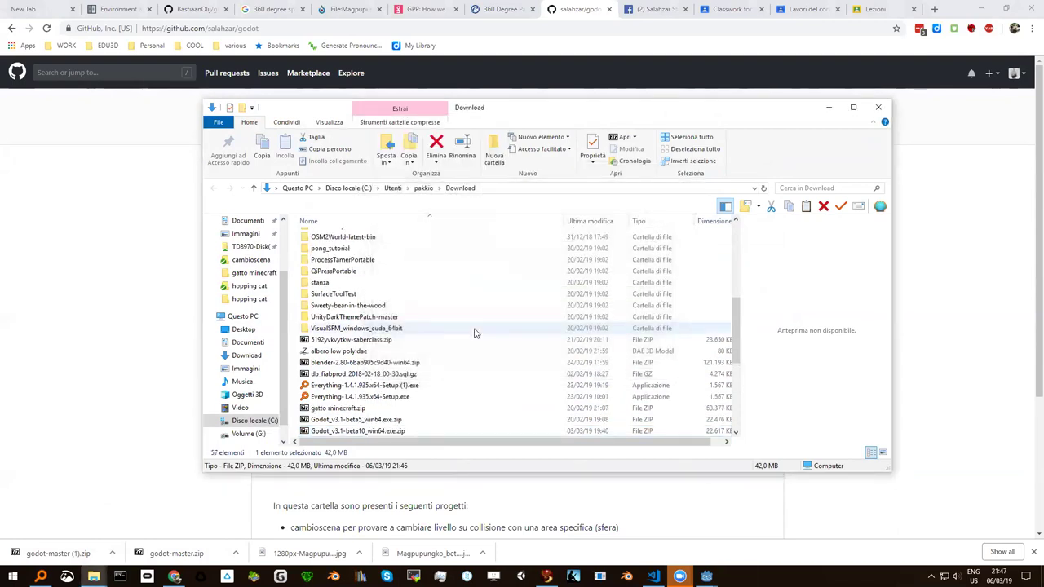
Open the extracted godot-master (1)\godot-master folder and move the window aside.
scroll(472, 327, up, 6)
scroll(468, 321, up, 1)
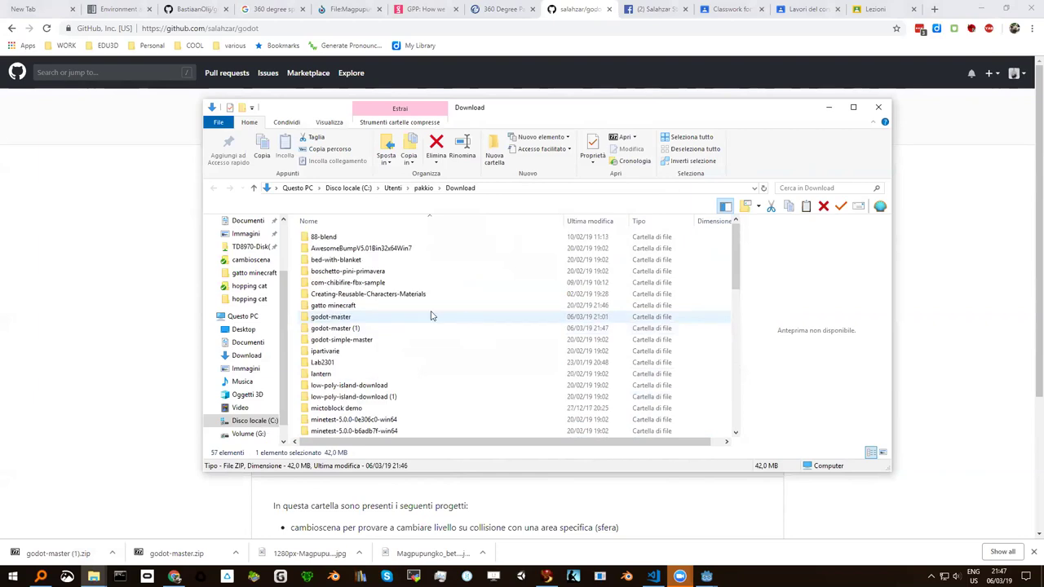
double_click(337, 329)
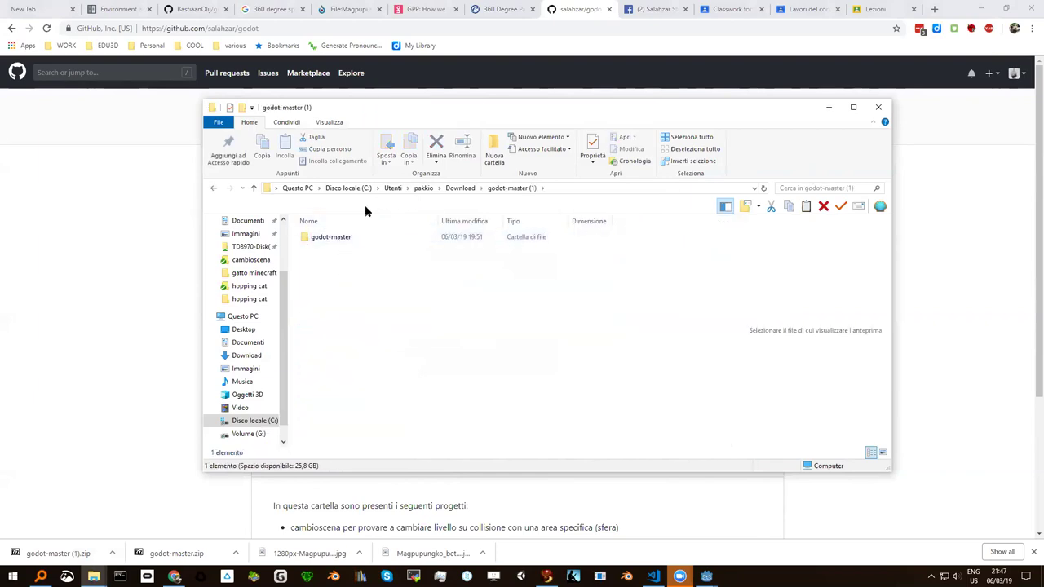
double_click(343, 241)
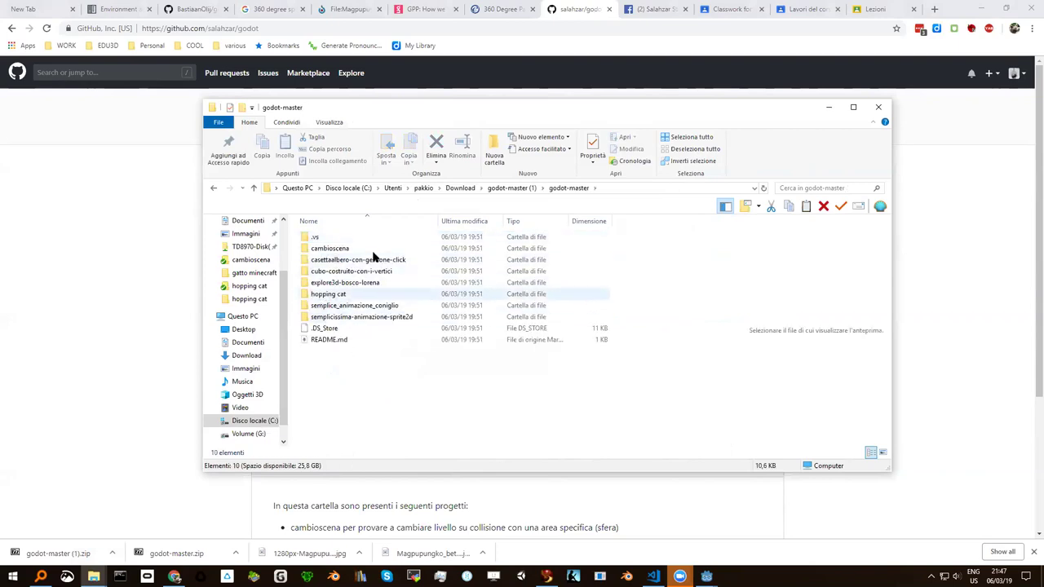
drag(413, 110, 673, 113)
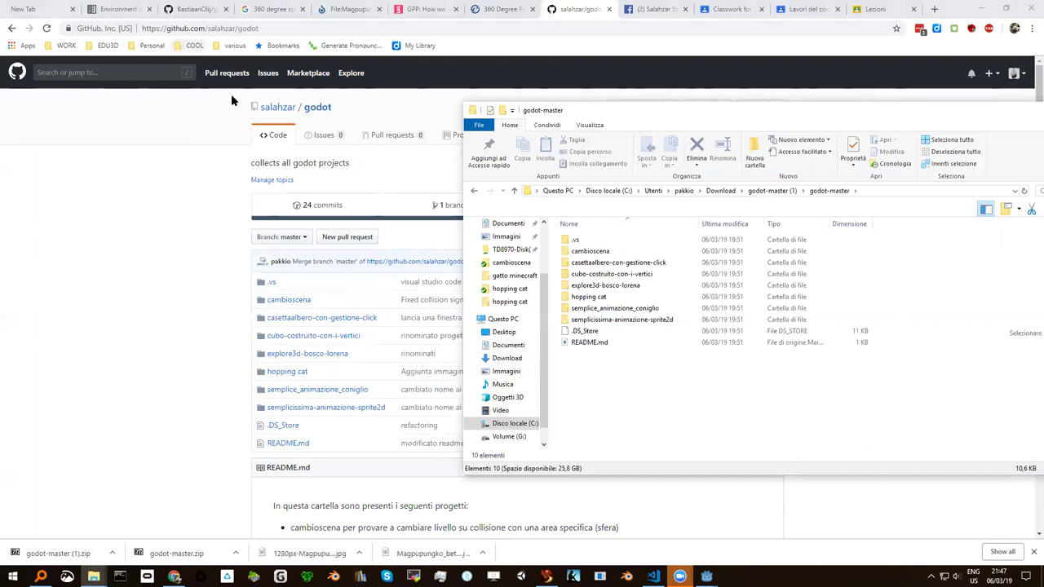
Open the casettaalbero-con-gestione-click project folder, repositioning the Explorer window around it.
drag(650, 115, 438, 110)
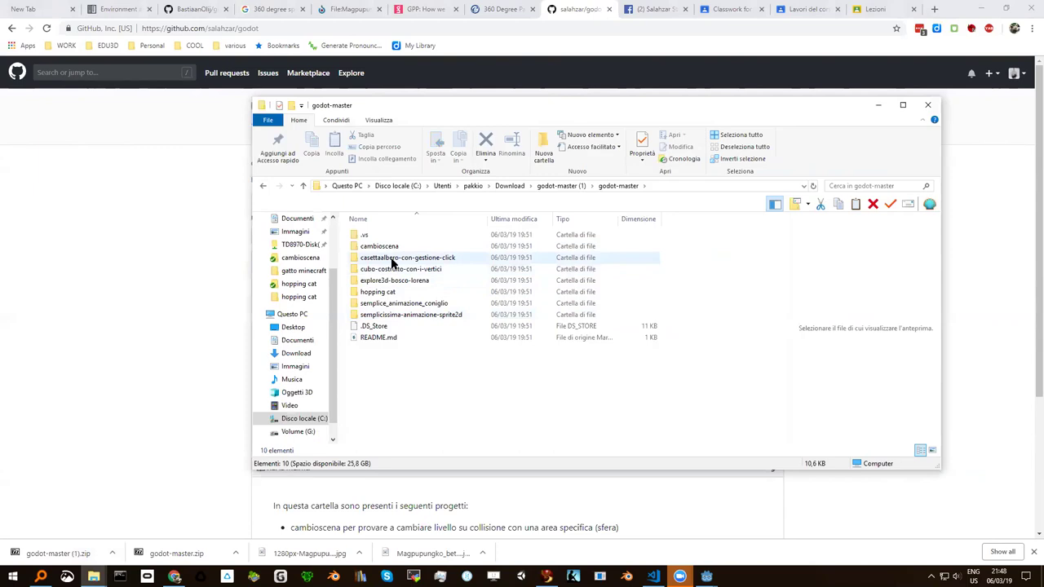
double_click(397, 260)
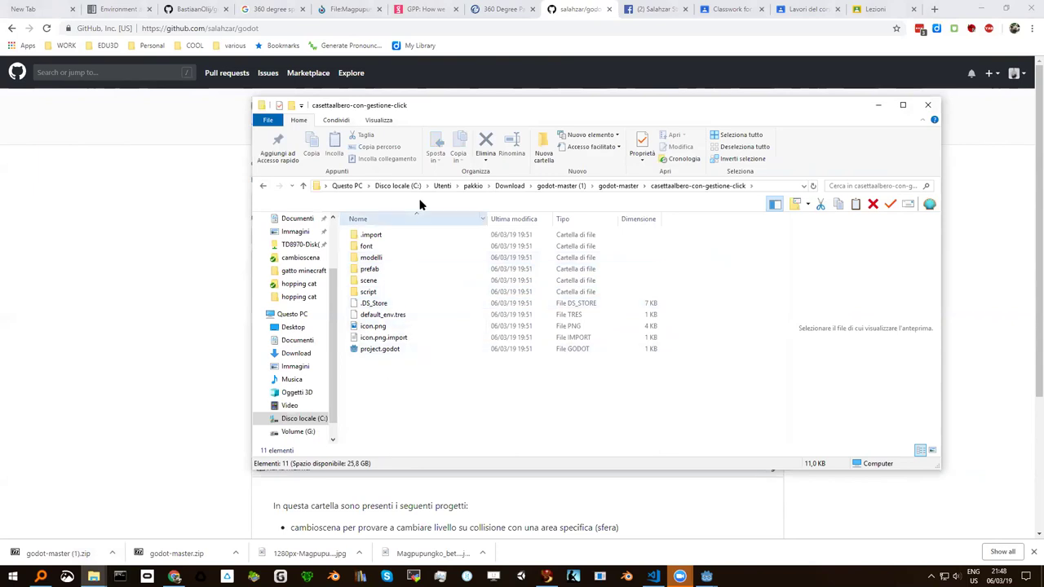
drag(449, 111, 444, 80)
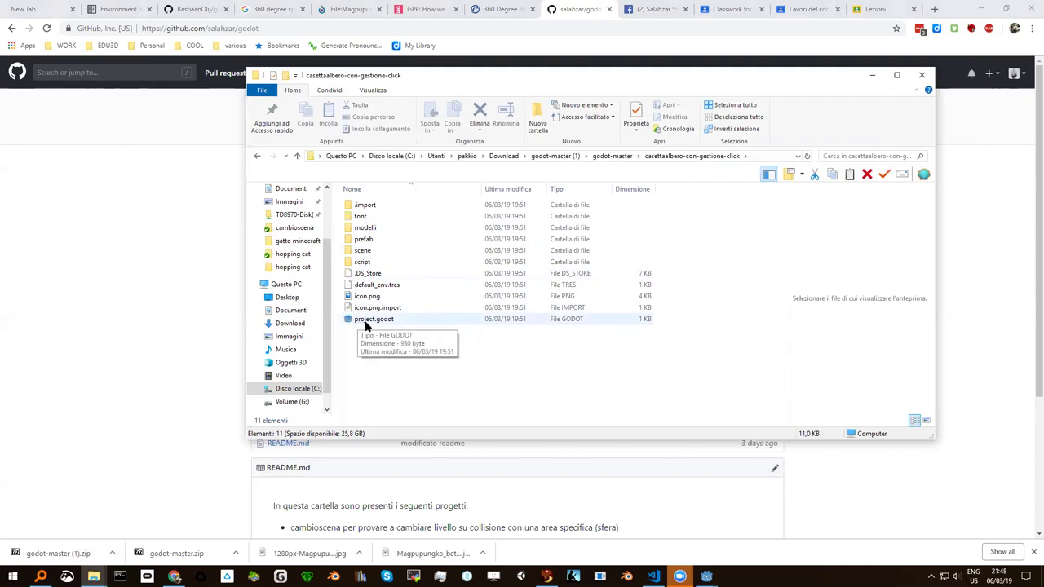
right_click(372, 321)
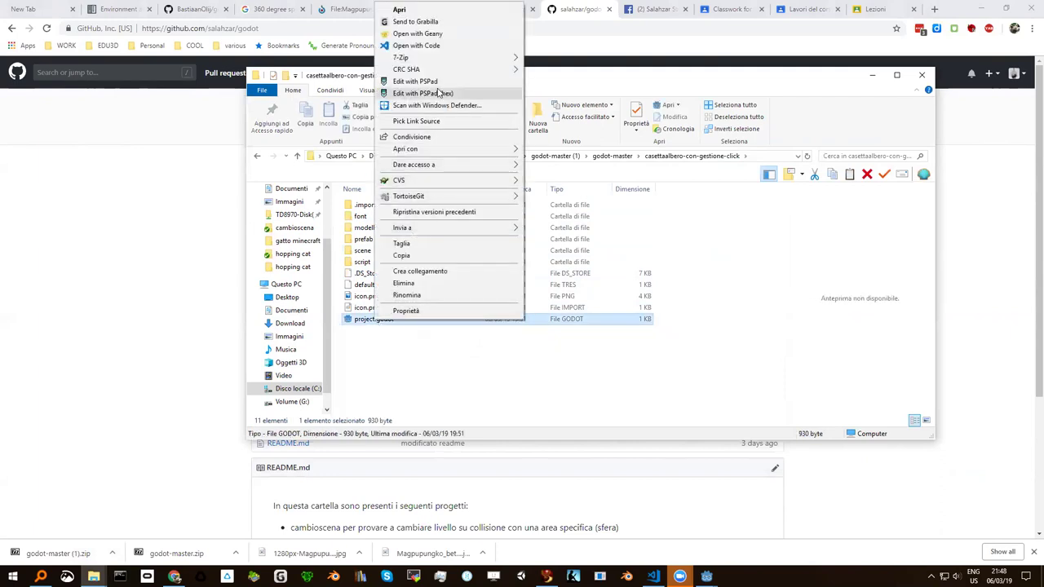
mouse_move(459, 151)
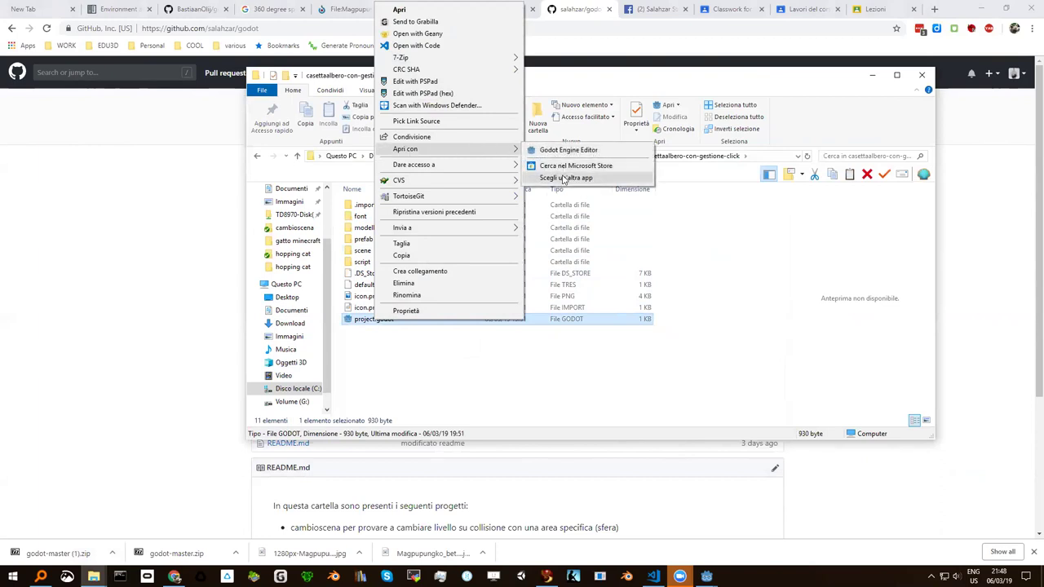
click(573, 178)
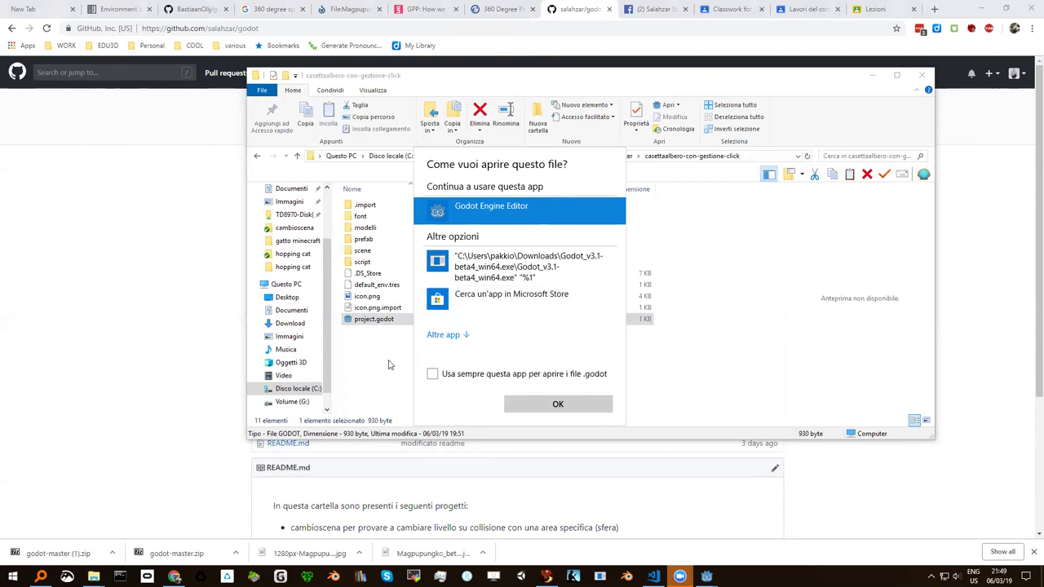
key(Escape)
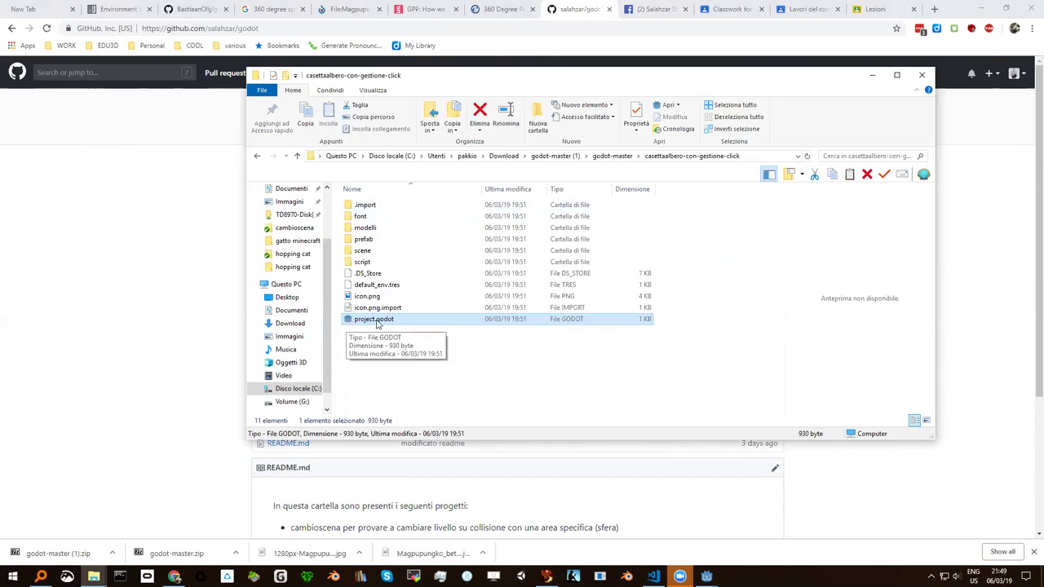
double_click(378, 321)
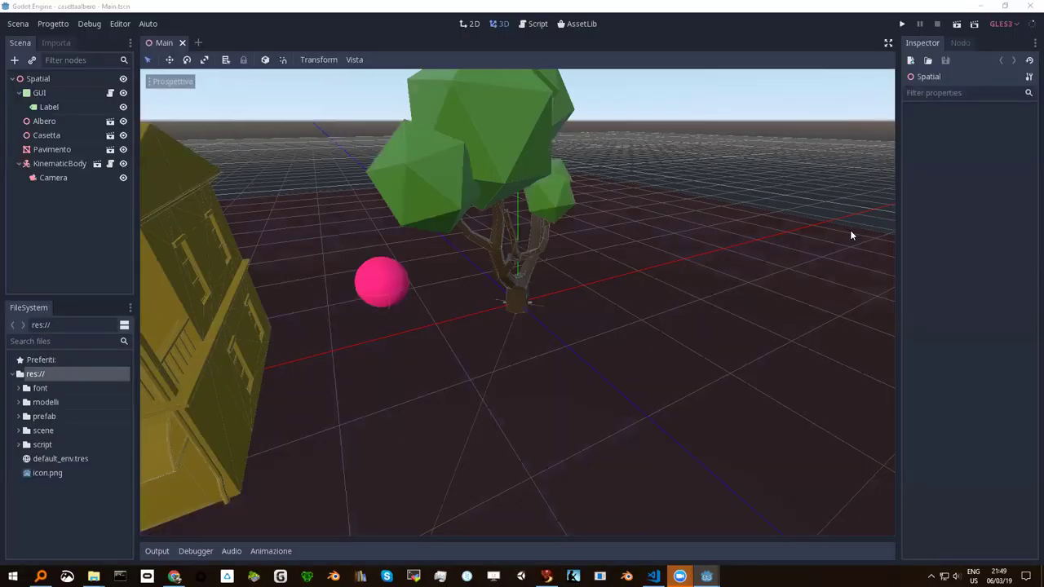
scroll(467, 284, down, 3)
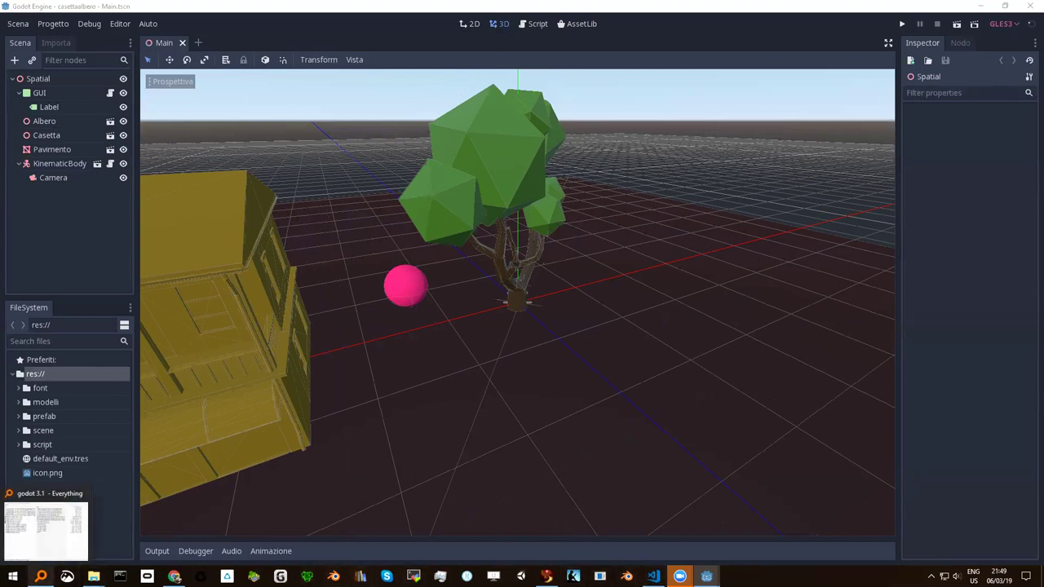
mouse_move(173, 577)
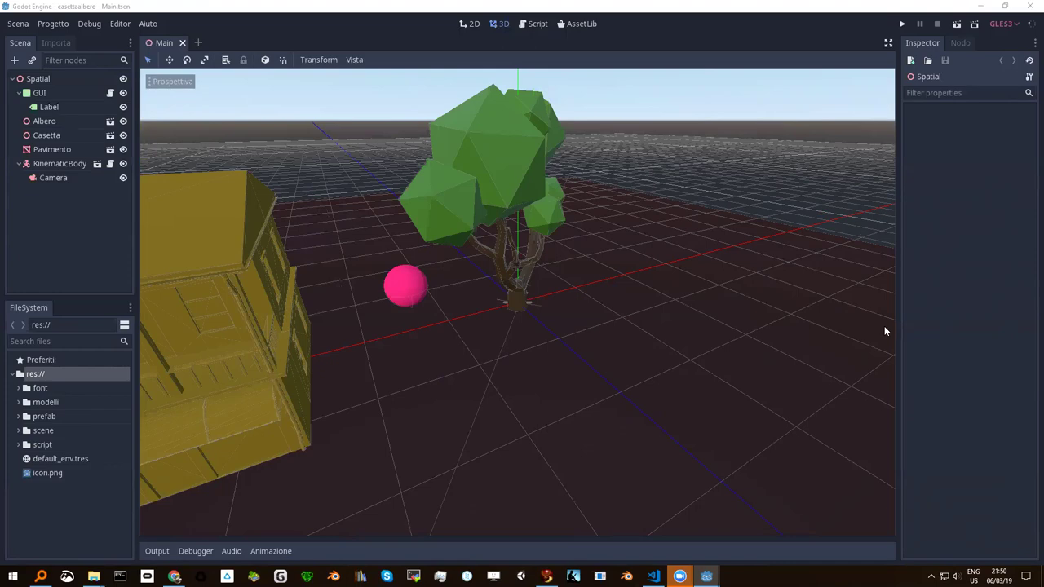
scroll(514, 318, down, 5)
mouse_move(514, 322)
middle_down()
mouse_move(488, 358)
mouse_move(457, 348)
mouse_move(501, 350)
middle_up()
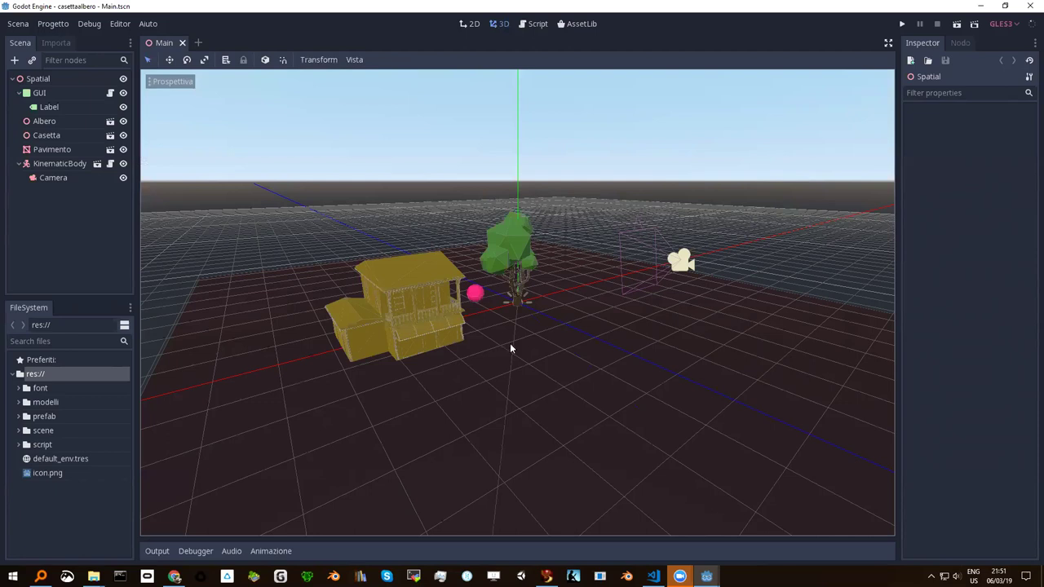
mouse_move(463, 335)
middle_down()
mouse_move(425, 332)
mouse_move(441, 336)
middle_up()
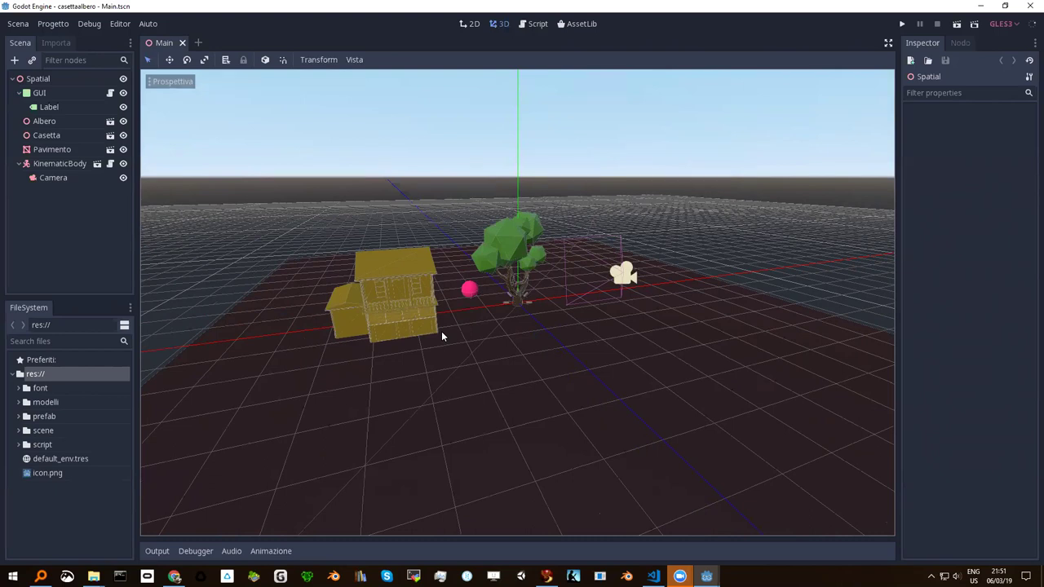
scroll(442, 335, up, 3)
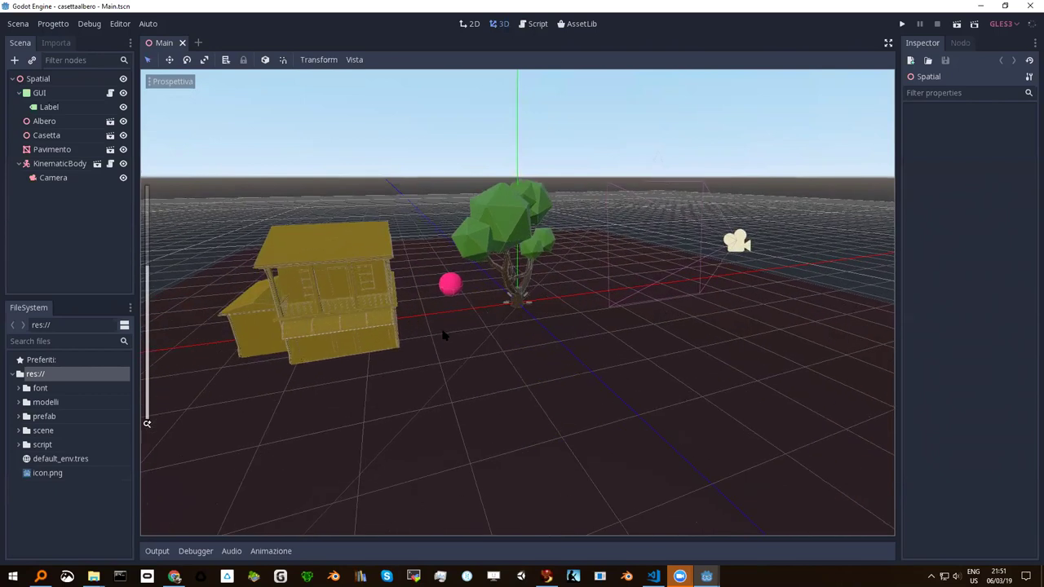
scroll(443, 335, down, 1)
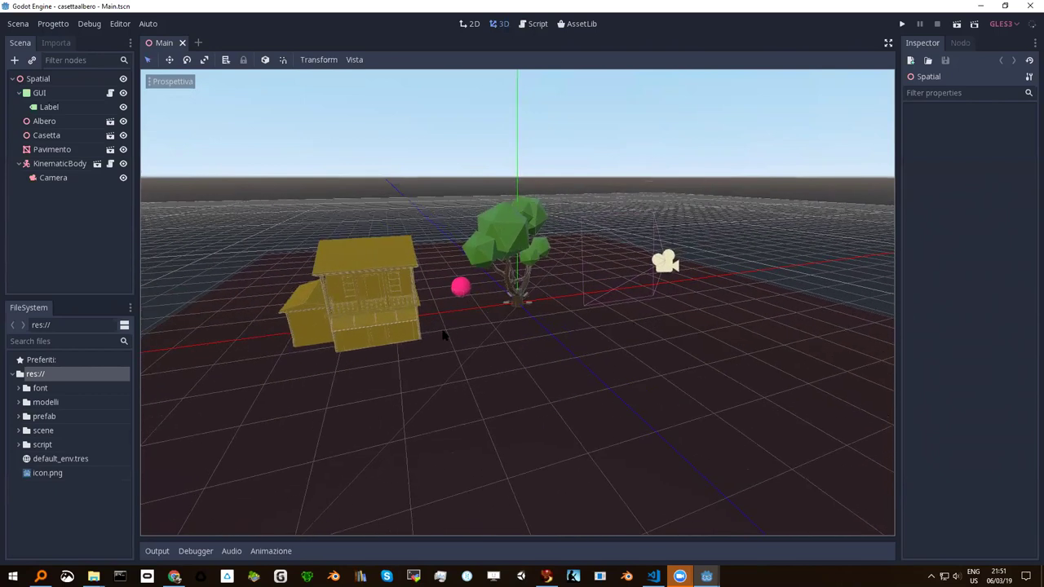
middle_drag(436, 330, 436, 341)
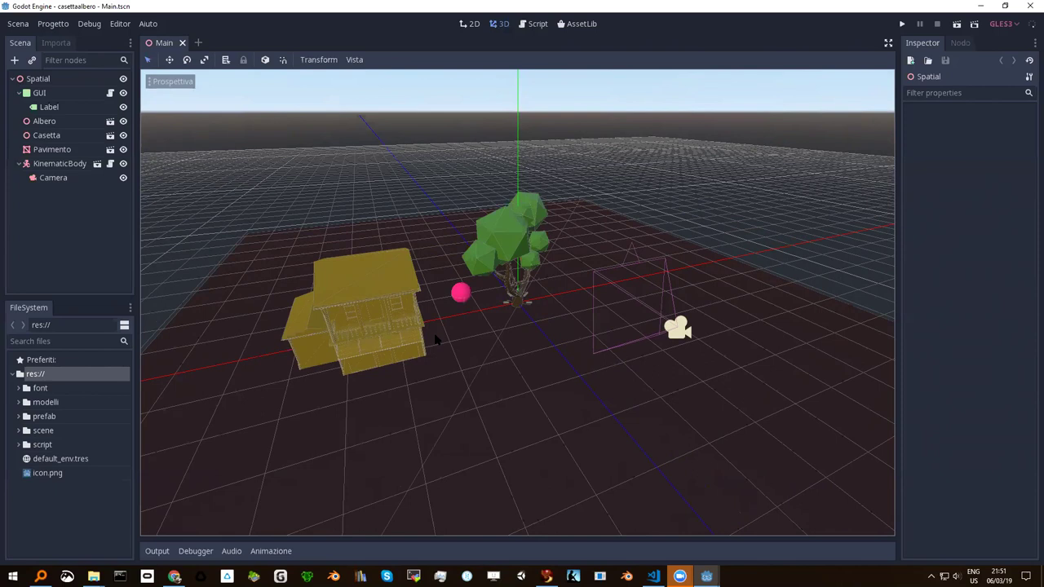
mouse_move(467, 323)
middle_down()
mouse_move(451, 308)
mouse_move(443, 315)
middle_up()
mouse_move(424, 280)
middle_down()
mouse_move(485, 325)
mouse_move(464, 309)
mouse_move(461, 318)
middle_up()
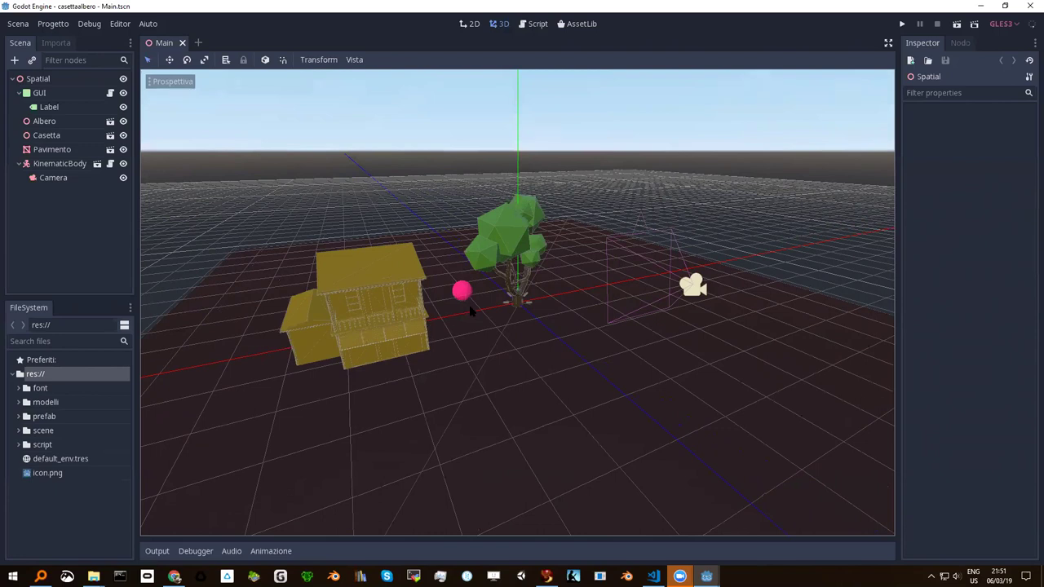
Run the project and turn the game camera left and right with the arrow keys.
click(903, 26)
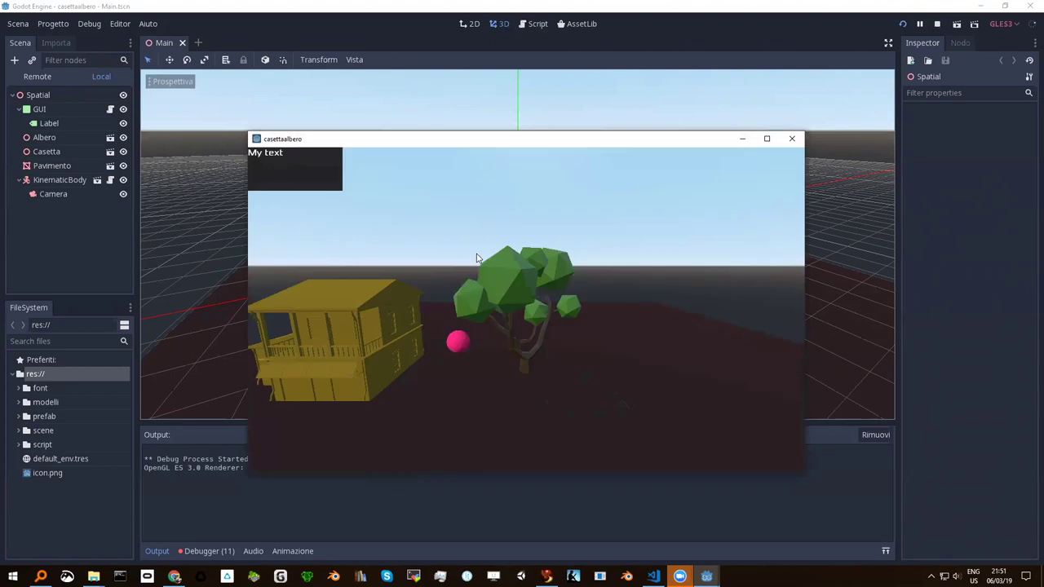
key(Left)
key(Right)
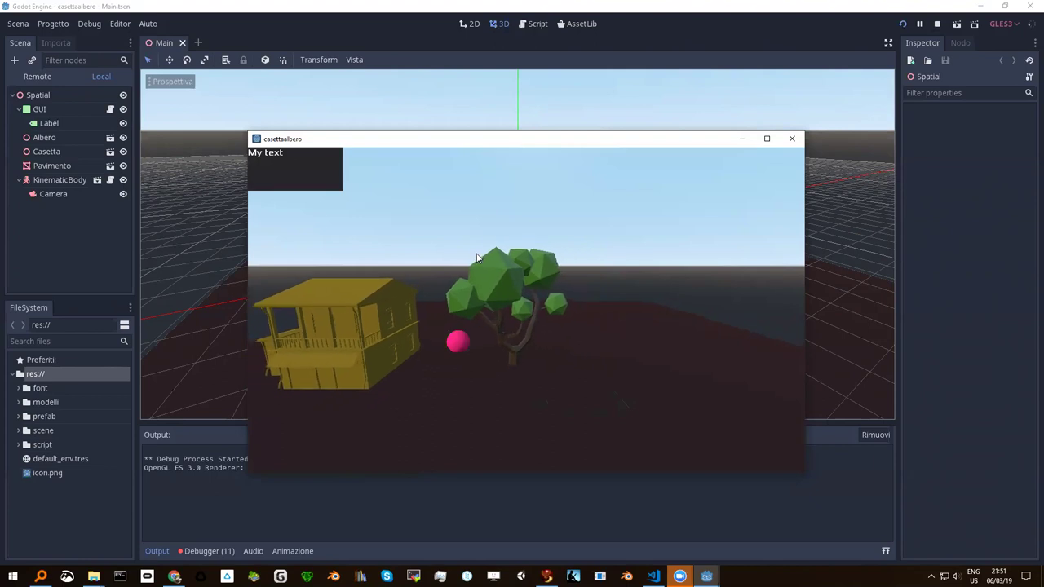
key(Right)
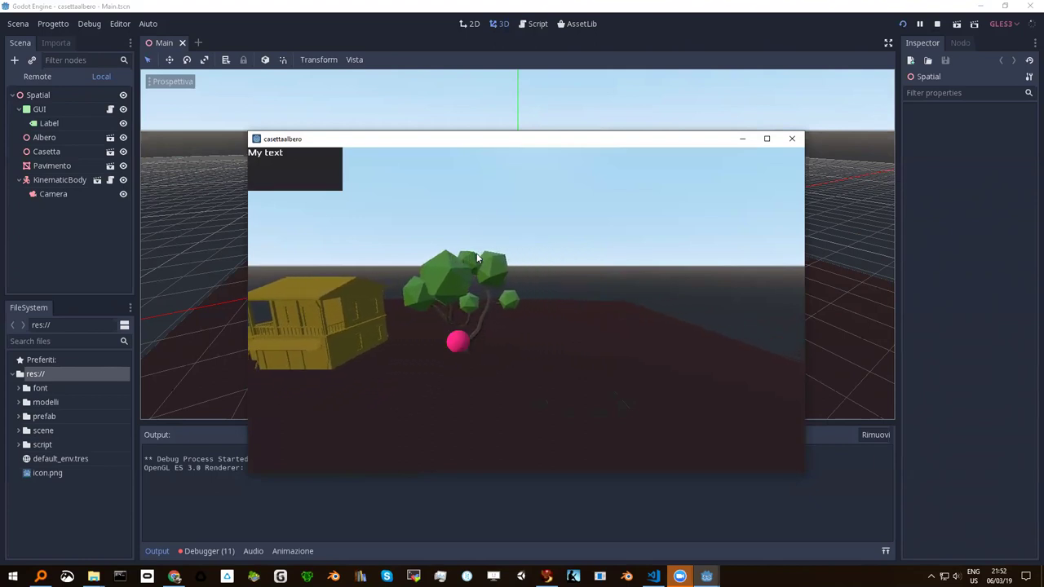
key(Right)
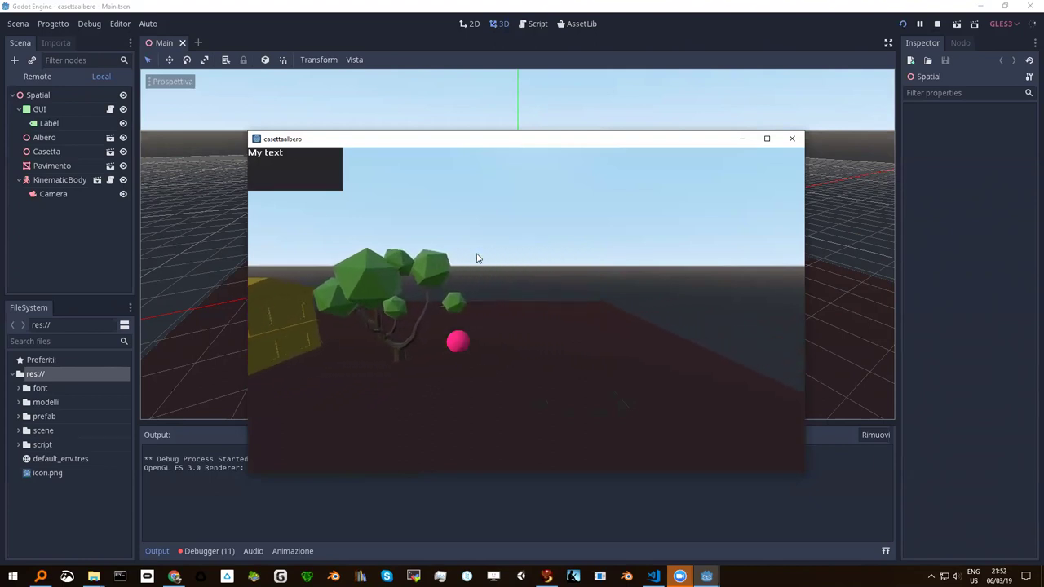
key(Right)
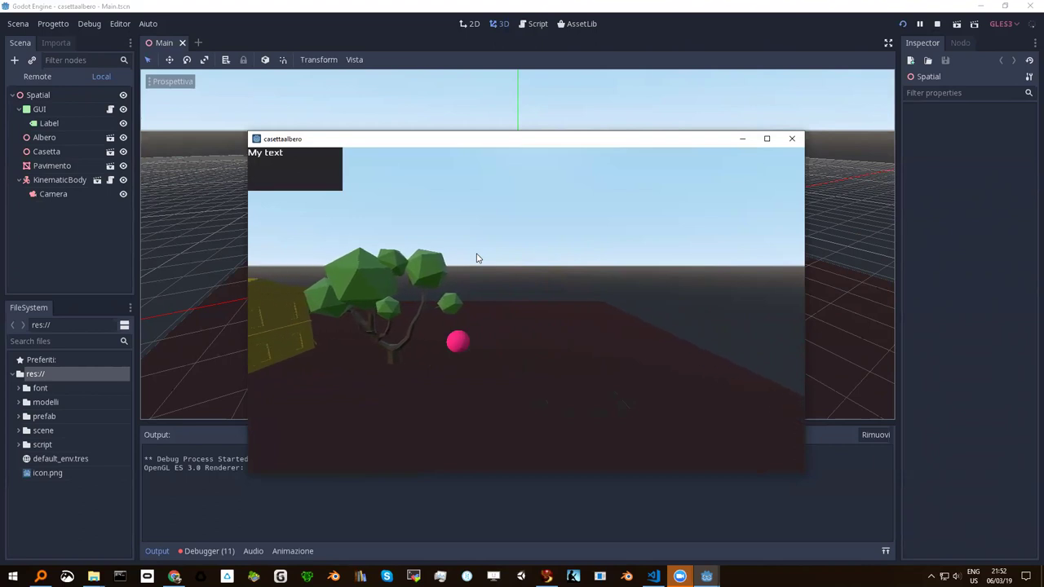
key(Left)
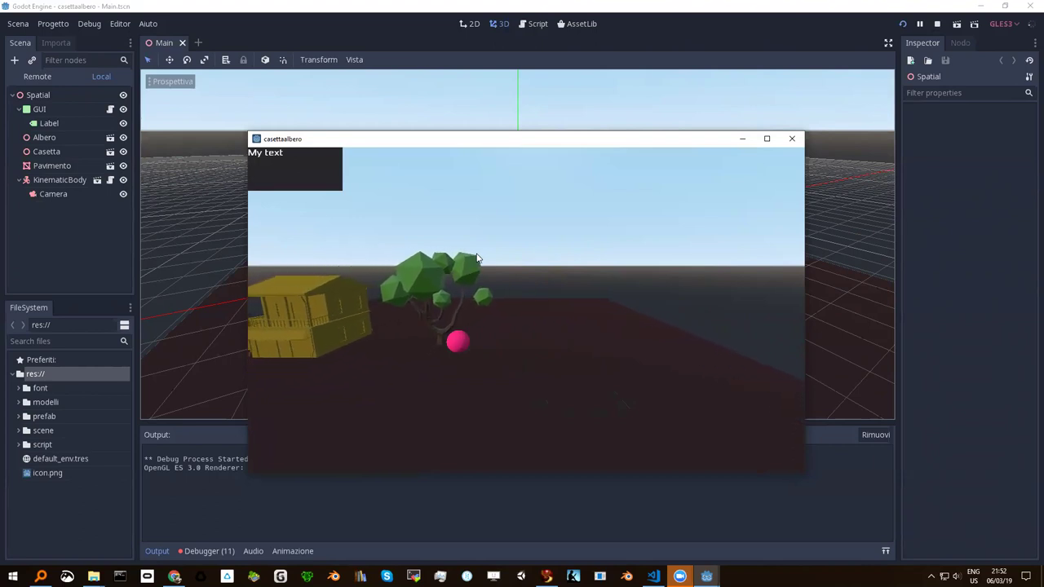
key(Left)
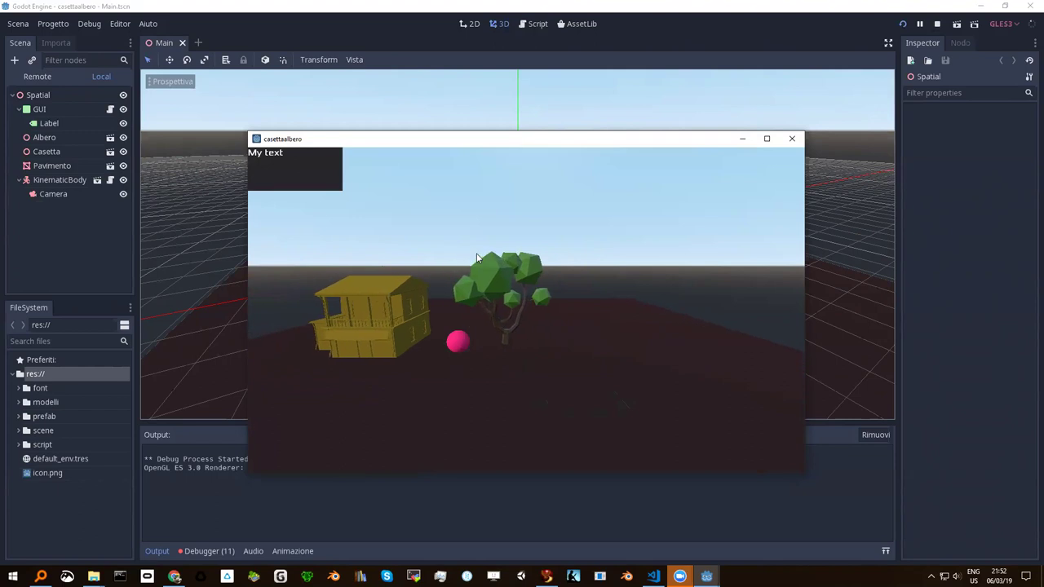
key(Left)
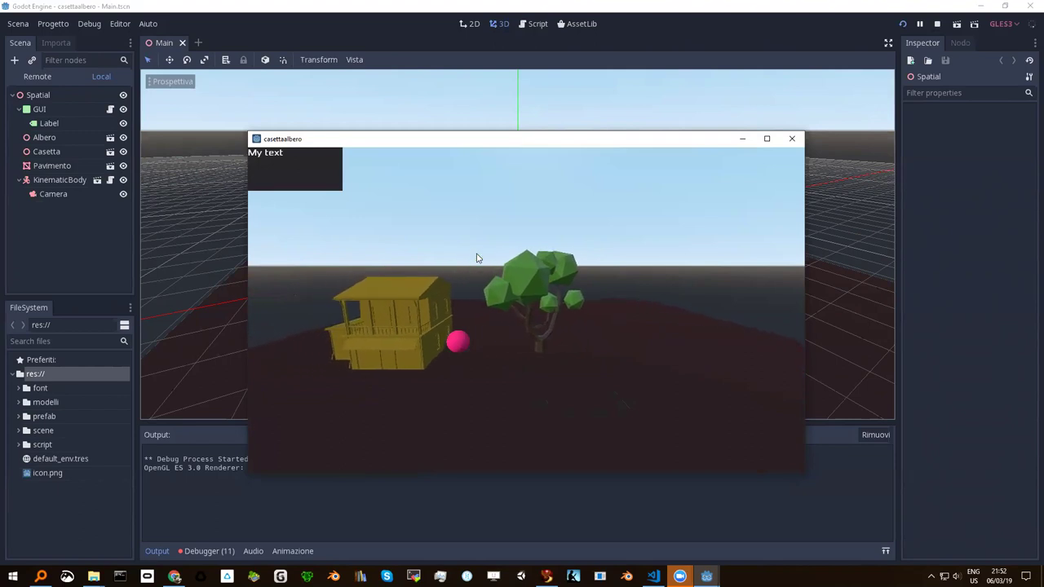
key(Left)
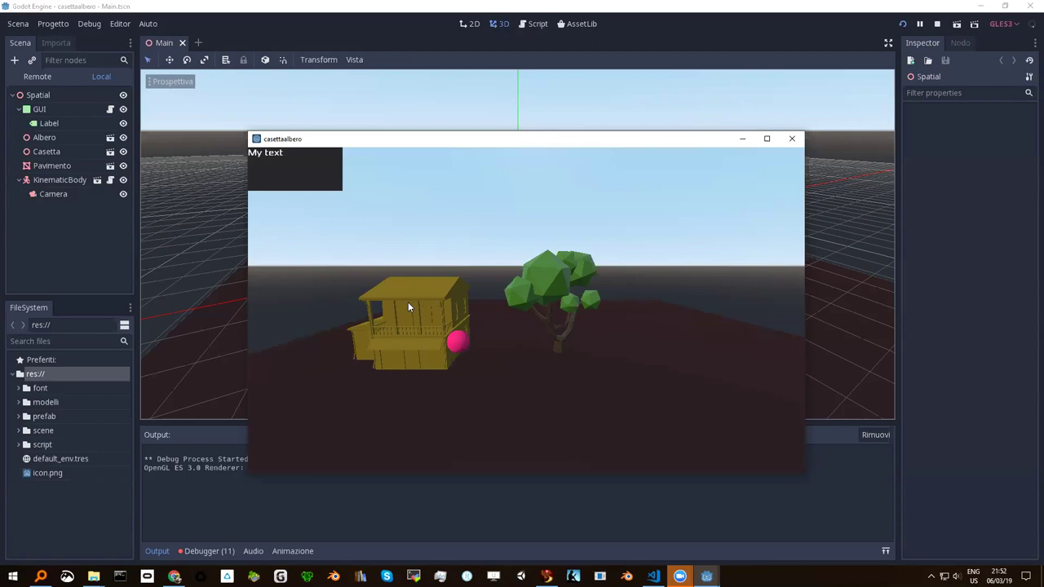
key(Left)
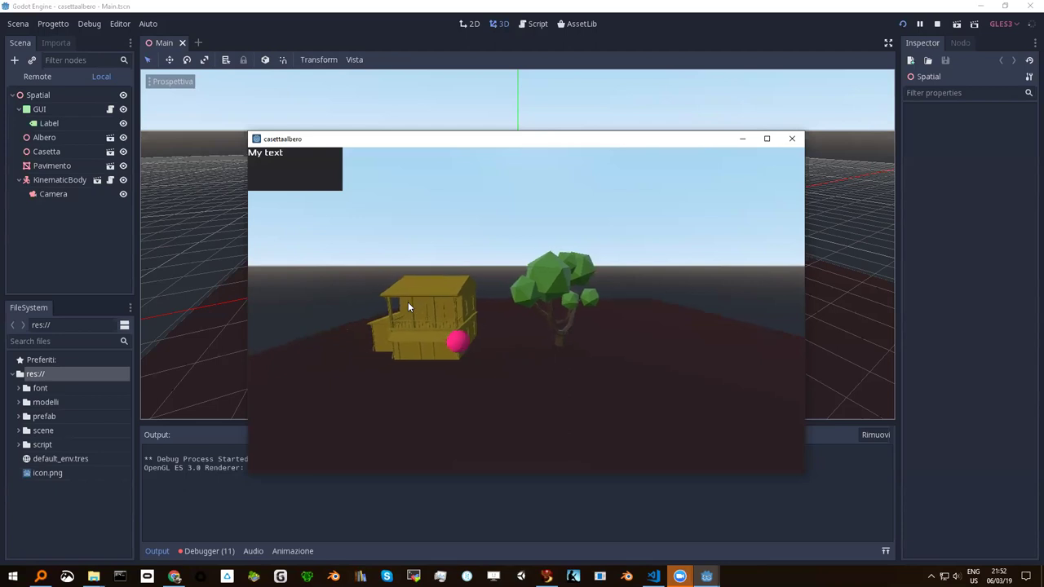
key(Right)
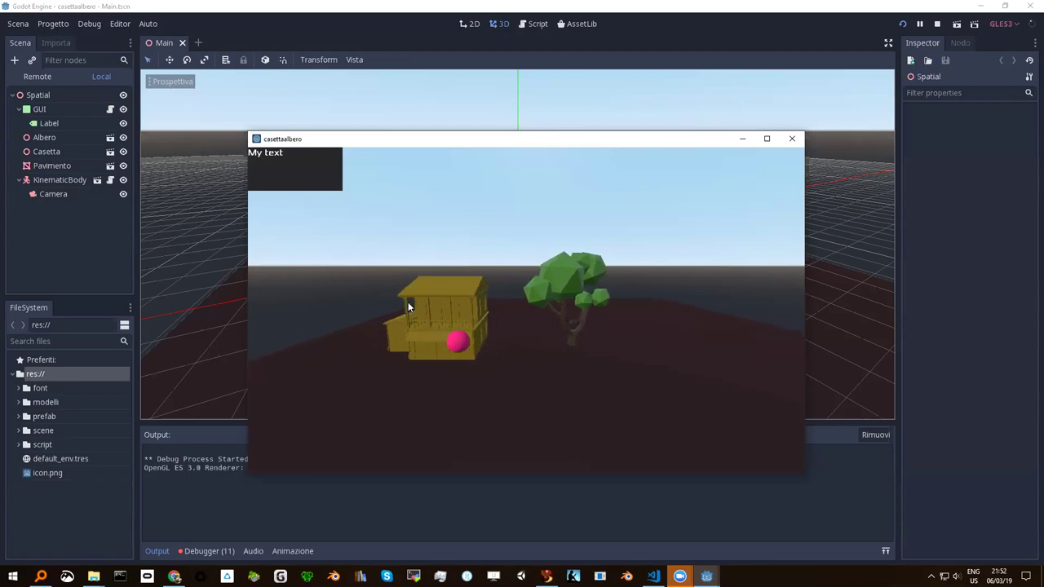
Move the game camera forward toward the house, sideways, then back away.
key(Up)
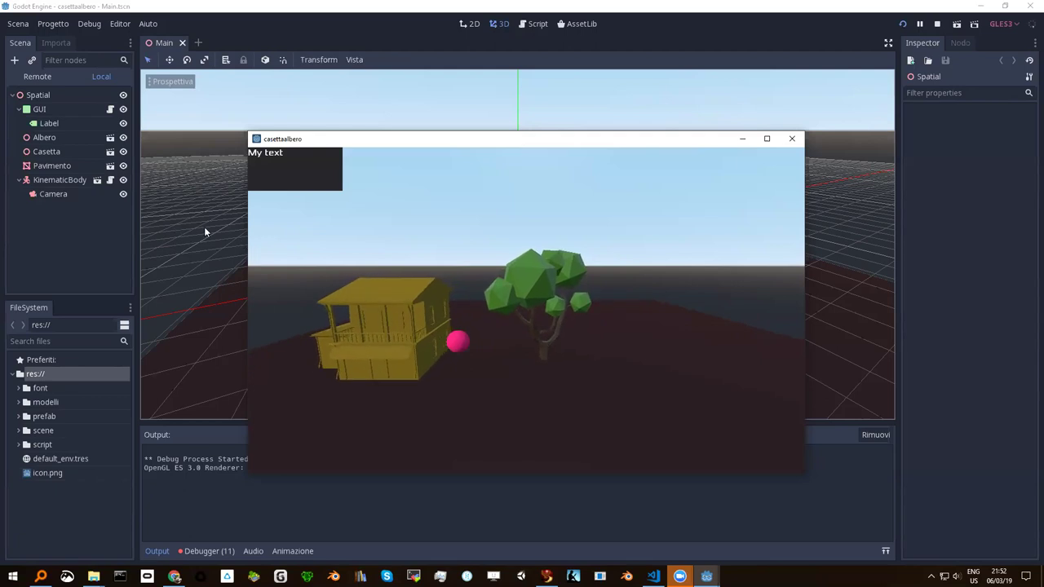
key(Up)
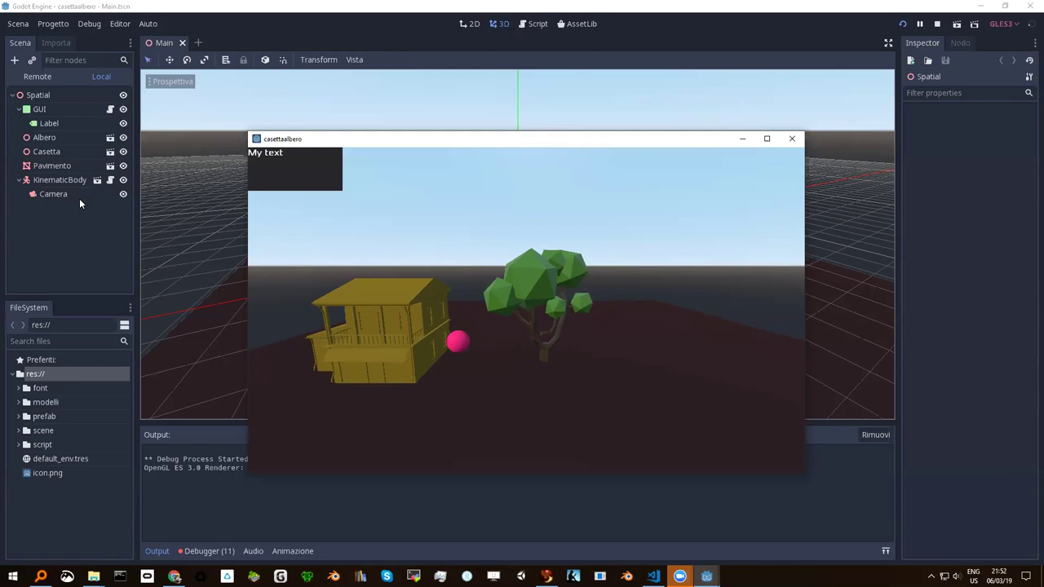
key(Up)
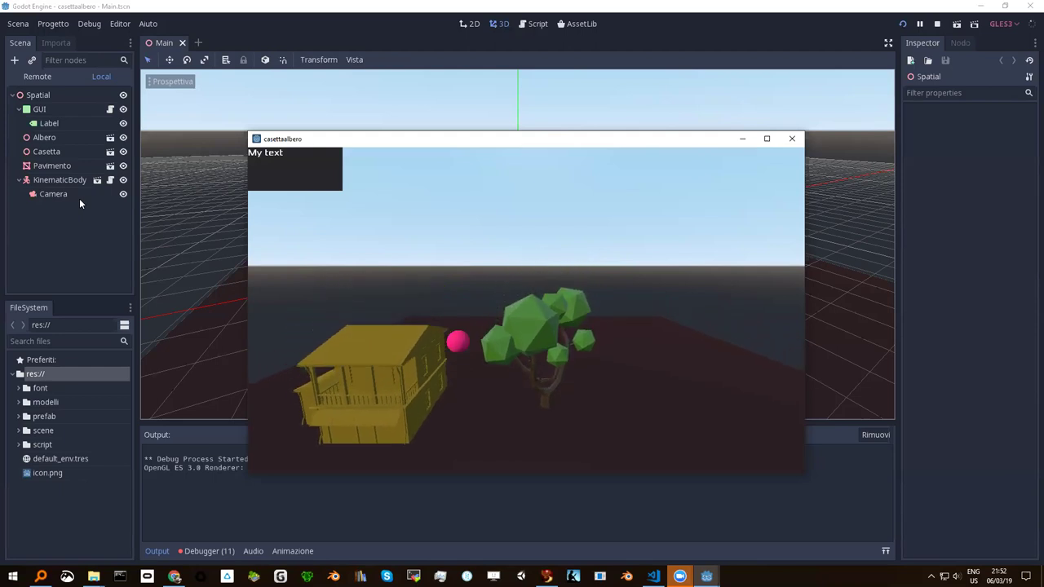
key(Left)
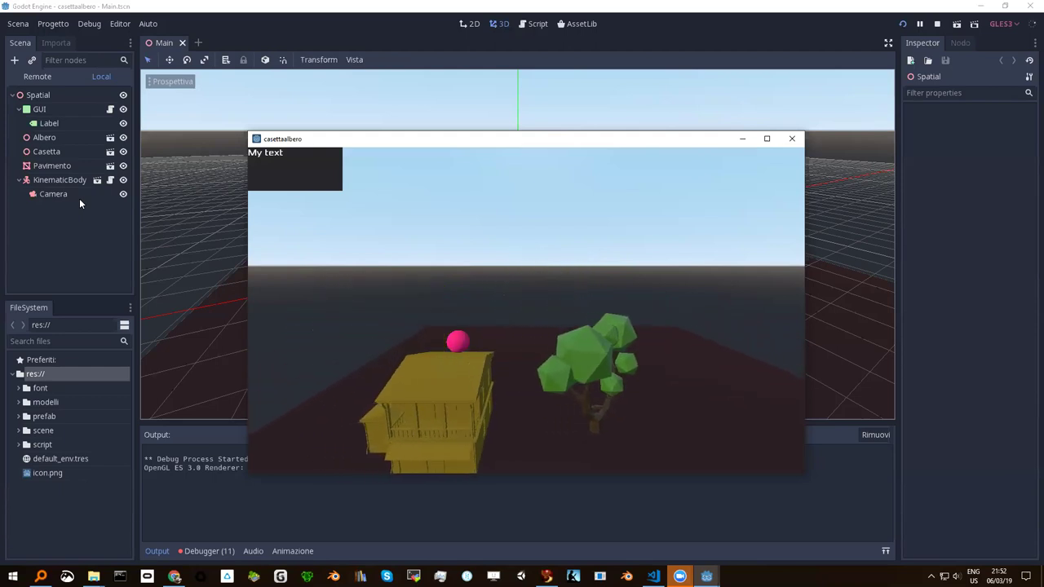
key(Right)
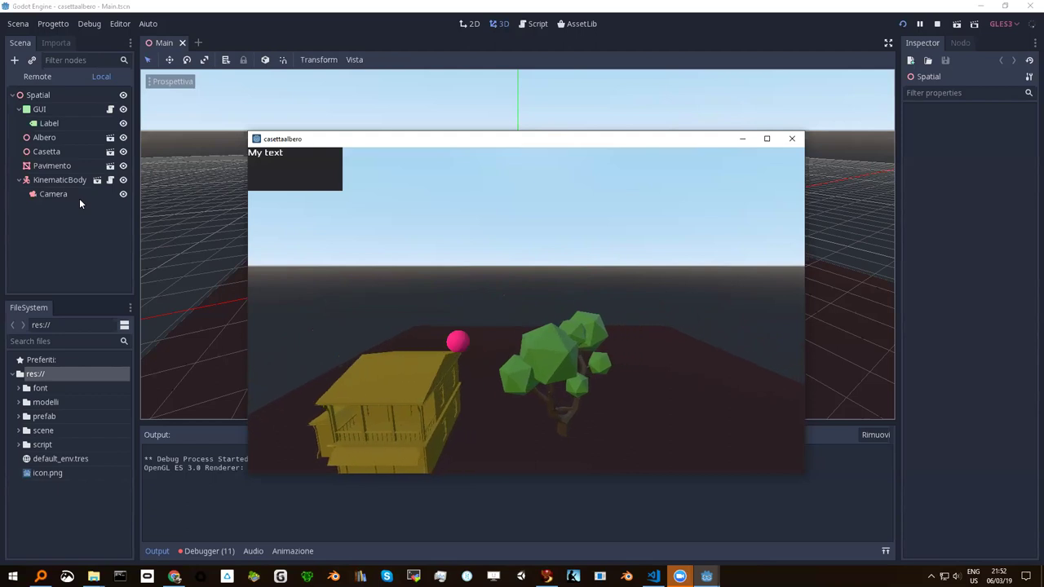
key(Down)
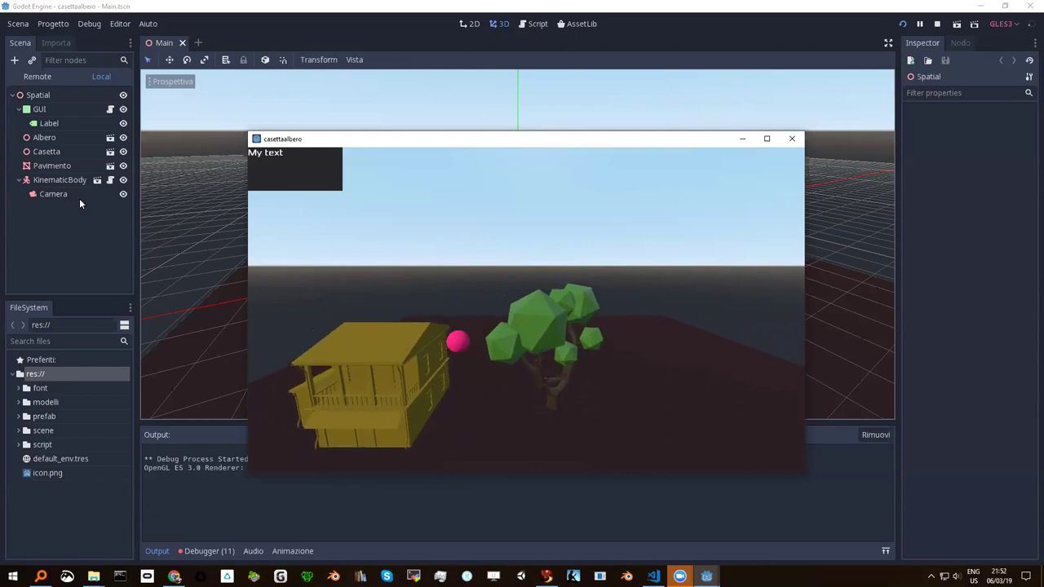
key(Down)
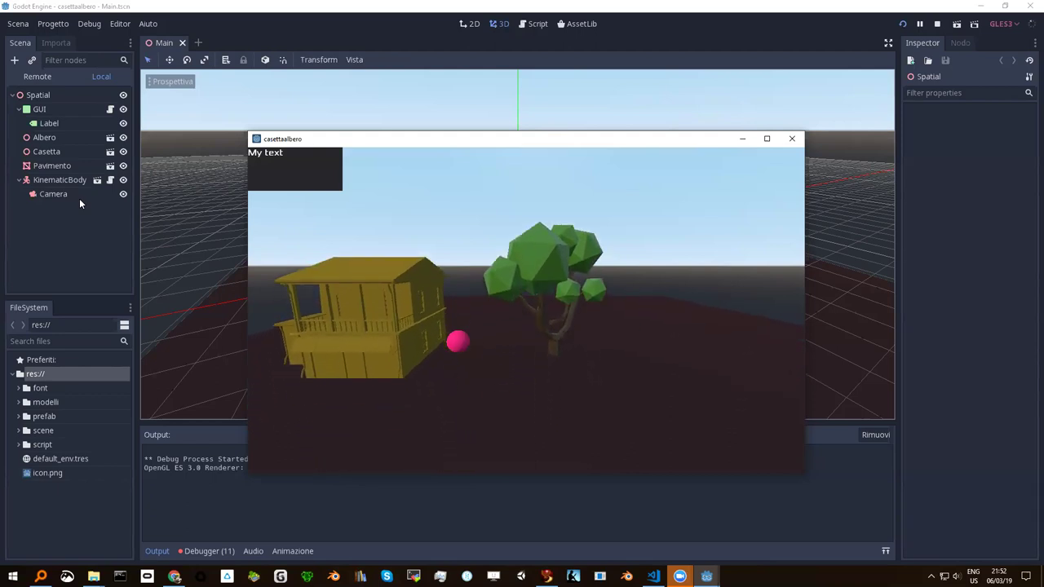
key(Down)
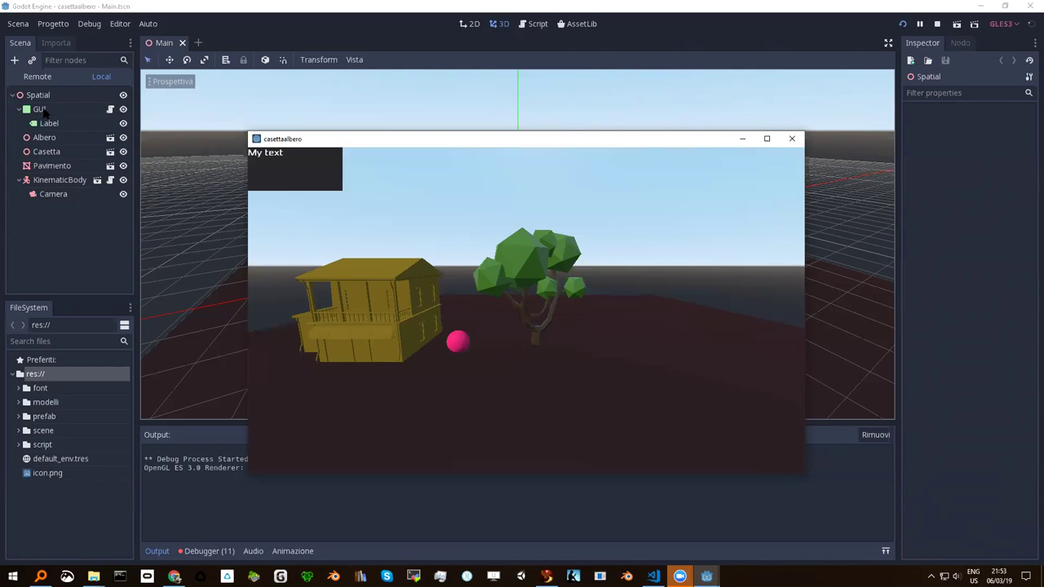
Select the GUI node to show its My text layout and list node types to add.
click(52, 111)
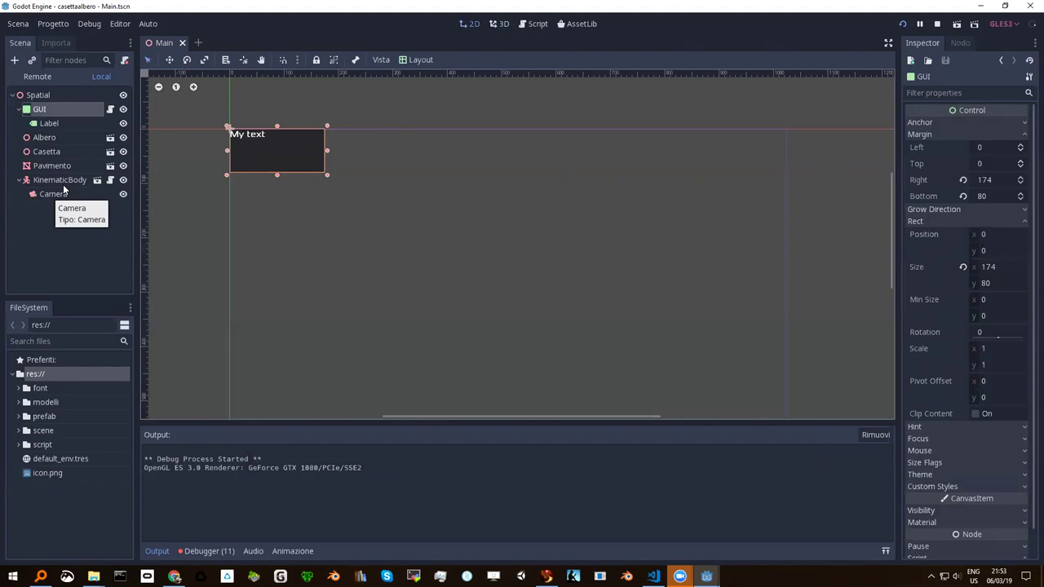
click(13, 60)
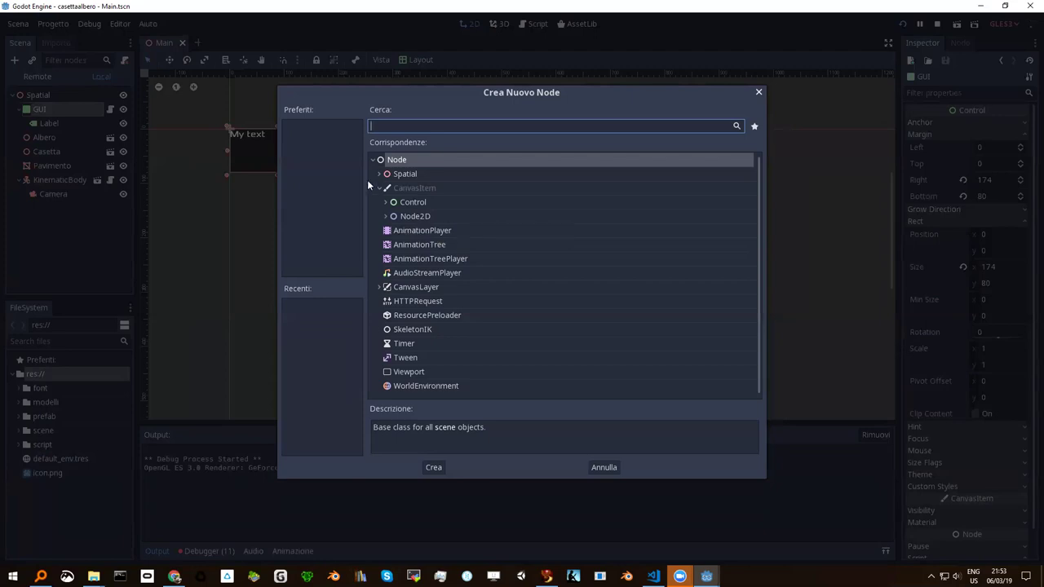
Close the Crea Nuovo Node dialog without adding a node.
click(757, 92)
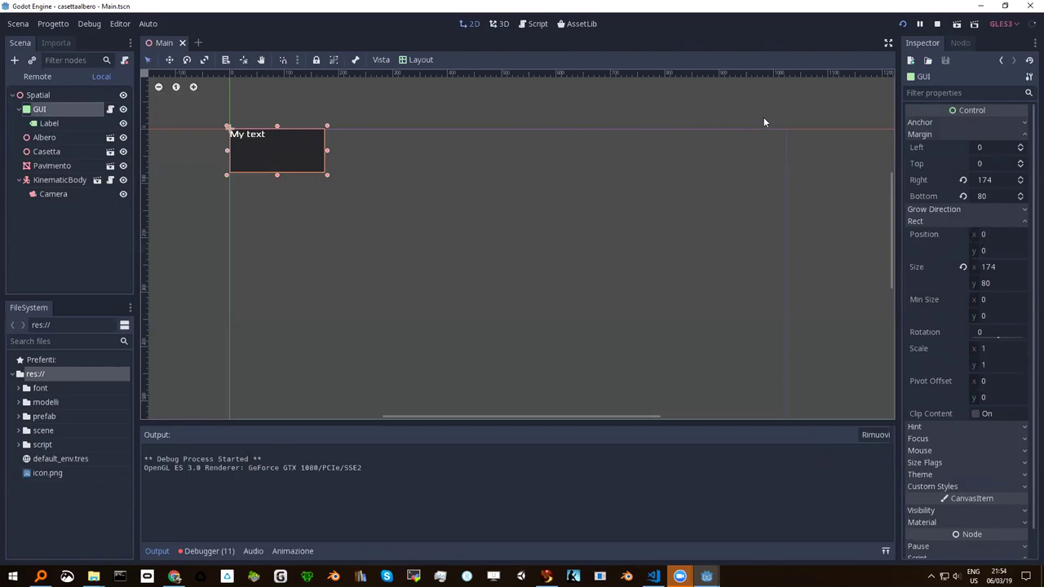
Select the Label node and start editing its 'My text' Text property.
click(50, 123)
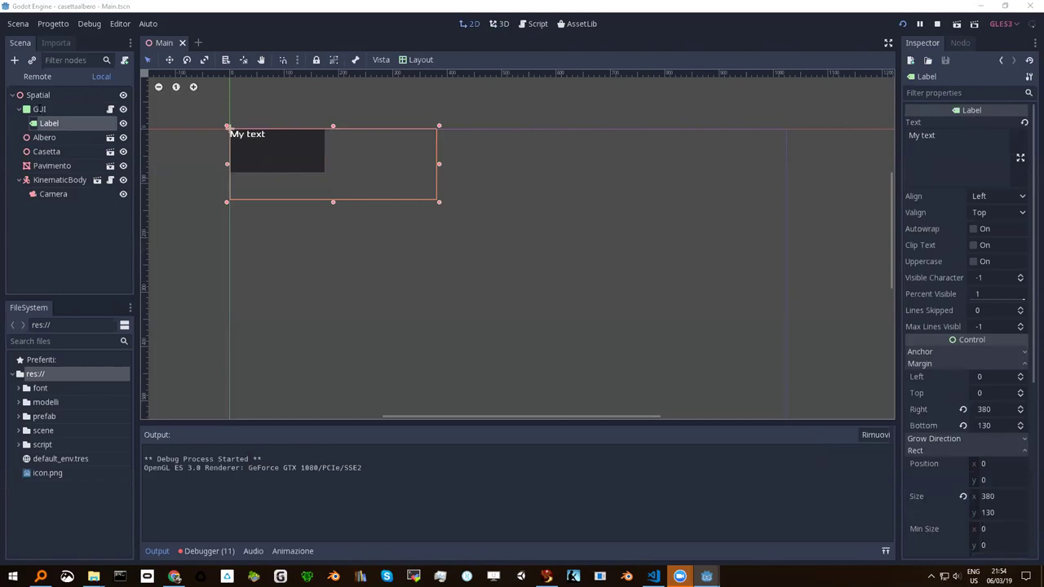
click(967, 125)
Bring up and reposition the running game window, then restore the editor to a smaller window.
mouse_move(707, 577)
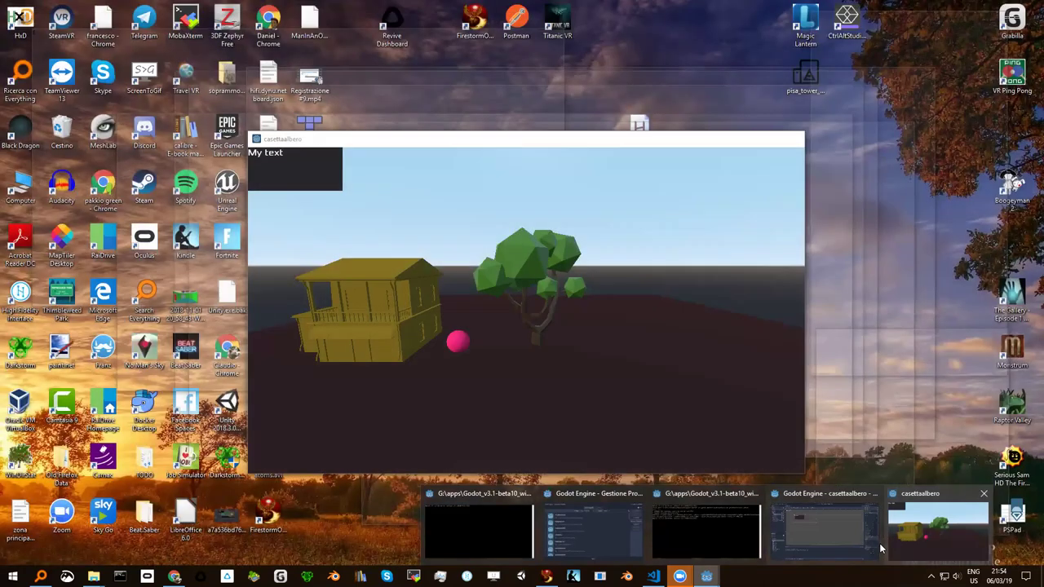
click(938, 530)
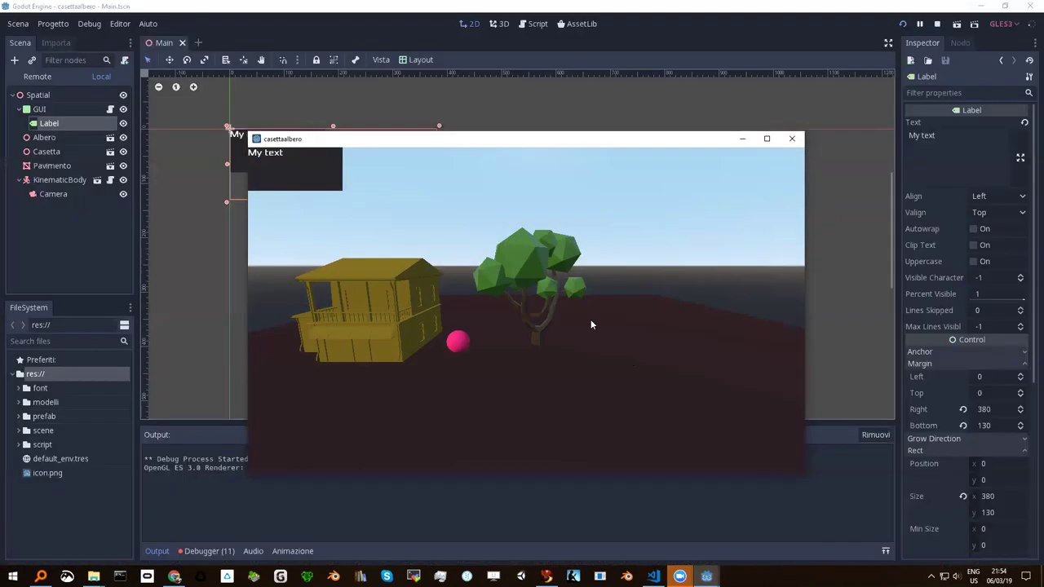
drag(446, 140, 387, 139)
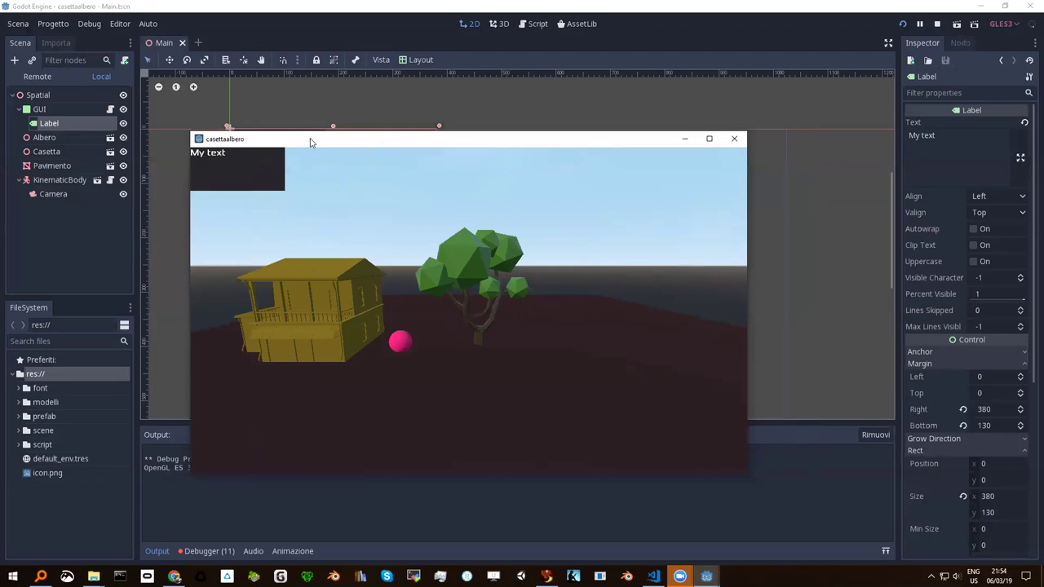
drag(310, 143, 362, 135)
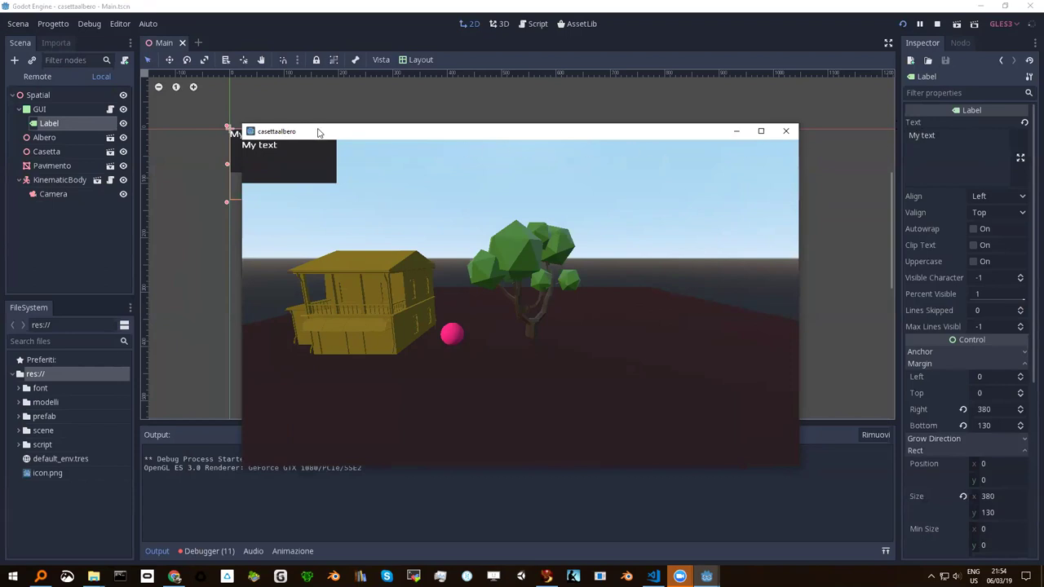
drag(317, 132, 336, 110)
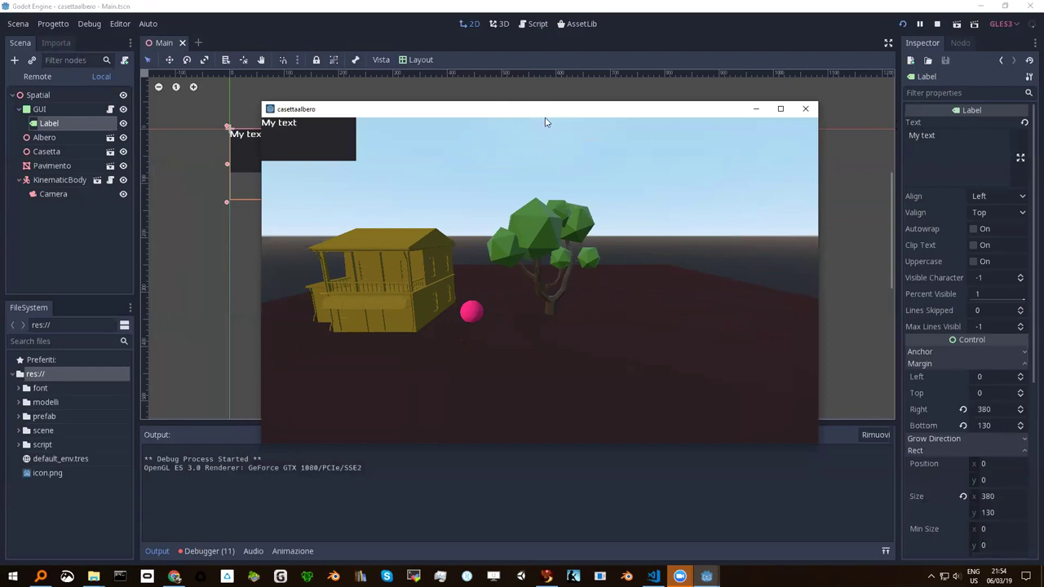
drag(553, 112, 502, 102)
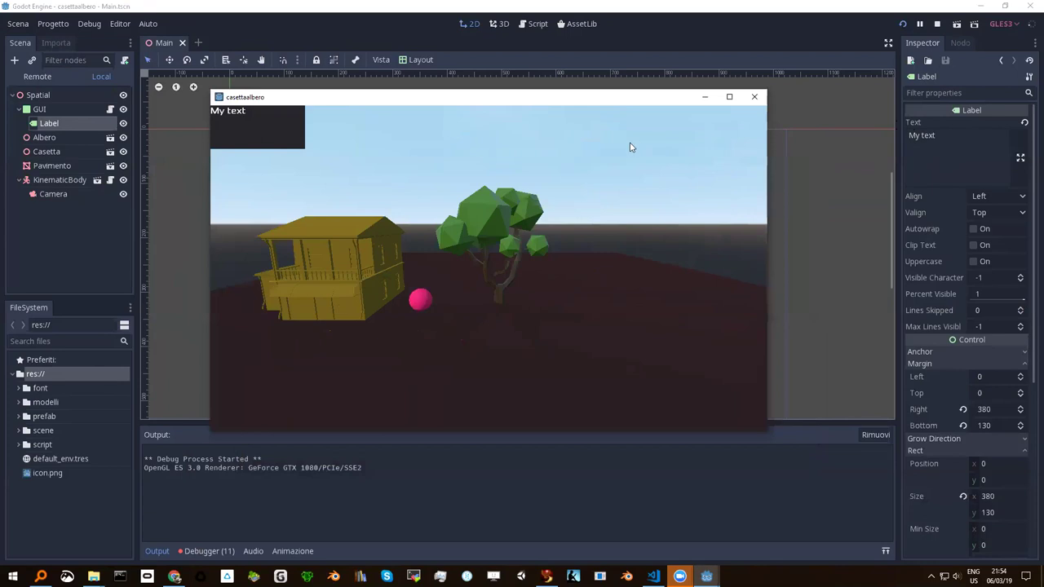
click(754, 96)
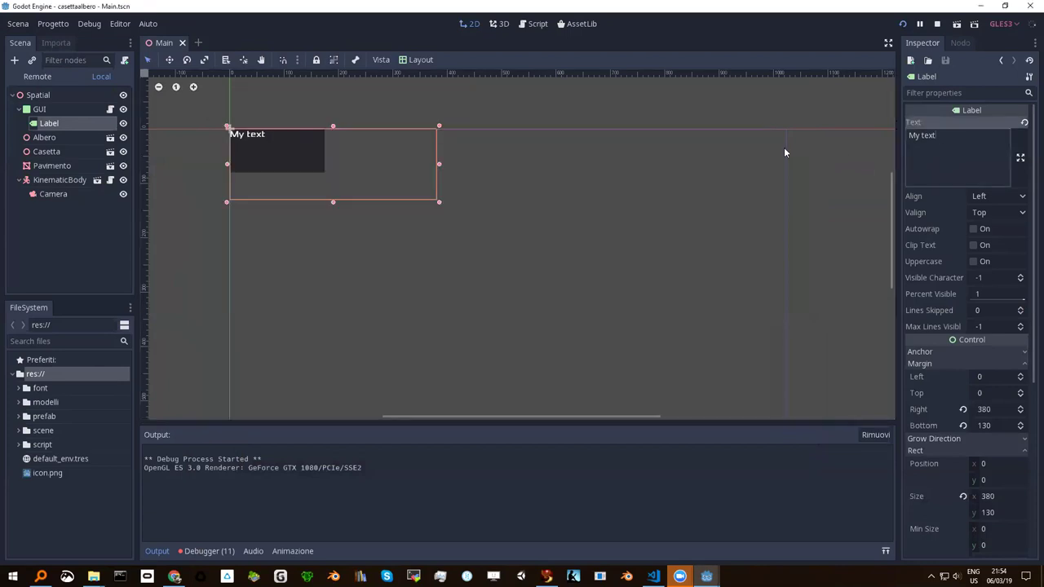
click(1005, 6)
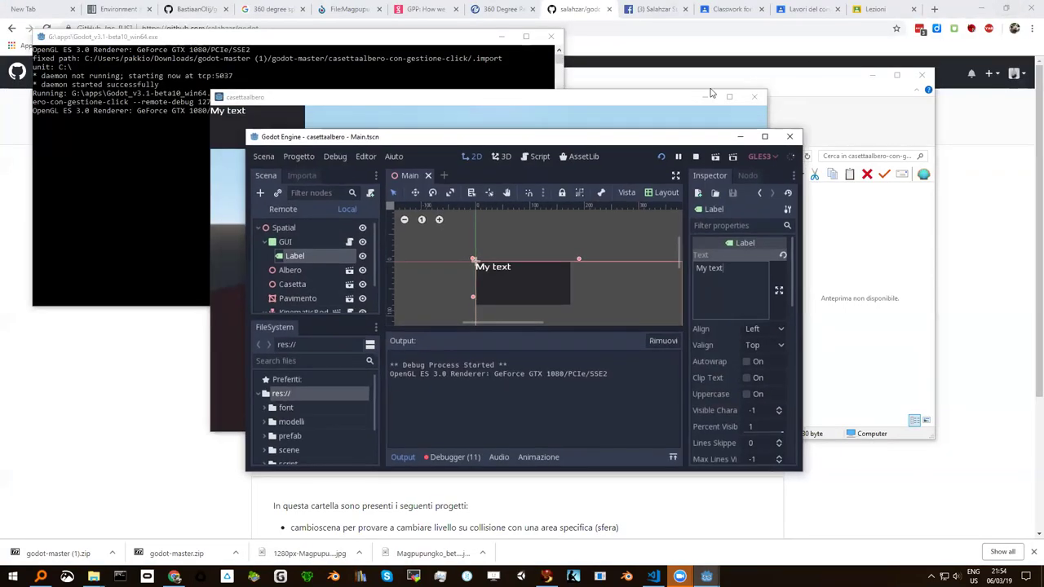
Place the editor beside the running game and change the Label text from 'My text' to 'ciao mondo'.
drag(564, 144, 705, 162)
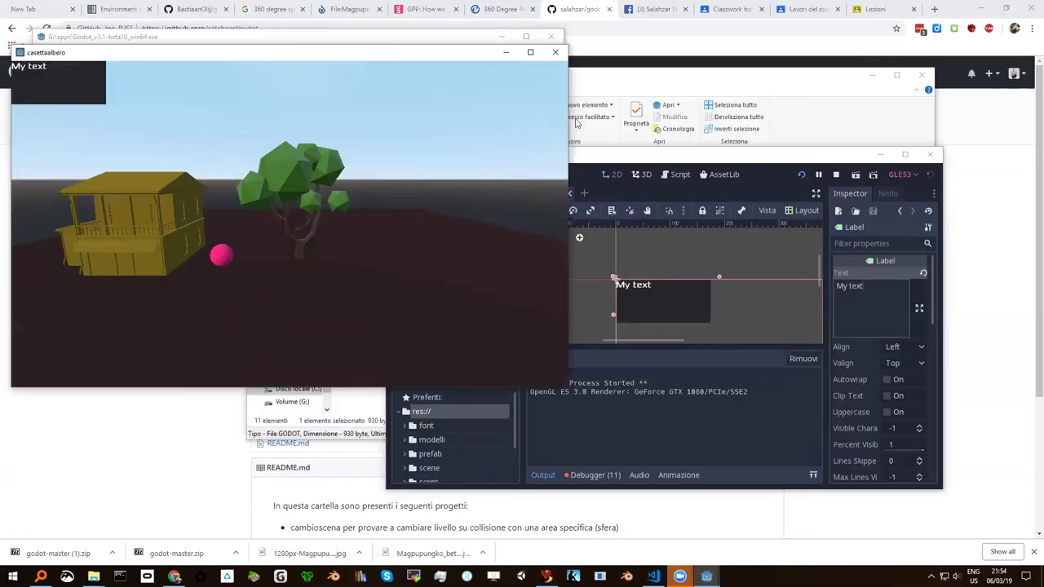
click(634, 159)
drag(634, 160, 688, 112)
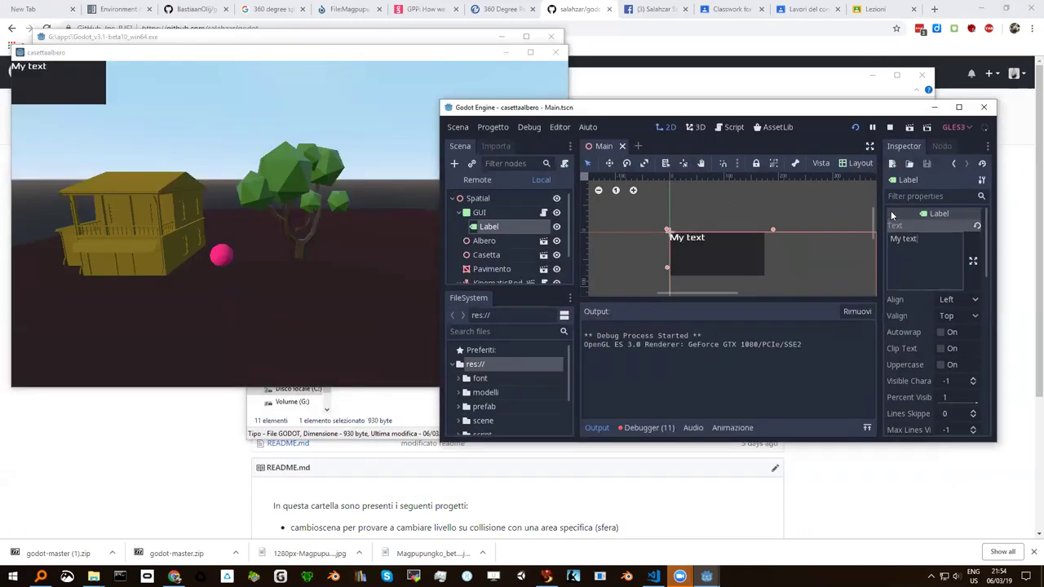
drag(931, 239, 883, 240)
text(ciao mondo)
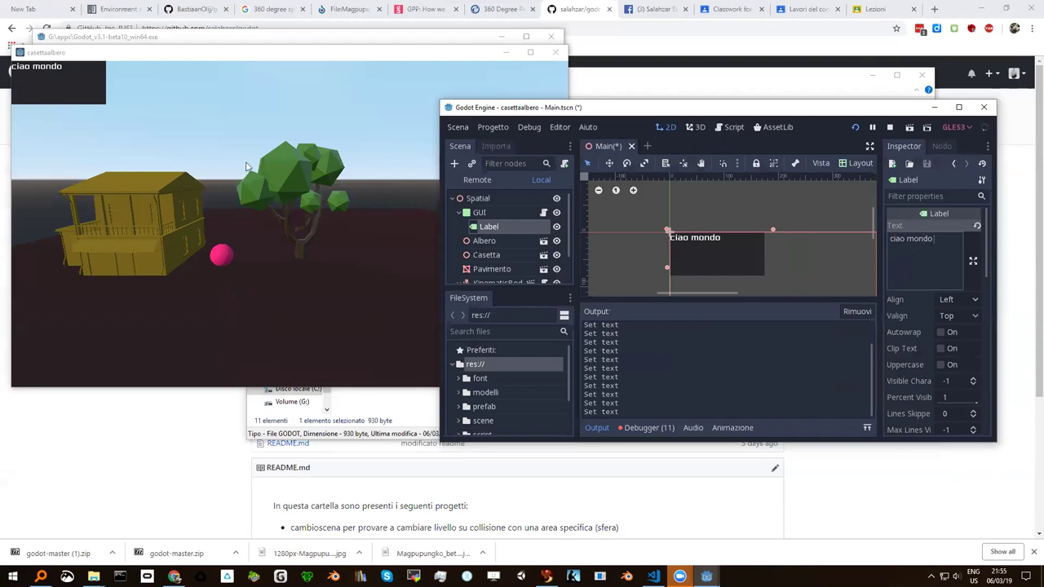
Select the Albero tree node and drag it to the right along the red X axis.
click(551, 365)
drag(631, 119, 608, 119)
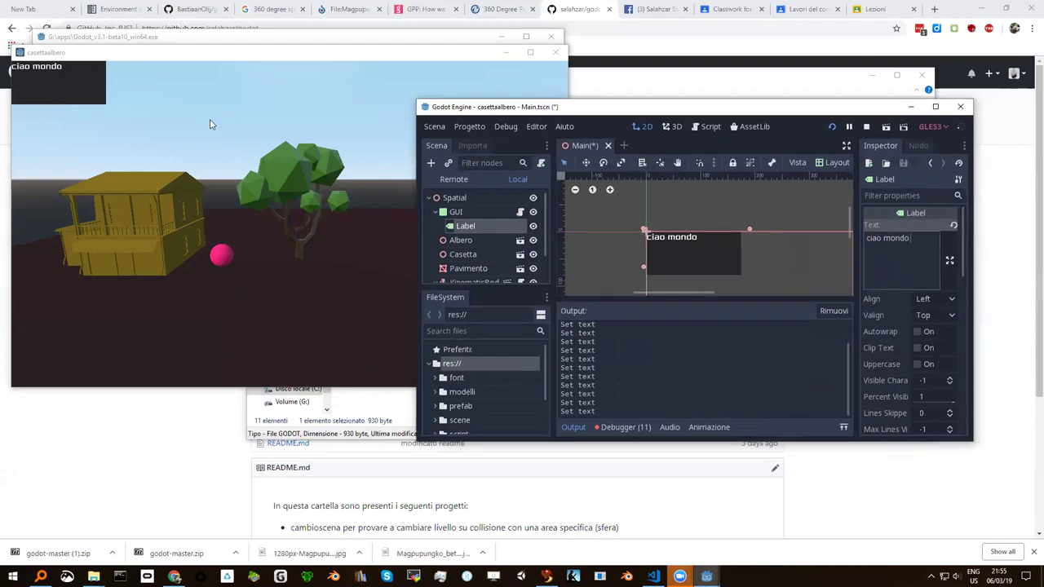
click(472, 242)
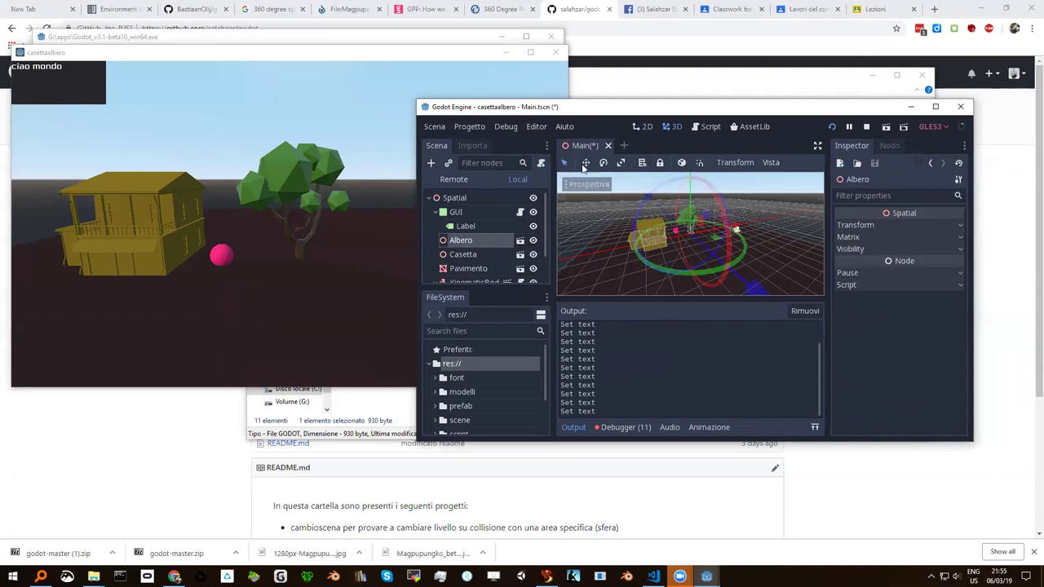
scroll(761, 255, up, 2)
scroll(761, 256, up, 2)
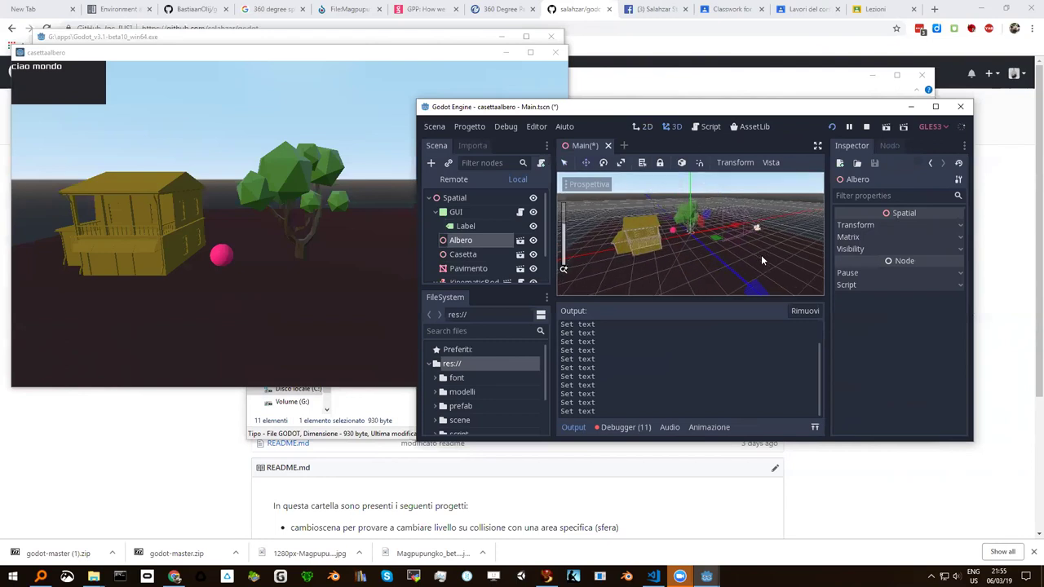
scroll(761, 254, up, 2)
scroll(741, 254, up, 2)
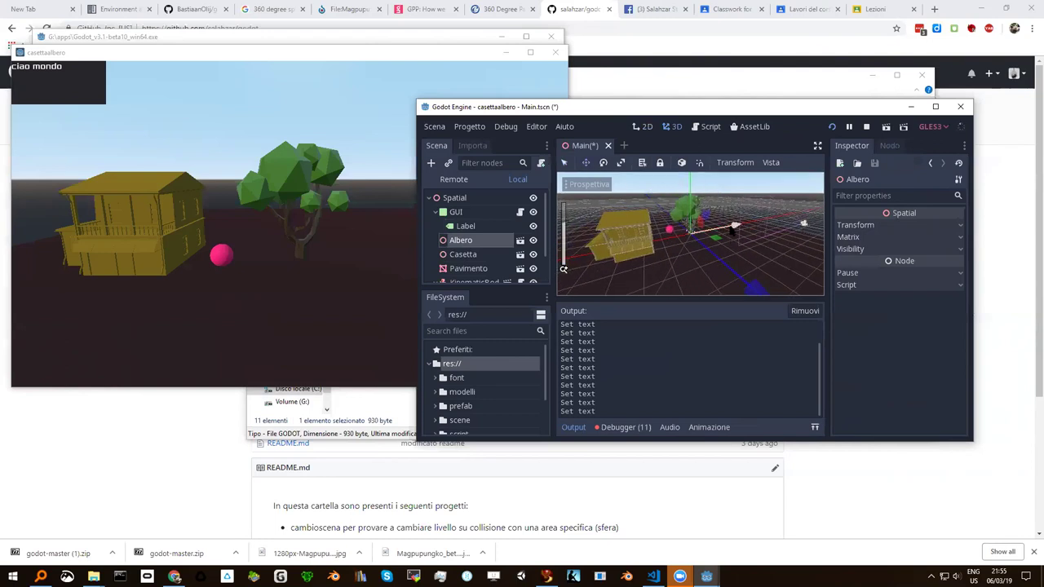
drag(732, 227, 745, 222)
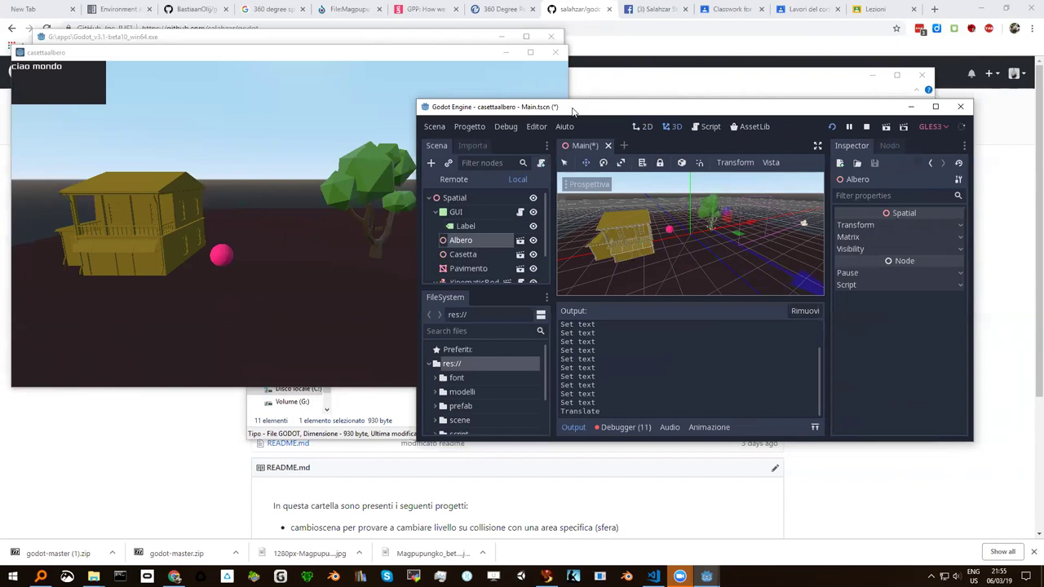
drag(574, 110, 572, 122)
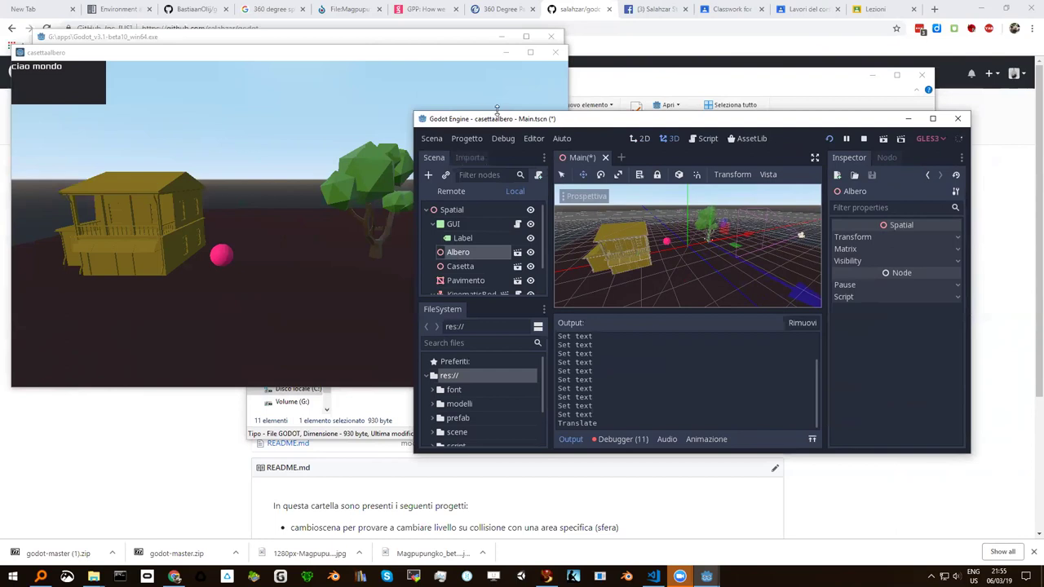
Orbit the game camera with the Right and Left keys until the tree sits near the centre.
click(287, 54)
key(Right)
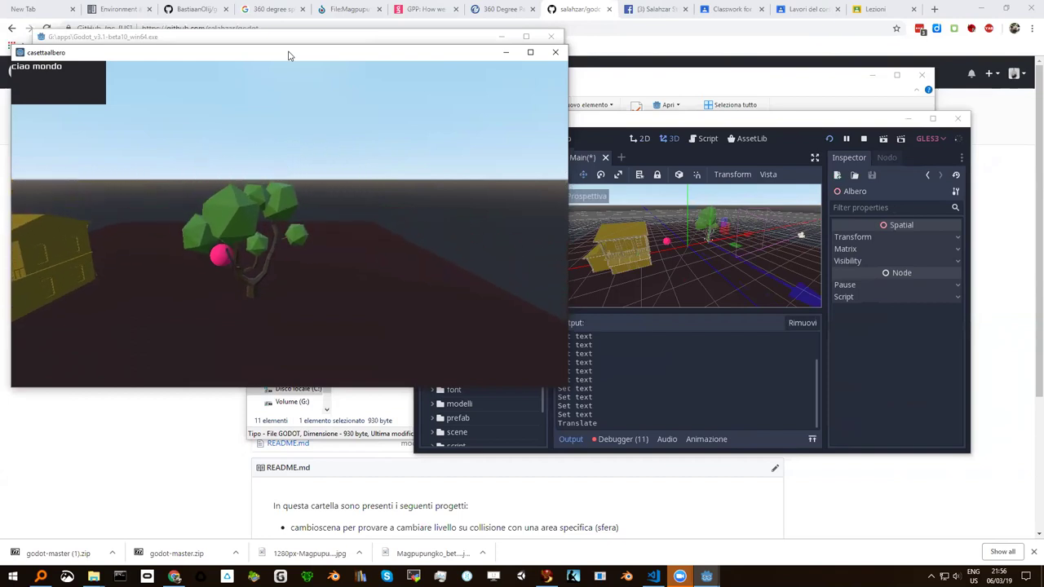
key(Left)
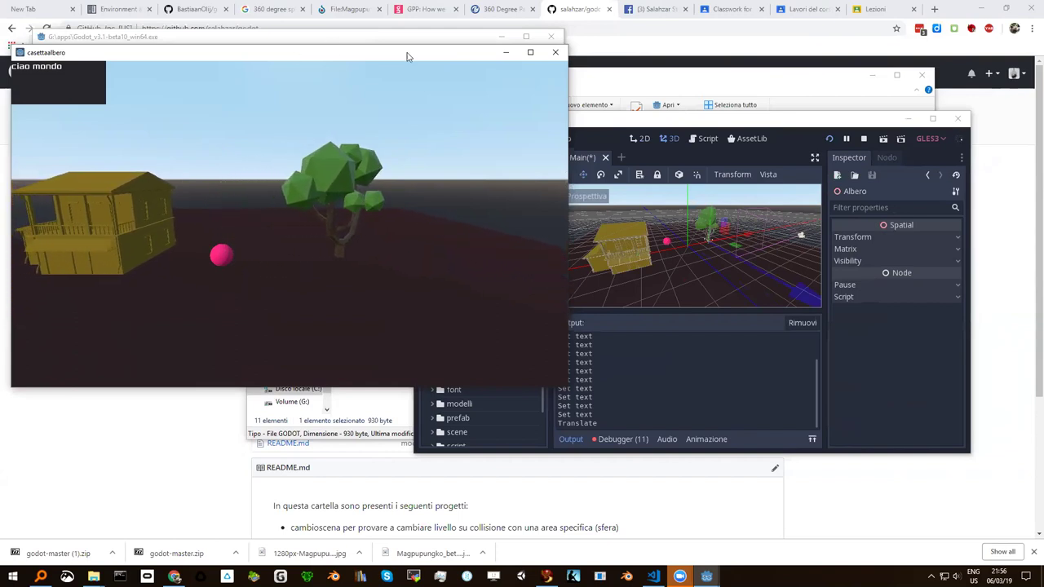
Bring the editor back to the front and reposition its window.
click(712, 130)
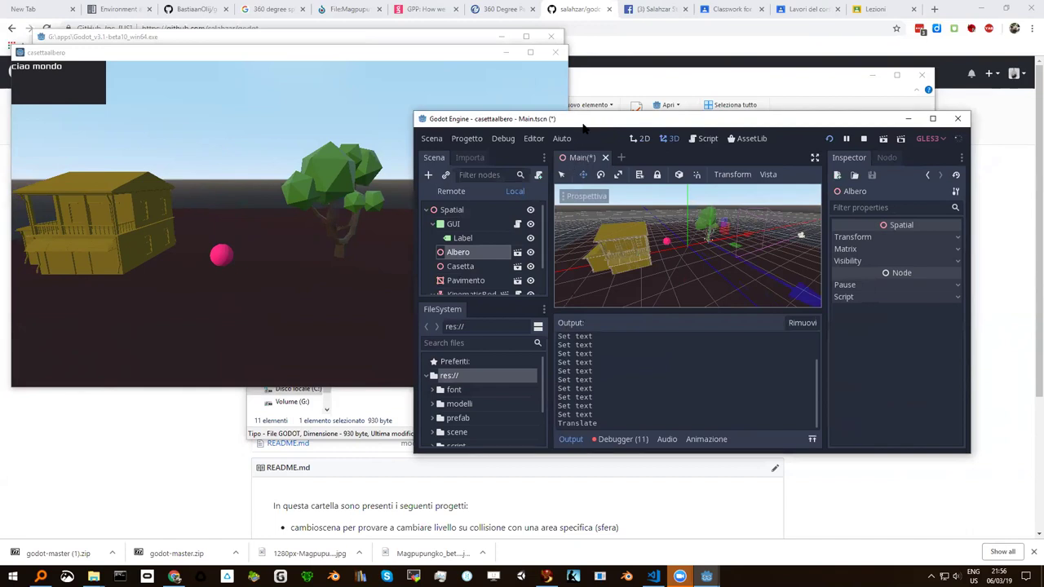
drag(582, 126, 657, 125)
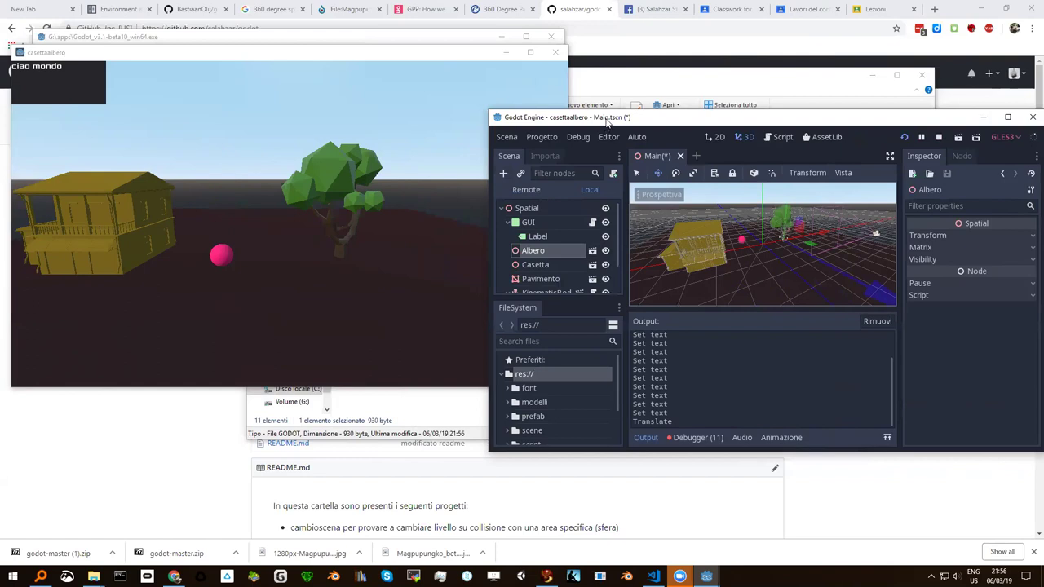
drag(607, 121, 573, 93)
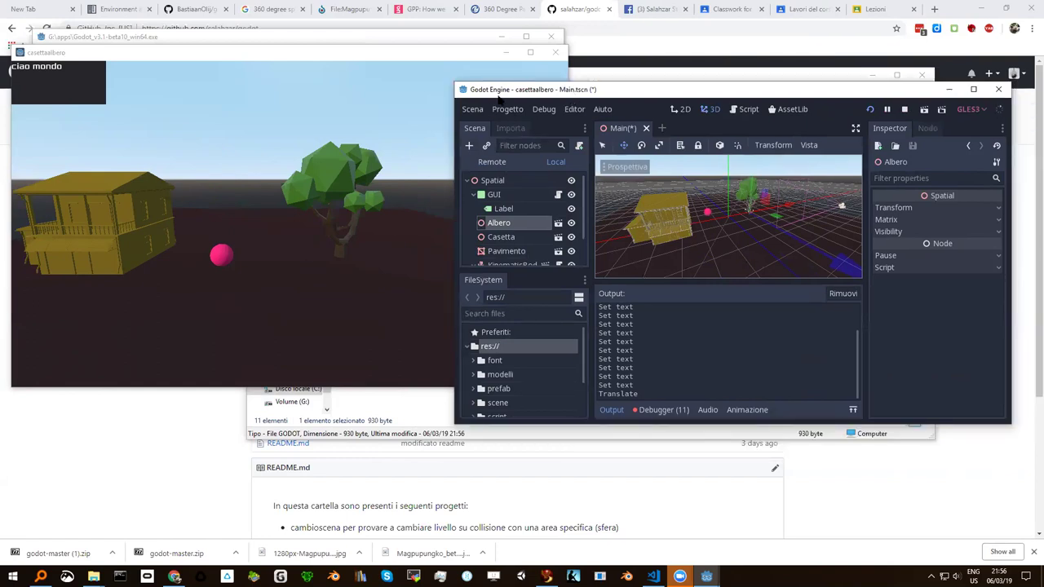
Move the tree further left in the scene.
drag(506, 93, 561, 113)
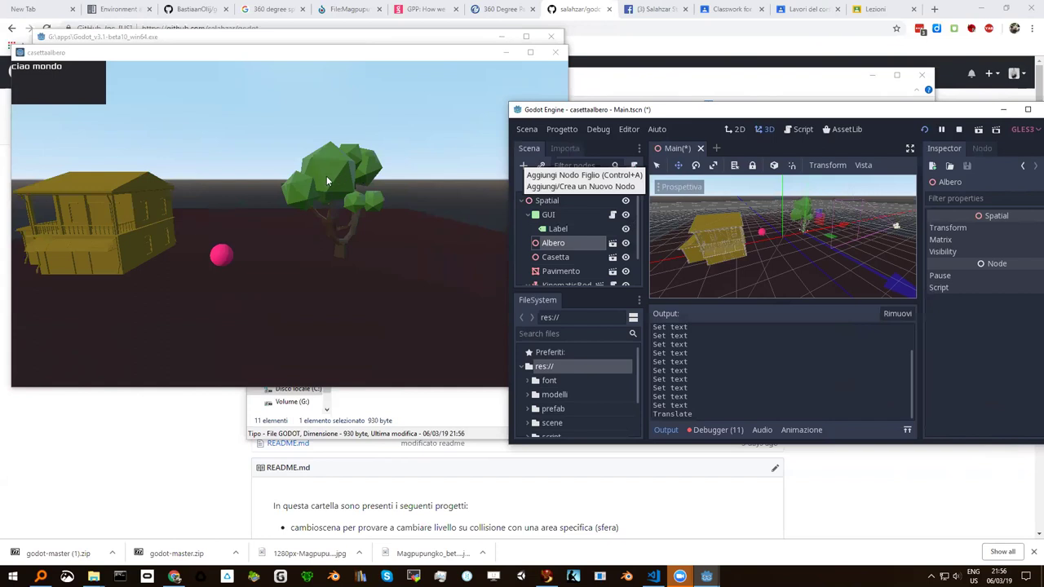
click(379, 267)
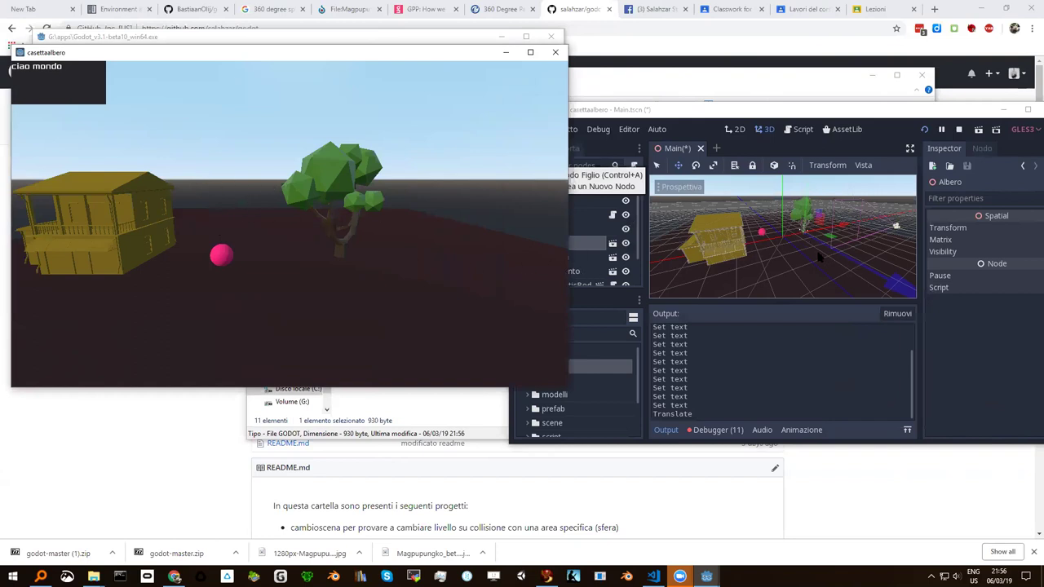
drag(847, 228, 812, 229)
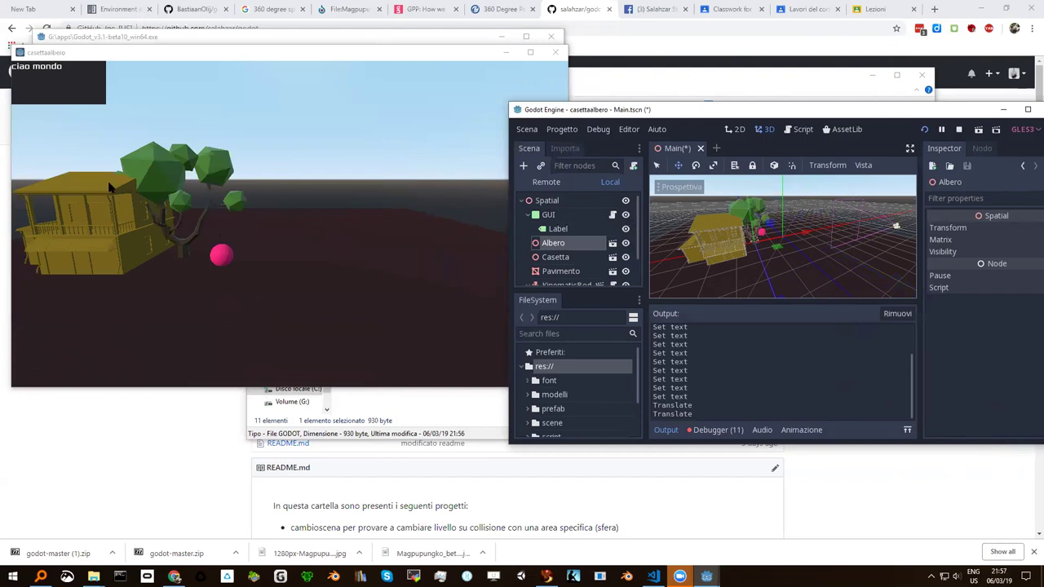
Click the tree and house alternately in the game to show 'Hello tree' and 'Casetta'.
click(158, 177)
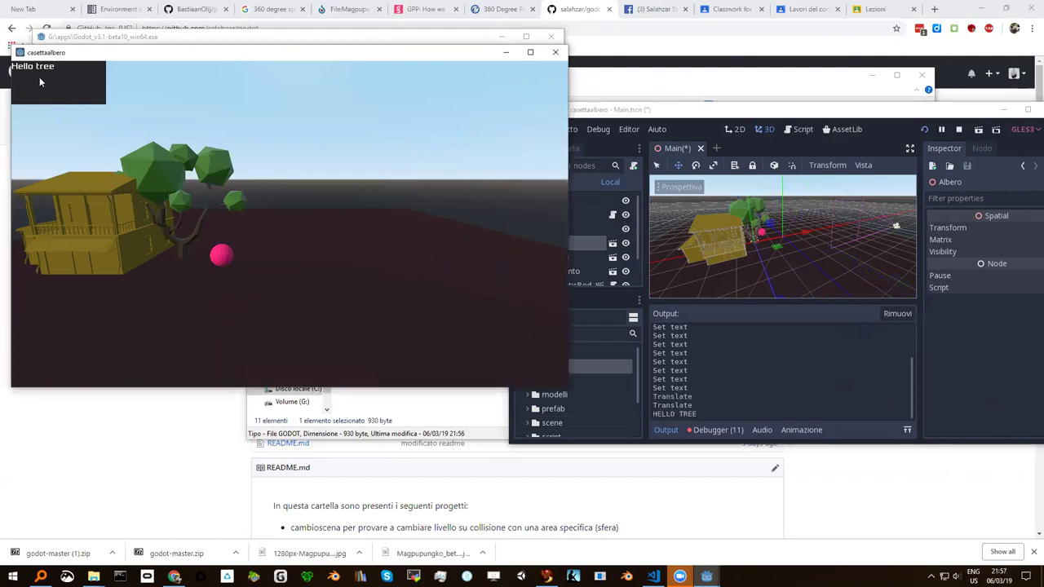
click(89, 183)
click(155, 177)
click(105, 188)
click(163, 183)
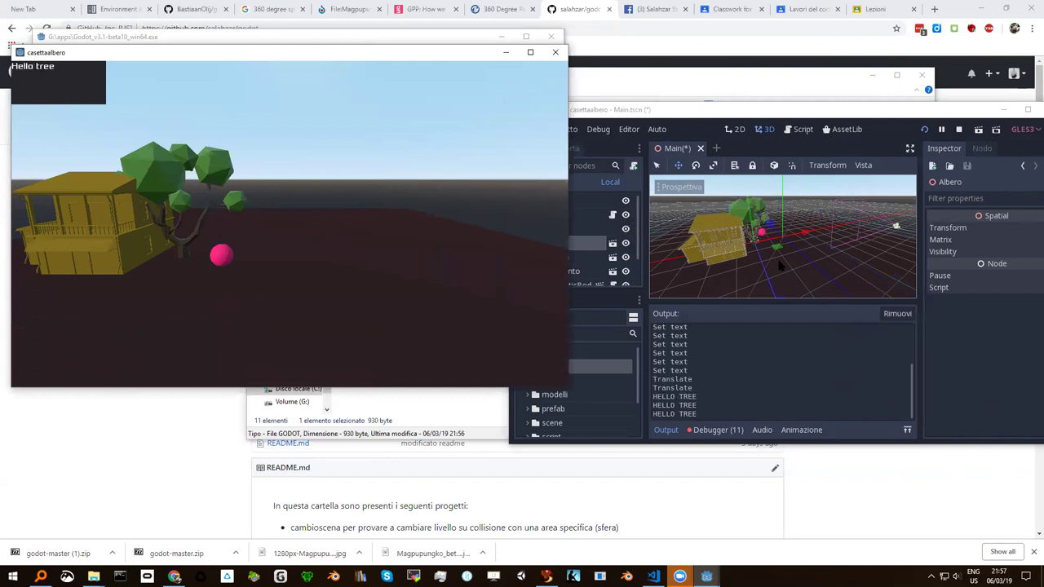
Move the tree along its blue axis and return to the running game.
scroll(790, 264, down, 5)
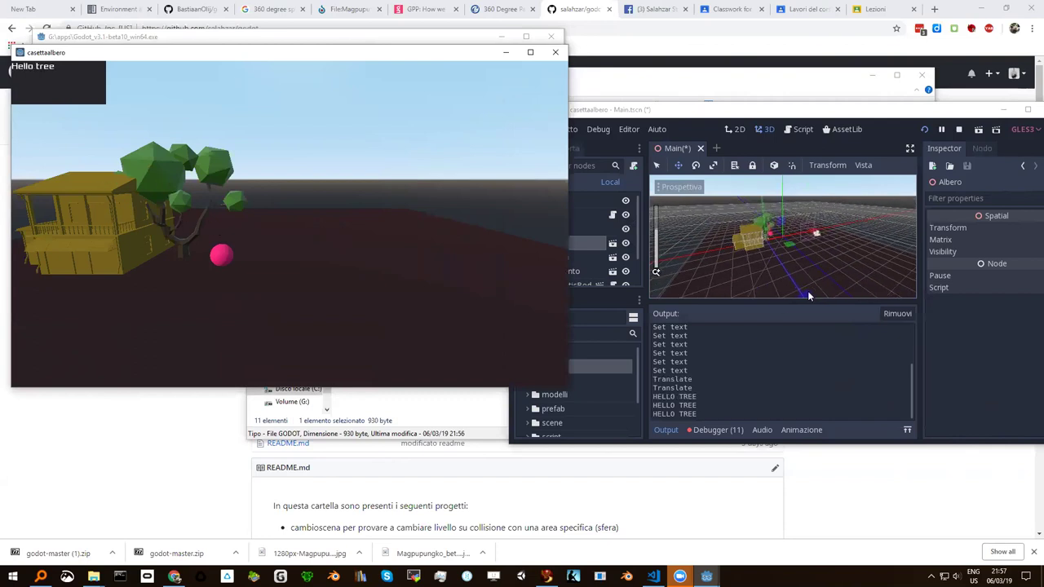
drag(807, 291, 836, 306)
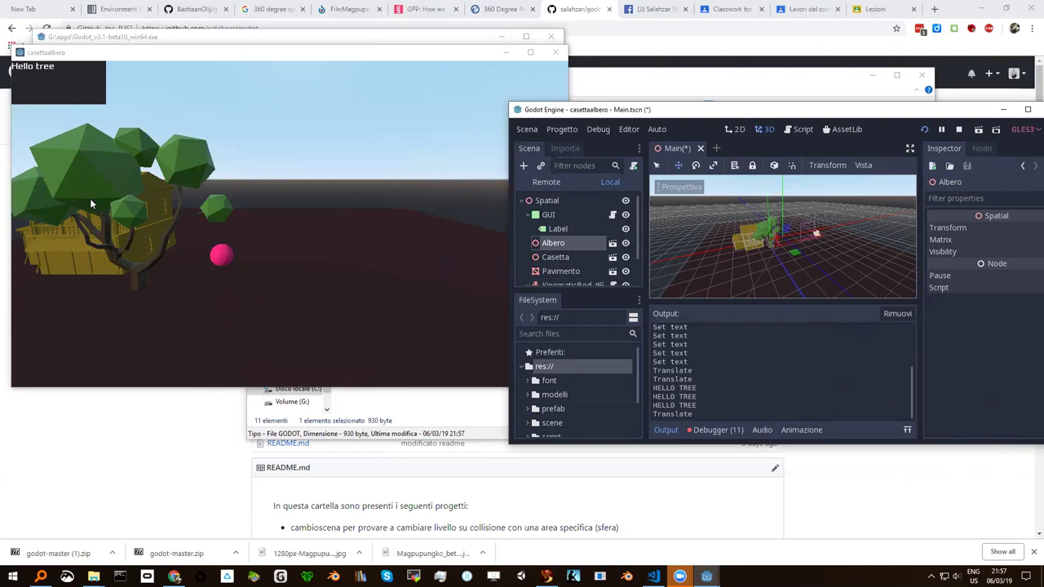
click(97, 169)
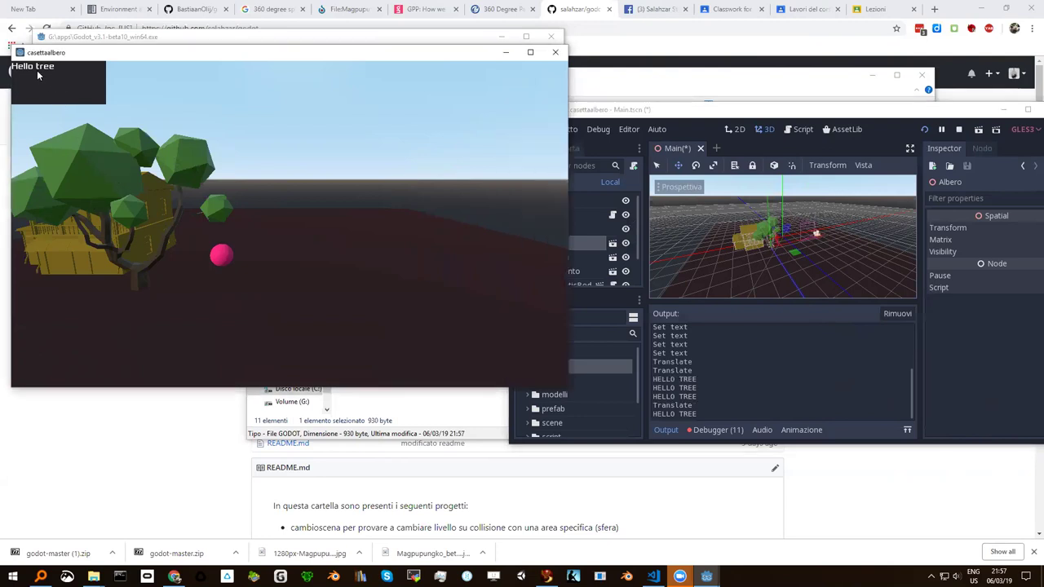
Click the house for 'Casetta', then the pink sphere to launch the YouTube video, pausing it at 0:14.
click(67, 241)
click(222, 256)
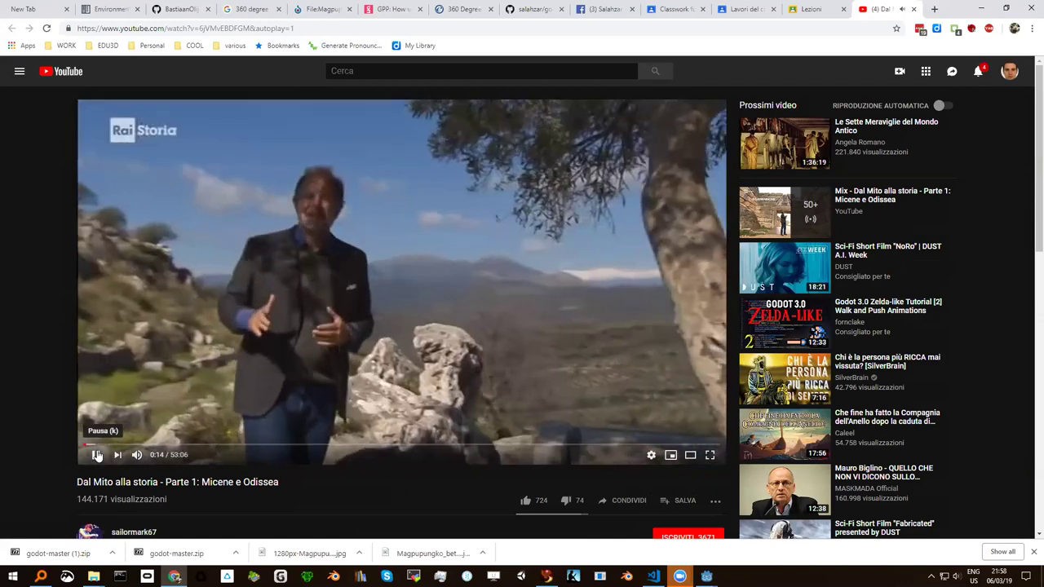
click(97, 456)
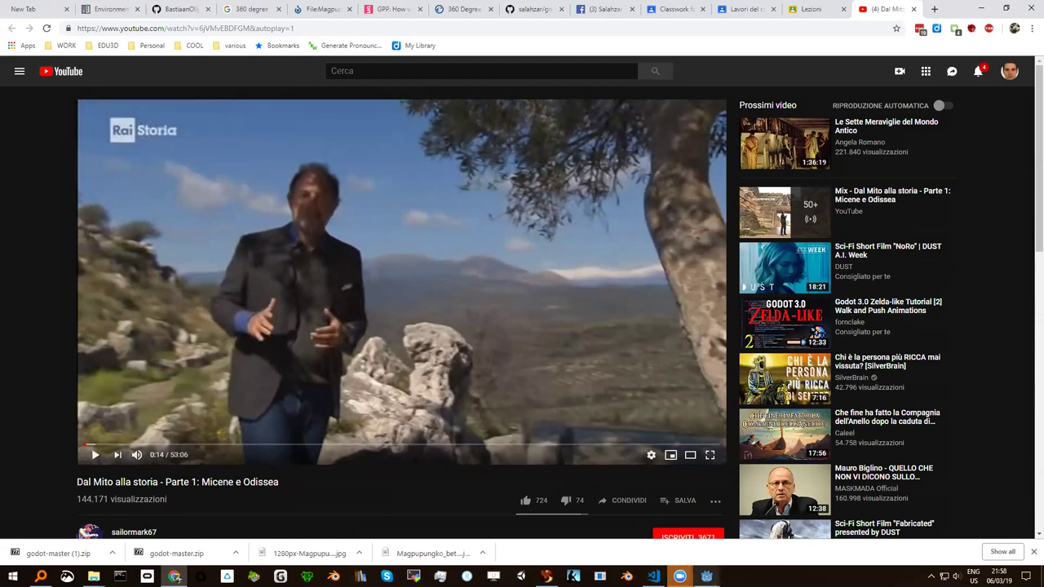
mouse_move(680, 577)
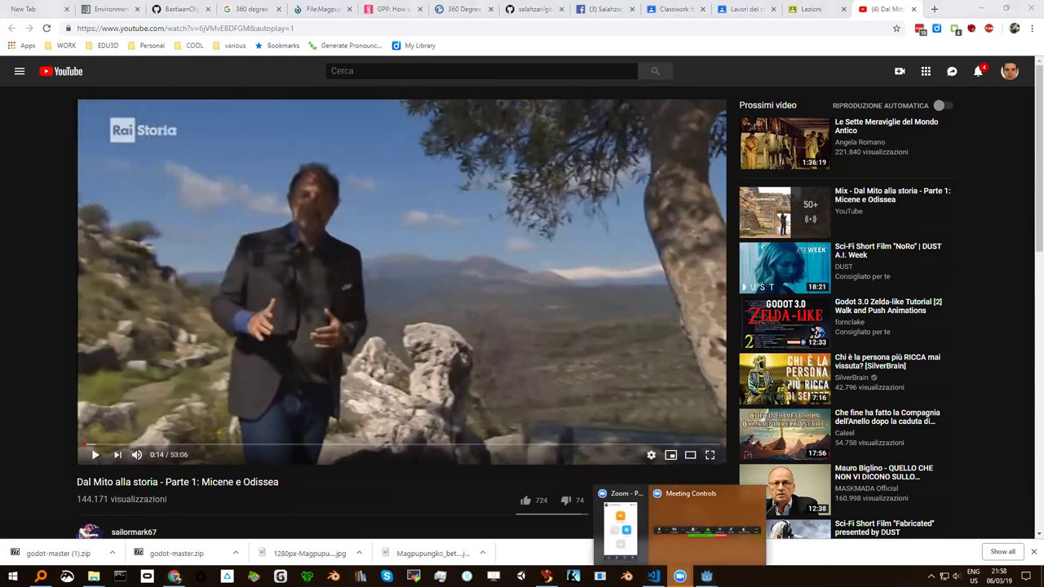
mouse_move(631, 522)
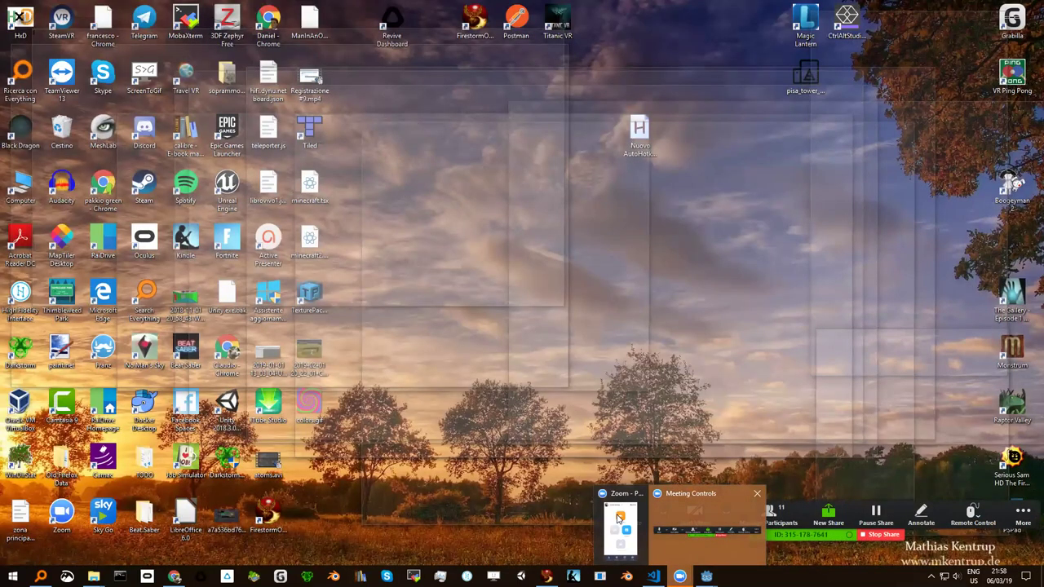
Bring the Zoom meeting controls and group chat back over the paused video.
click(619, 517)
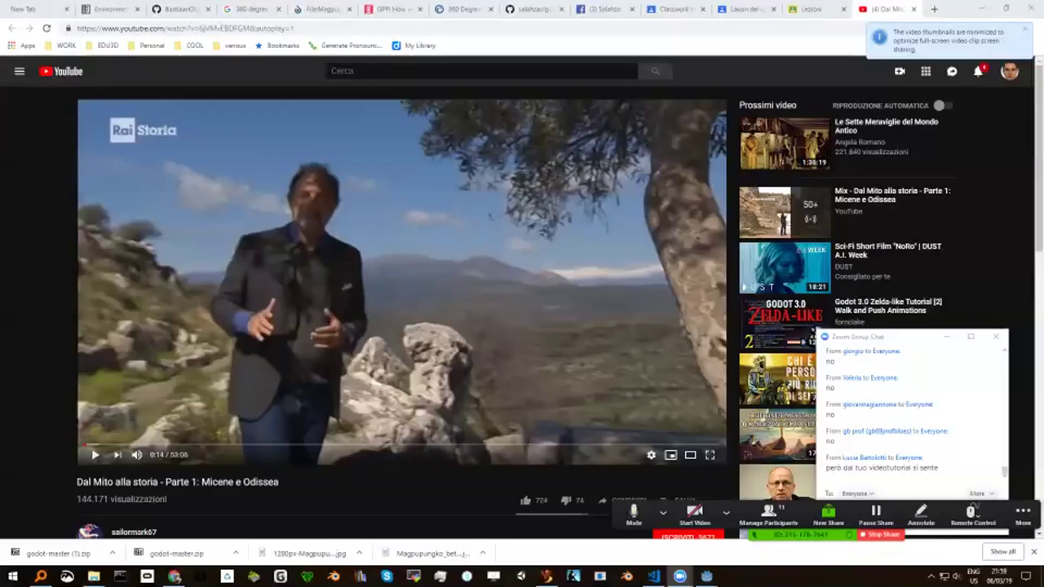
Relaunch the Dal Mito alla storia video from the game and pause it at 0:09.
click(707, 576)
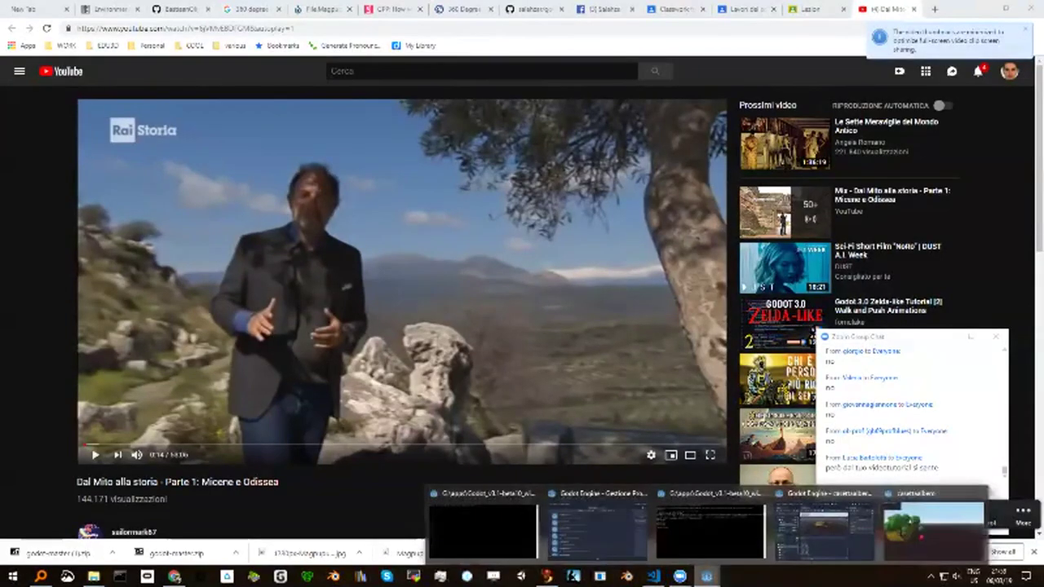
click(824, 527)
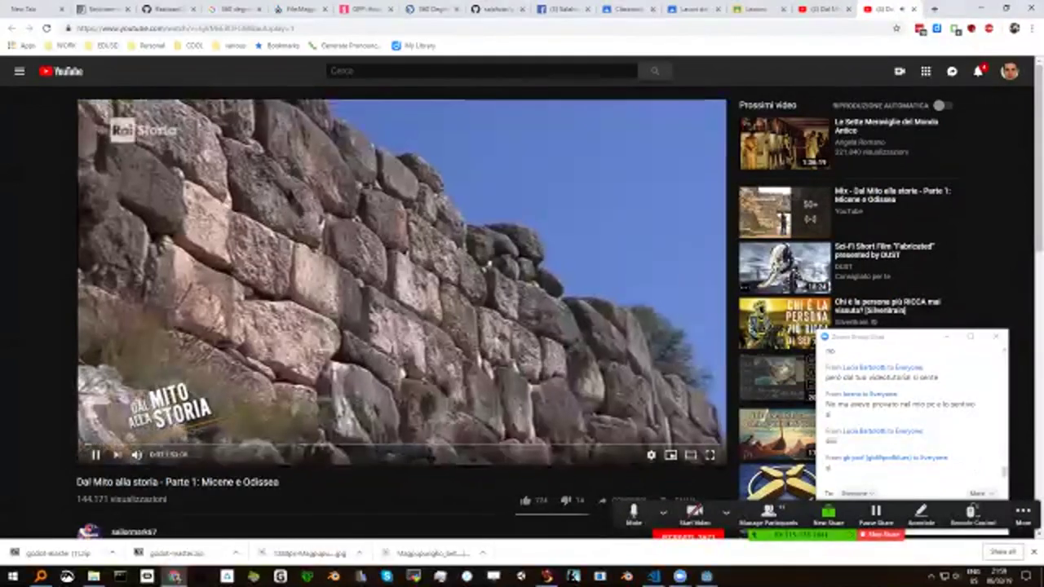
key(space)
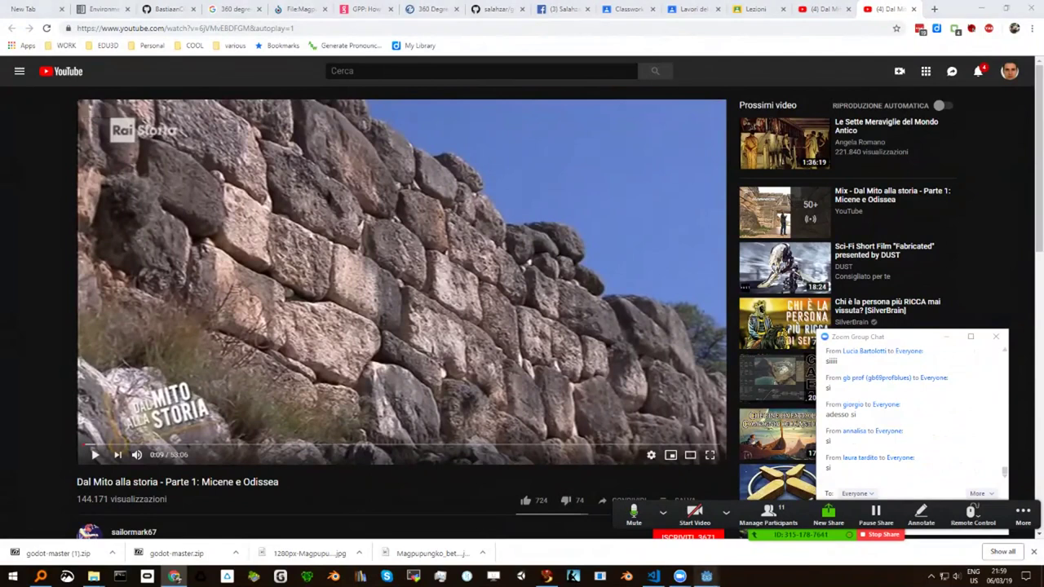
Bring the 'Lanciato video' game window forward, reposition it, and close it.
mouse_move(707, 576)
click(934, 530)
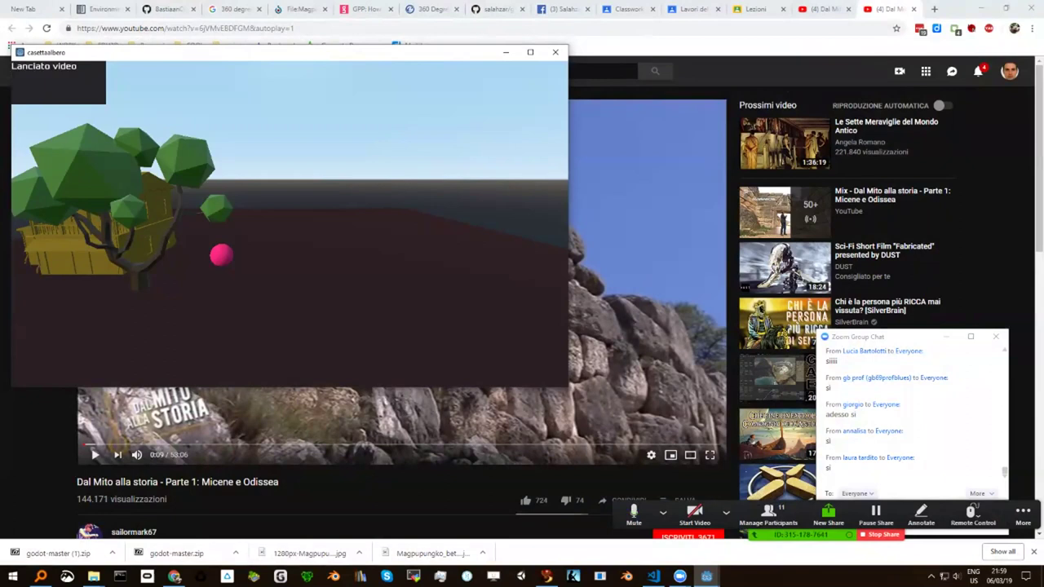
drag(205, 54, 261, 86)
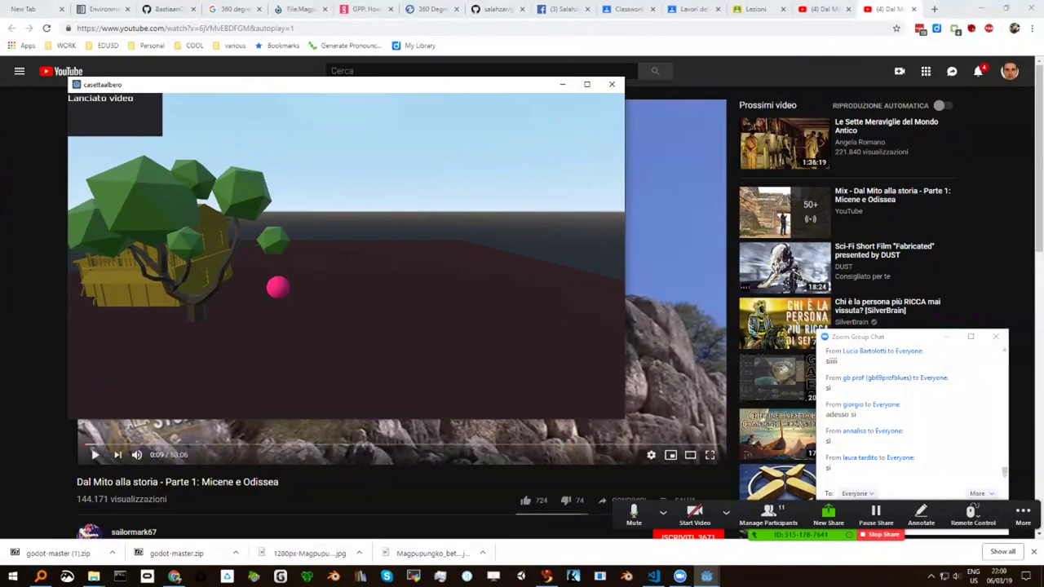
drag(261, 84, 238, 78)
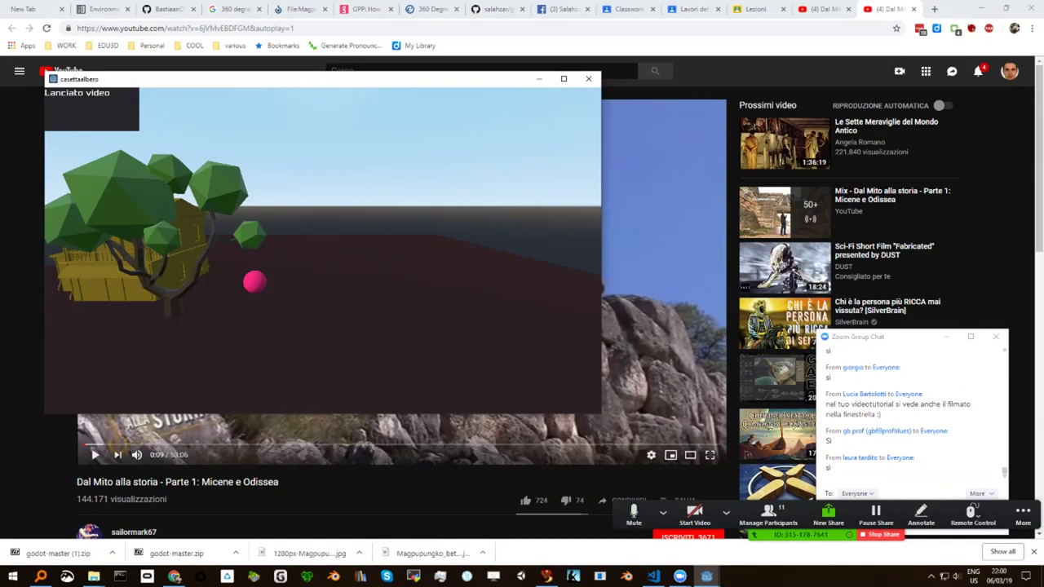
drag(291, 79, 296, 106)
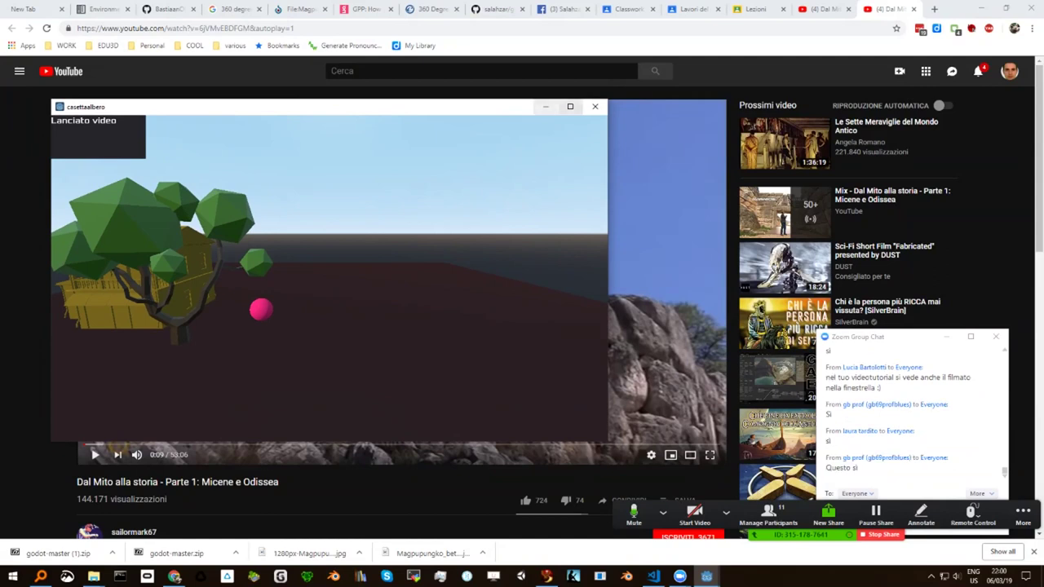
click(595, 107)
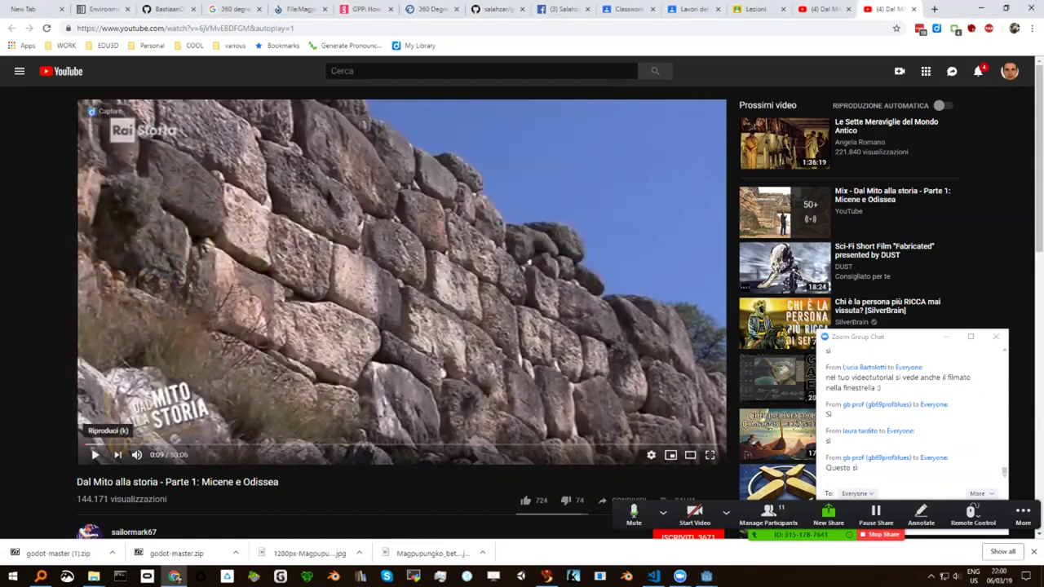
Bring the Godot editor forward and move it to the left side of the screen.
mouse_move(706, 576)
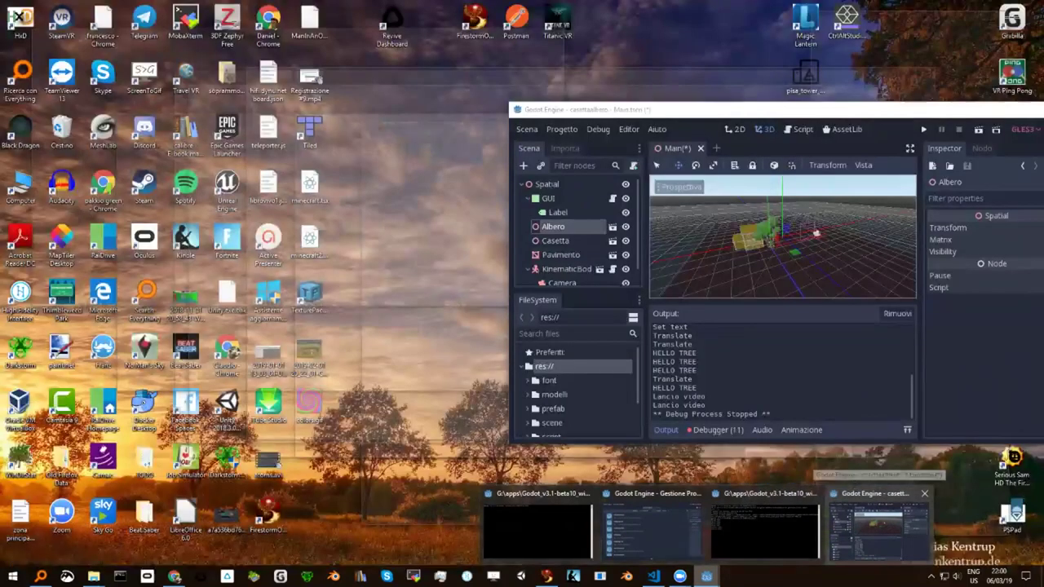
click(877, 526)
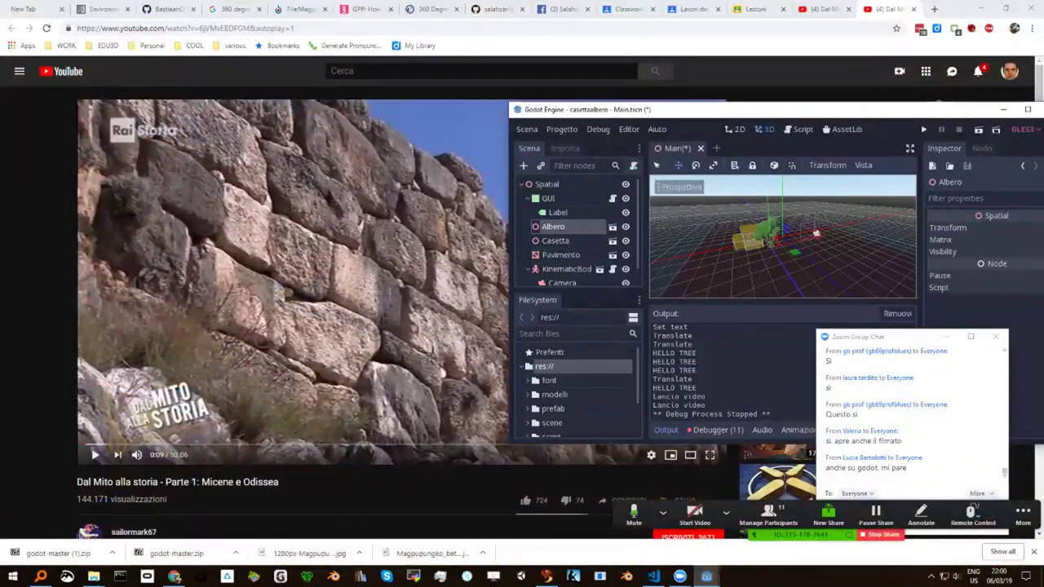
drag(732, 117, 276, 120)
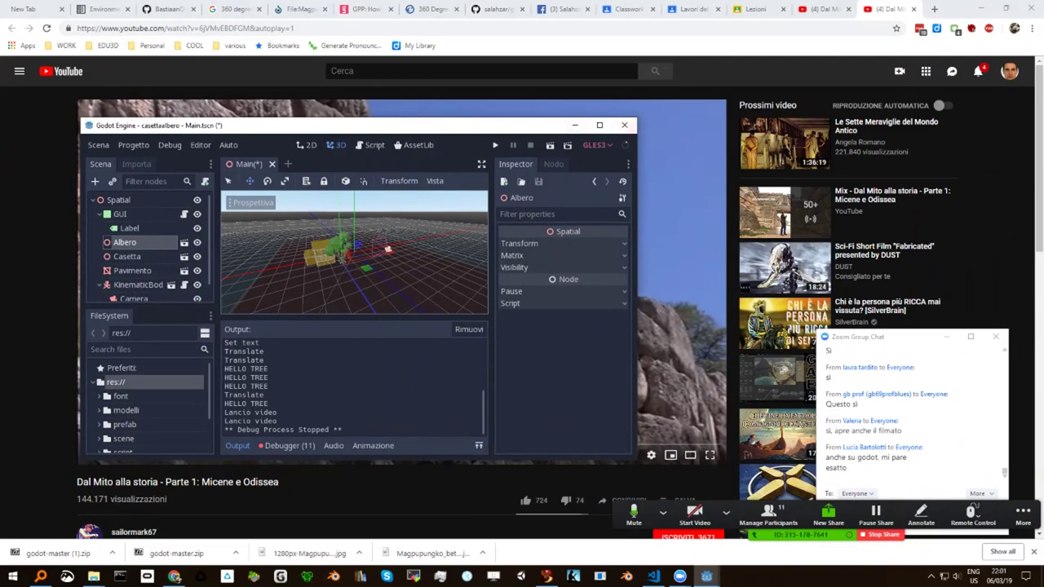
click(865, 509)
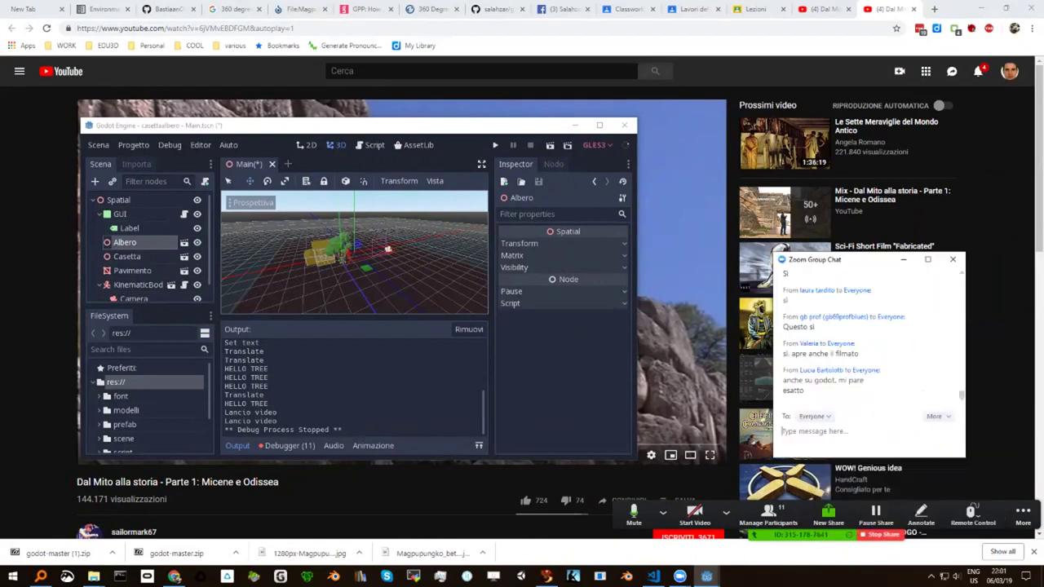
Send ogg, ogv, mp4 and 'ogg >> mp3' to the group chat, then delete the extra ogv draft.
text(ogg)
key(Return)
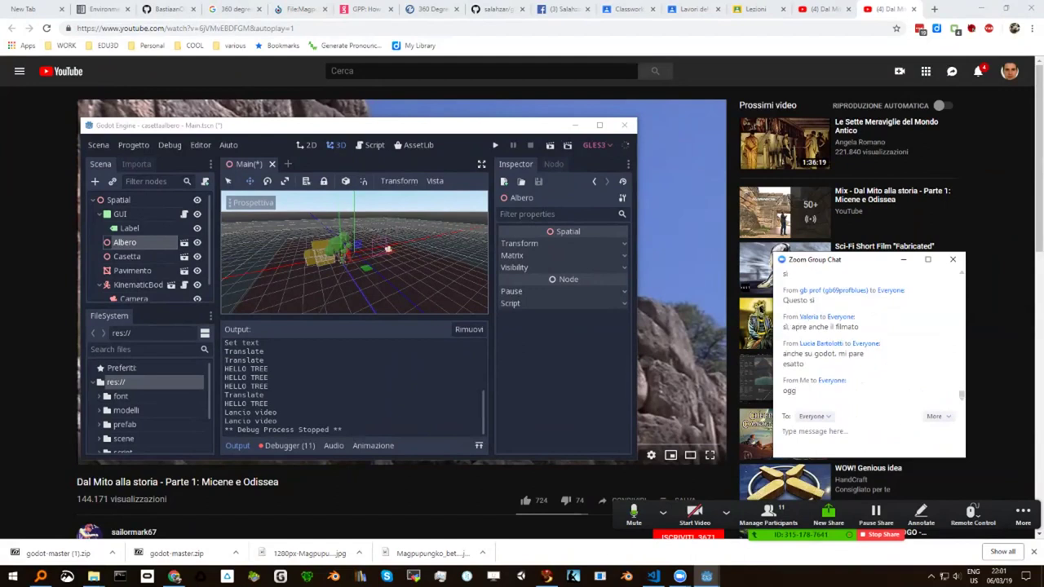
text(og)
text(v)
key(Return)
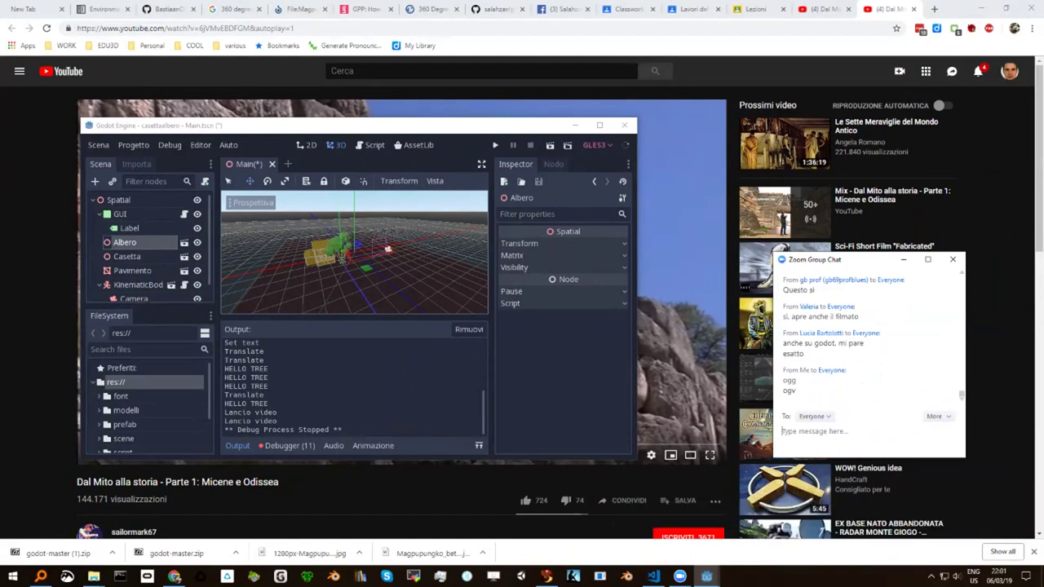
text(mp4)
key(Return)
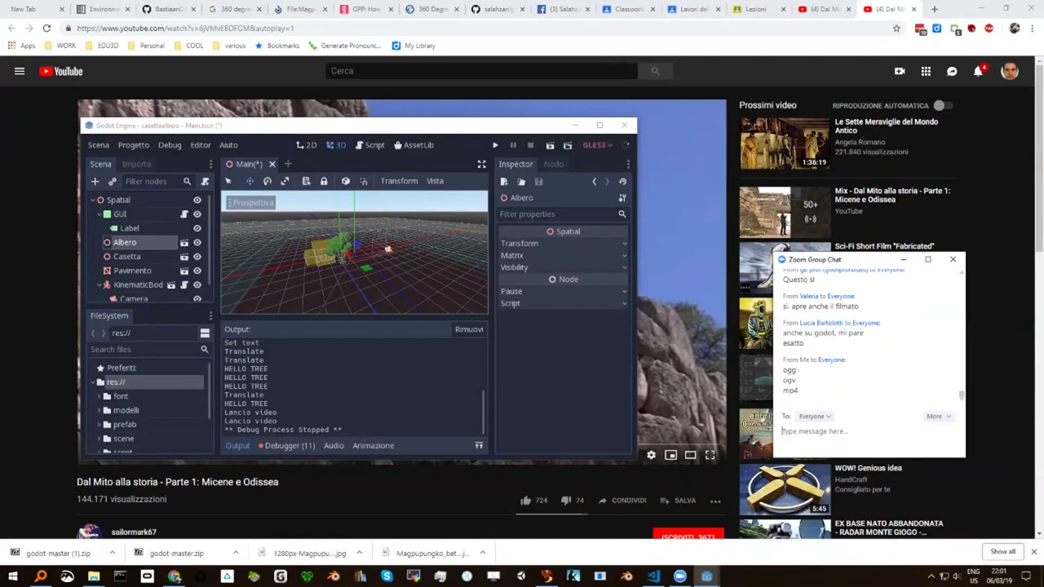
text(ogg)
text(> )
text(m)
text(p3)
key(Return)
text(ogv)
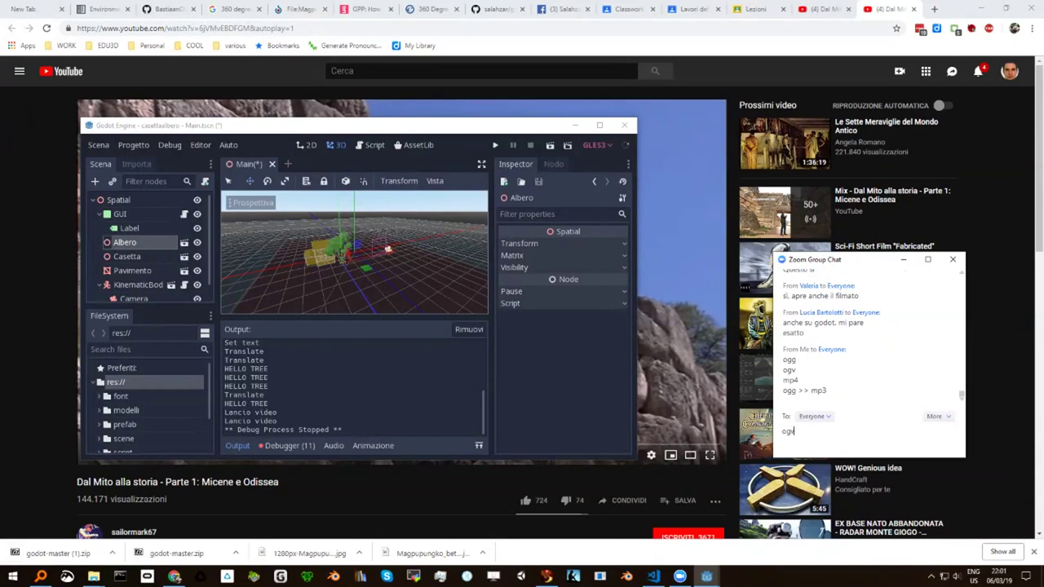
key(BackSpace)
key(BackSpace)
key(BackSpace)
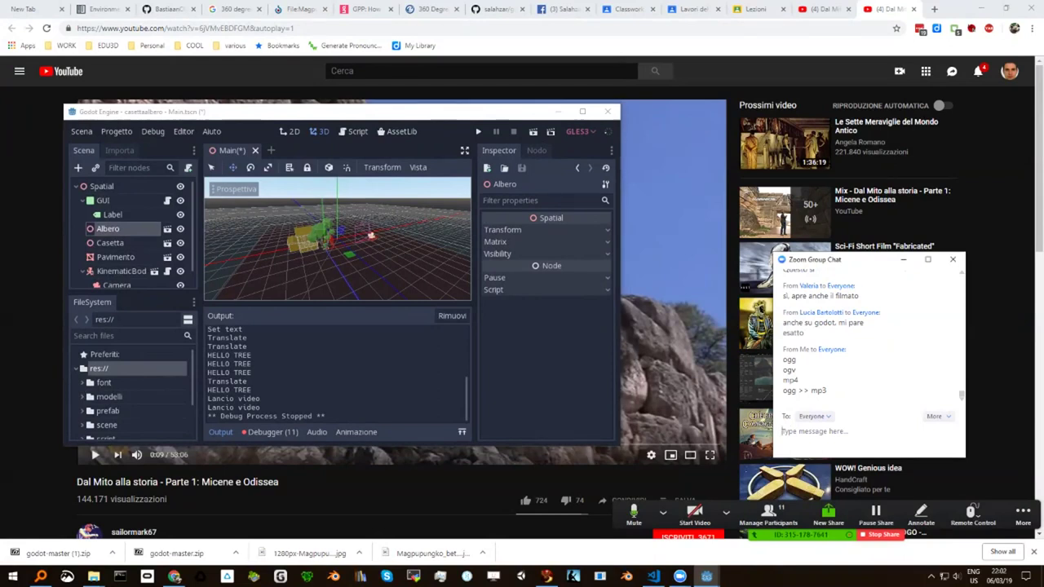
Maximize the editor and open the albero scene from the Albero node's open-in-editor icon.
click(583, 111)
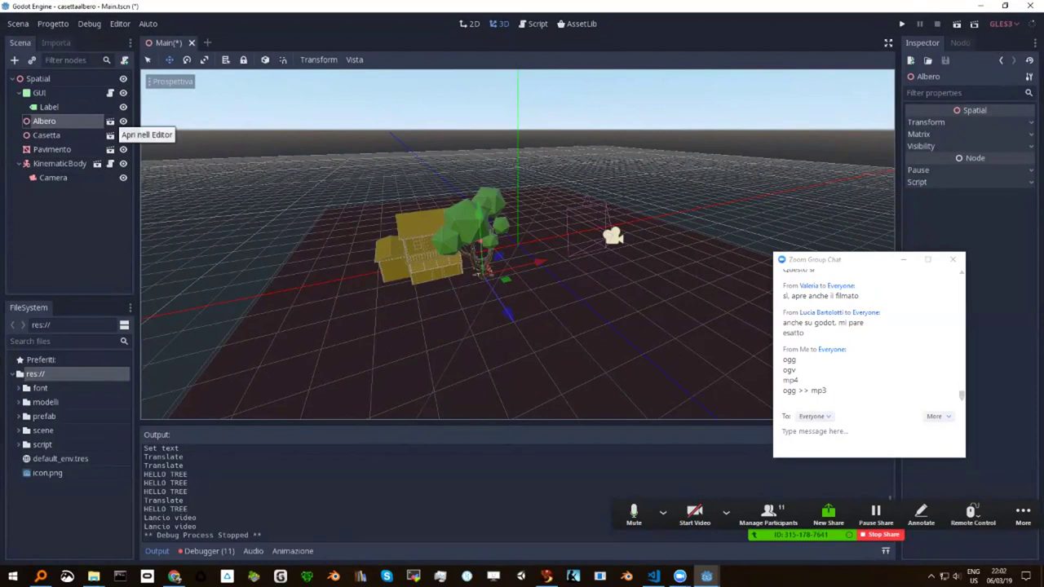
click(110, 120)
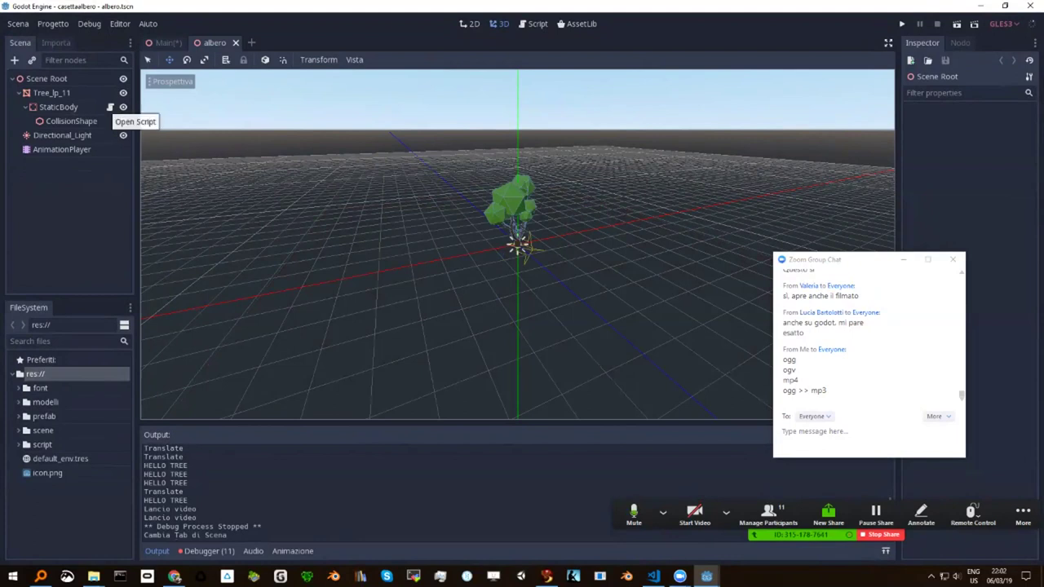
Change Albero.gd's line 14 display message to "Hai cliccato sull'albero\nComplimenti!" and save the script.
click(110, 107)
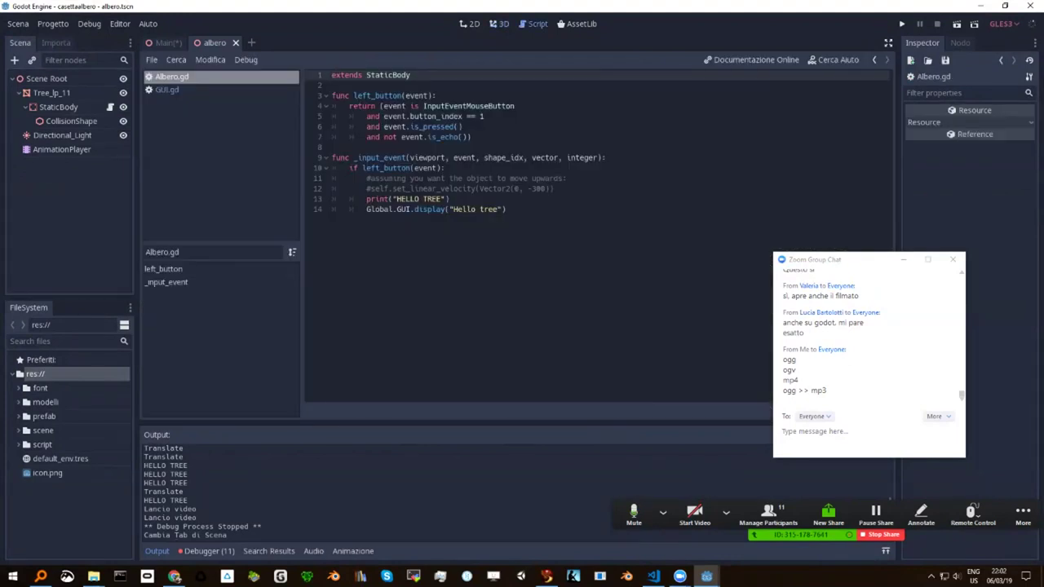
drag(332, 158, 507, 209)
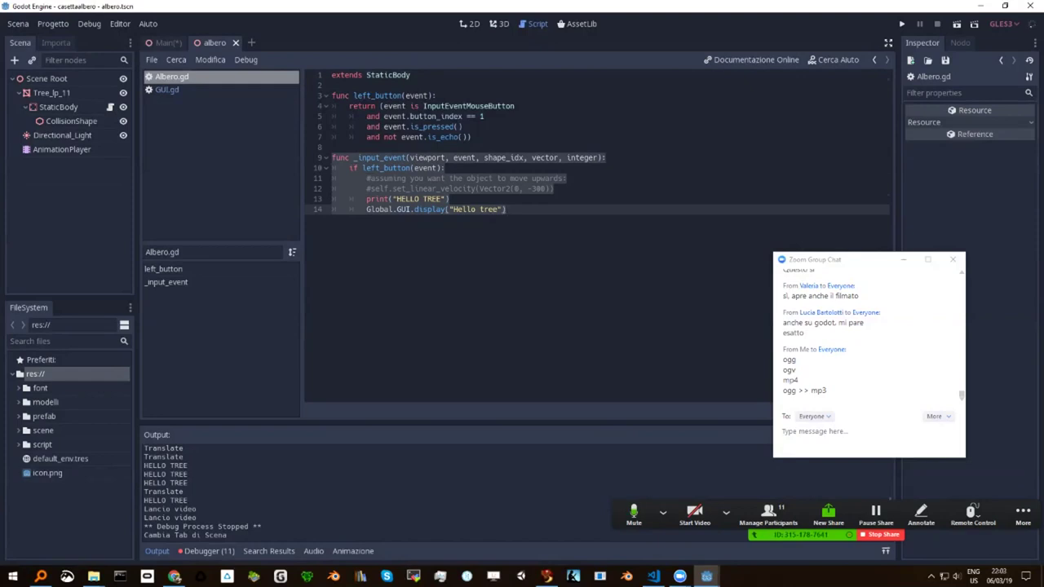
click(410, 209)
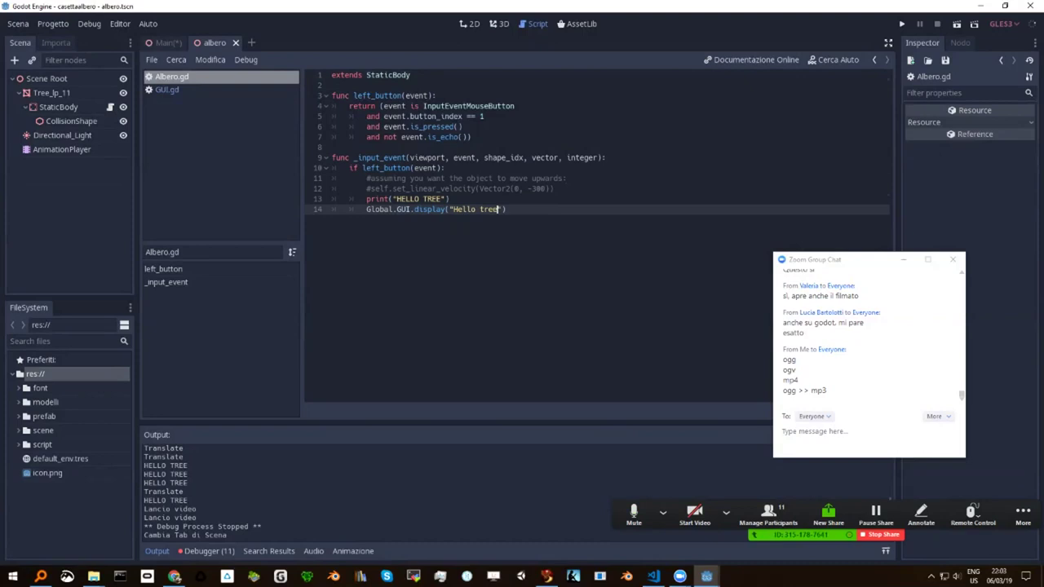
key(BackSpace)
key(BackSpace)
key(BackSpace)
key(BackSpace)
key(BackSpace)
key(BackSpace)
key(BackSpace)
key(BackSpace)
key(BackSpace)
text(Hai cliccato sull'albero\)
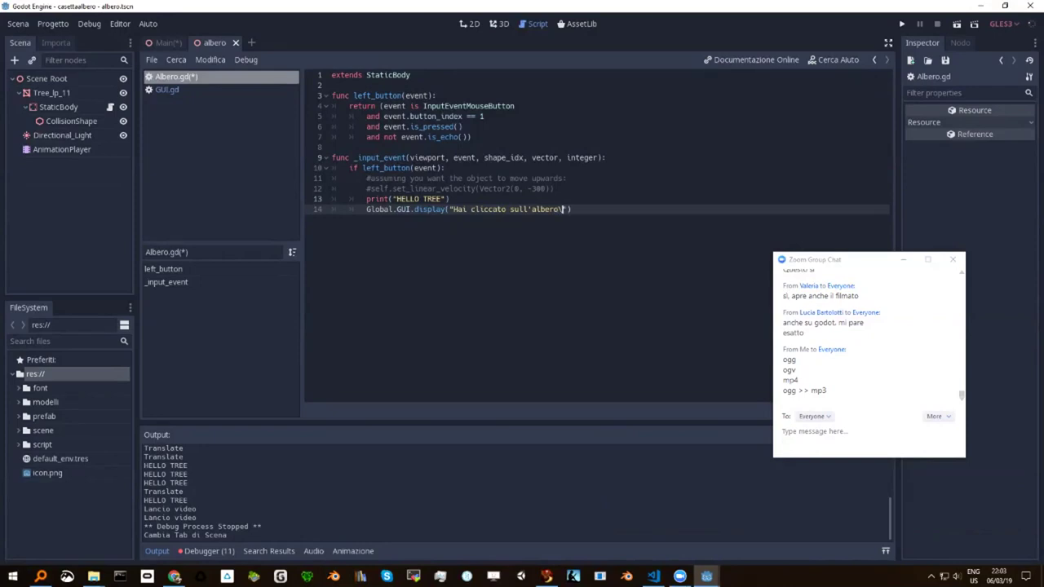
text(n)
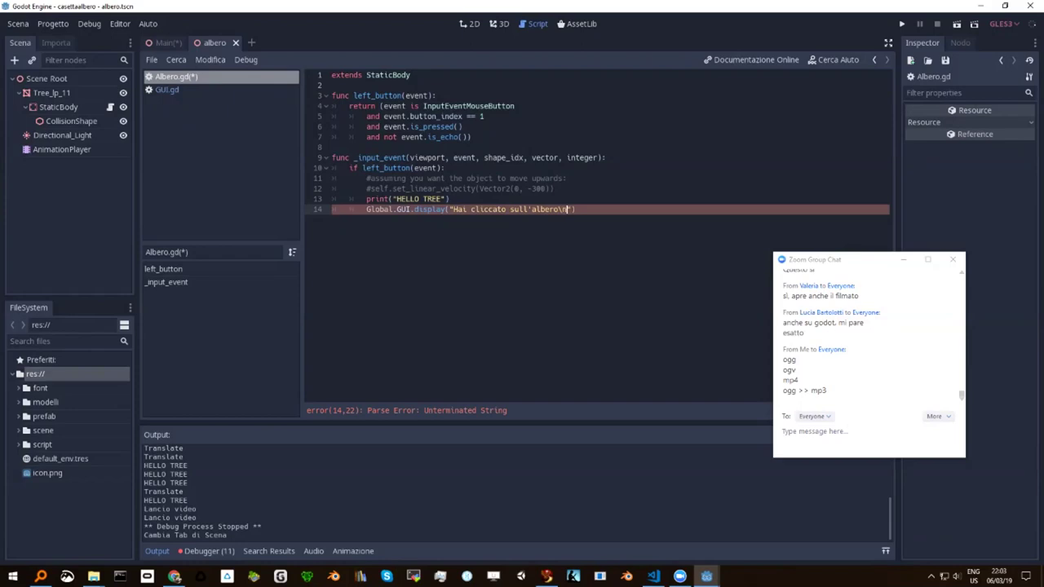
text(")
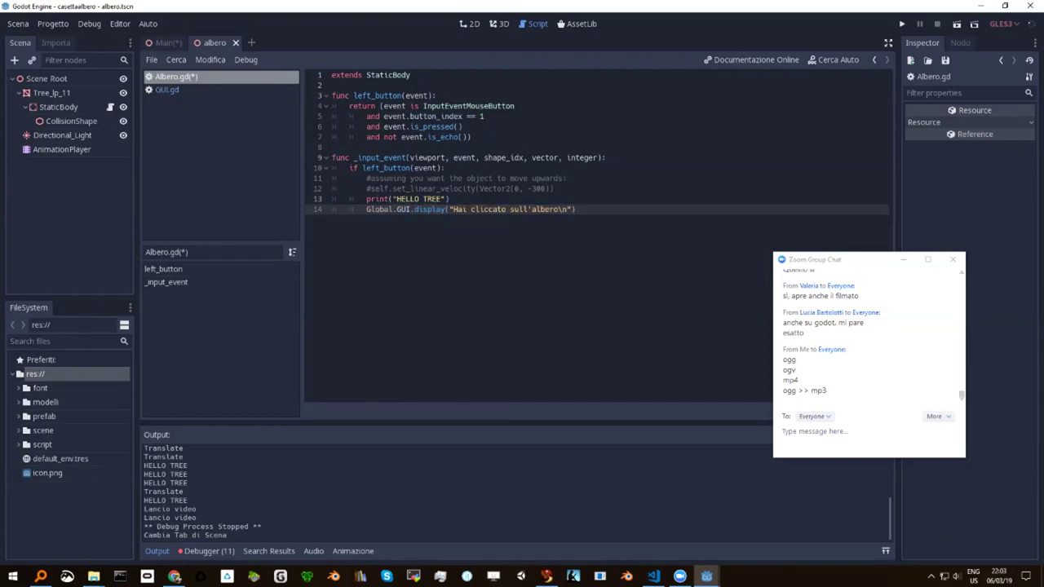
text(Complimenti!)
key(ctrl+s)
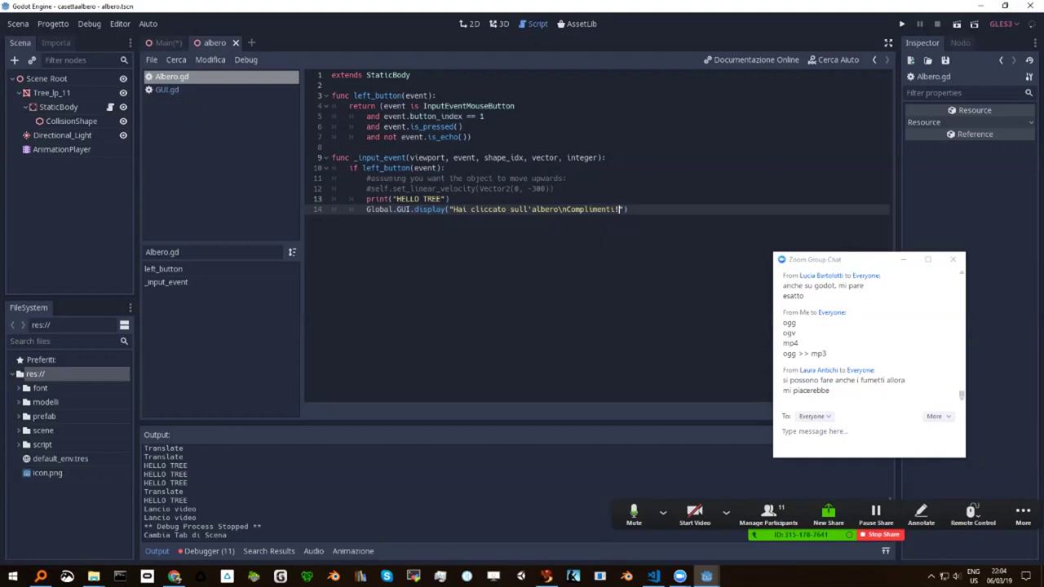
Run the game and click the tree to show its message, muting all Zoom participants meanwhile.
key(F5)
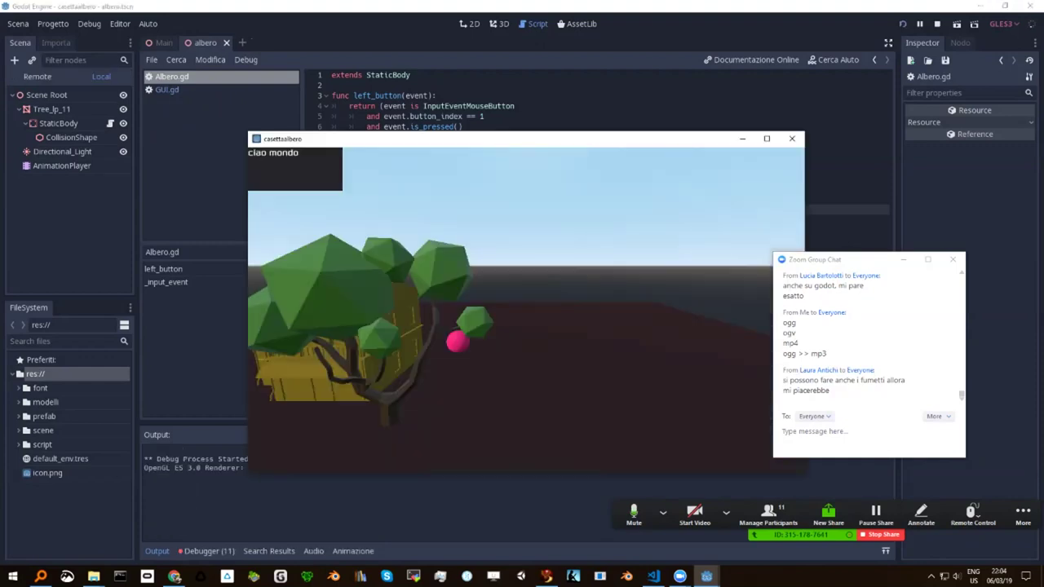
click(343, 294)
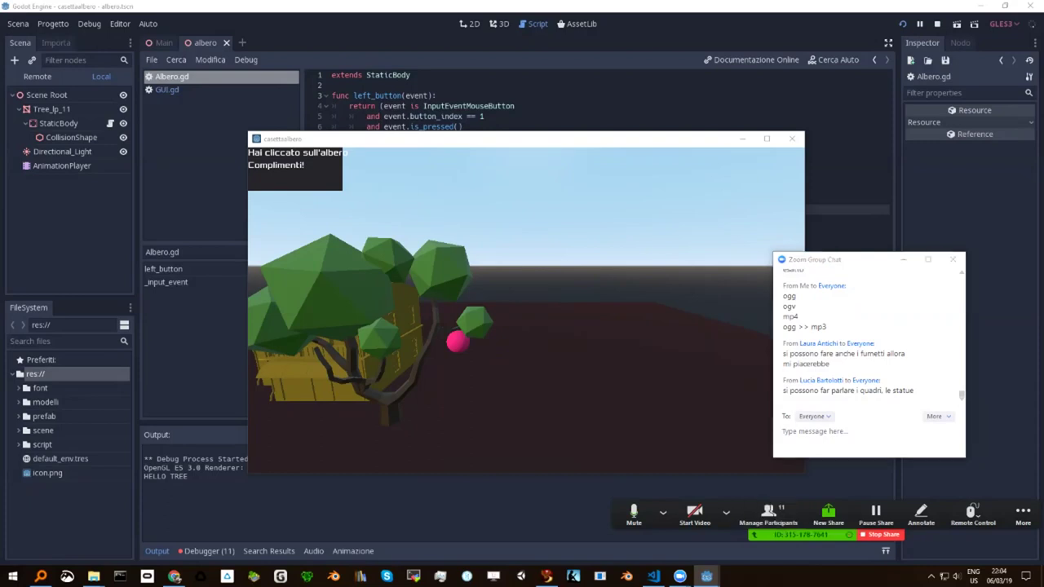
click(768, 514)
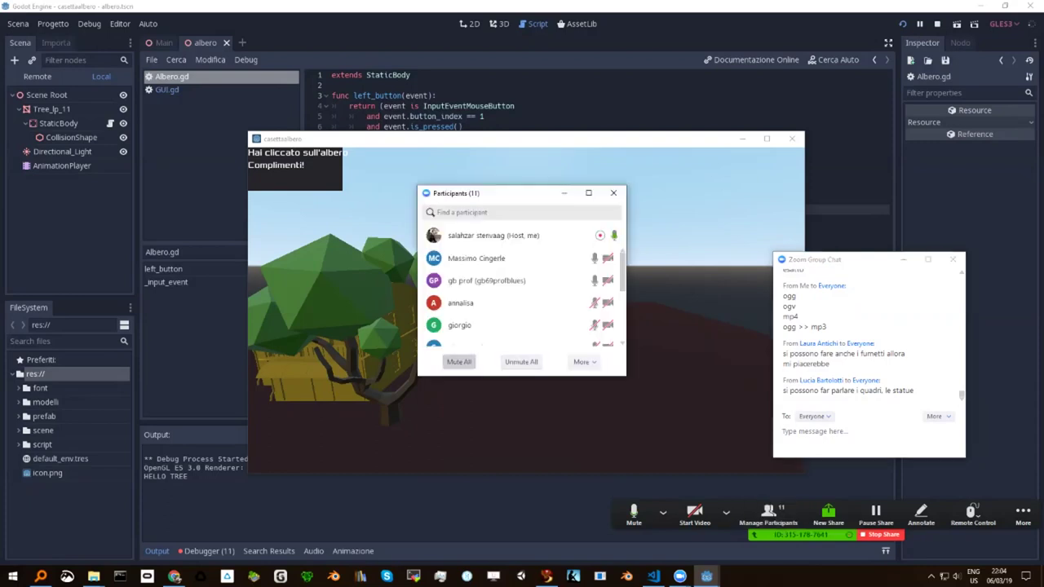
click(458, 361)
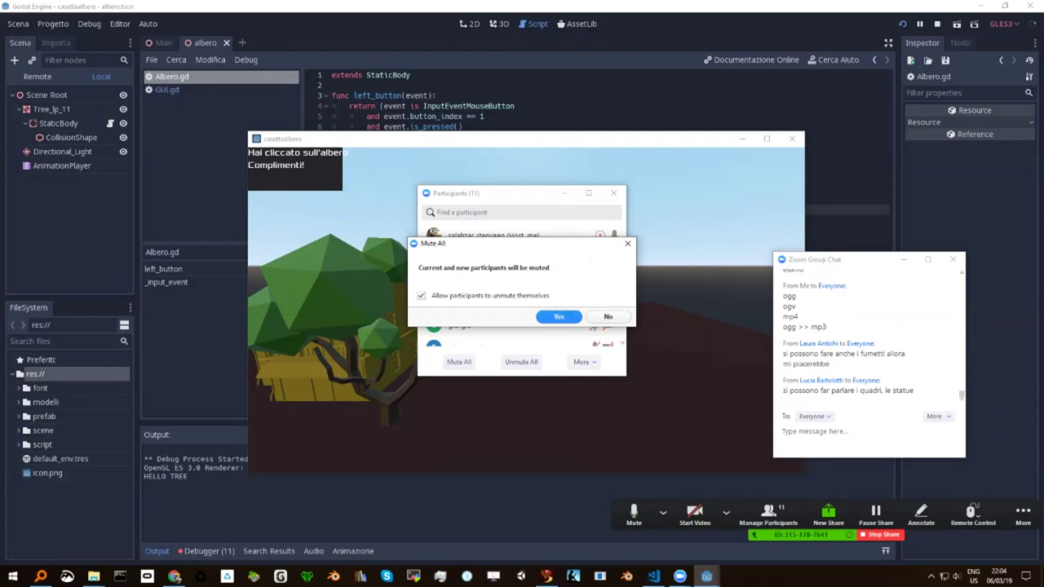
click(559, 317)
click(564, 194)
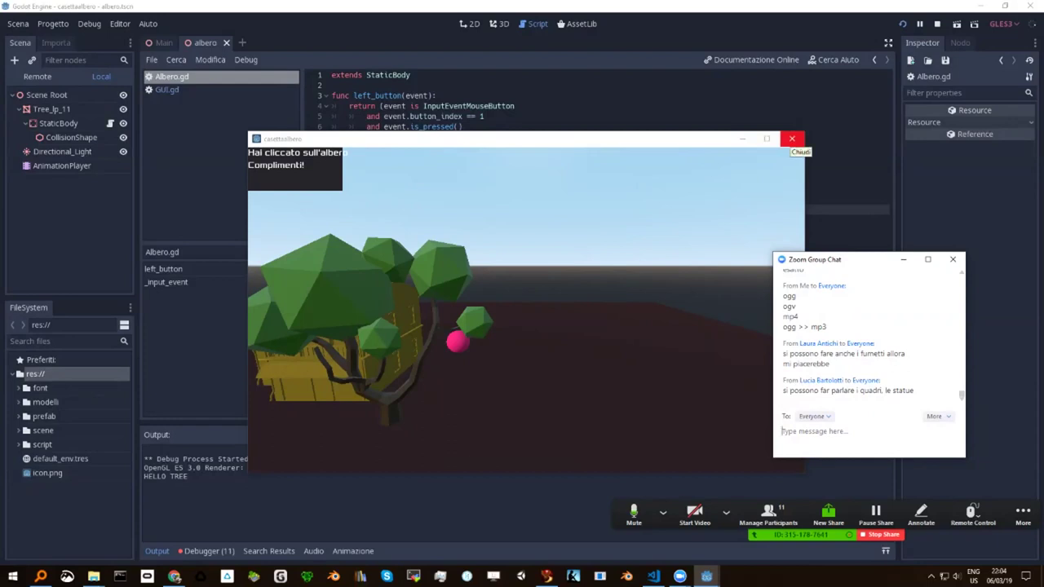
click(792, 139)
Close the game, then rerun it and click the tree again to show its message.
click(792, 138)
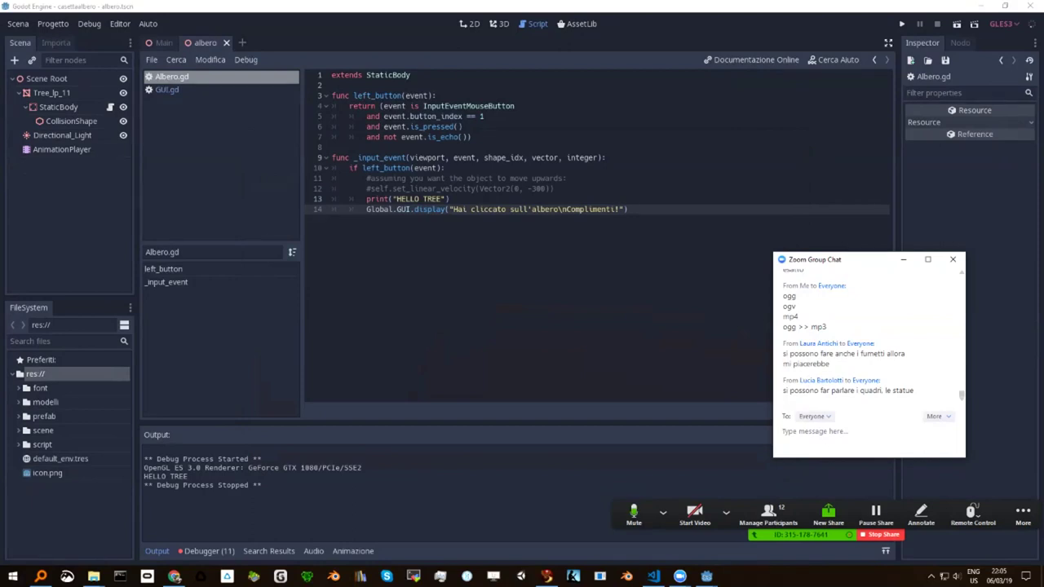
click(414, 157)
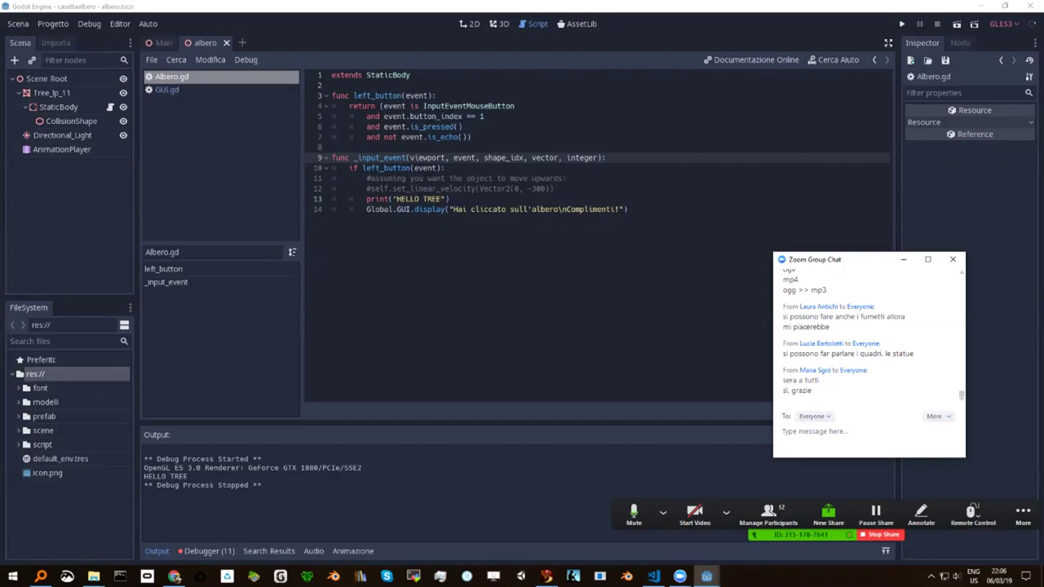
key(F5)
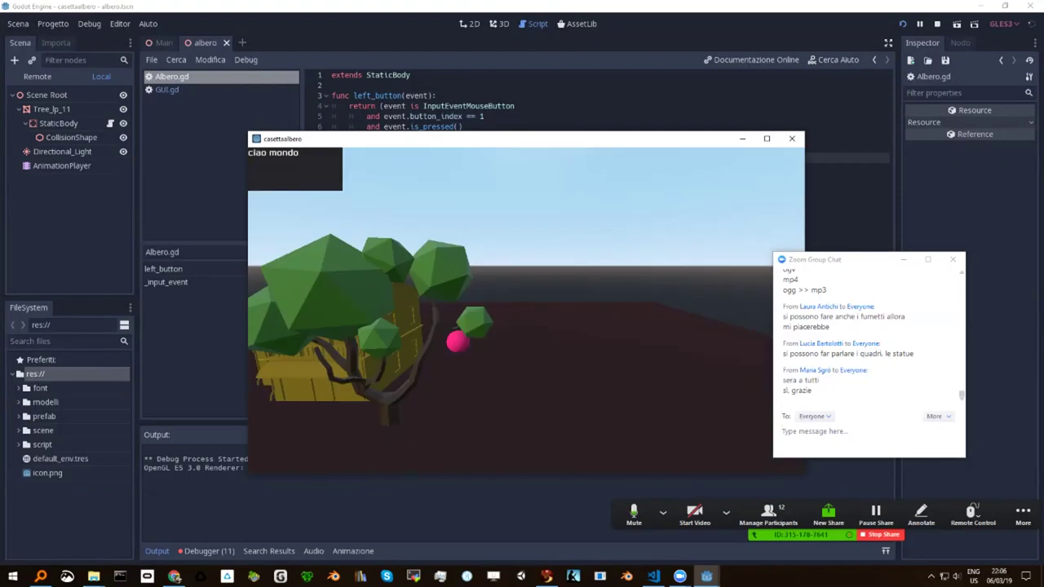
click(351, 277)
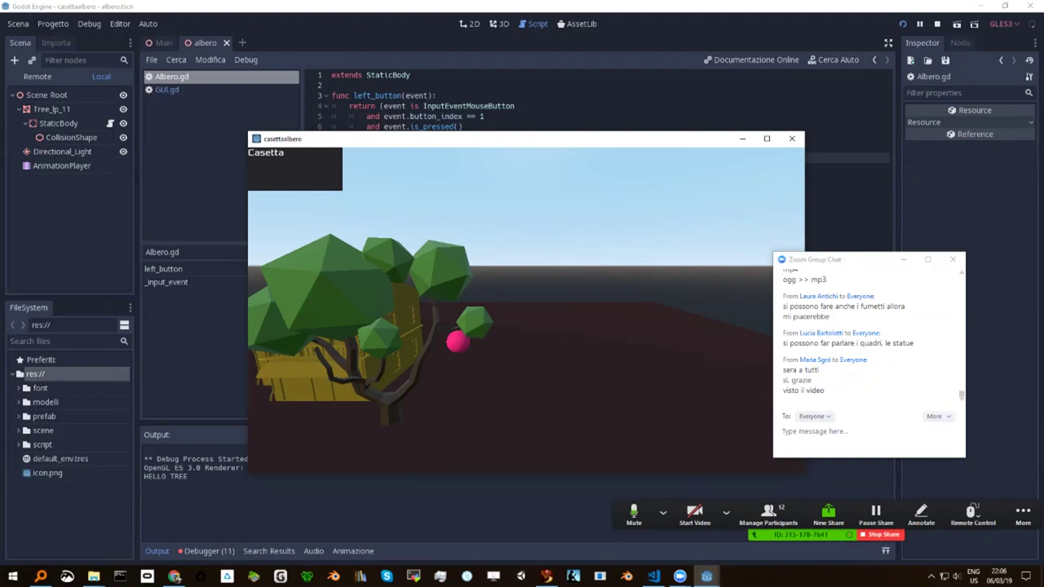
Close the game, highlight the left_button function on lines 3–7, and switch to the Main scene.
click(791, 139)
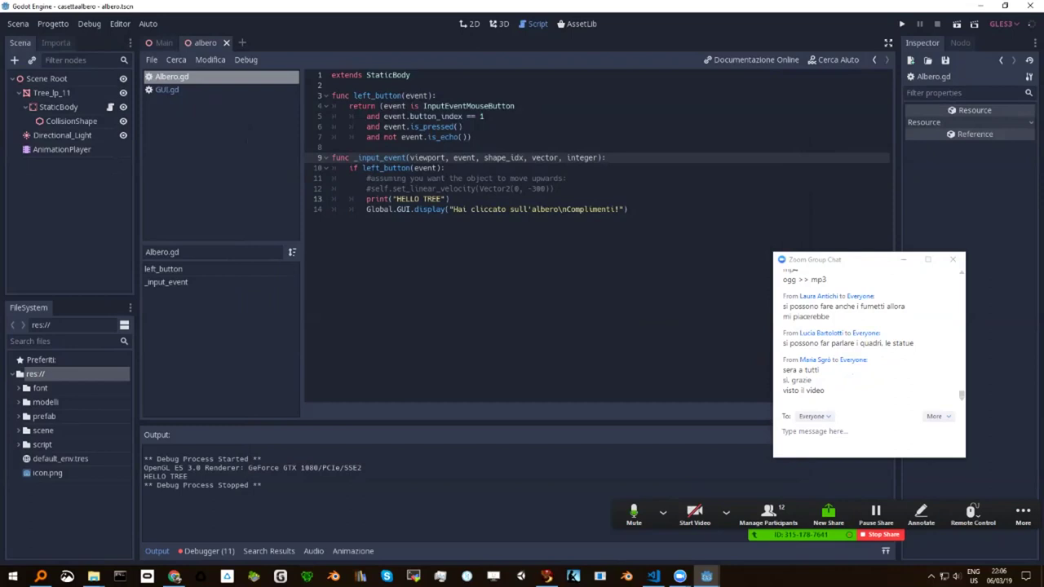
drag(333, 95, 471, 137)
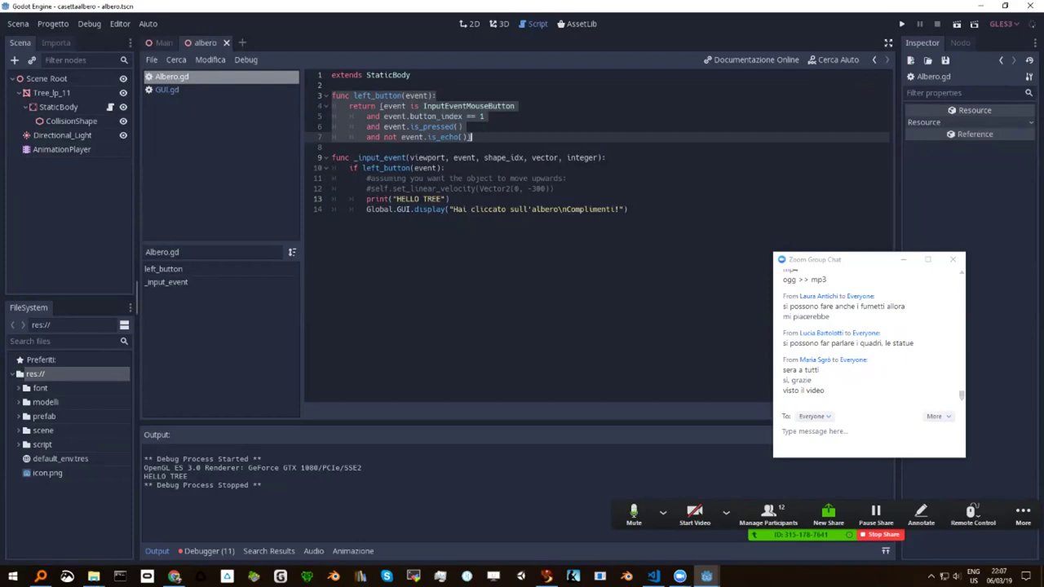
click(163, 43)
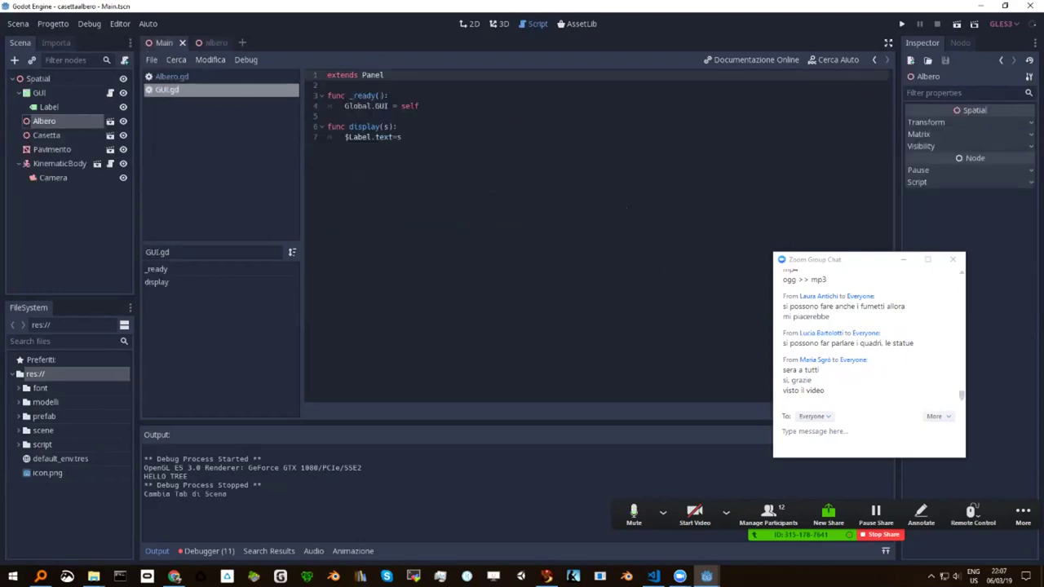
Open the Casetta scene and its Casetta.gd script showing the "Casetta" display call, then return to Main.
click(498, 24)
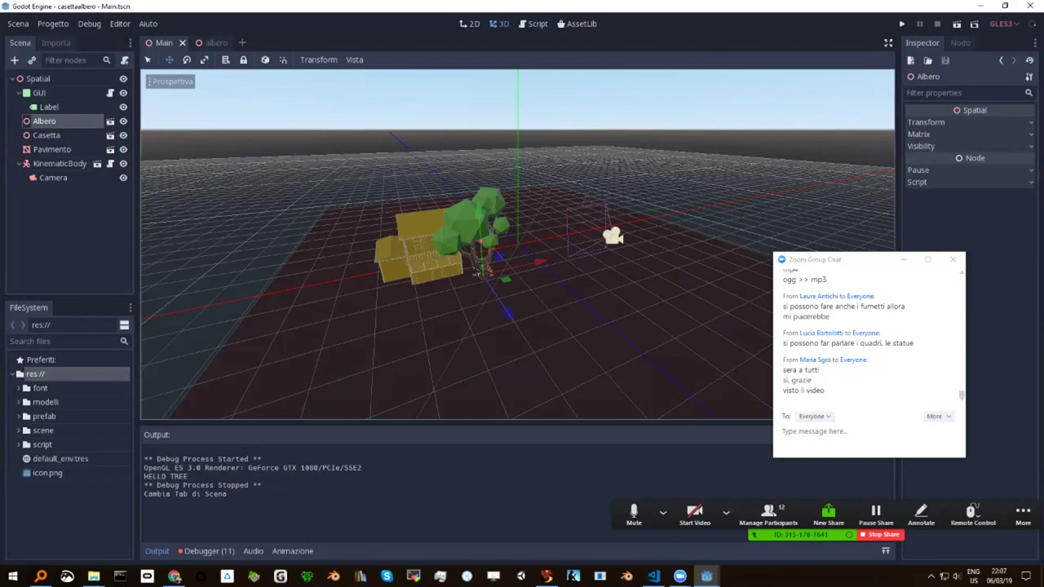
click(46, 134)
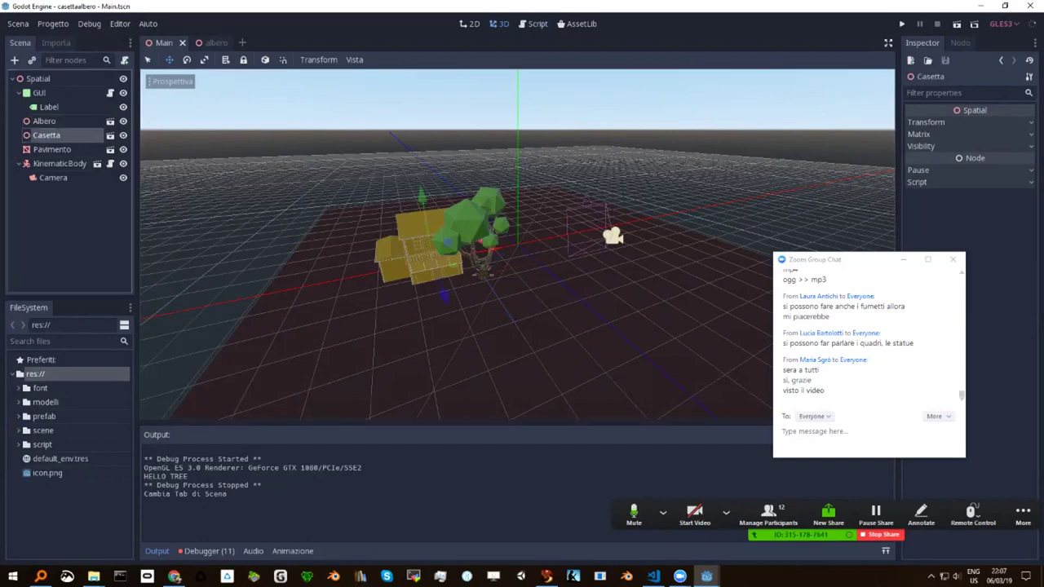
click(110, 134)
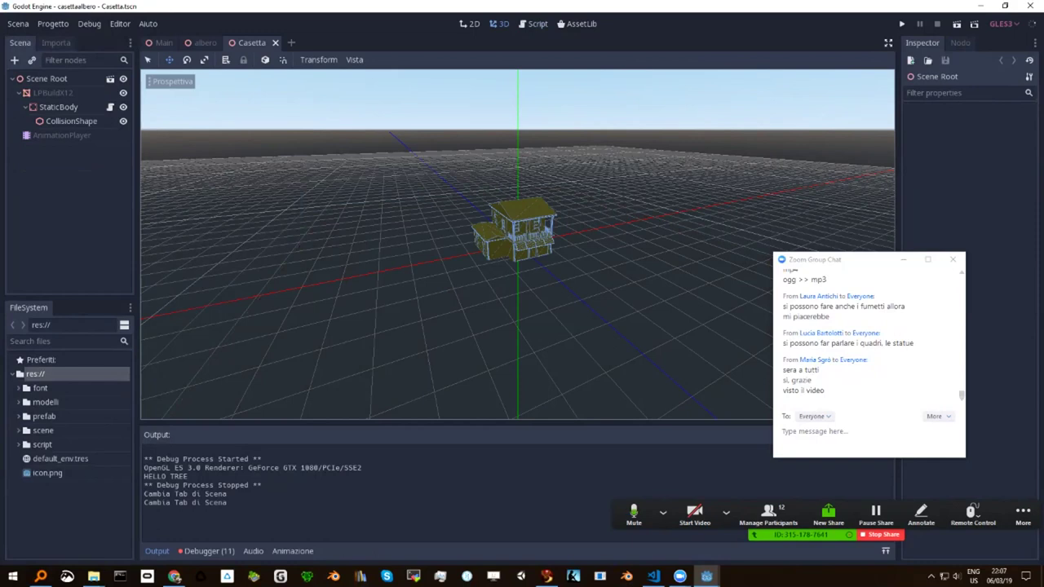
click(110, 107)
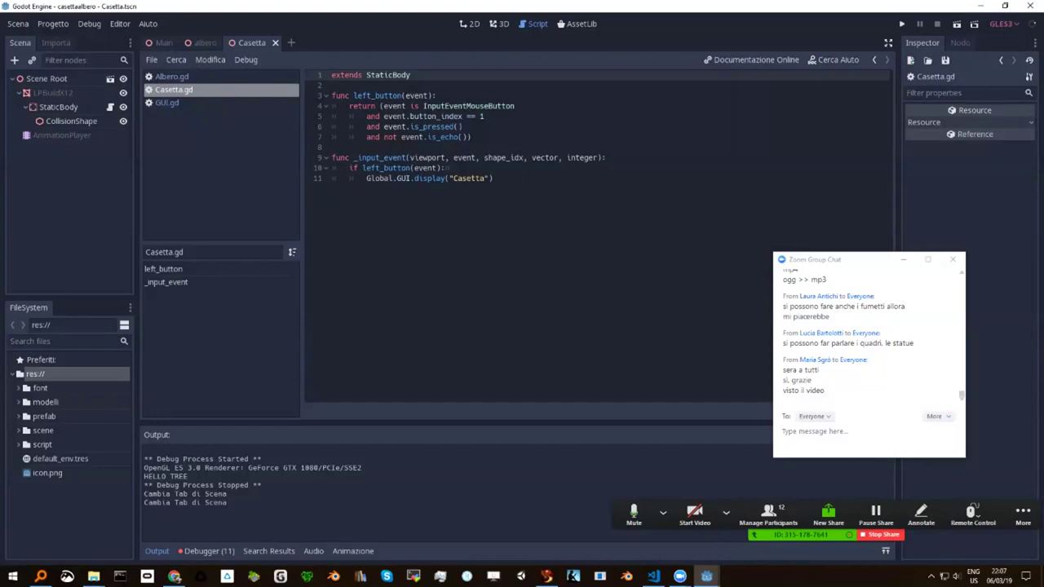
click(427, 178)
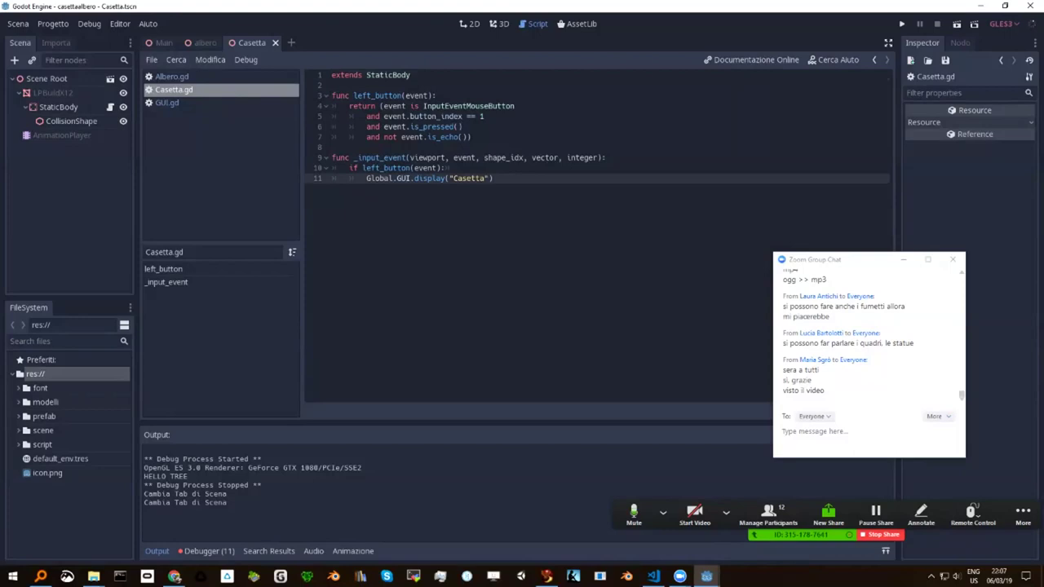
click(160, 42)
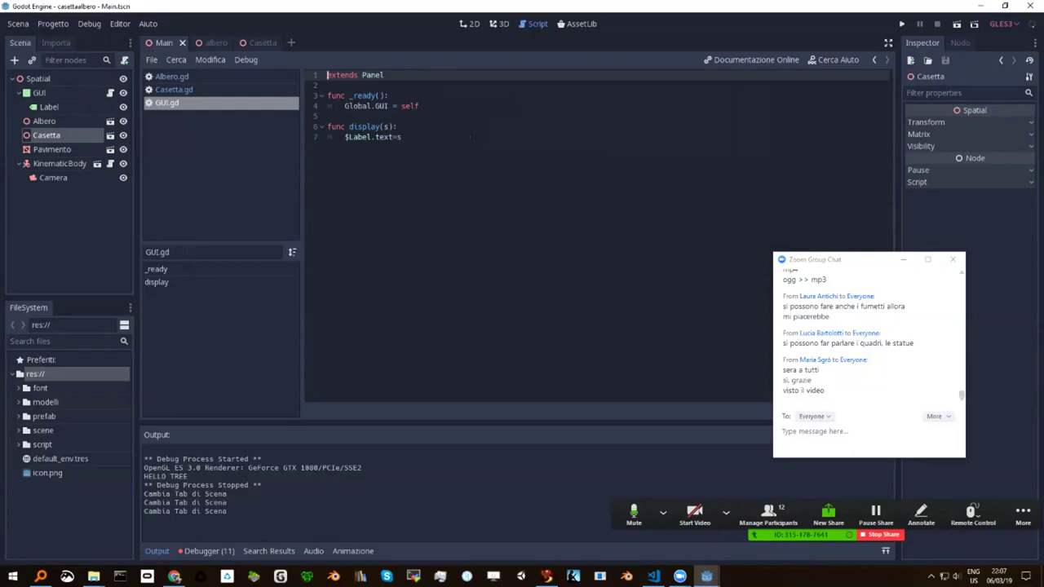
click(110, 92)
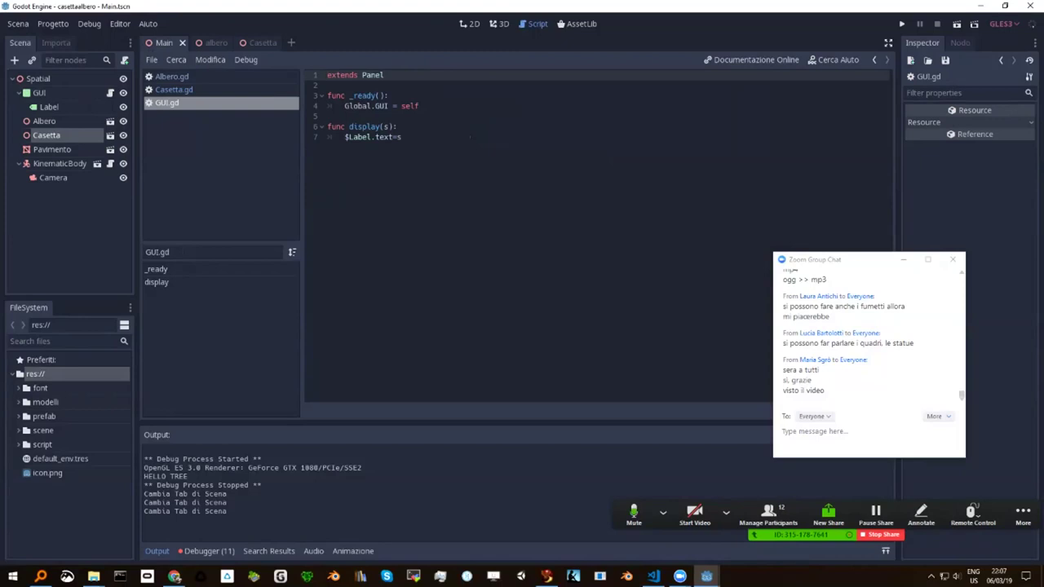
click(371, 137)
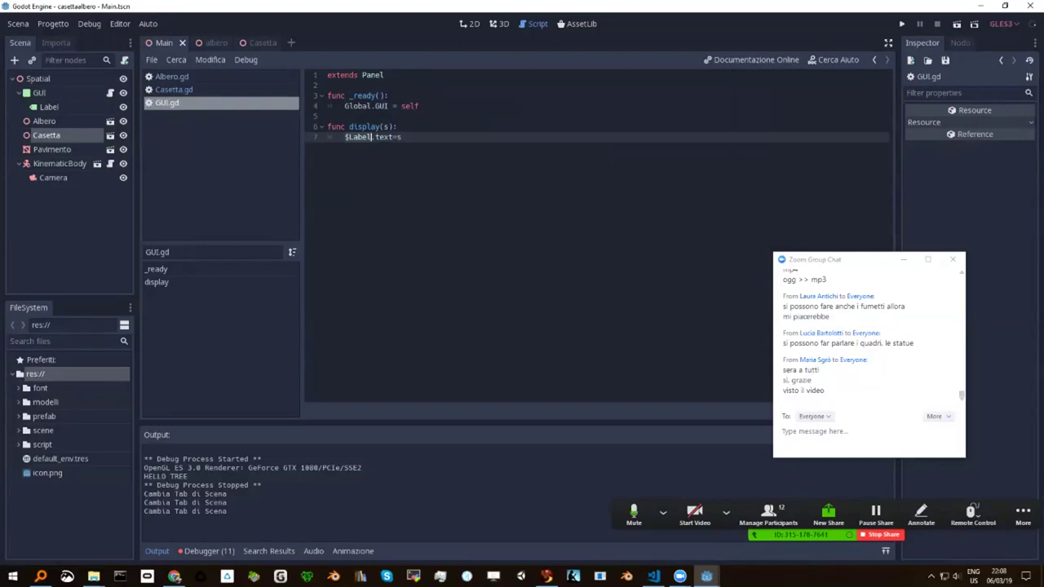
click(345, 138)
View the GUI panel and its "ciao mondo" Label in 2D, alternating with the GUI.gd script.
click(39, 92)
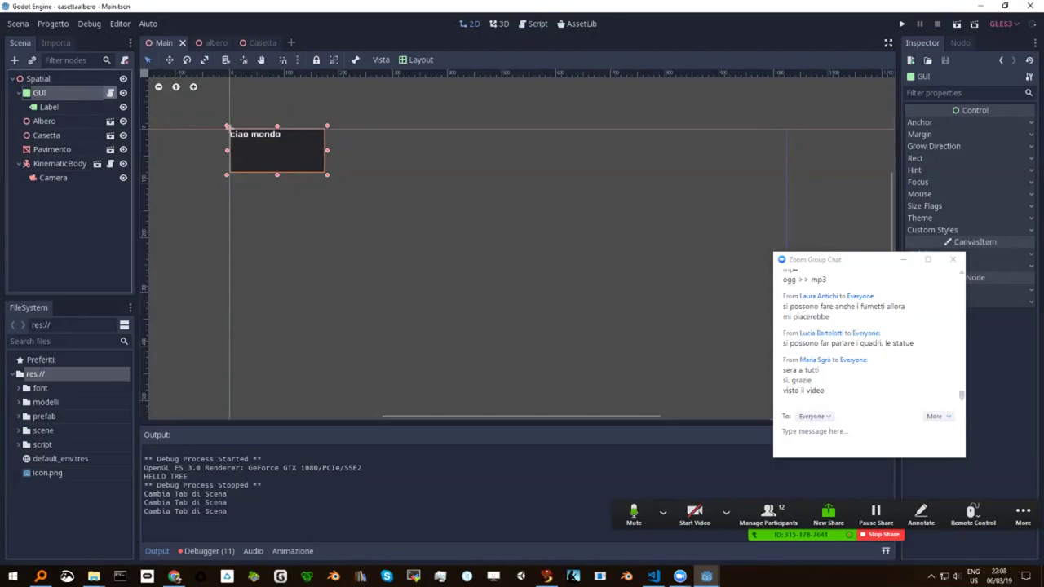
key(F3)
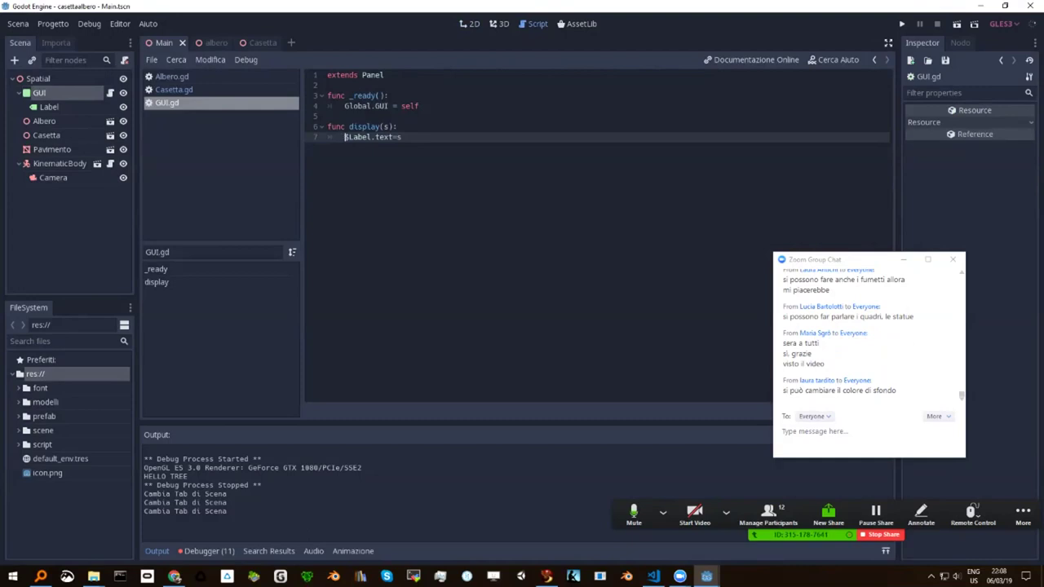
click(49, 107)
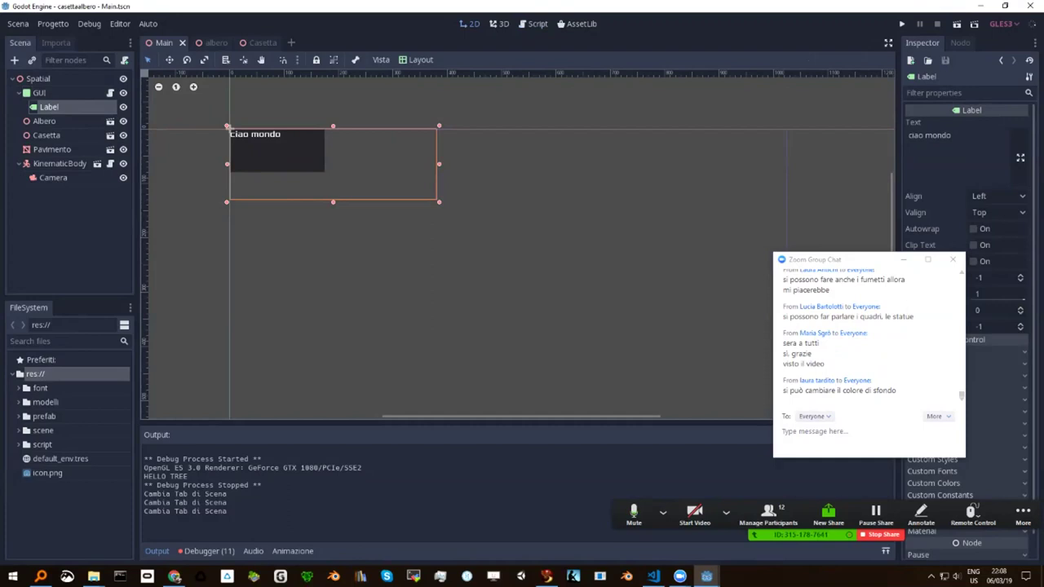
key(F3)
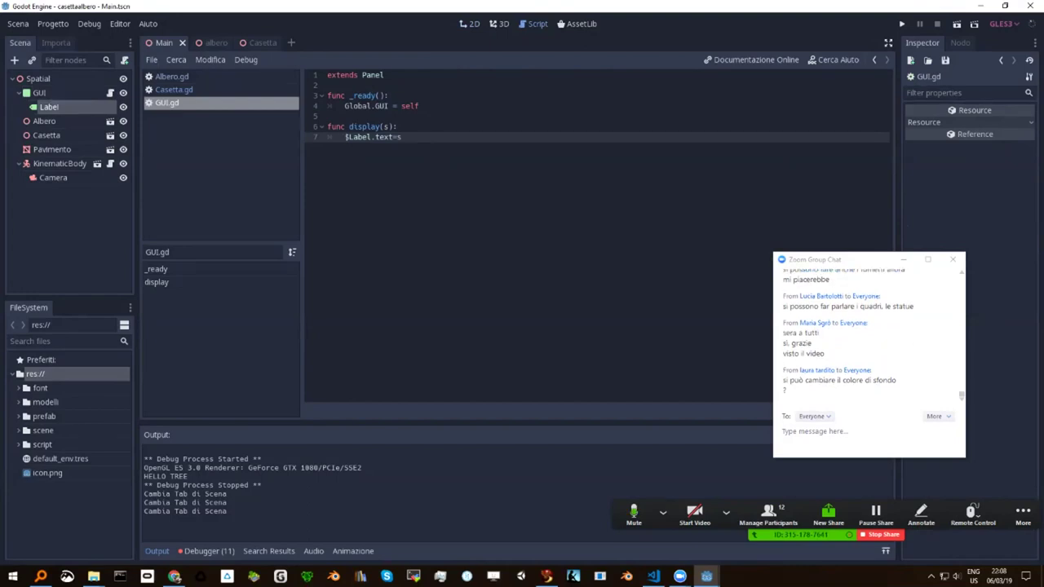
key(ctrl+F1)
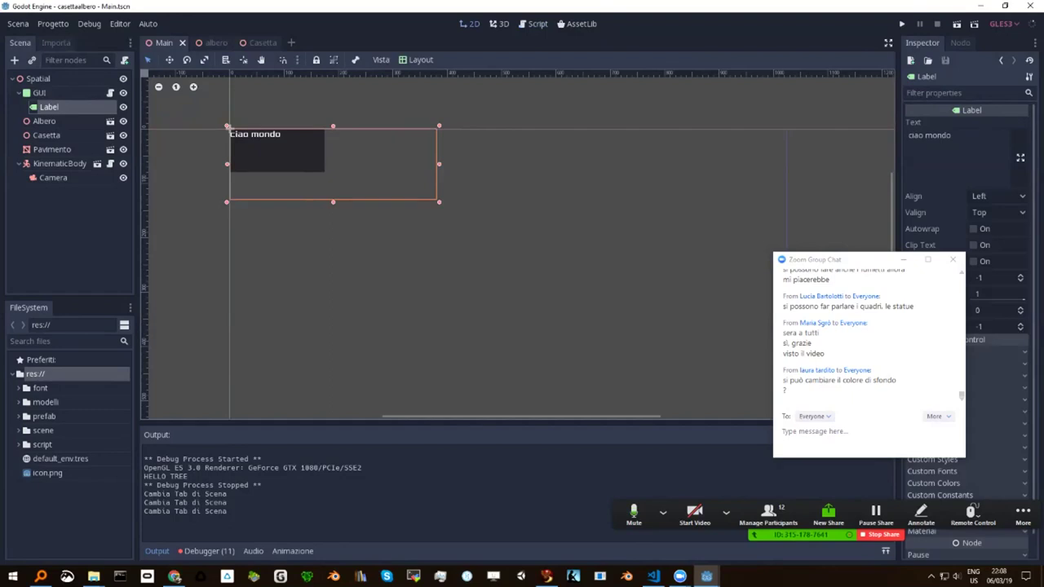
Move the meeting chat window off the properties panel and select the GUI node.
click(812, 430)
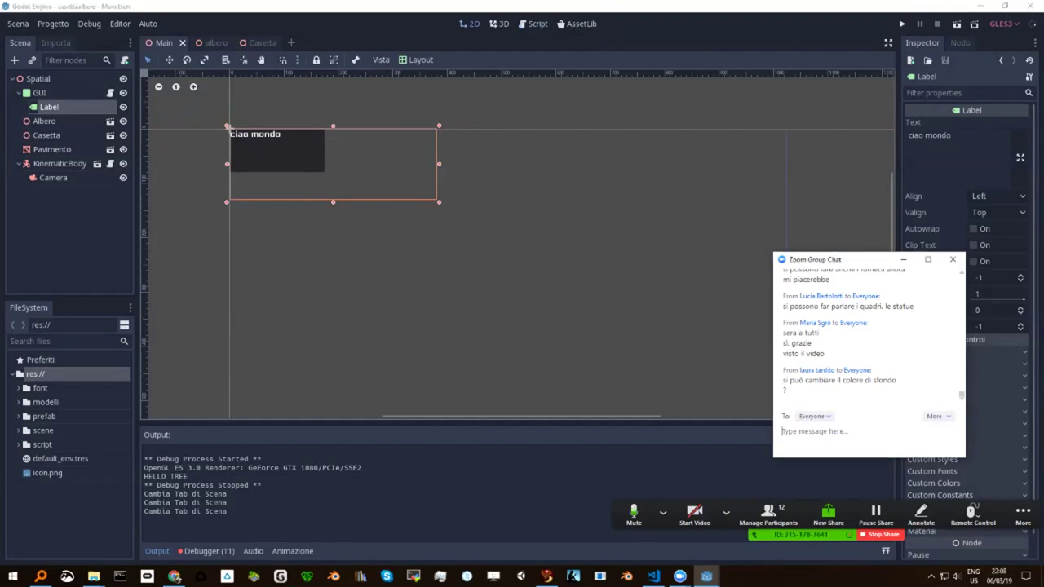
drag(848, 260, 692, 261)
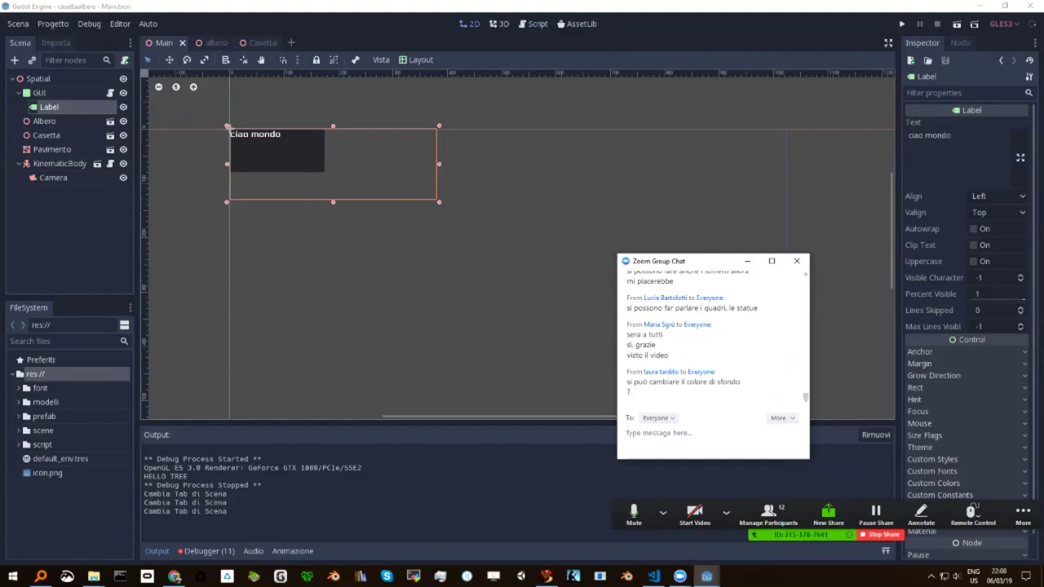
click(39, 92)
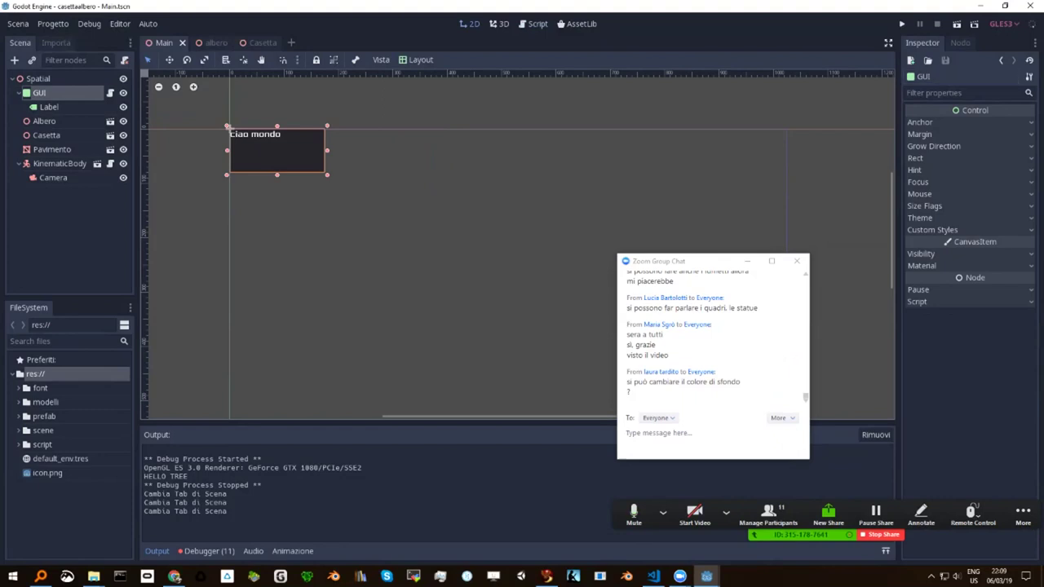
Expand the GUI node's Theme, Custom Styles, Rect, Anchor, Margin and Grow Direction sections.
click(920, 218)
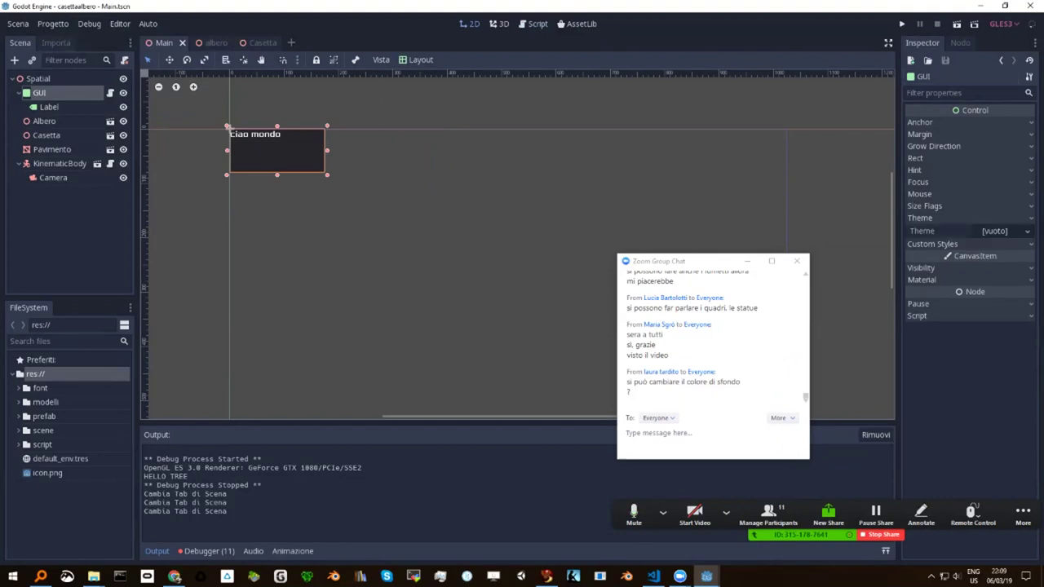
click(933, 244)
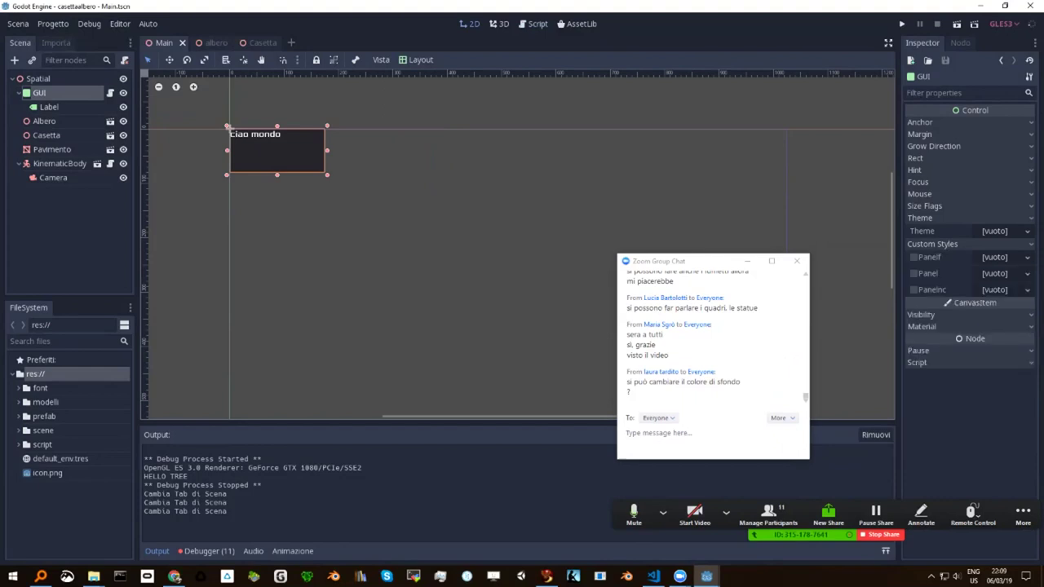
click(916, 158)
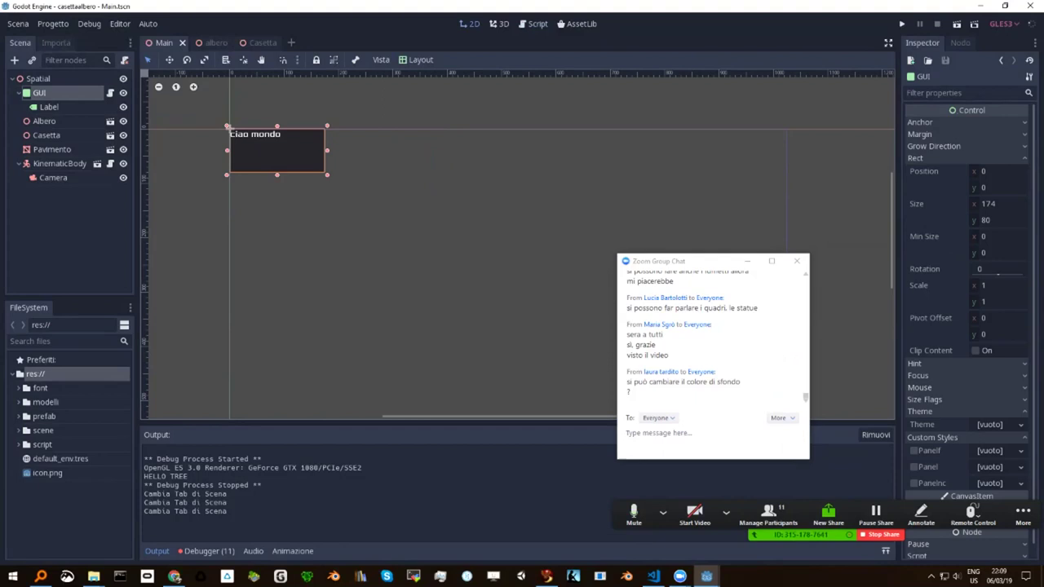
click(920, 121)
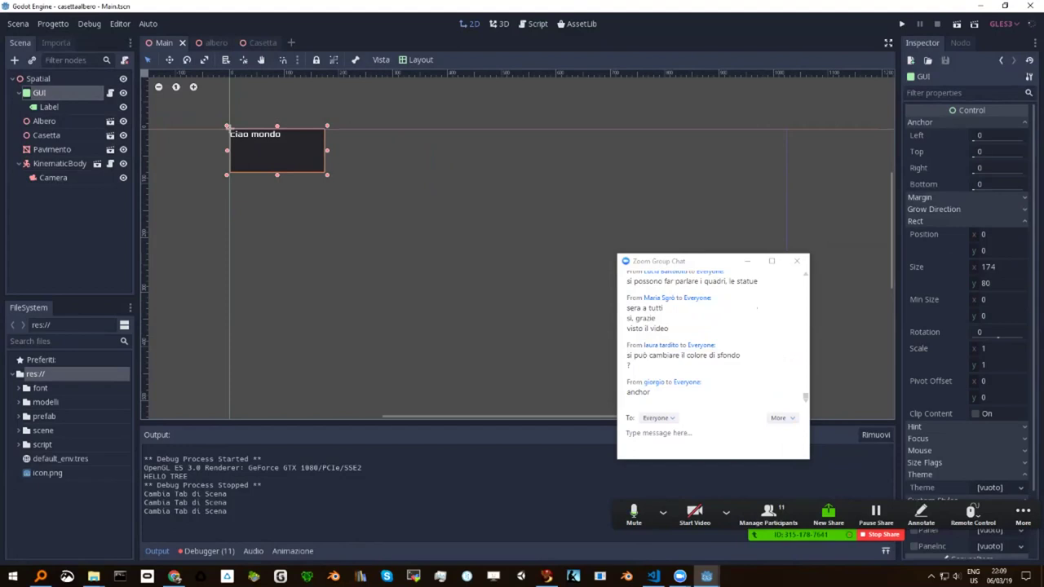
click(920, 196)
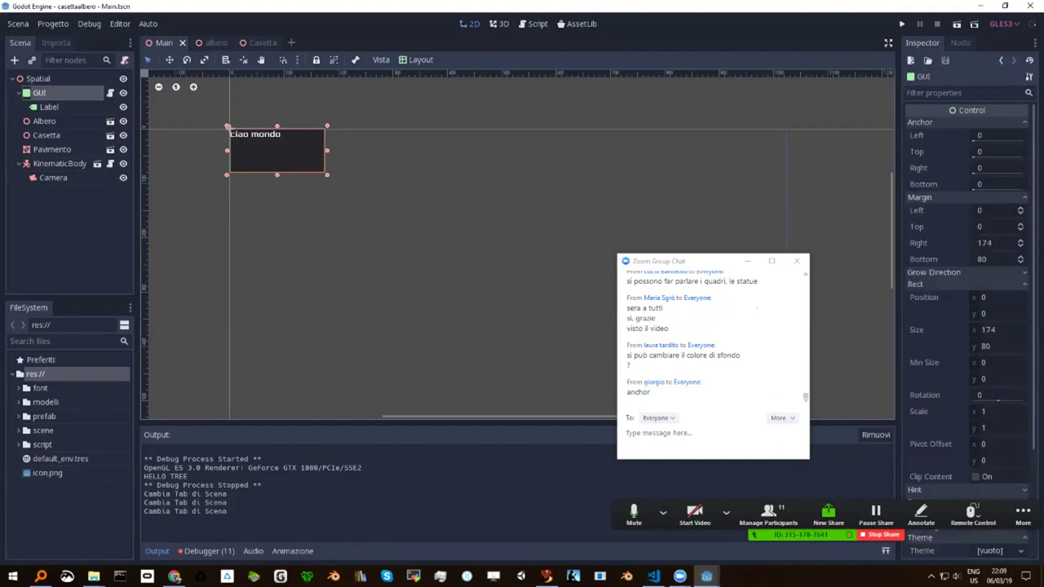
click(934, 272)
scroll(967, 327, down, 5)
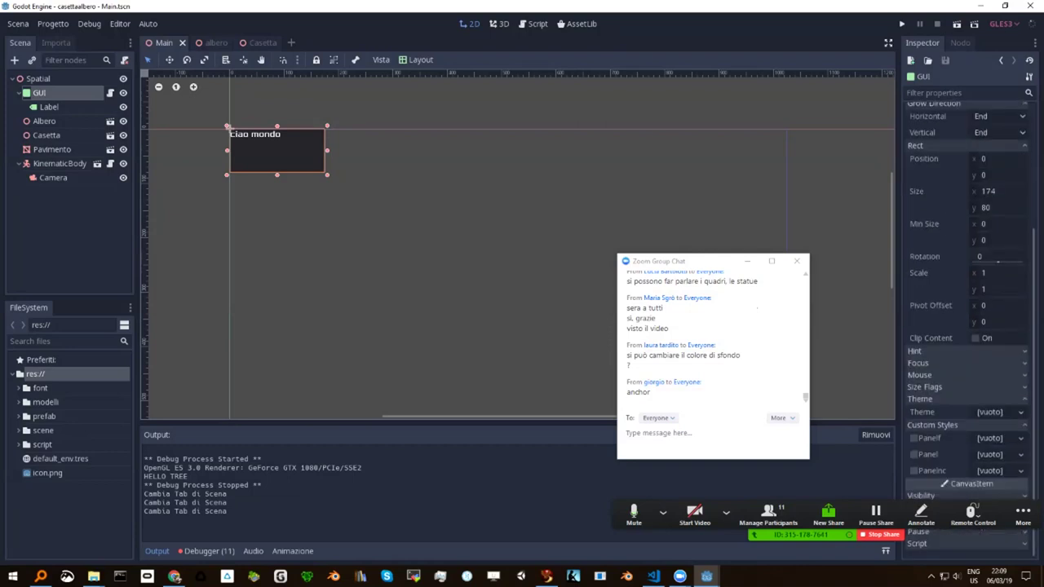
Expand all GUI properties, try and clear a 'col' filter, then compare the Label with GUI.
click(1029, 75)
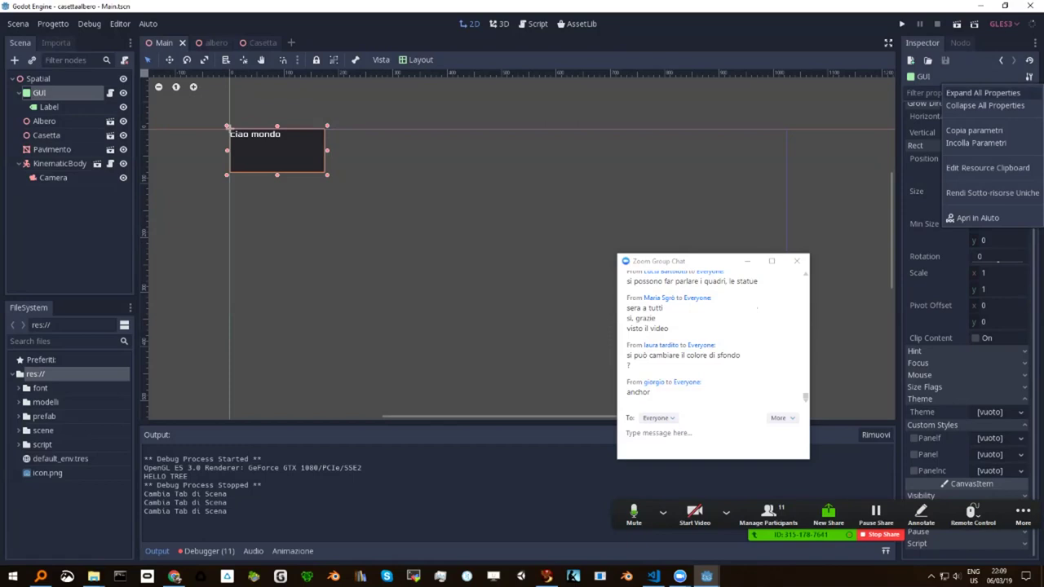
click(983, 92)
click(966, 92)
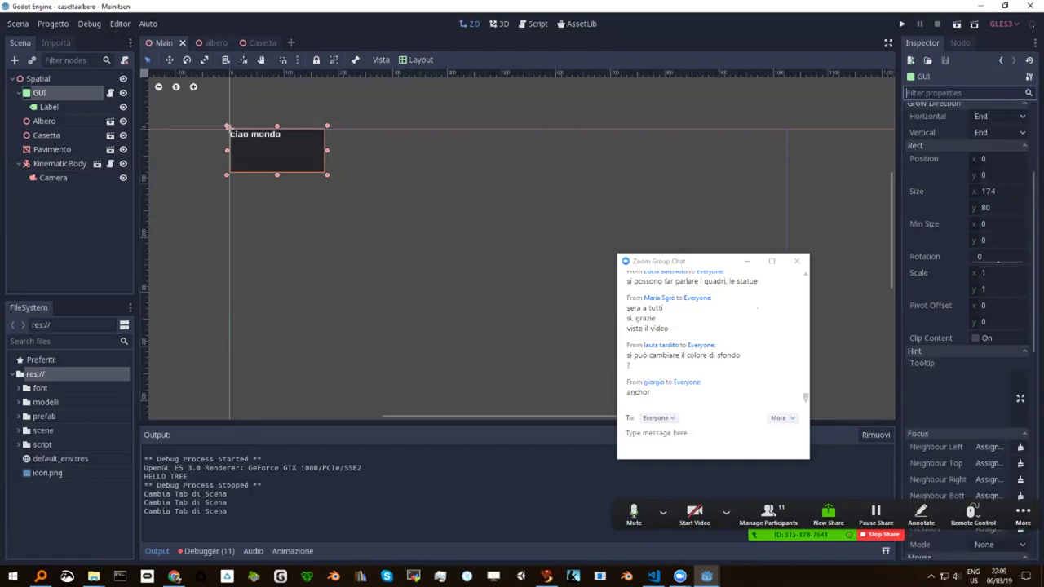
text(col)
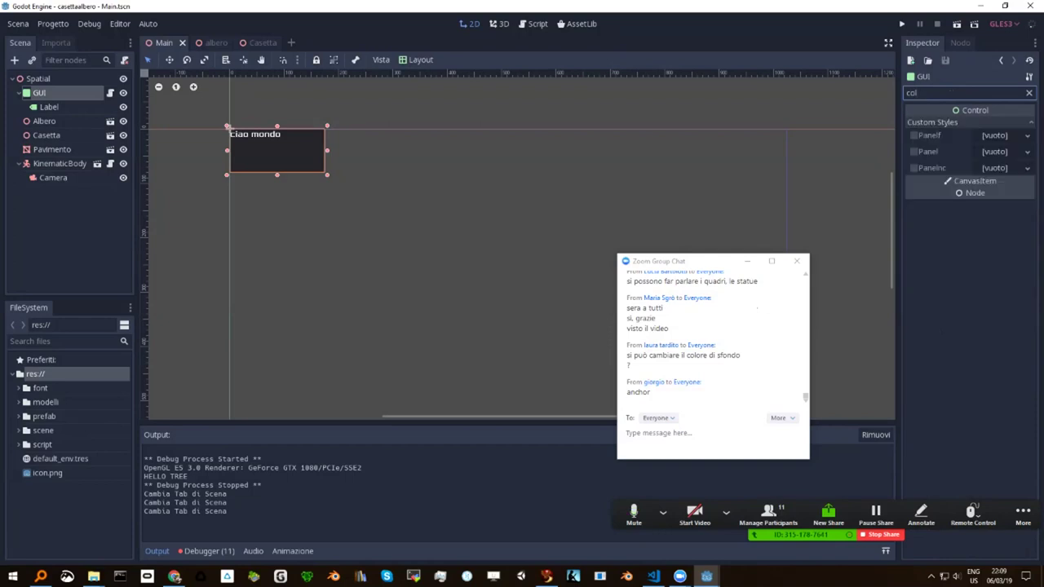
key(BackSpace)
key(BackSpace)
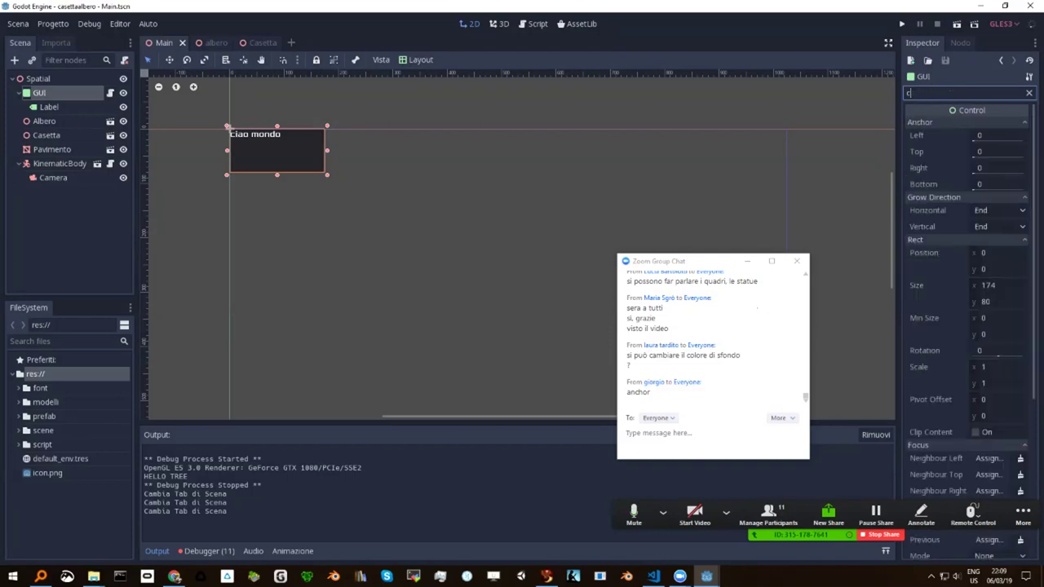
key(BackSpace)
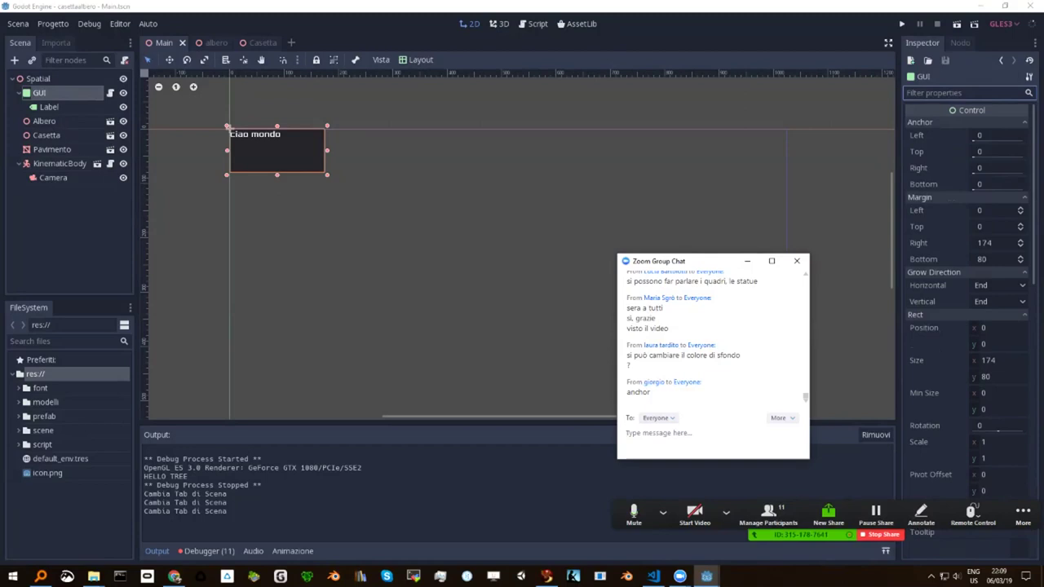
click(49, 107)
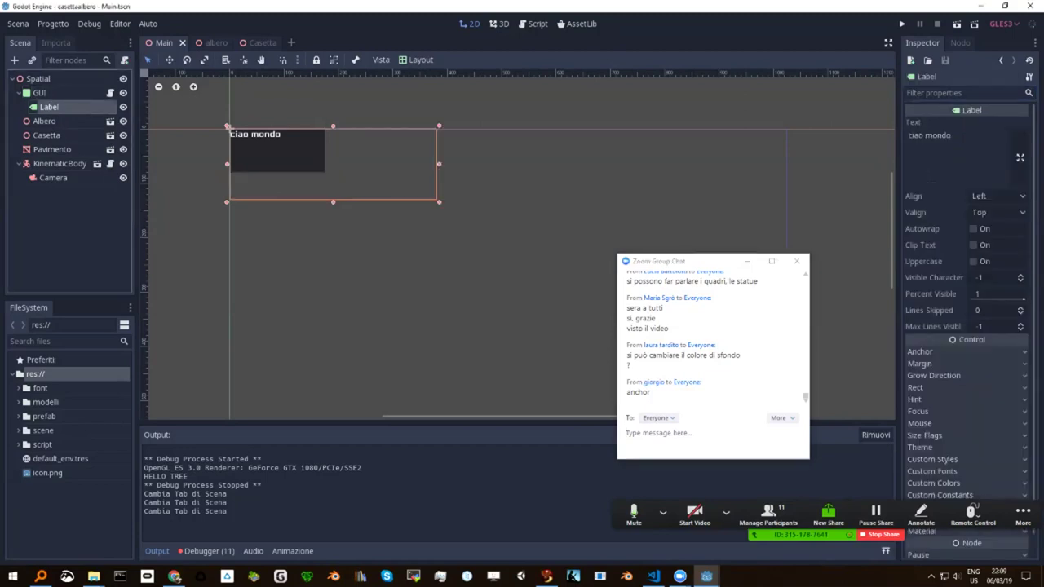
click(39, 92)
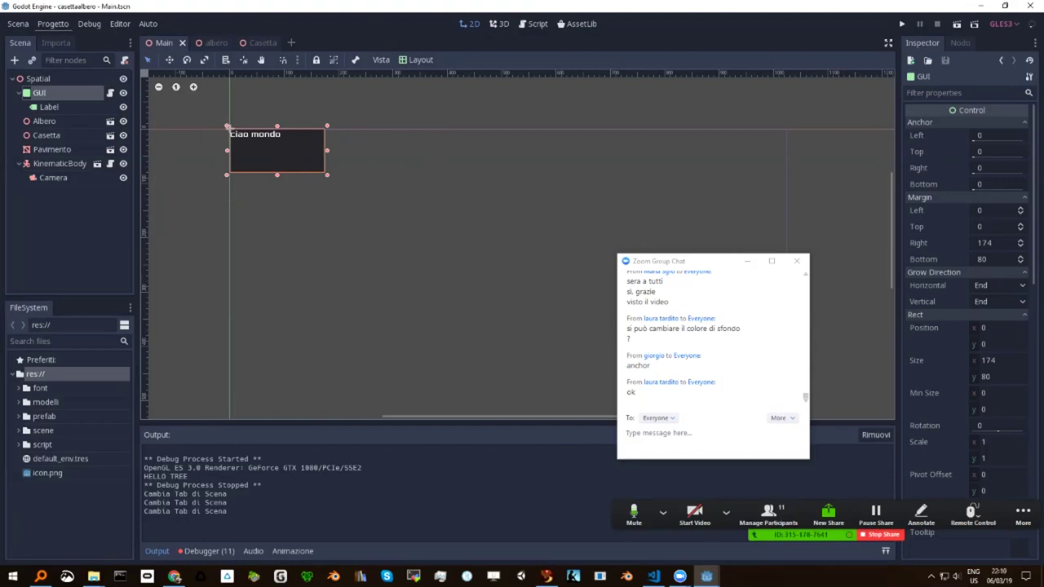
View the Input Map in Project Settings down to ui_button_left on the left mouse button, then close it.
click(54, 25)
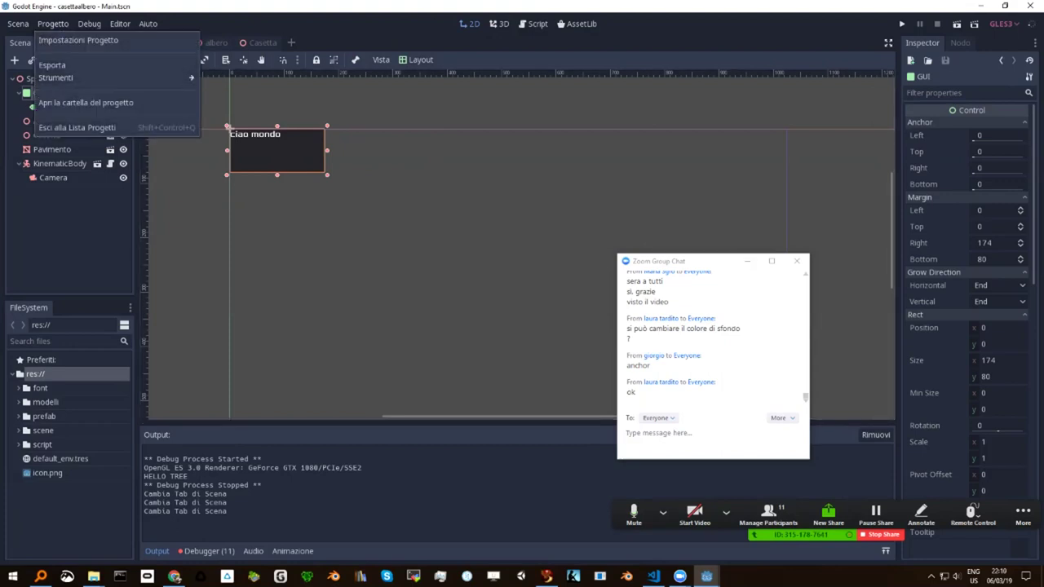
click(78, 40)
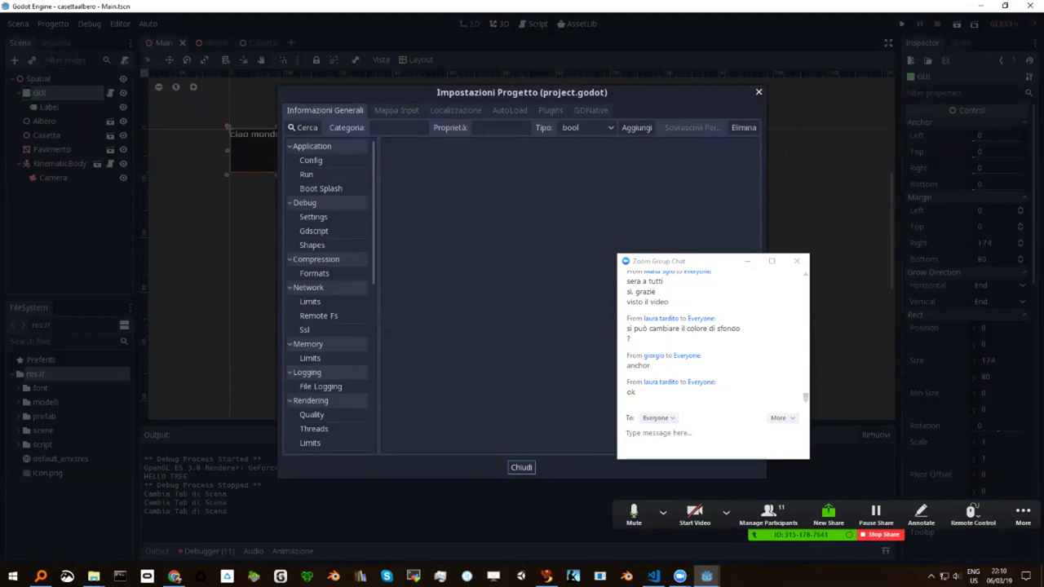
click(396, 110)
drag(490, 93, 319, 76)
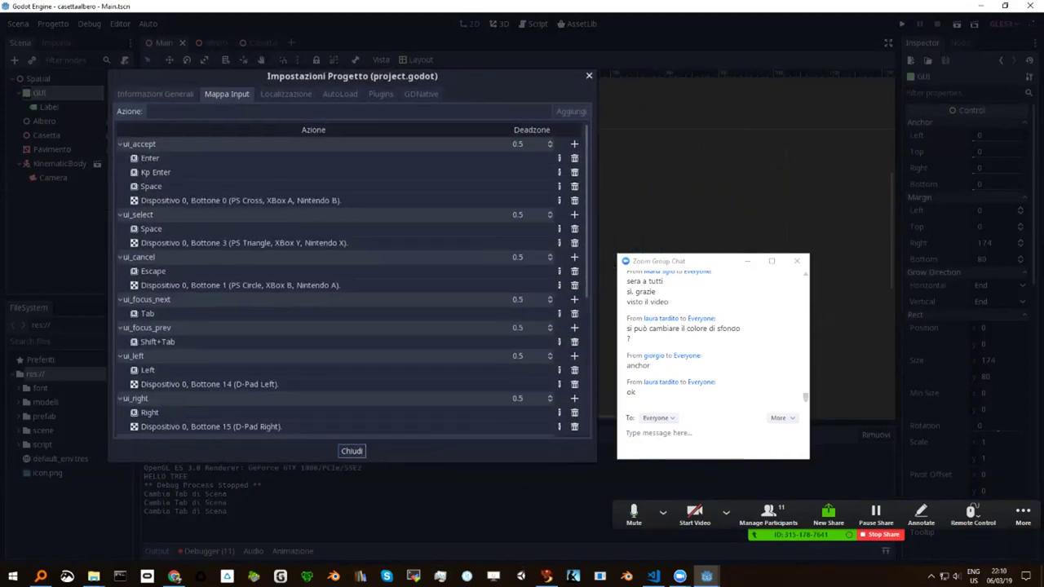
scroll(351, 285, down, 5)
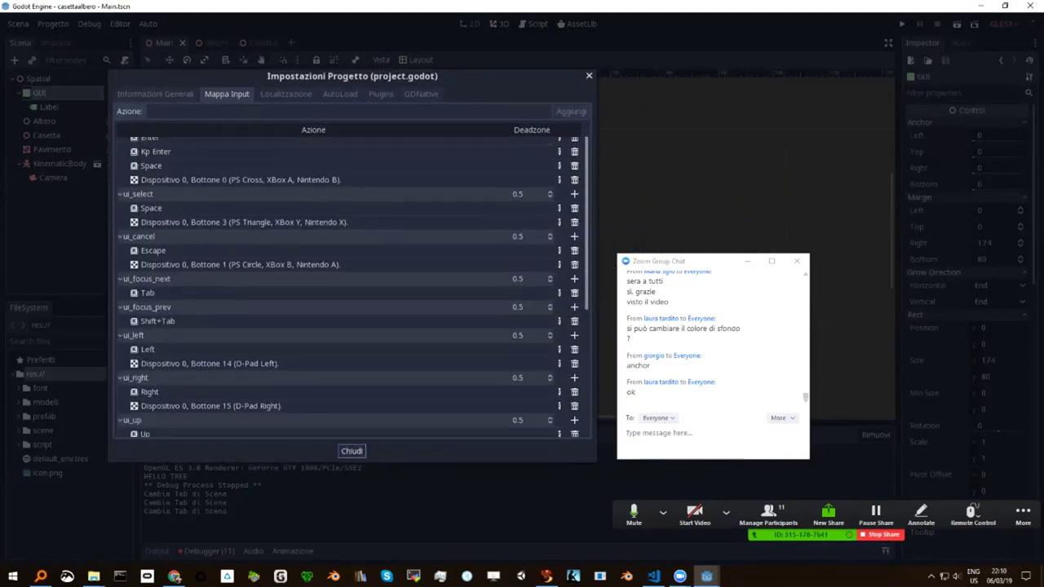
scroll(351, 286, down, 1)
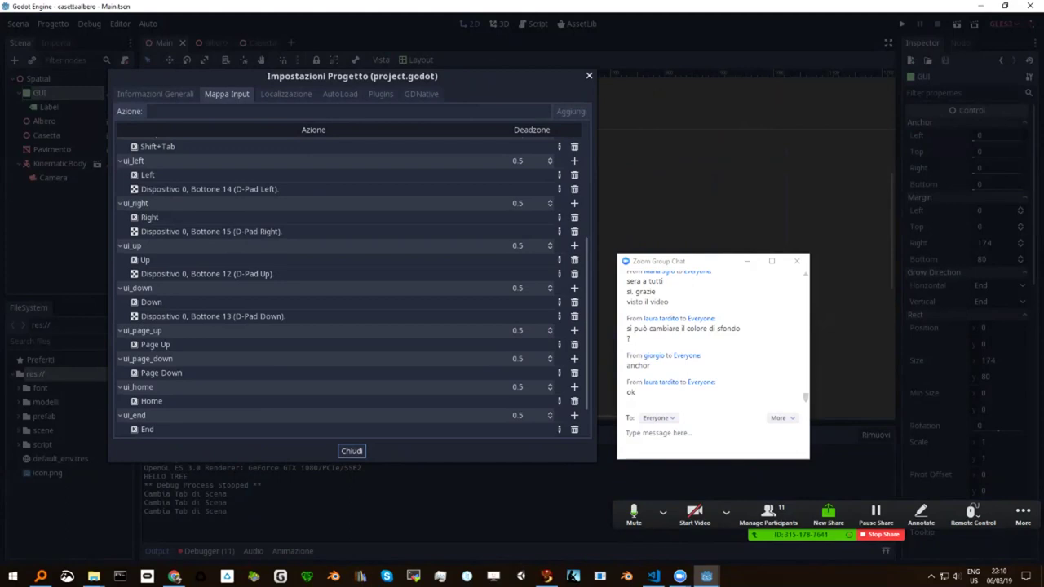
scroll(560, 407, down, 1)
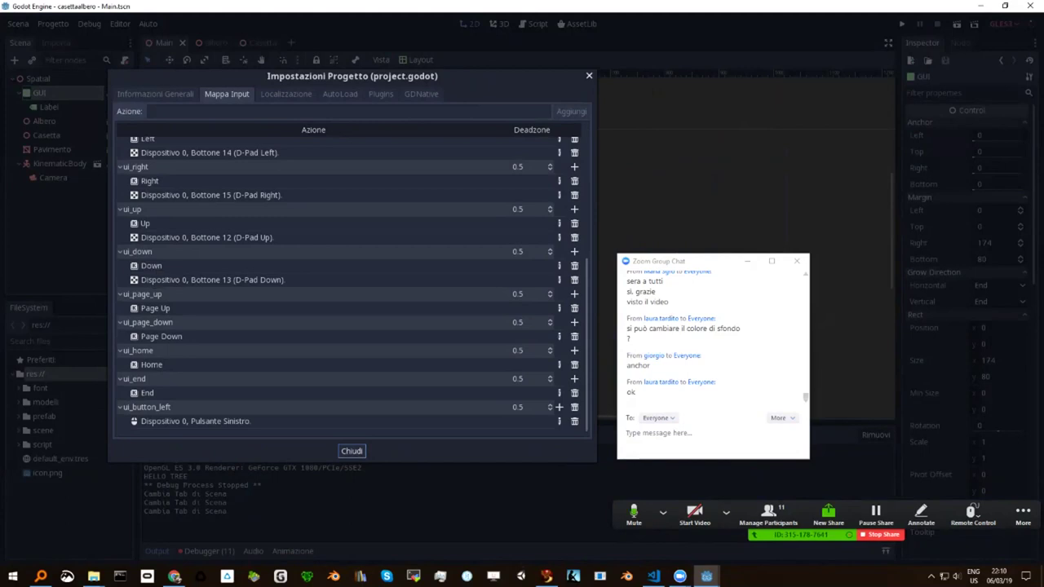
click(352, 451)
Run the game, move with the Right and Left arrow keys, stop it, and reopen Project Settings.
key(F5)
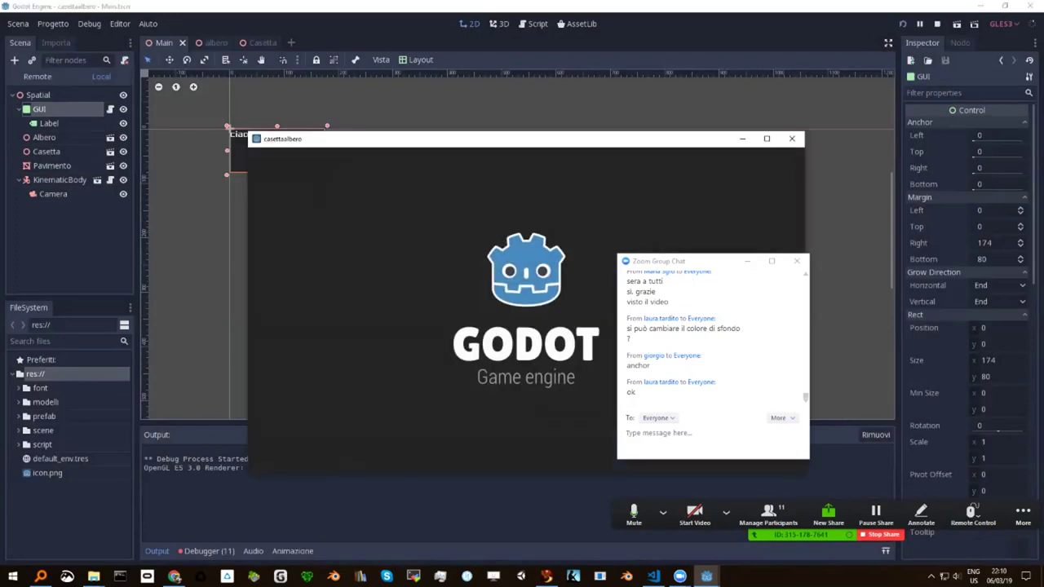
key(Right)
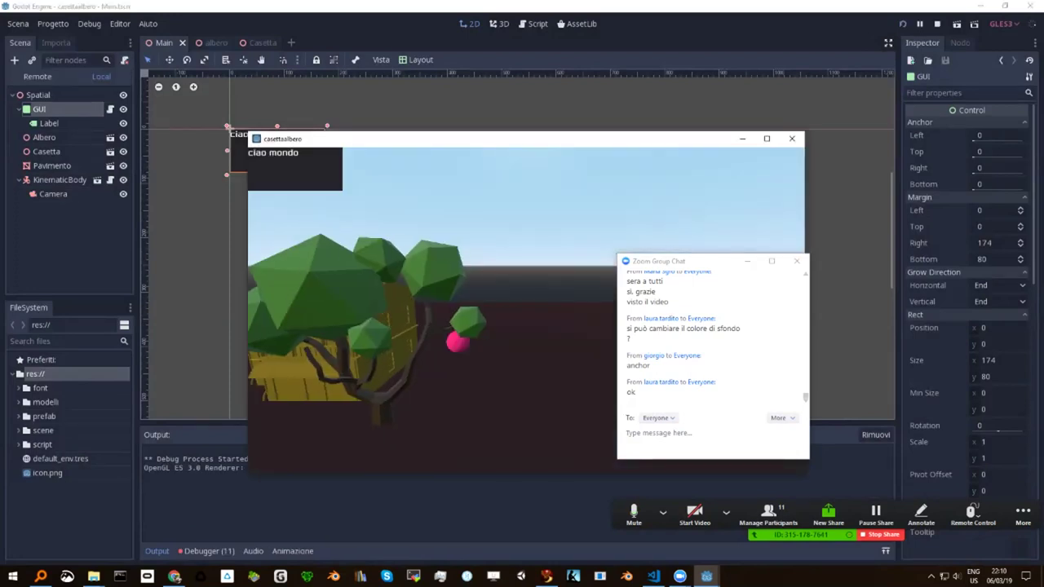
key(Left)
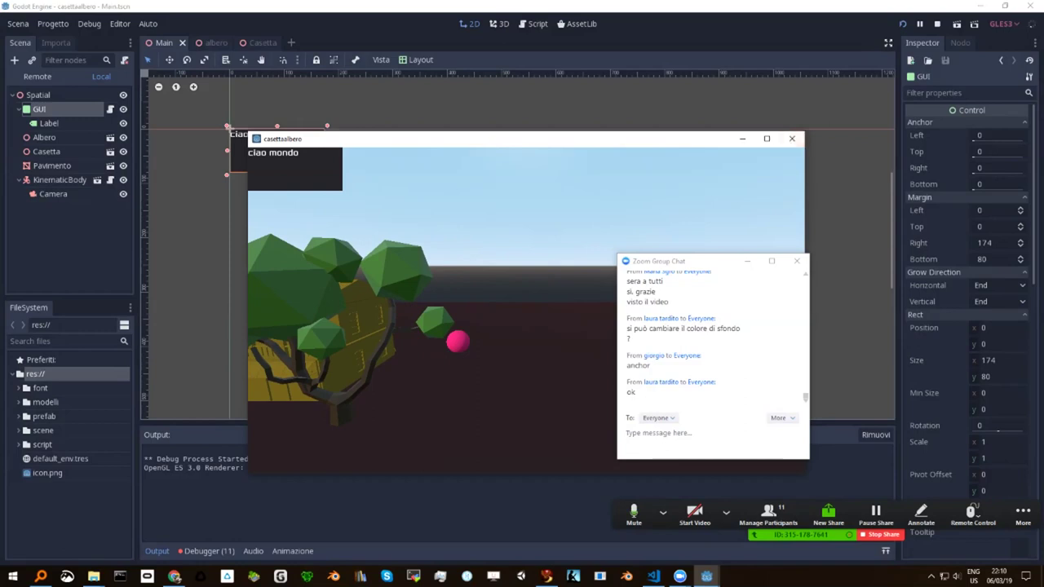
click(791, 139)
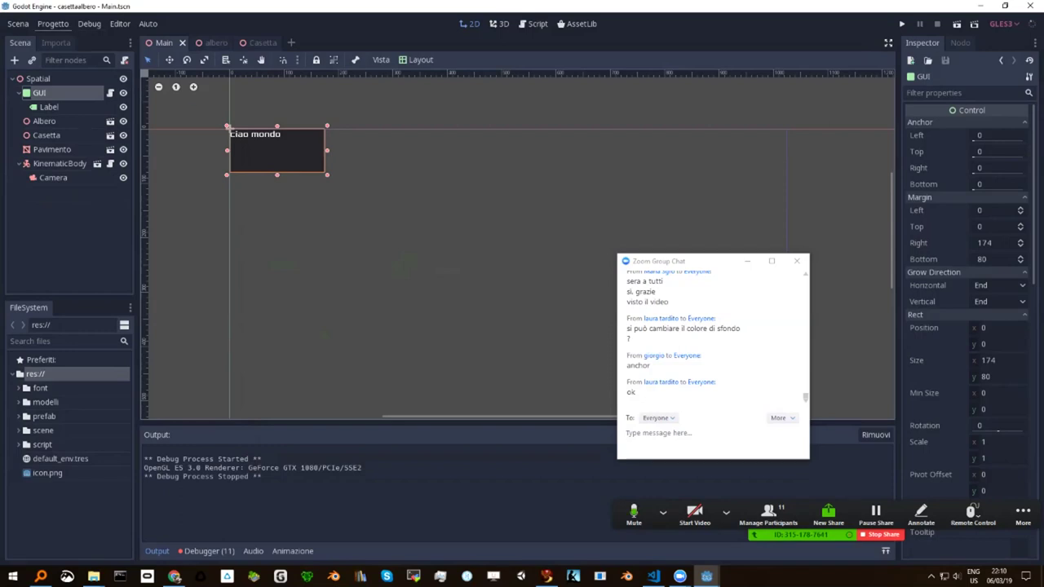
click(53, 24)
click(82, 39)
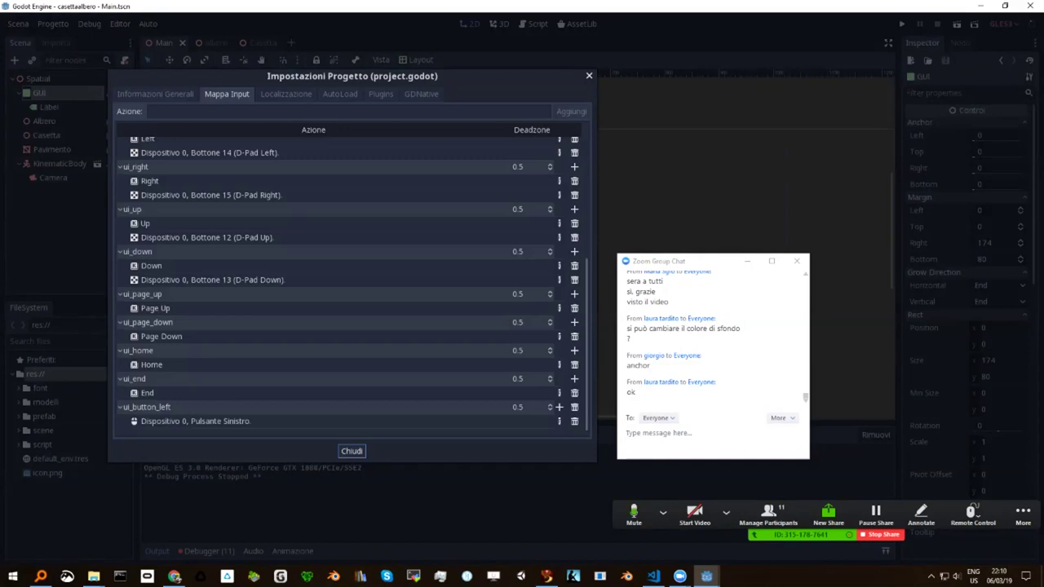
Move Project Settings aside and open the KinematicBody.gd movement script in the editor.
drag(351, 76, 690, 38)
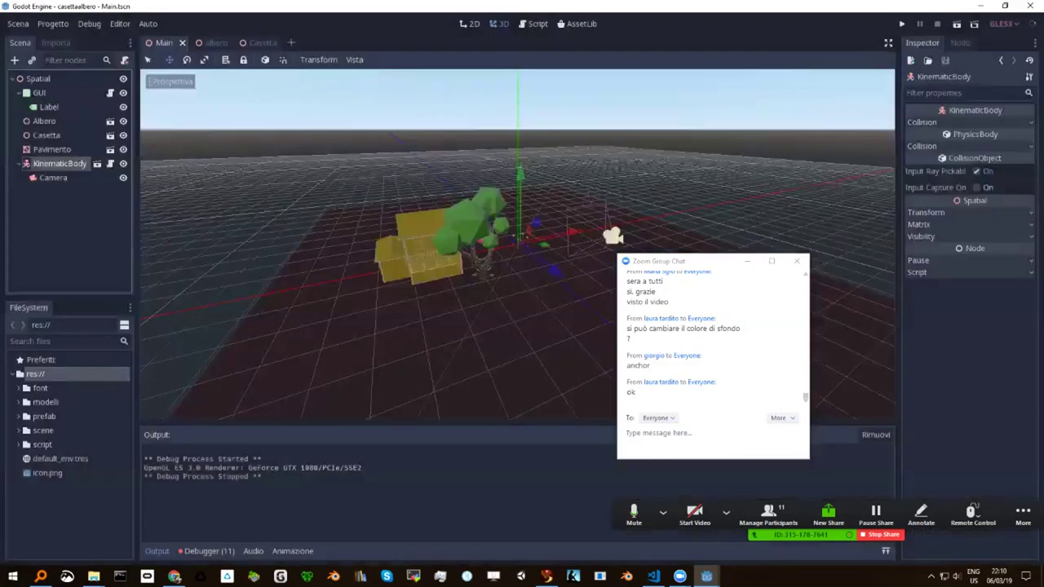
click(110, 163)
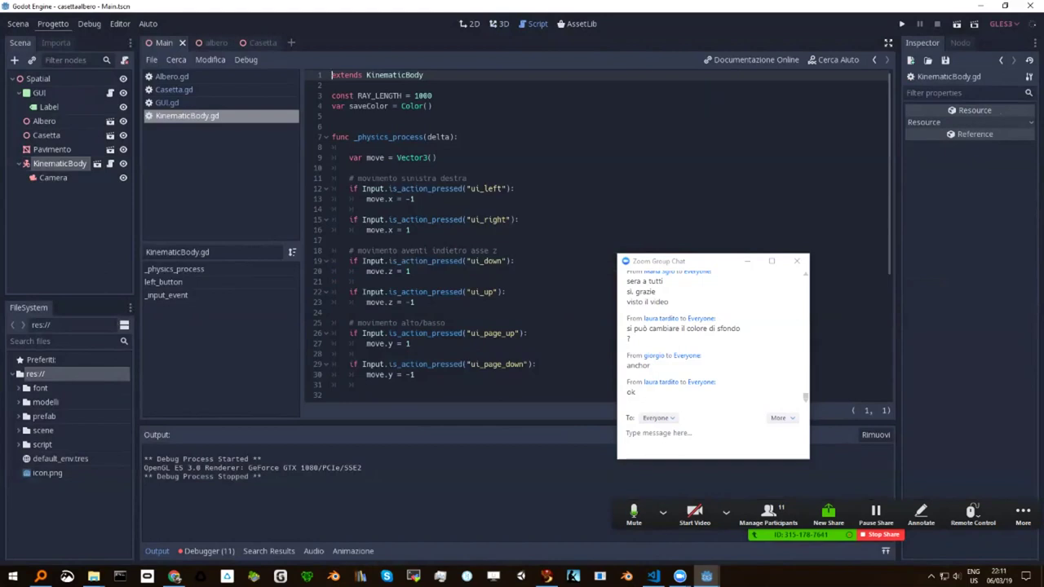
mouse_move(707, 576)
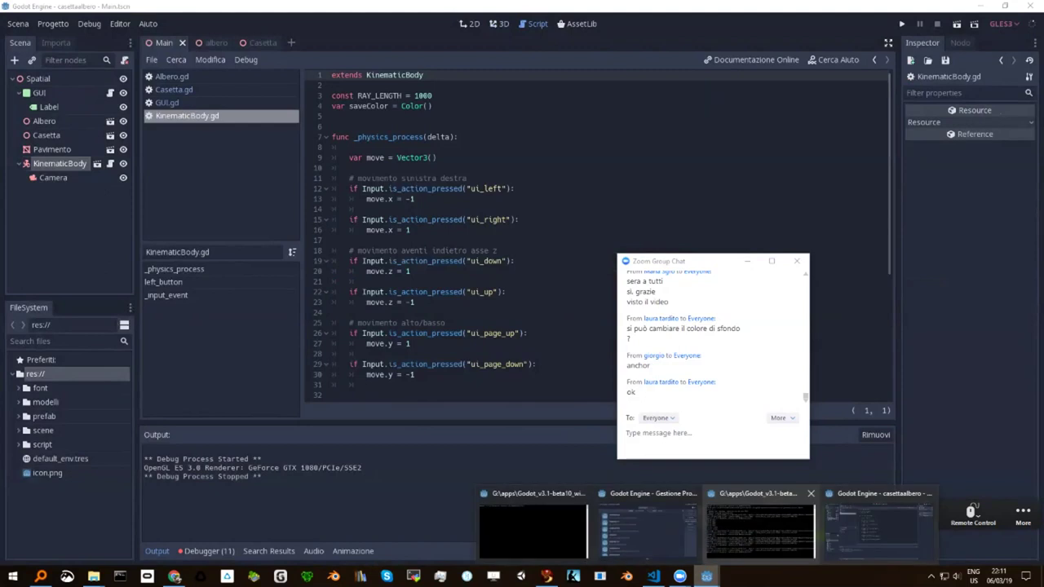
click(882, 510)
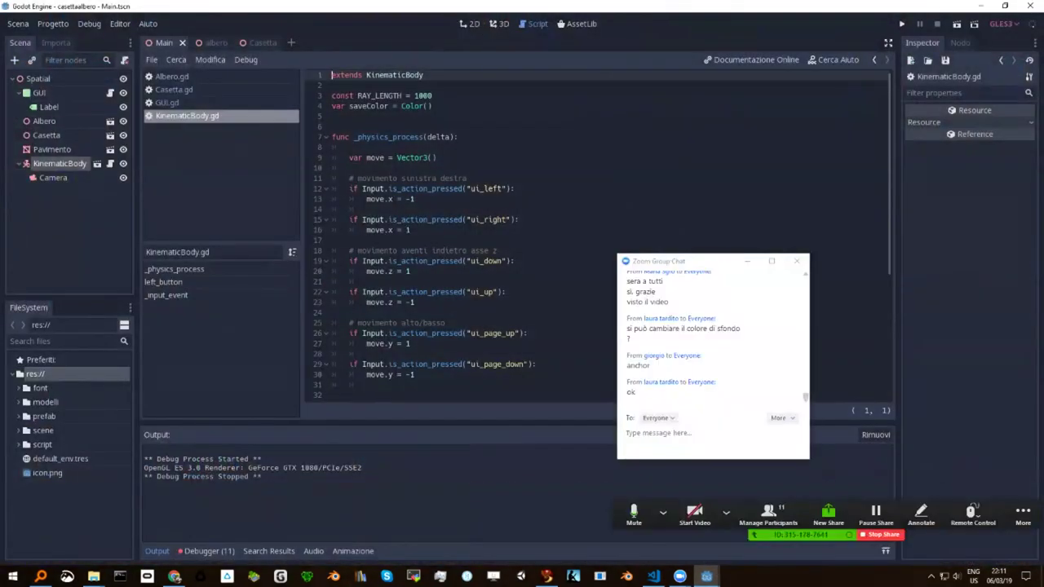
In the Input Map, add the D key to ui_right and the A key to ui_left.
click(53, 24)
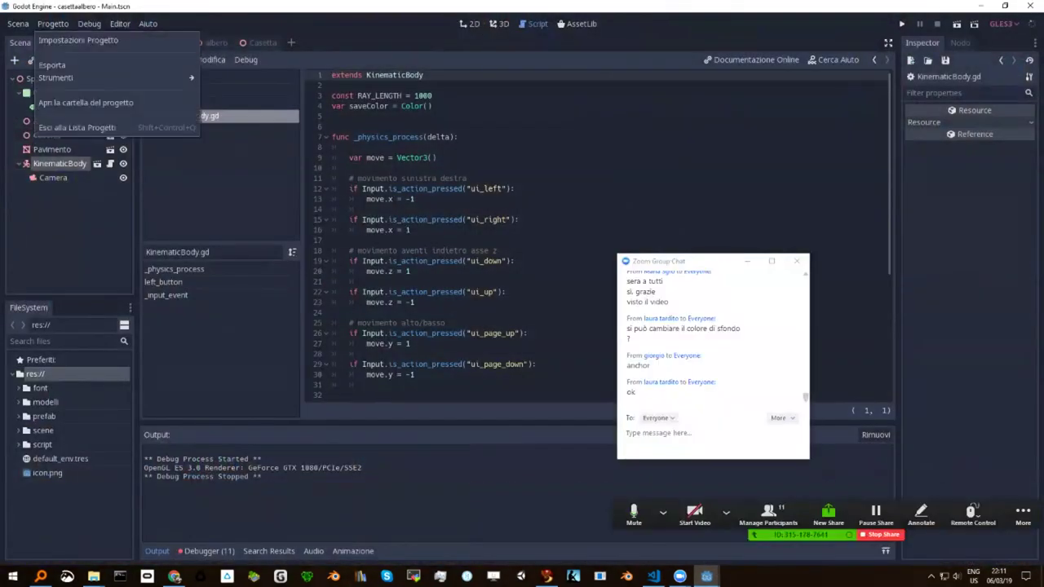
click(82, 41)
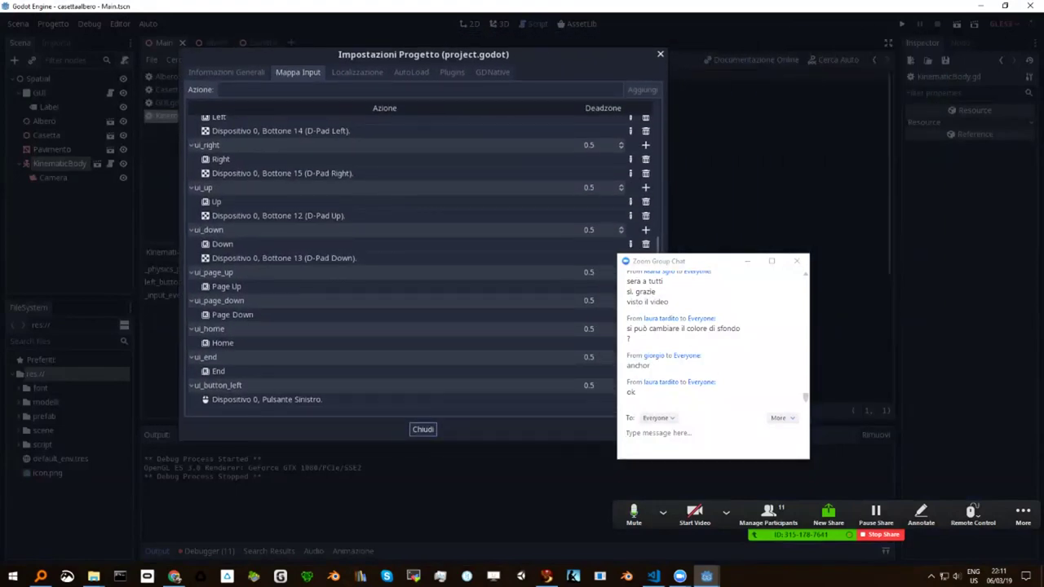
click(645, 144)
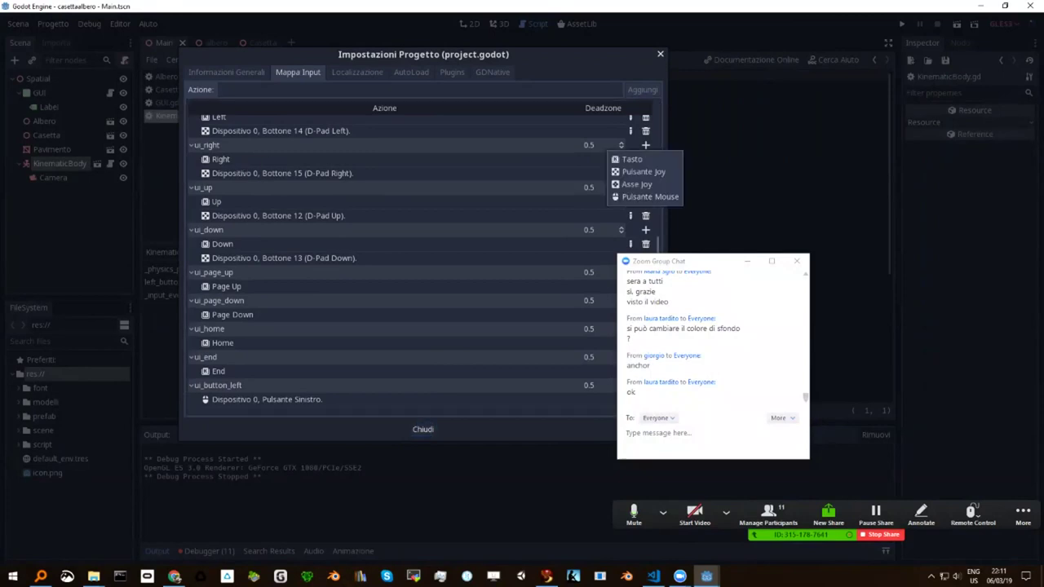
click(632, 159)
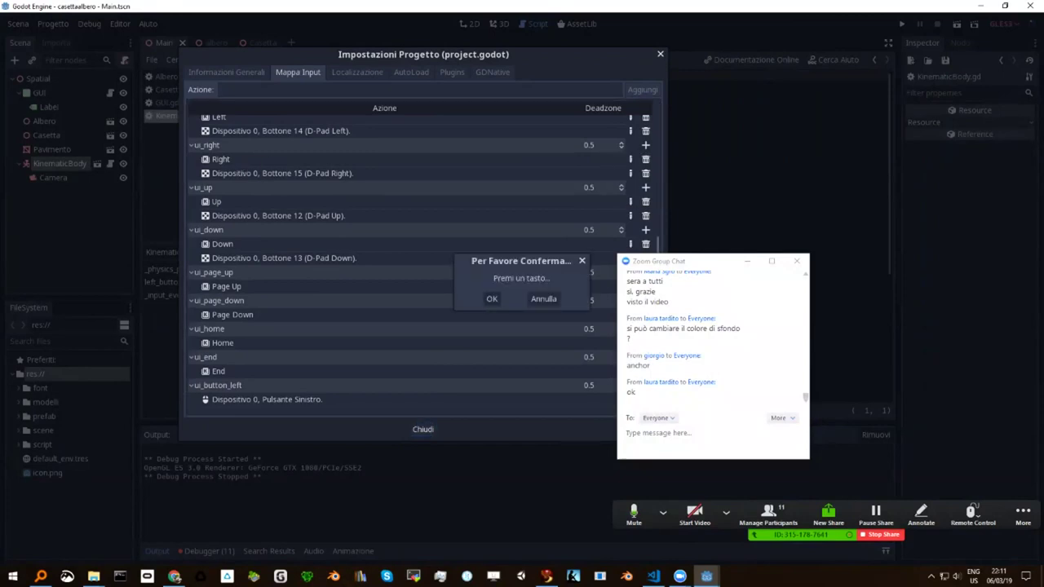
key(d)
click(492, 299)
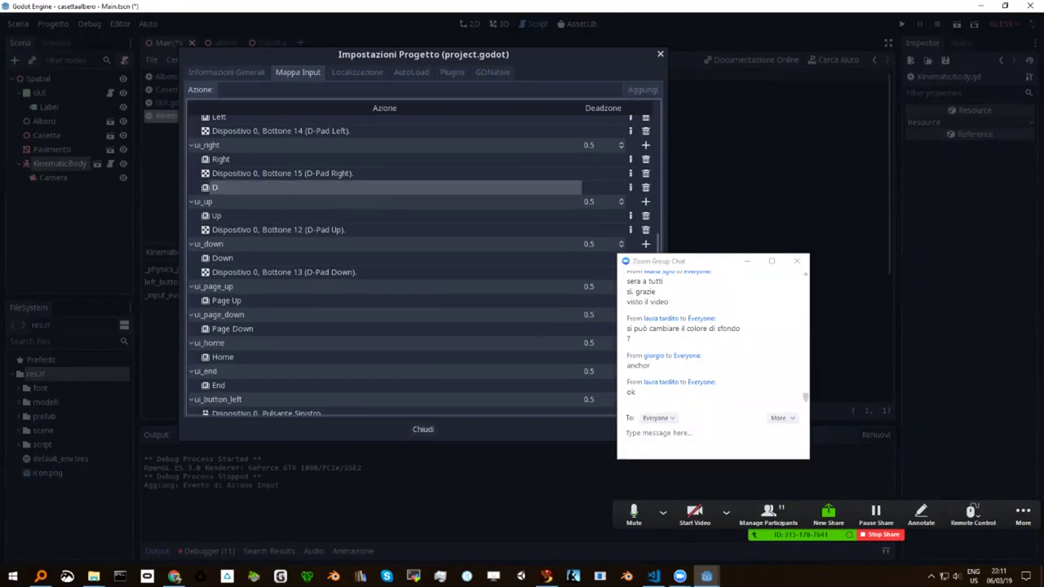
scroll(425, 261, up, 3)
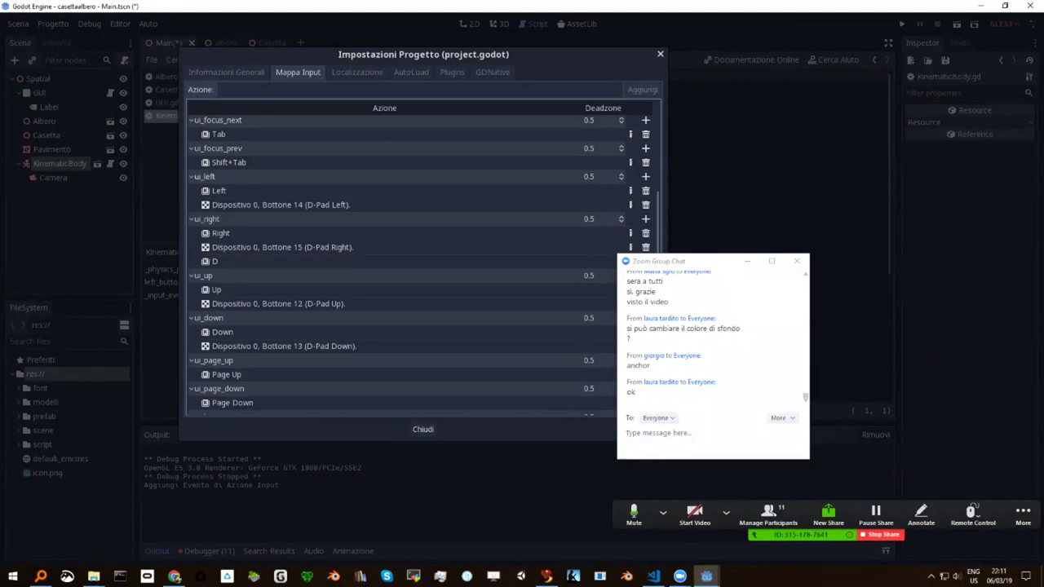
click(645, 177)
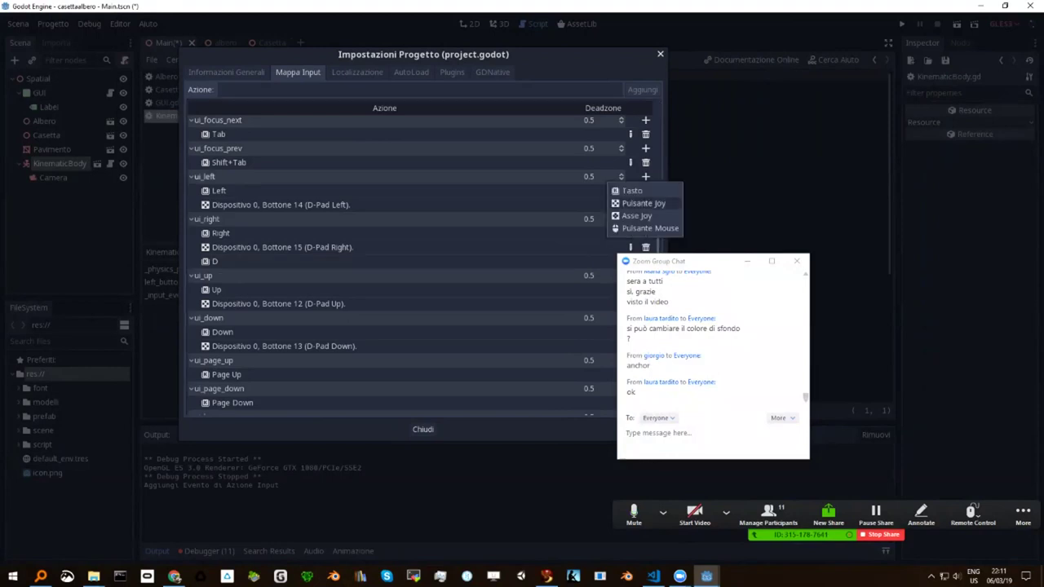
click(643, 188)
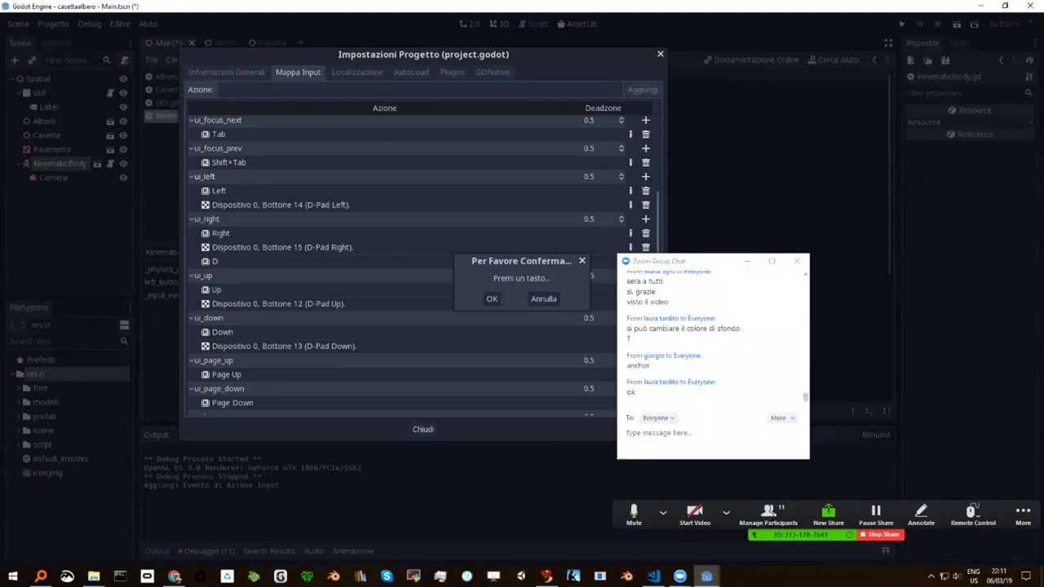
key(a)
click(492, 298)
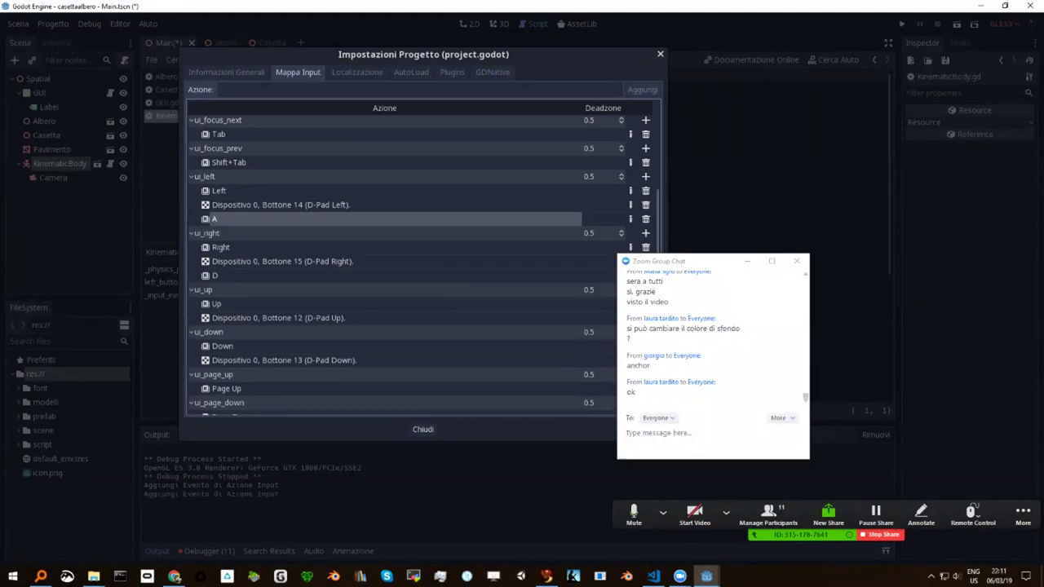
Close Project Settings, save and run the game with F5, then close the game window.
click(423, 429)
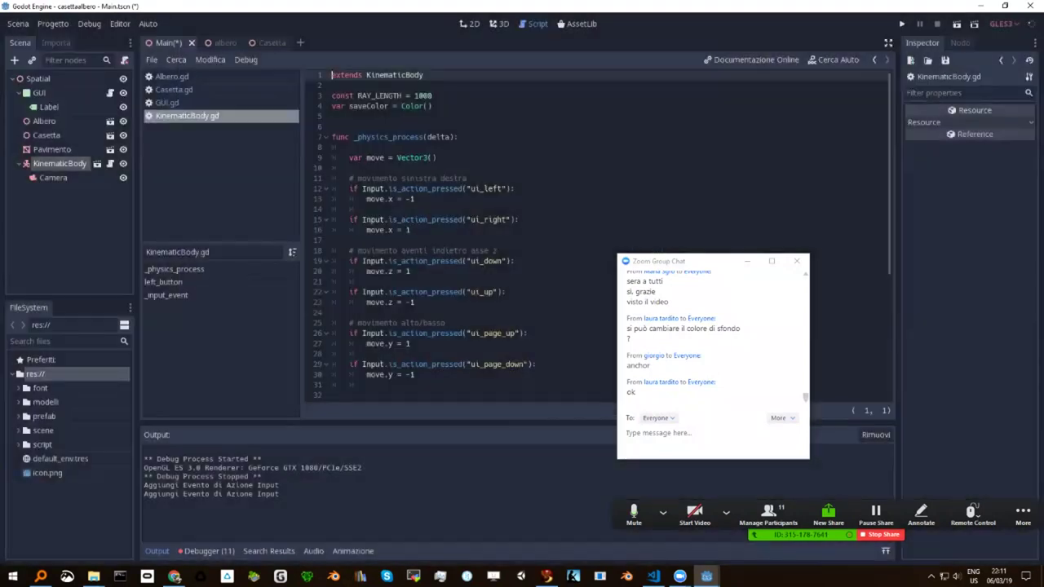
key(F5)
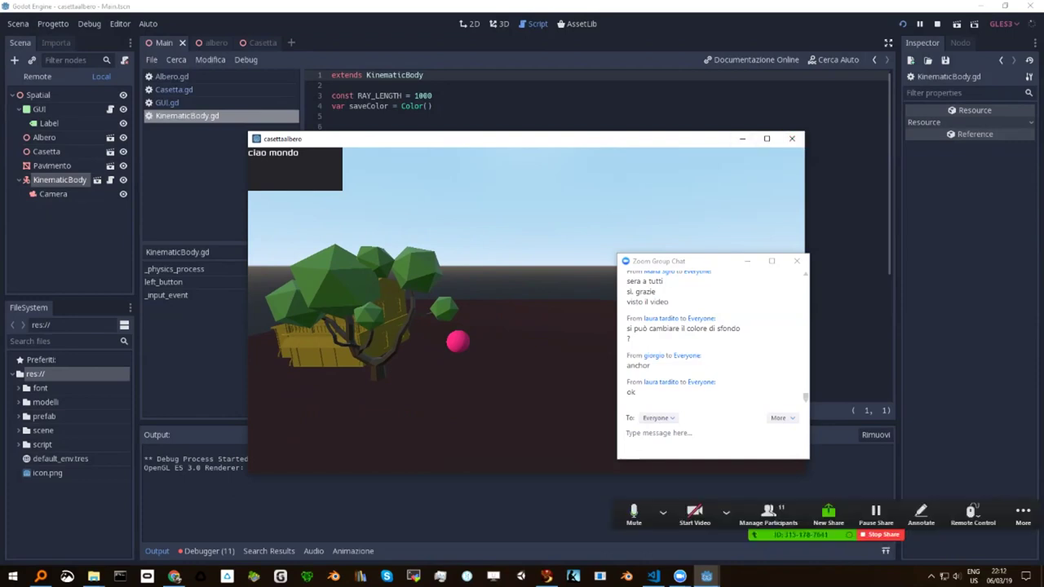
drag(551, 139, 408, 130)
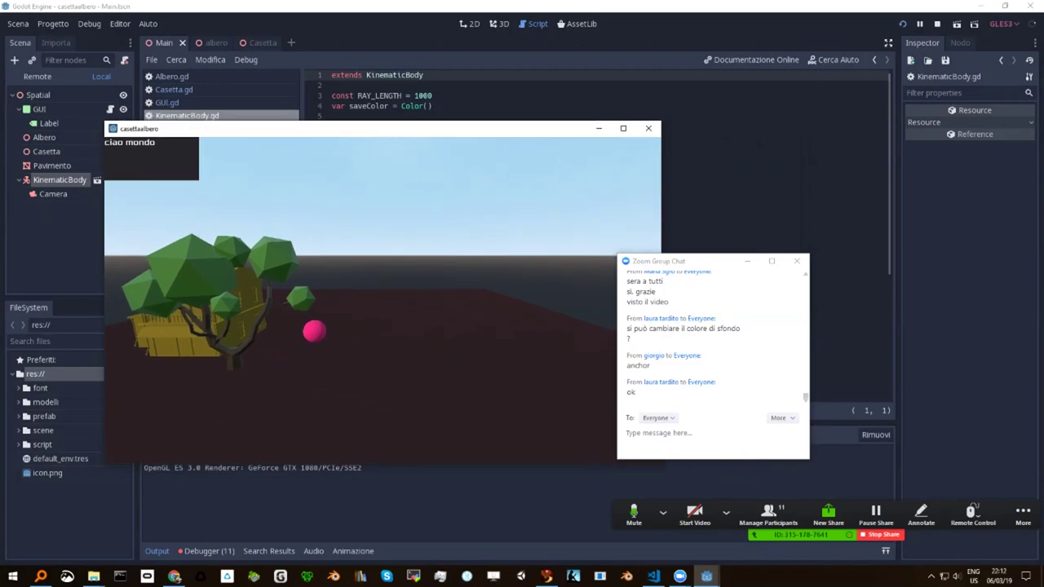
click(648, 128)
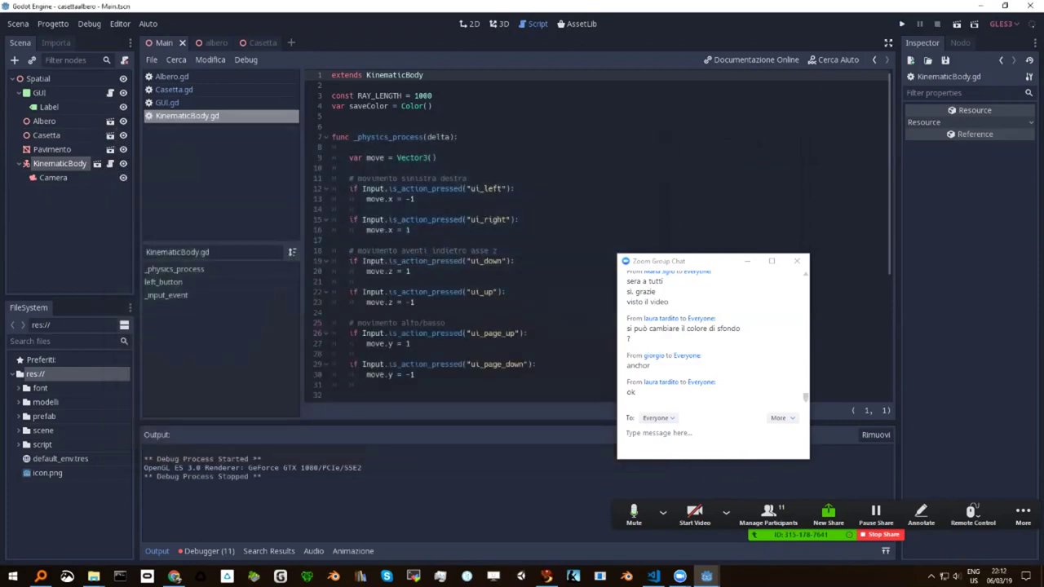
scroll(596, 236, down, 2)
scroll(595, 236, down, 2)
scroll(595, 237, down, 1)
scroll(596, 237, down, 1)
scroll(457, 396, down, 2)
scroll(456, 396, up, 2)
scroll(457, 395, down, 2)
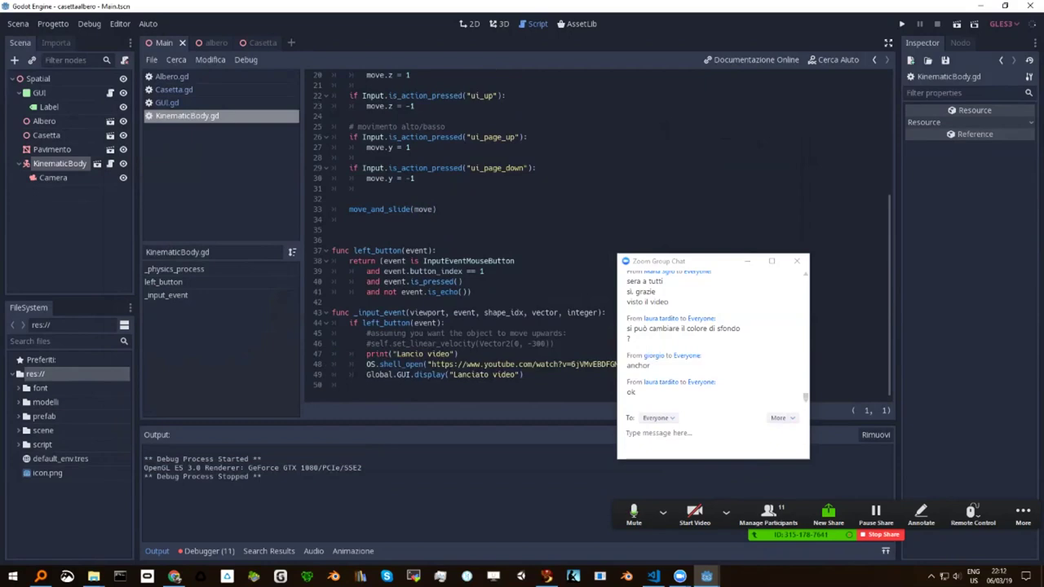
click(653, 434)
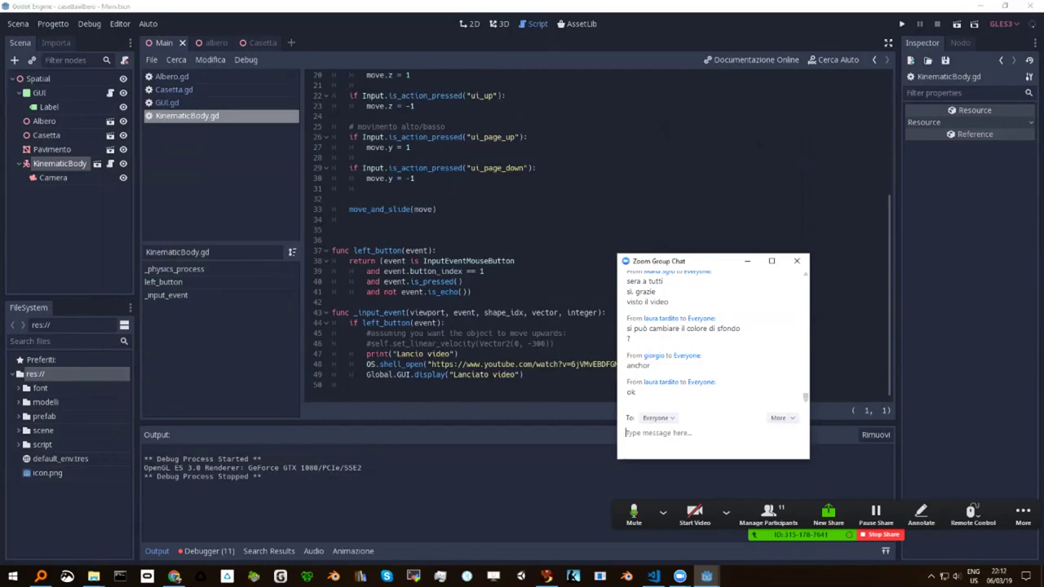
drag(677, 261, 821, 279)
scroll(523, 244, up, 6)
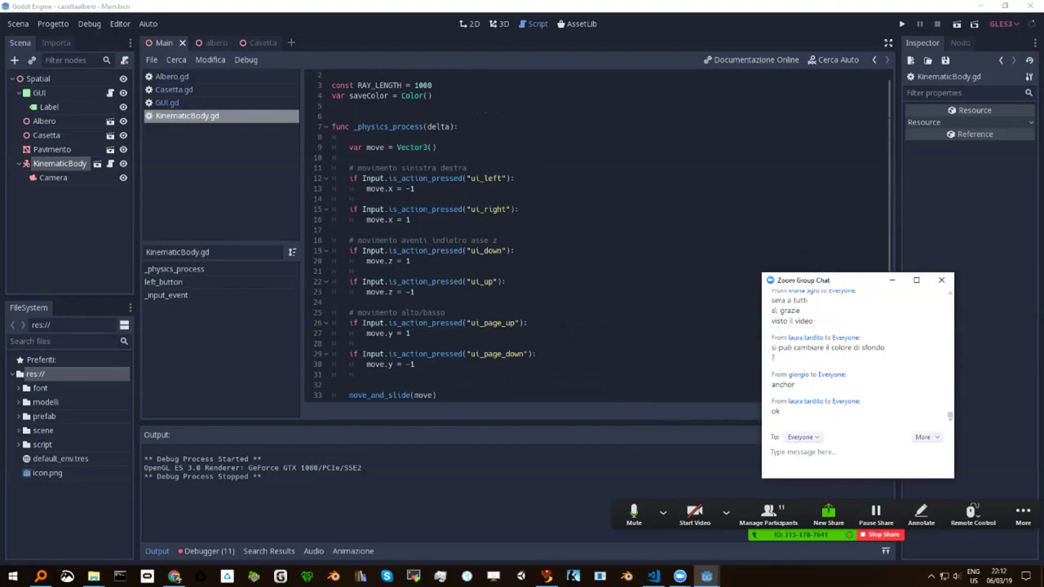
scroll(522, 237, down, 2)
scroll(522, 237, down, 3)
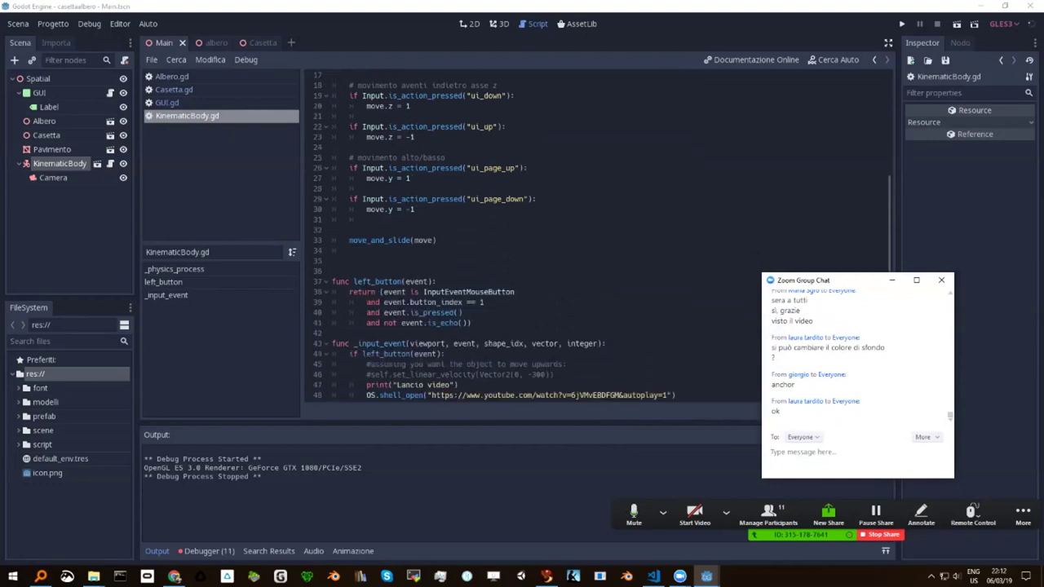
scroll(602, 237, down, 1)
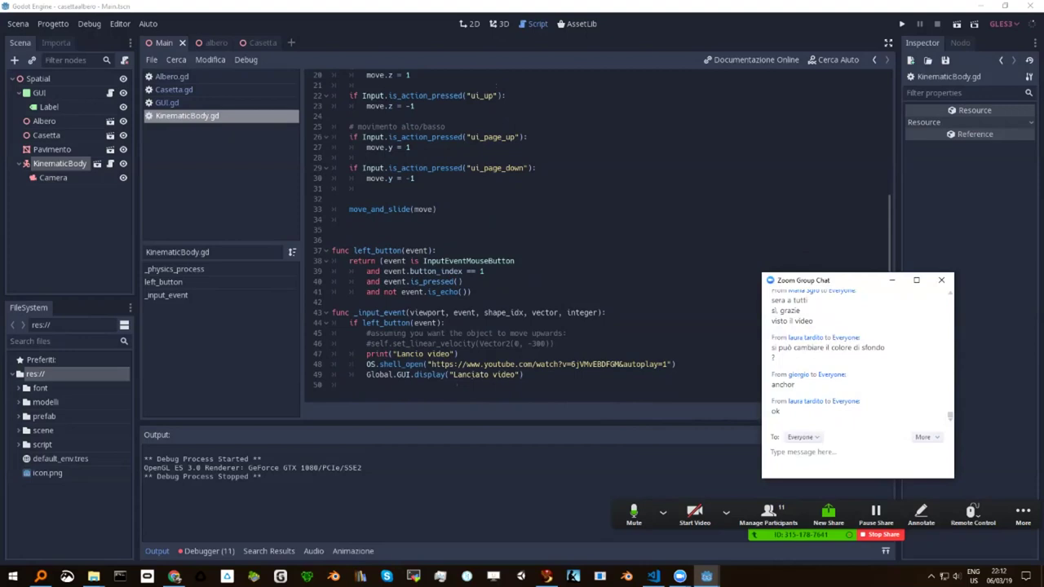
drag(366, 364, 546, 364)
click(677, 363)
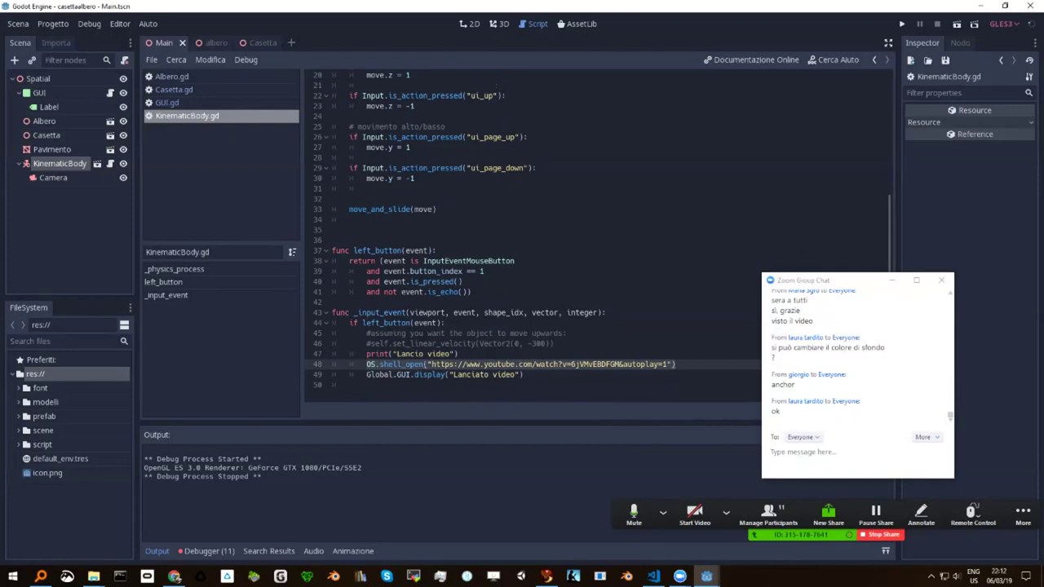
click(620, 363)
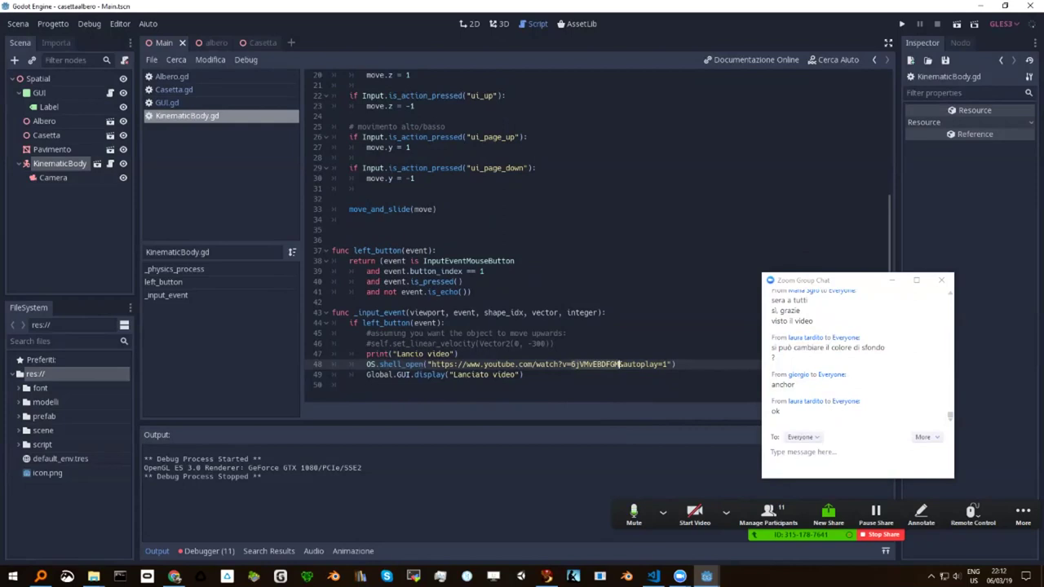
click(366, 364)
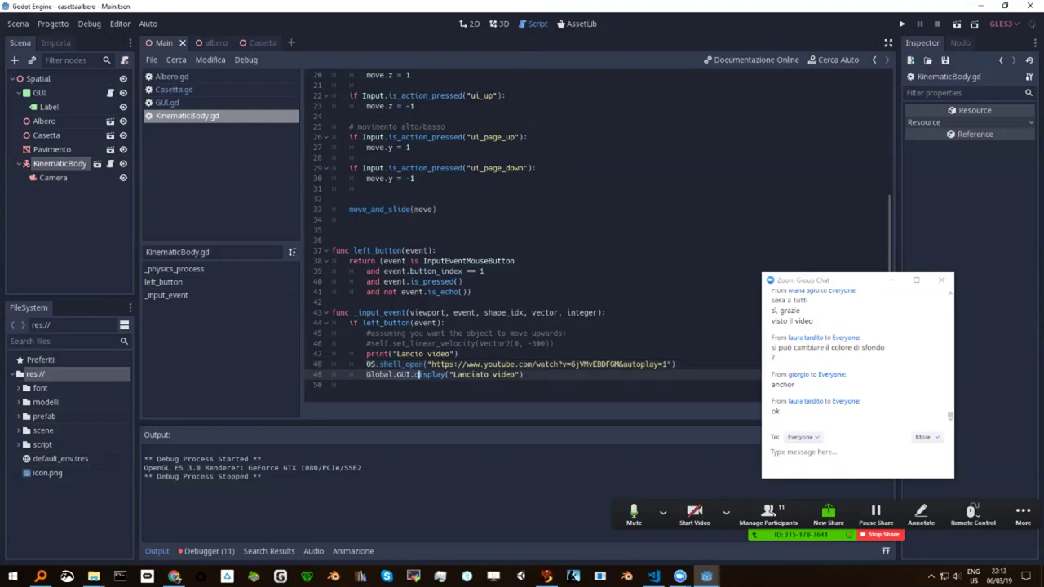
click(524, 374)
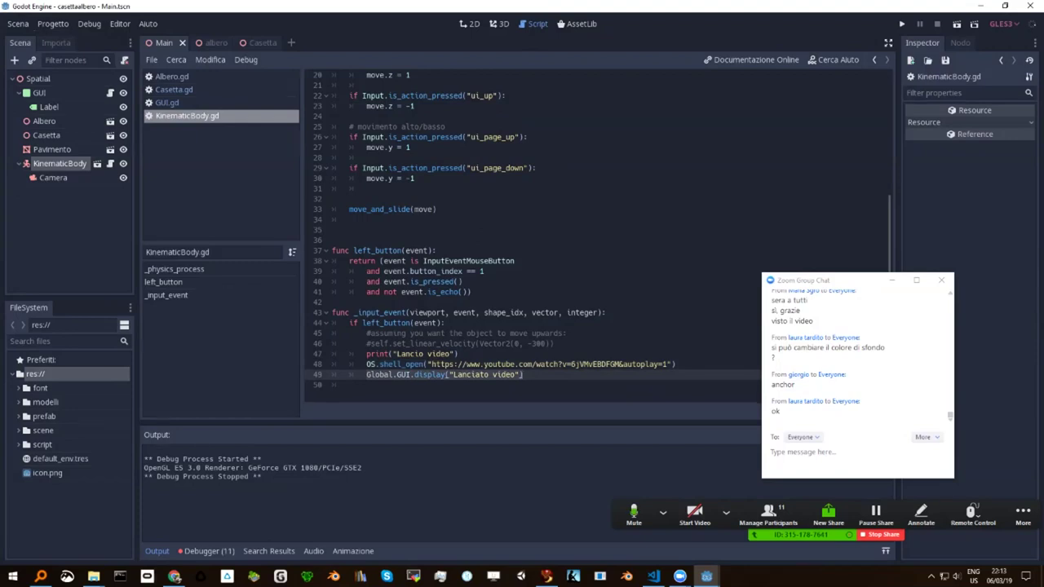
Check that Global is listed in Project Settings' AutoLoad tab, then close the dialog.
click(52, 24)
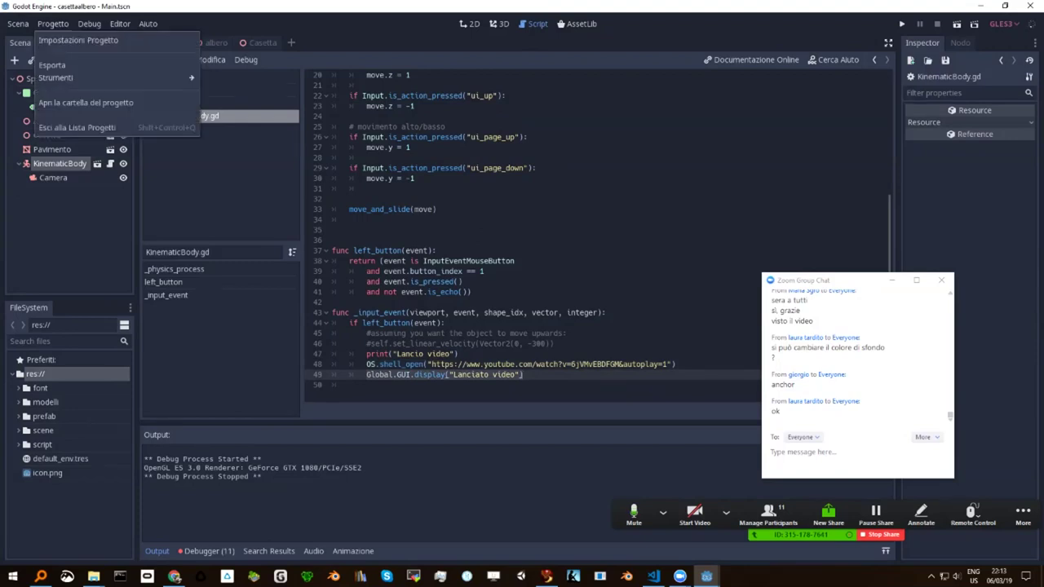
click(73, 40)
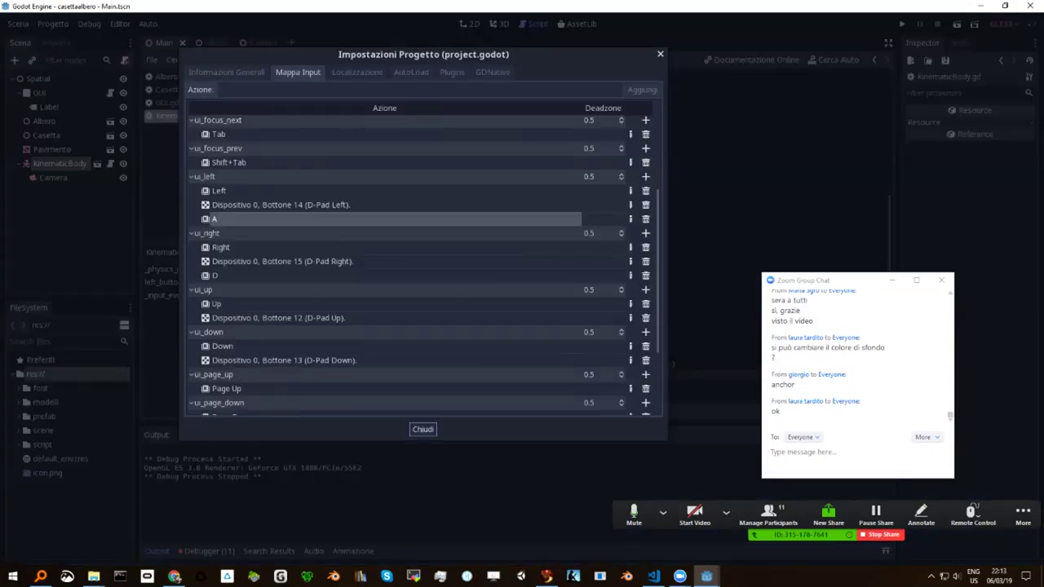
click(411, 72)
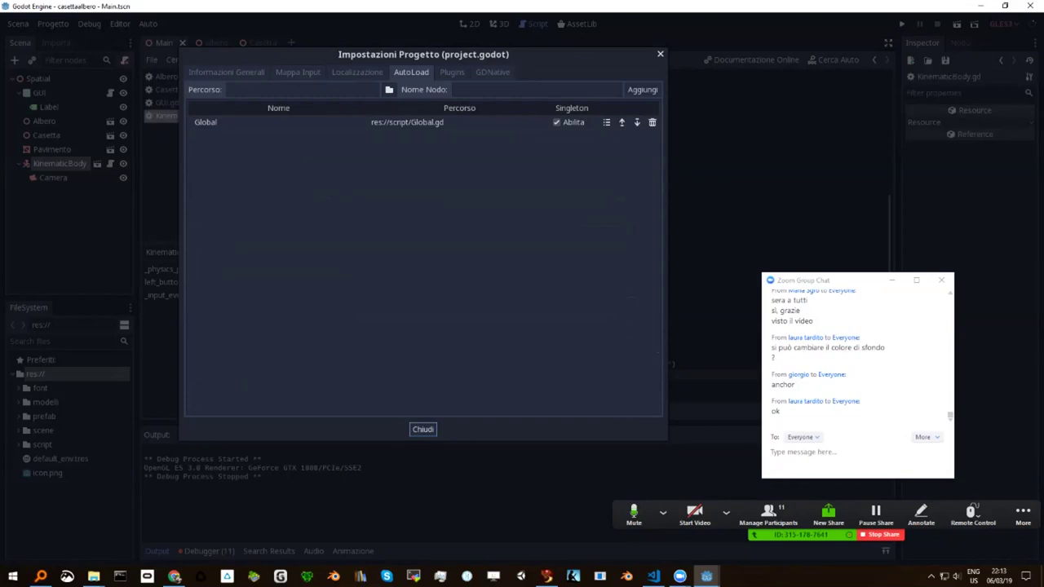
key(Escape)
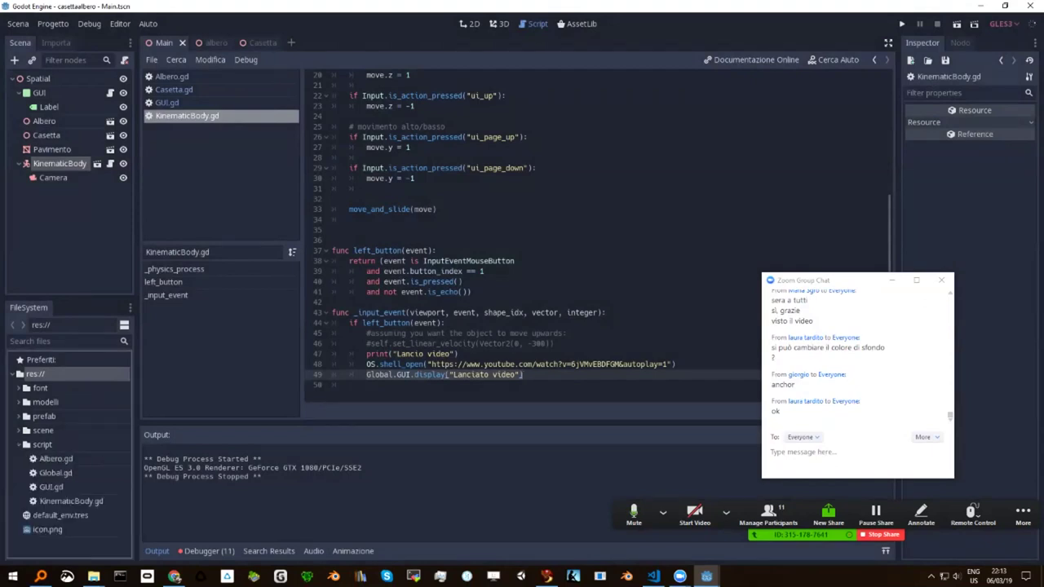
Open Global.gd, then switch to GUI.gd and place the cursor after self on line 4.
double_click(56, 472)
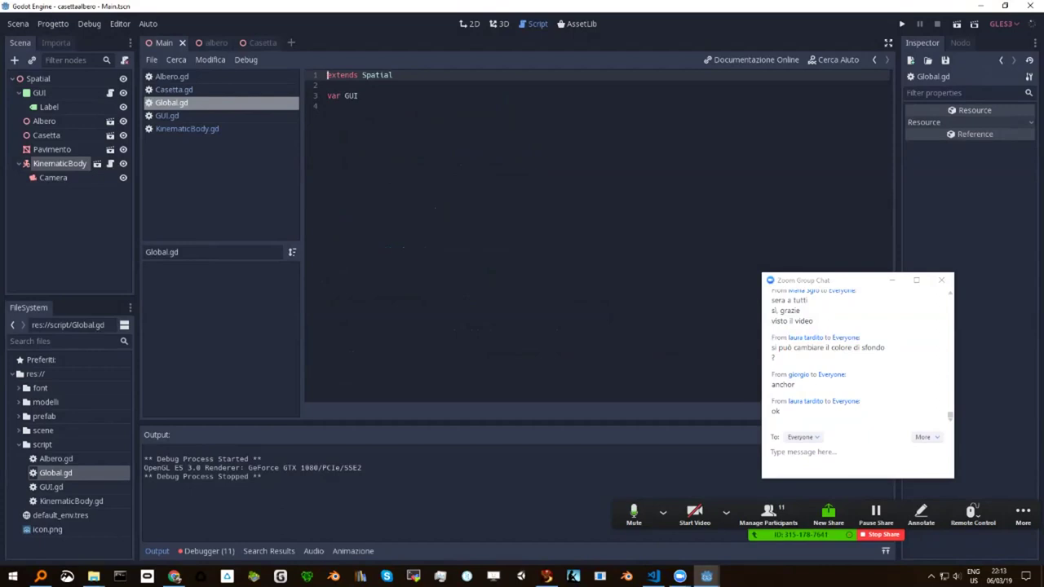
click(168, 115)
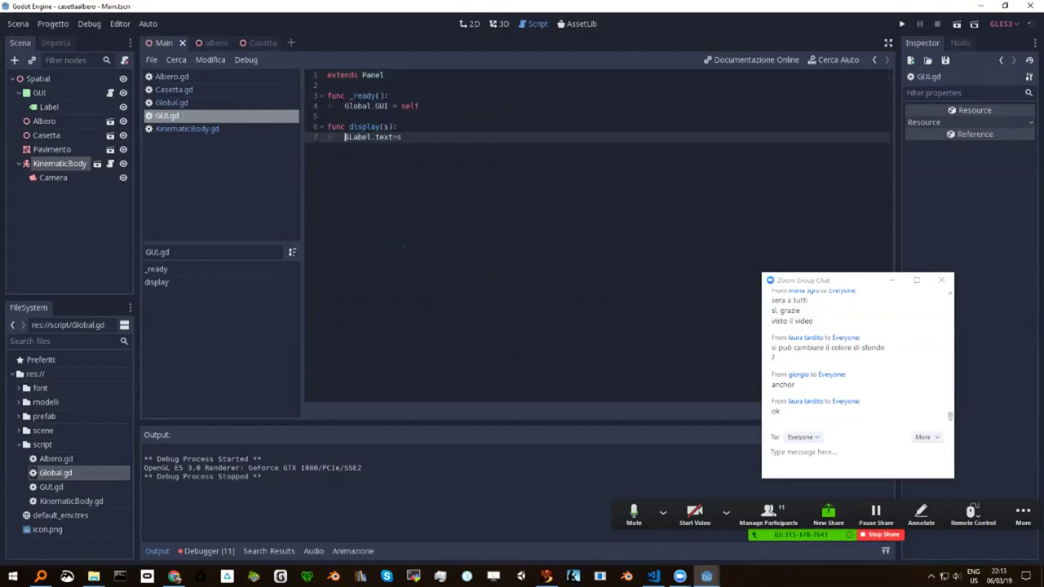
key(Up)
key(Up)
key(Up)
key(Right)
key(Right)
key(Right)
key(Right)
key(Right)
key(Right)
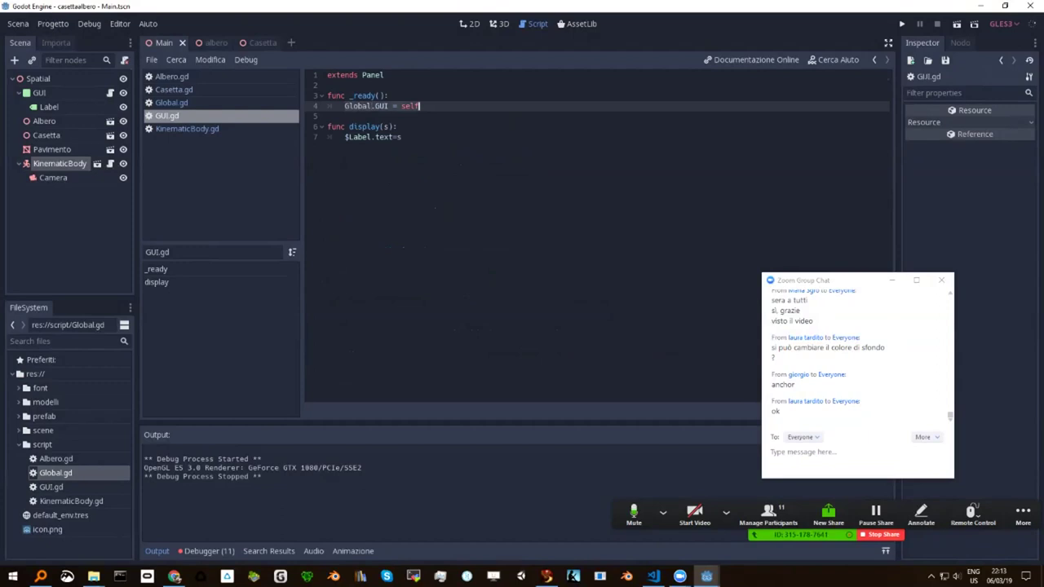
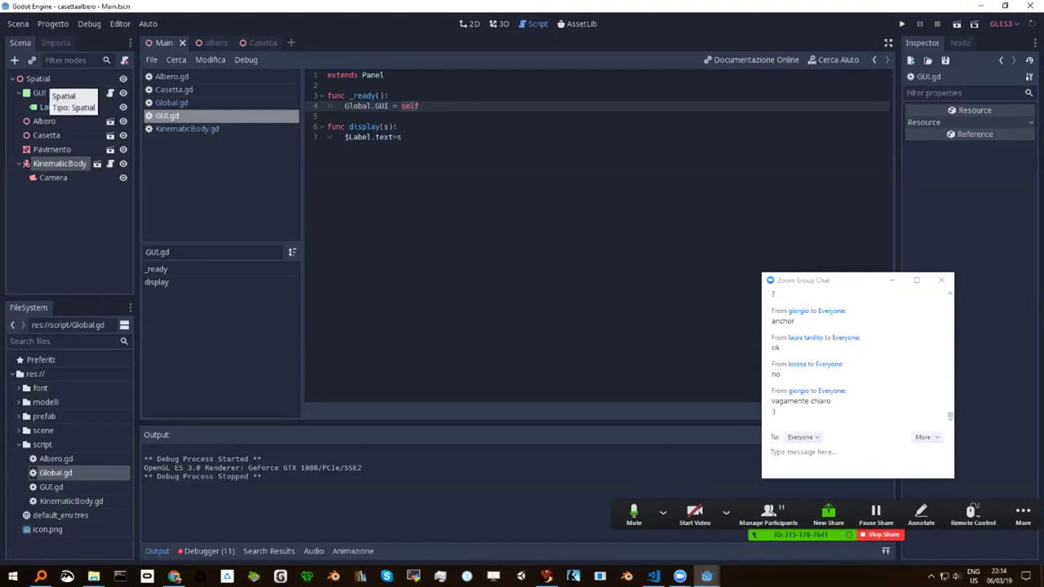
Reply 'tree' in the meeting chat.
key(alt+Tab)
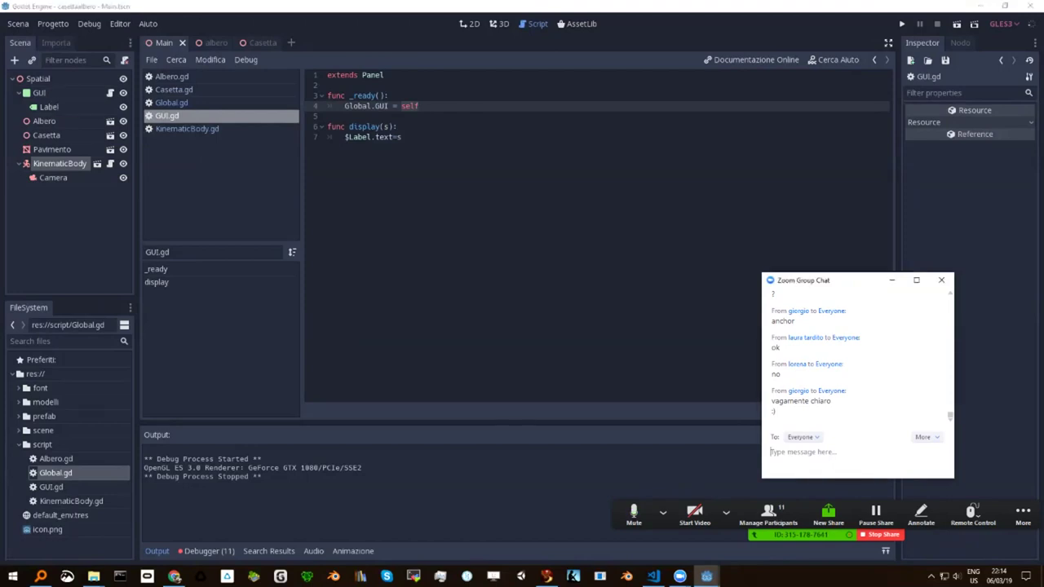
text(tree)
key(Return)
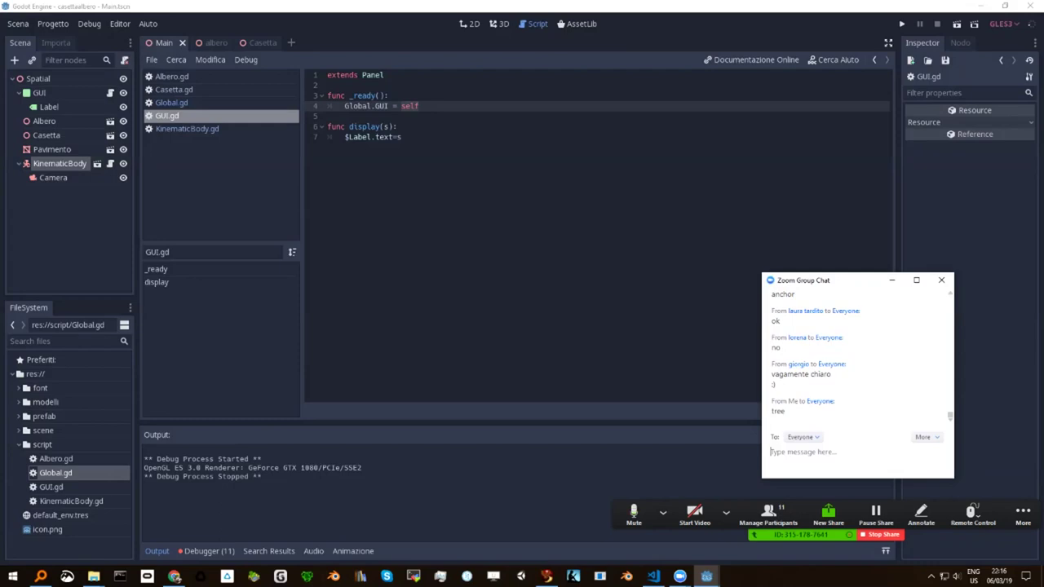
Inspect the Global autoload entry and its script path in Project Settings.
click(52, 24)
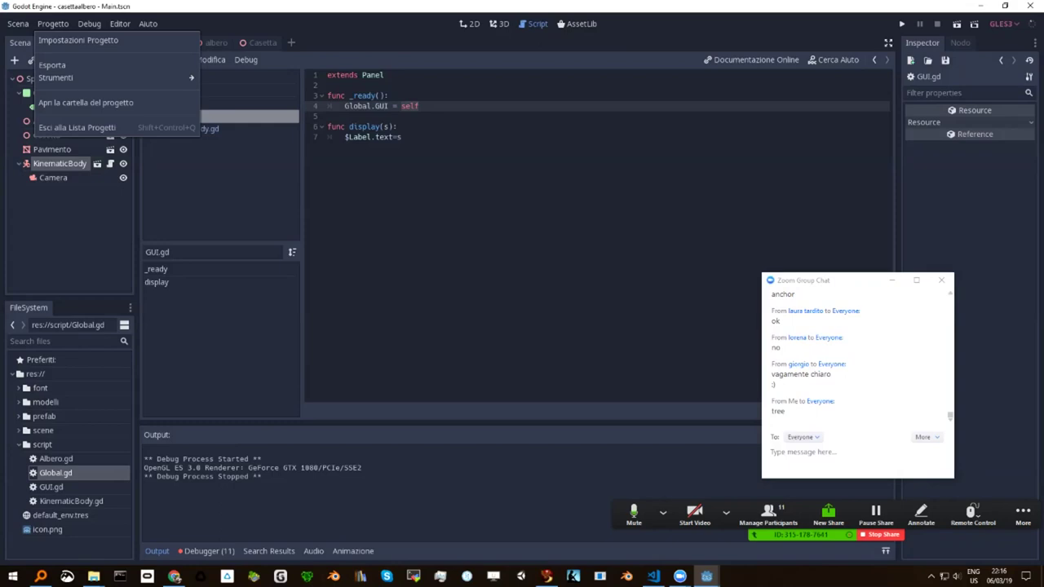
click(78, 40)
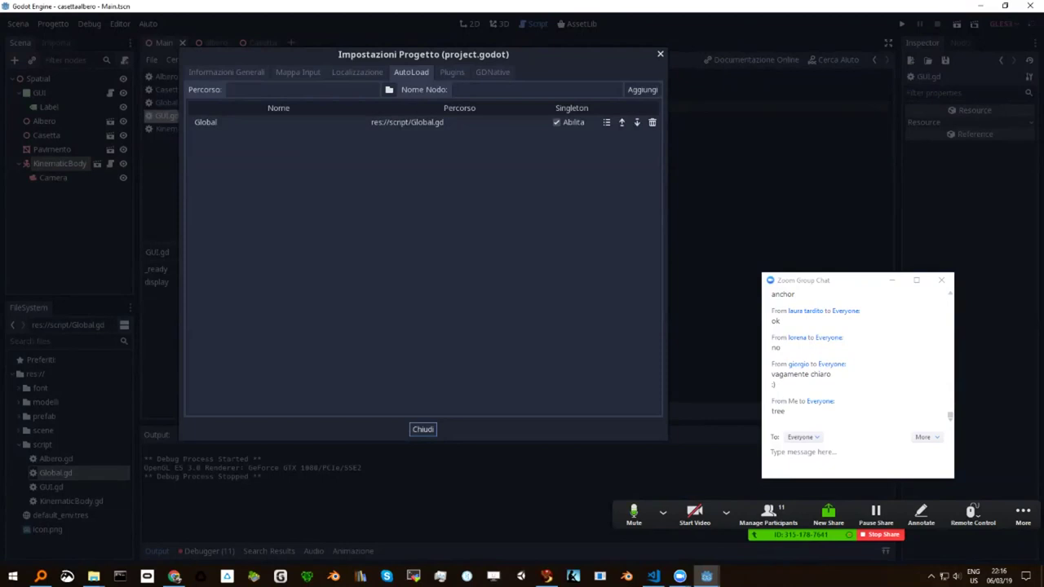
click(432, 122)
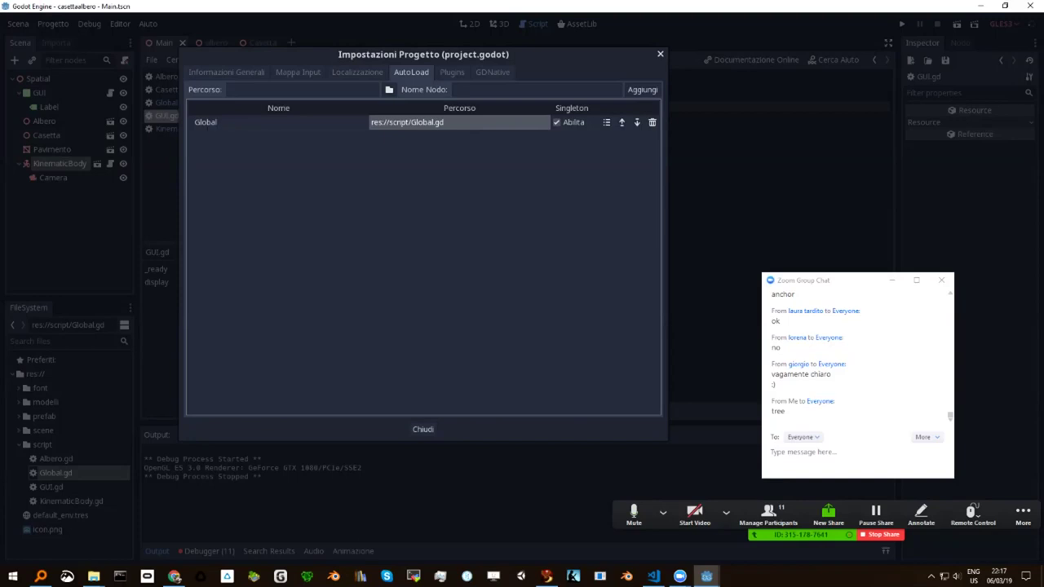
key(Escape)
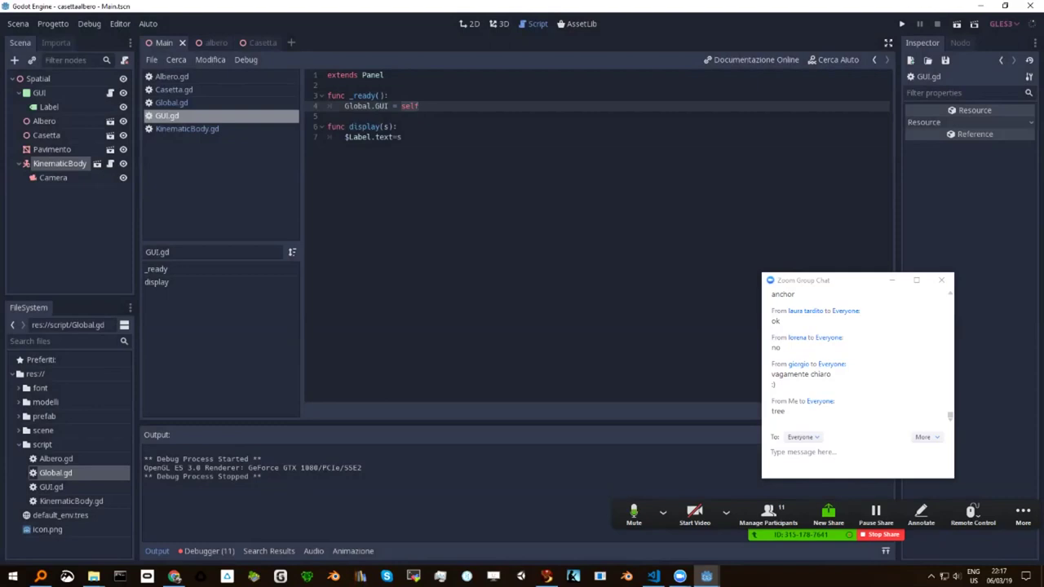
click(53, 24)
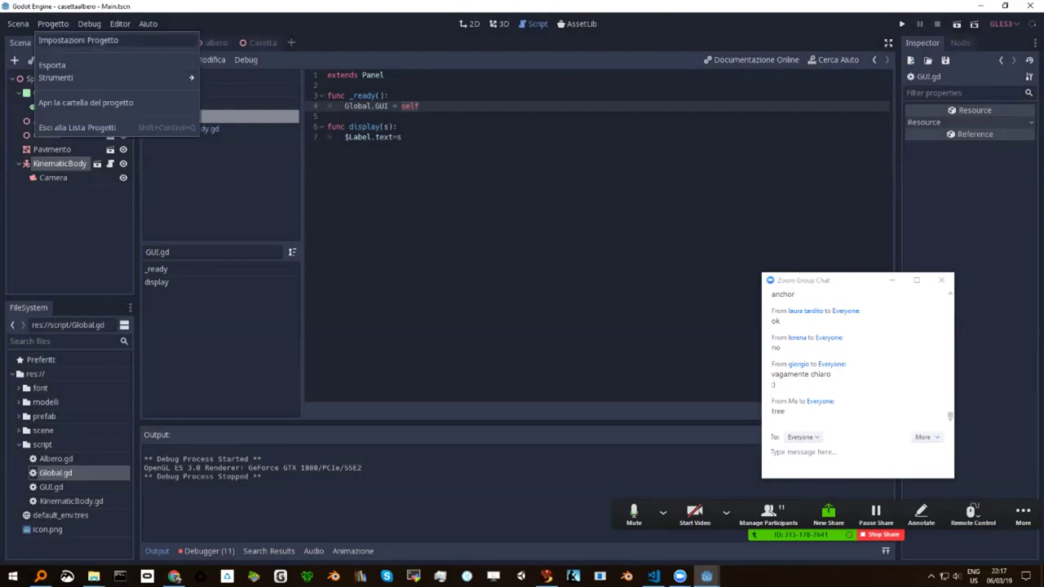
click(79, 40)
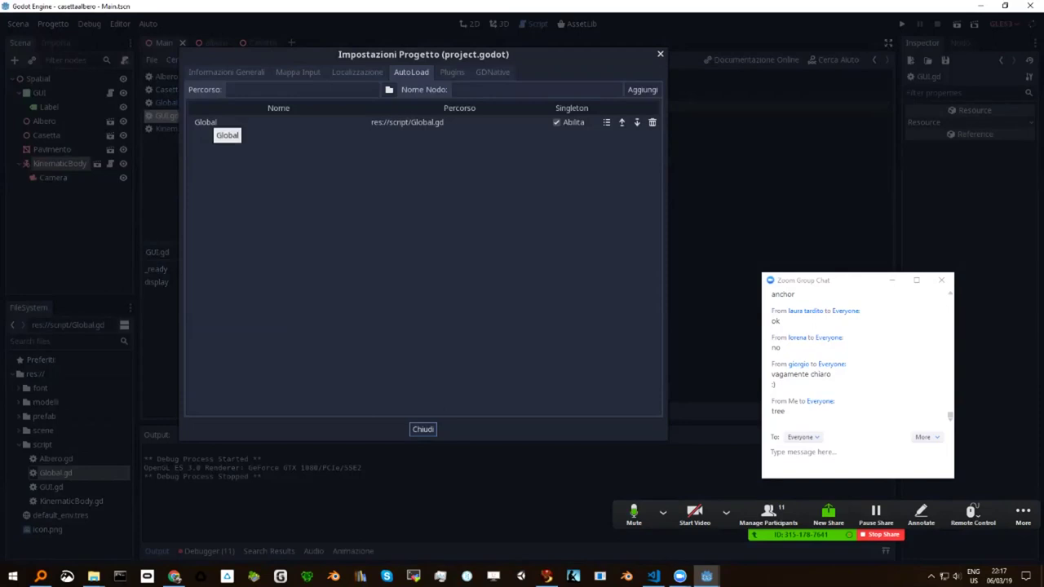
click(208, 123)
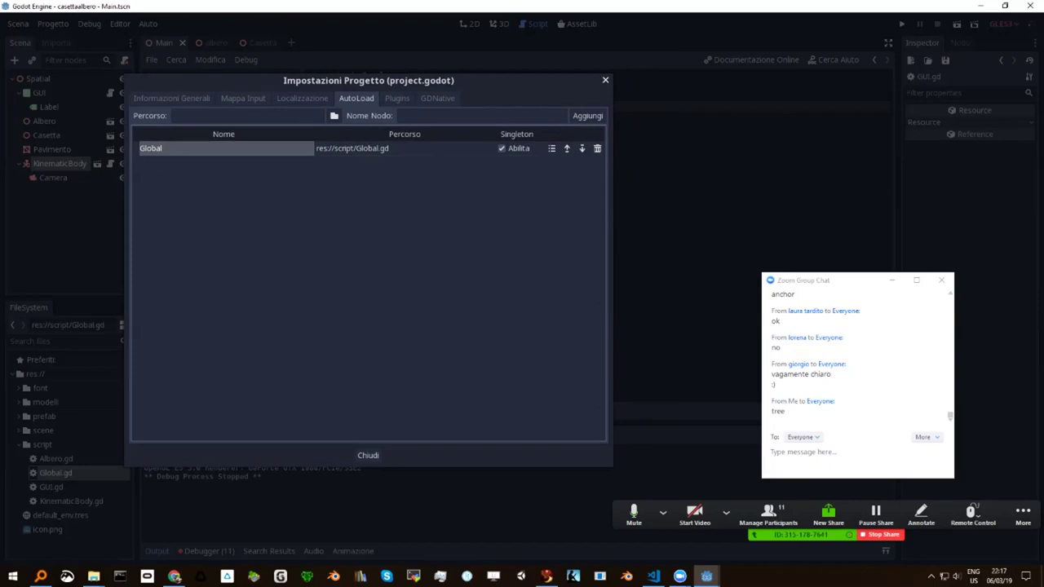
key(Escape)
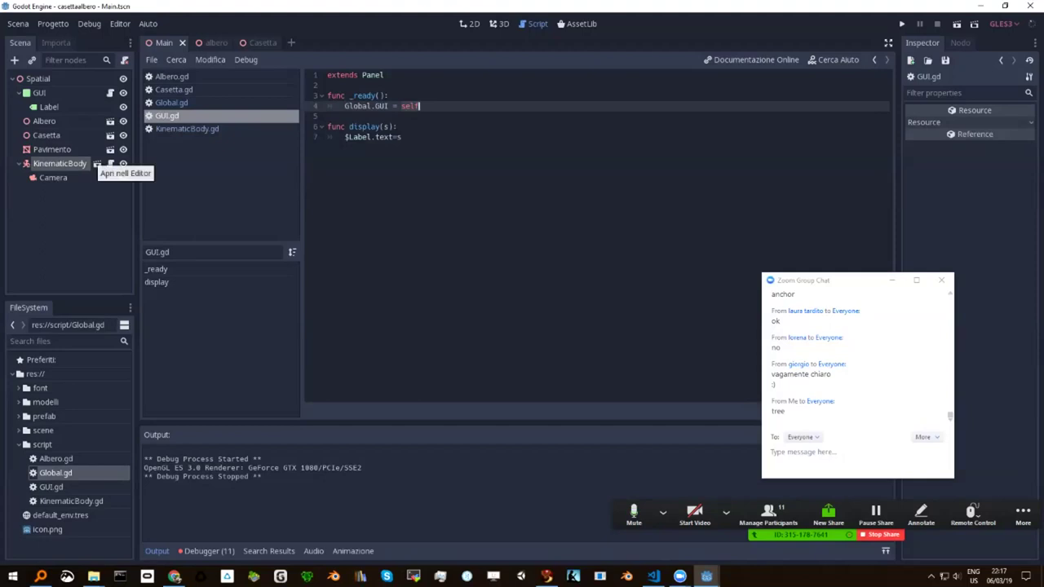
Quit Godot and bring File Explorer back up to the godot-master folder.
click(1030, 6)
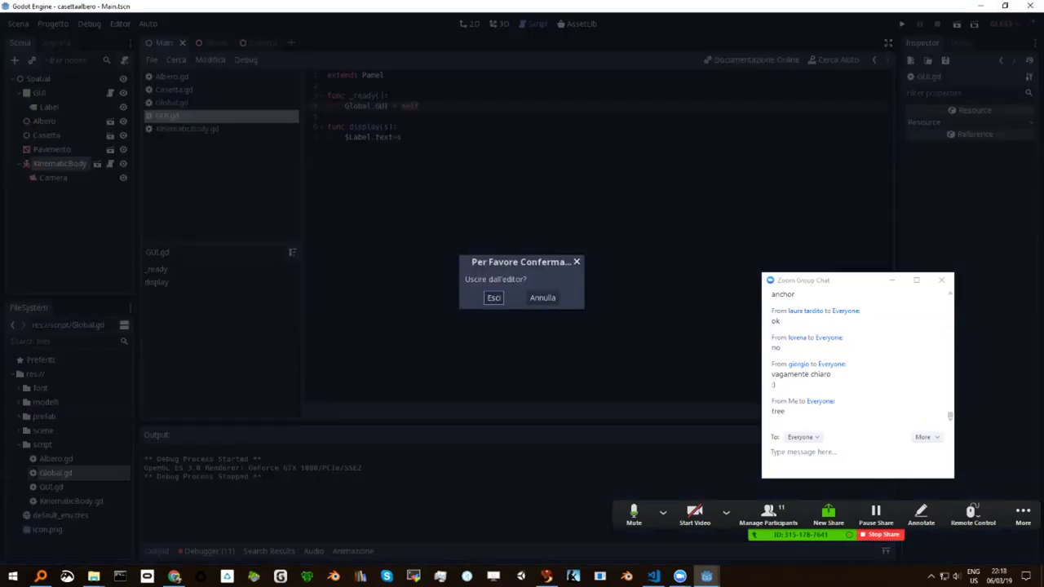
key(Return)
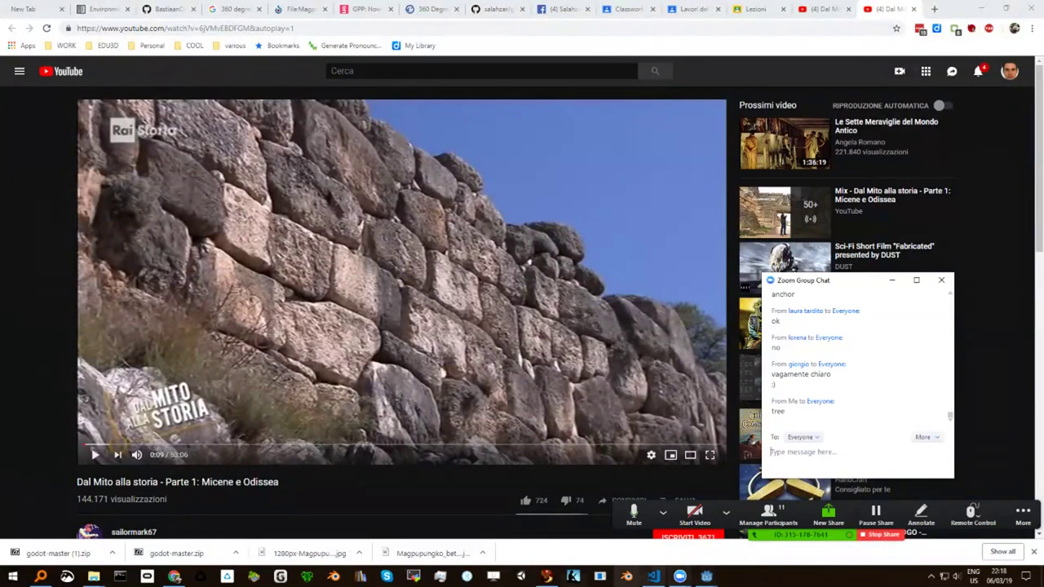
click(93, 576)
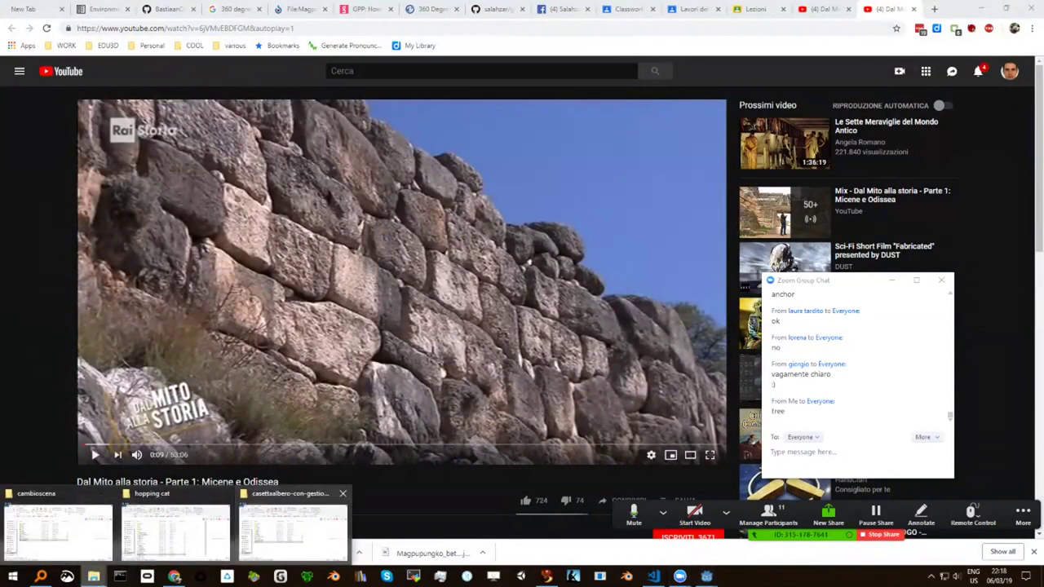
click(294, 523)
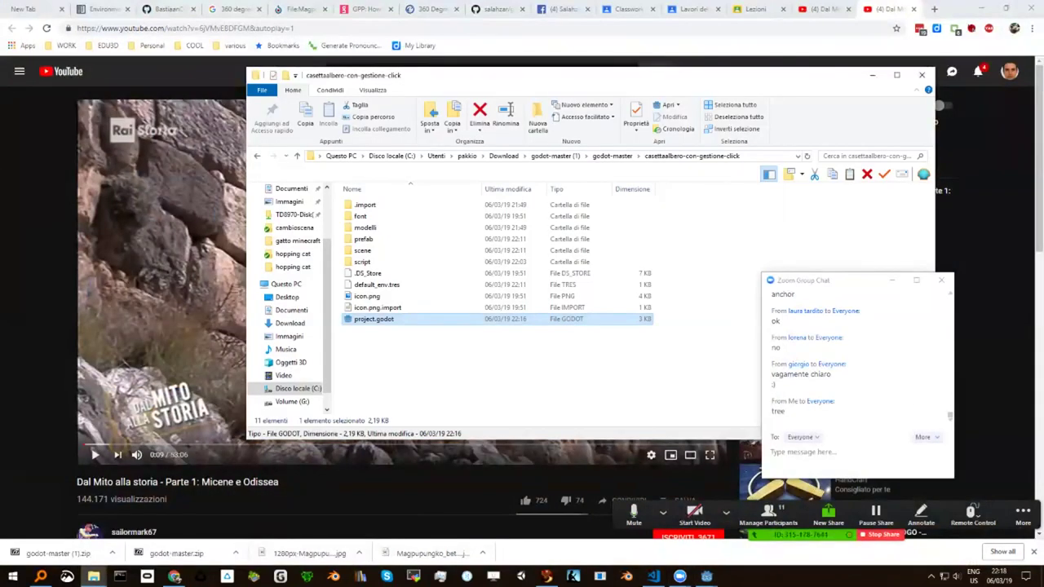
click(490, 359)
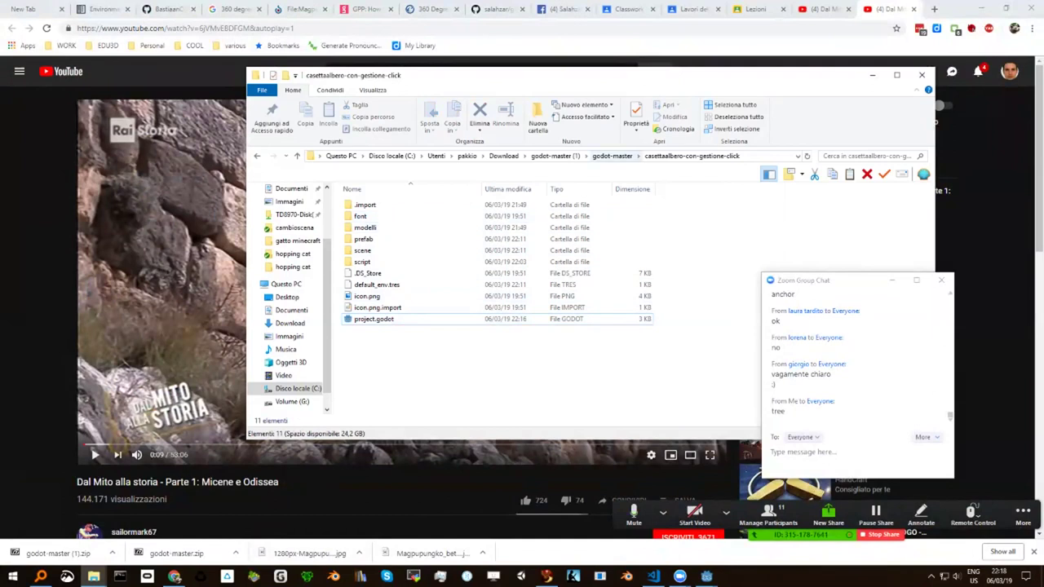
click(611, 156)
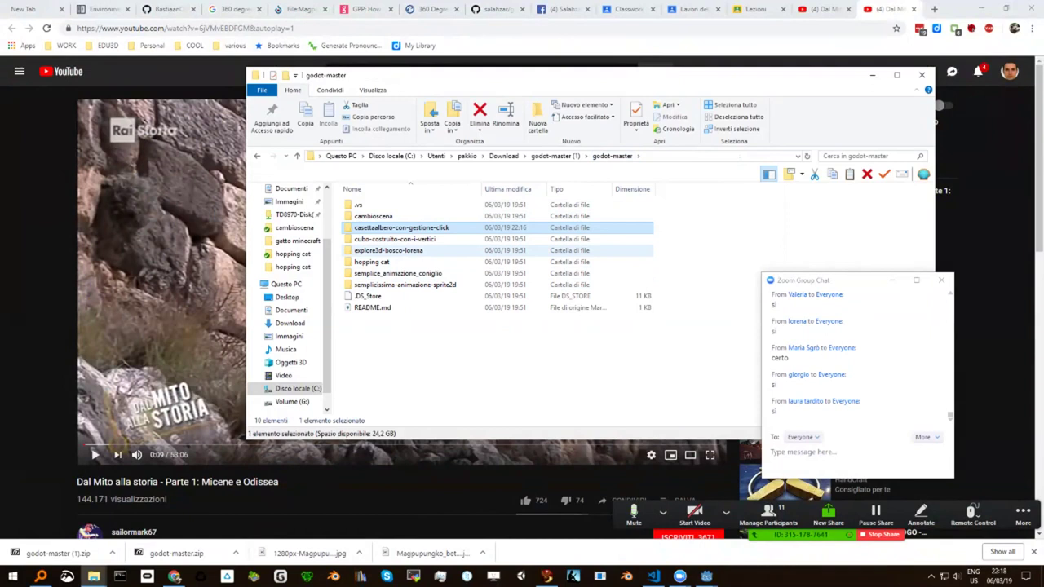
double_click(389, 251)
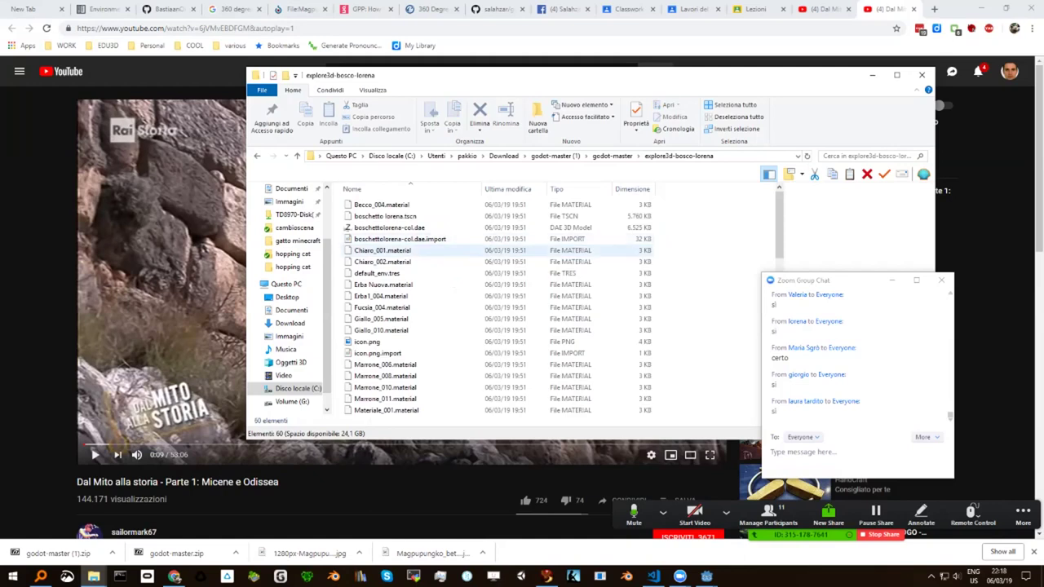
scroll(457, 301, down, 3)
scroll(457, 302, down, 10)
scroll(536, 305, down, 3)
scroll(535, 306, up, 2)
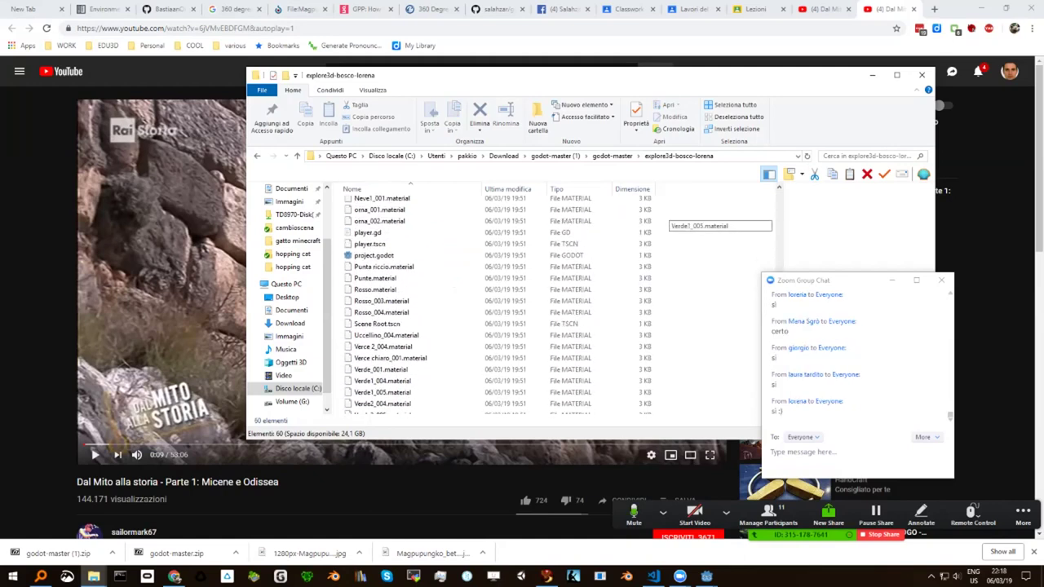
scroll(535, 305, up, 2)
scroll(536, 360, up, 1)
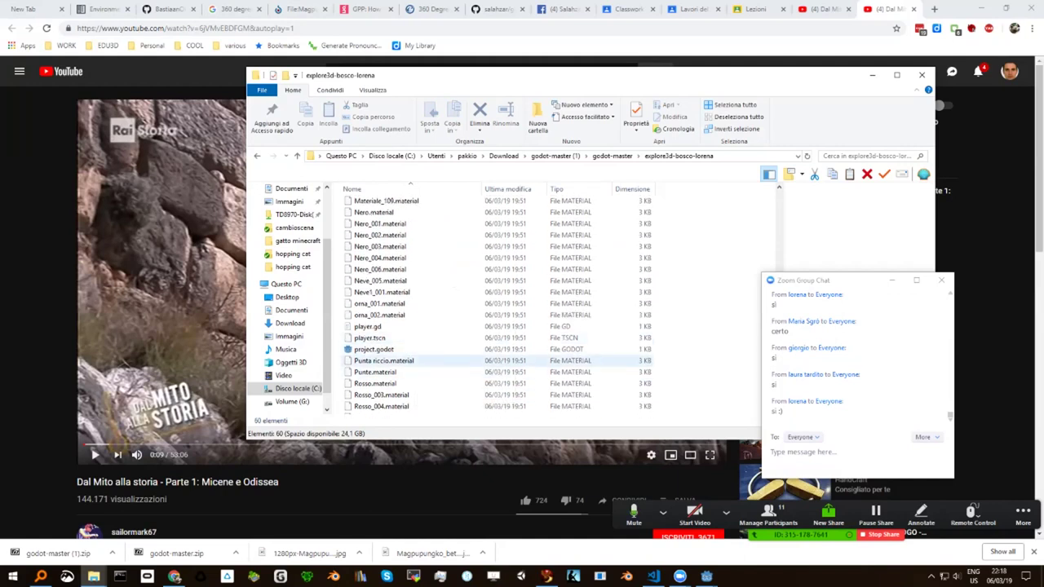
scroll(535, 367, up, 3)
scroll(535, 368, up, 4)
scroll(535, 367, up, 3)
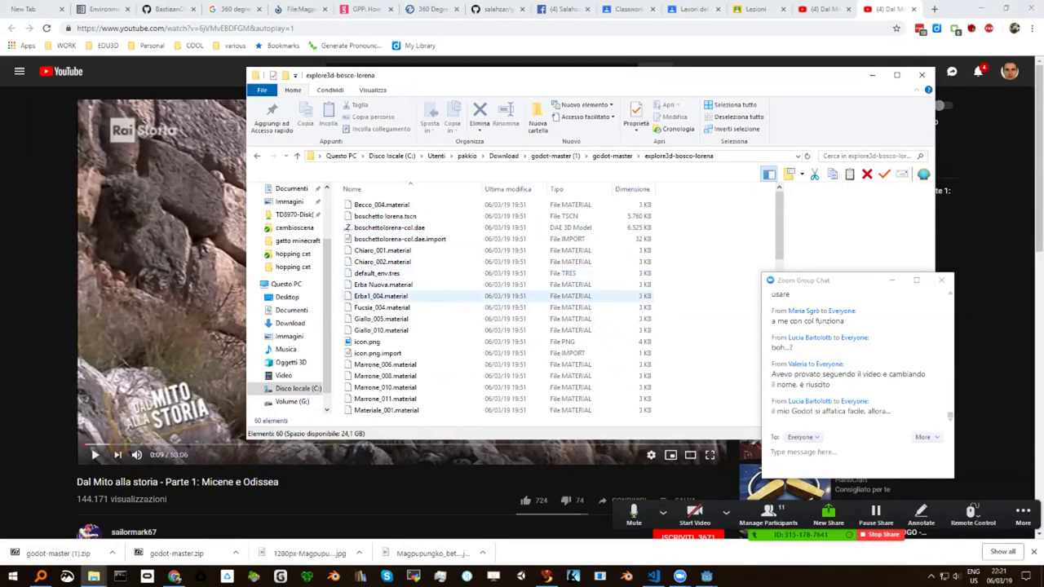
Scroll the listing again and select the file next to project.godot.
scroll(359, 336, down, 6)
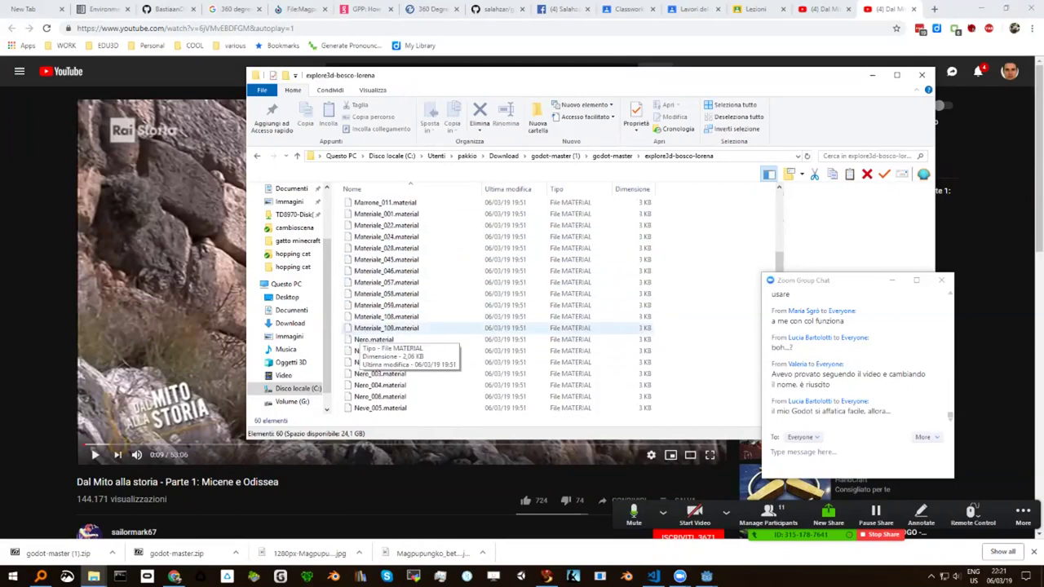
scroll(359, 334, down, 3)
scroll(359, 335, down, 2)
scroll(363, 247, down, 2)
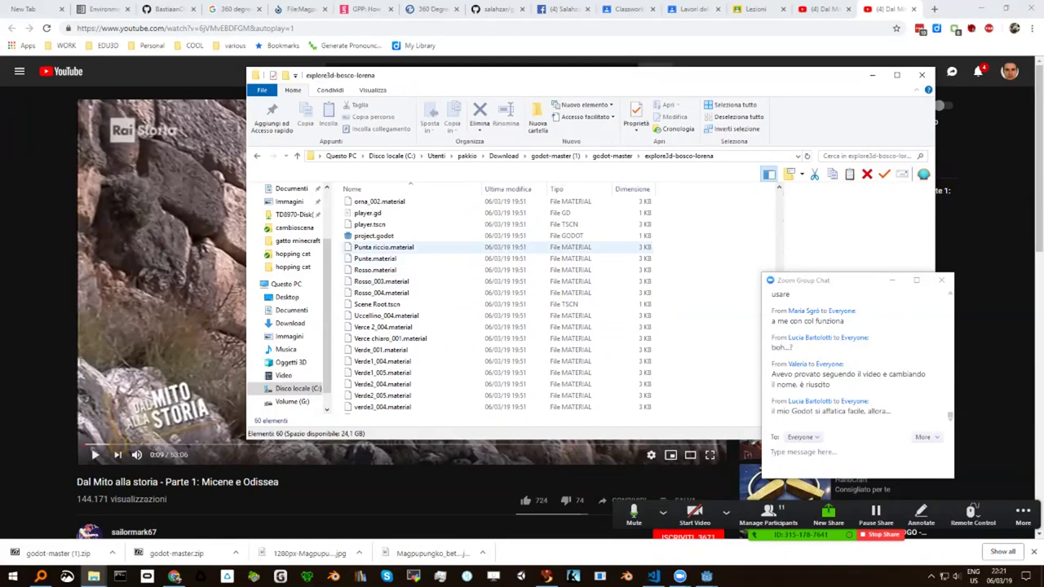
scroll(363, 235, up, 1)
click(363, 235)
double_click(374, 269)
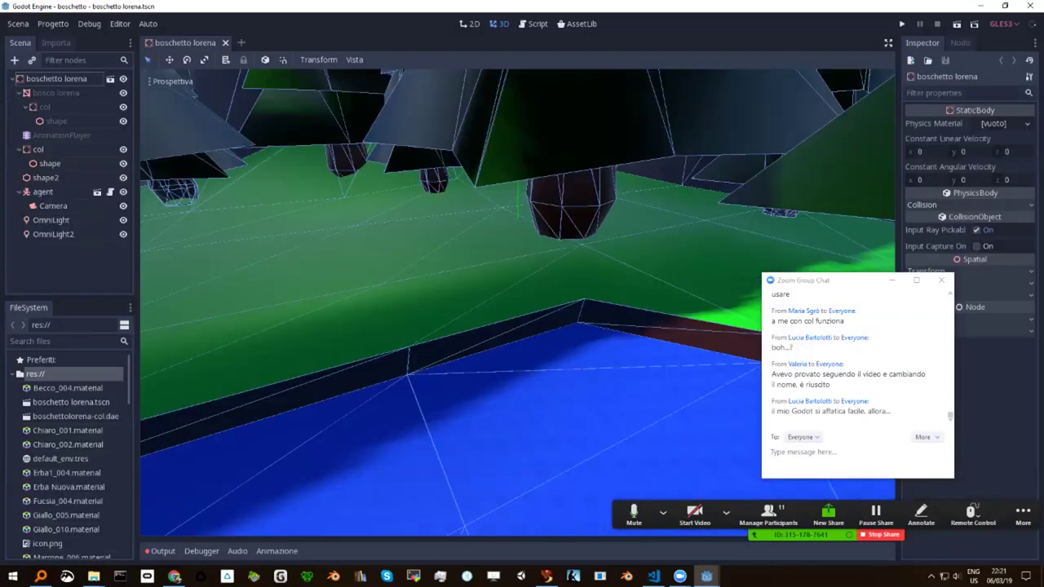
scroll(147, 424, down, 10)
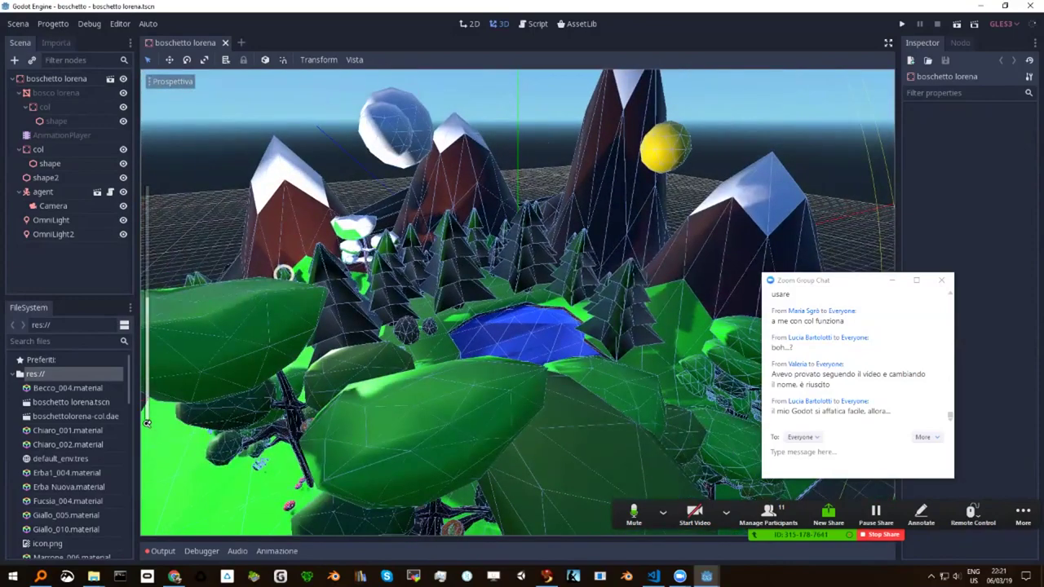
mouse_move(146, 423)
middle_down()
mouse_move(151, 383)
mouse_move(245, 383)
mouse_move(114, 383)
middle_up()
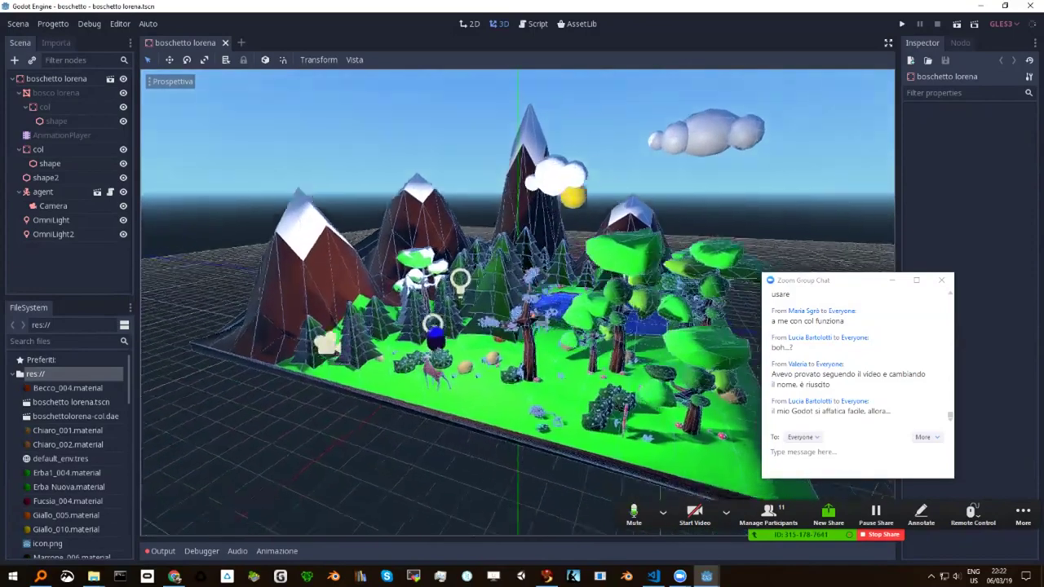
scroll(147, 423, up, 5)
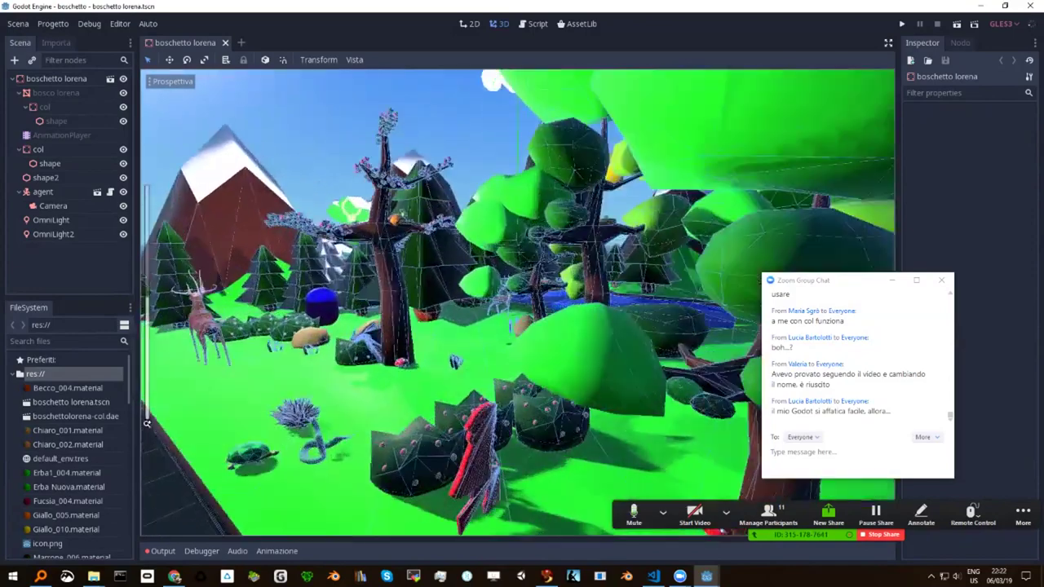
middle_drag(147, 423, 245, 424)
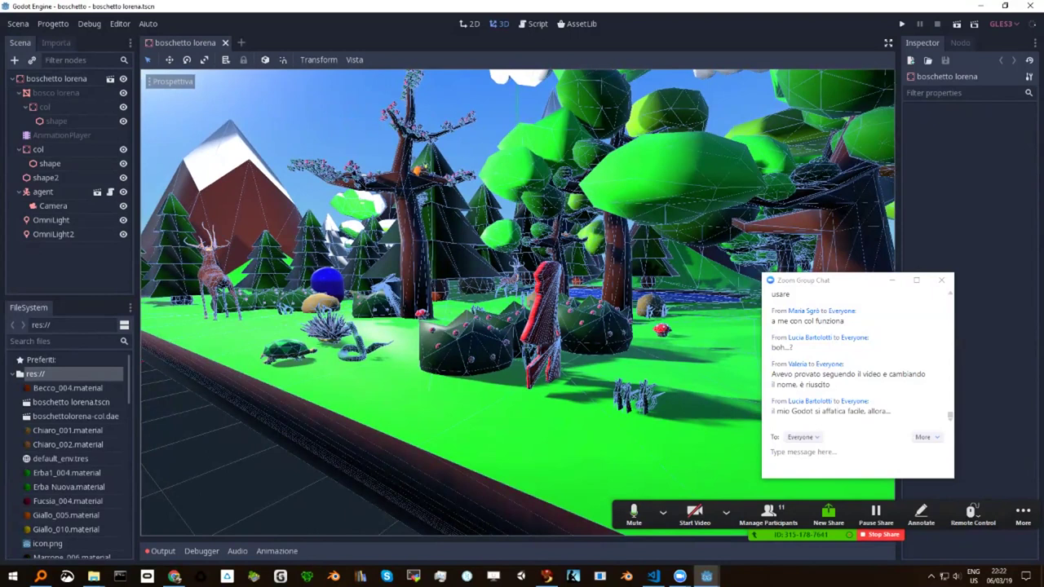
middle_drag(245, 424, 293, 423)
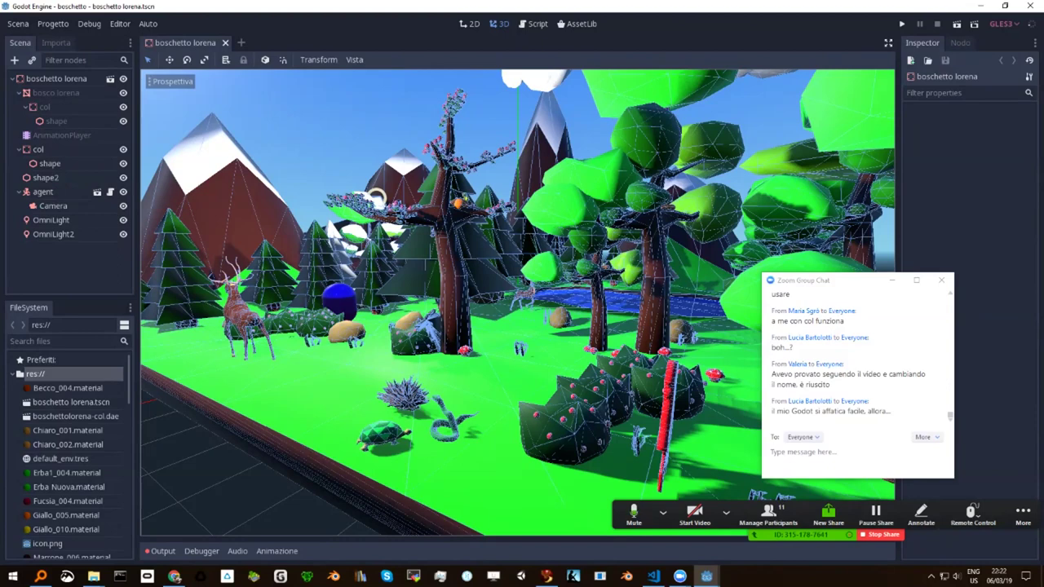
Select the col body and the agent node, framing the view on the agent.
click(38, 149)
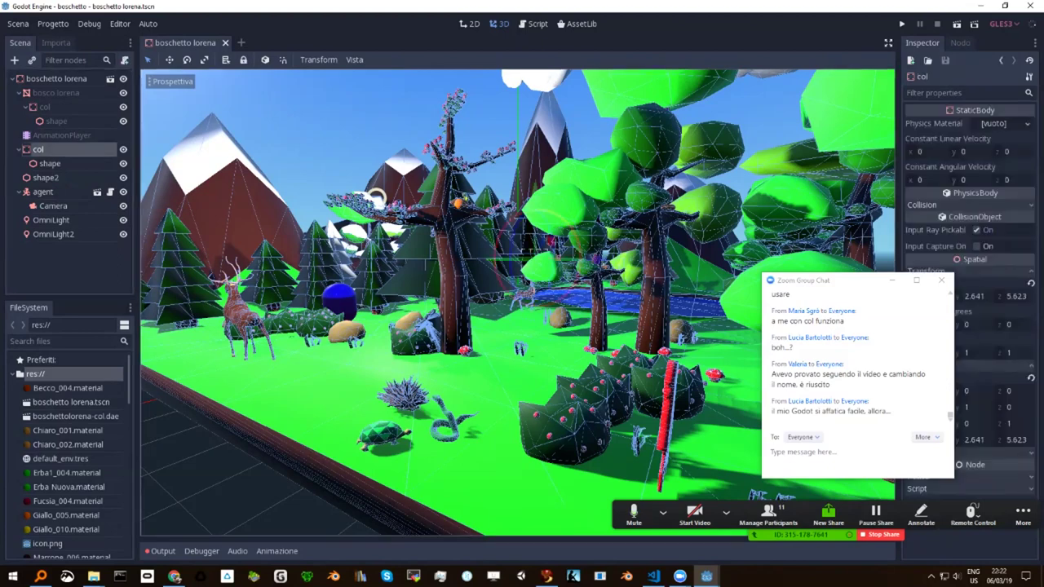
middle_drag(522, 302, 146, 423)
right_drag(147, 423, 147, 423)
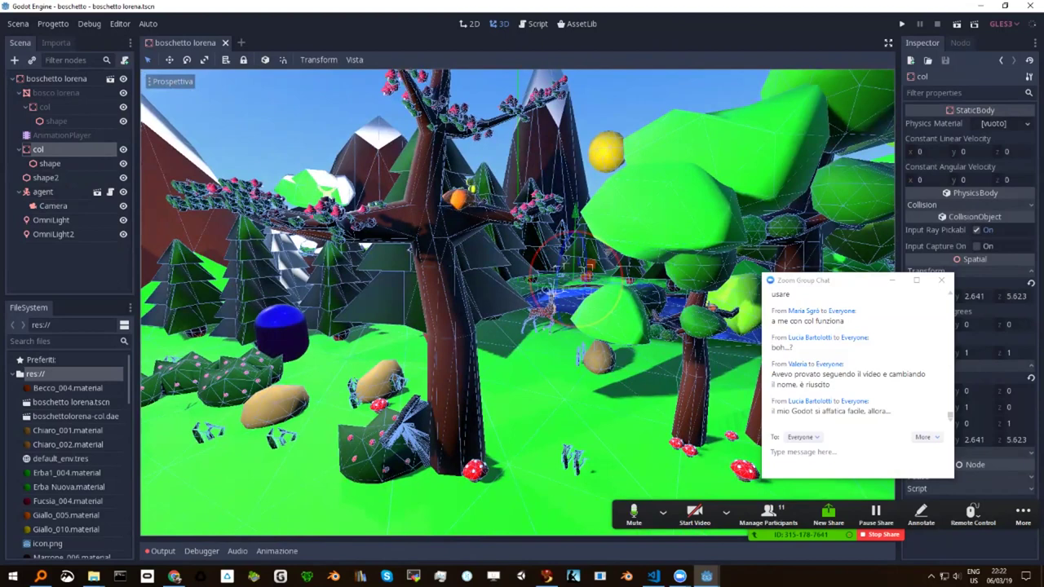
click(43, 192)
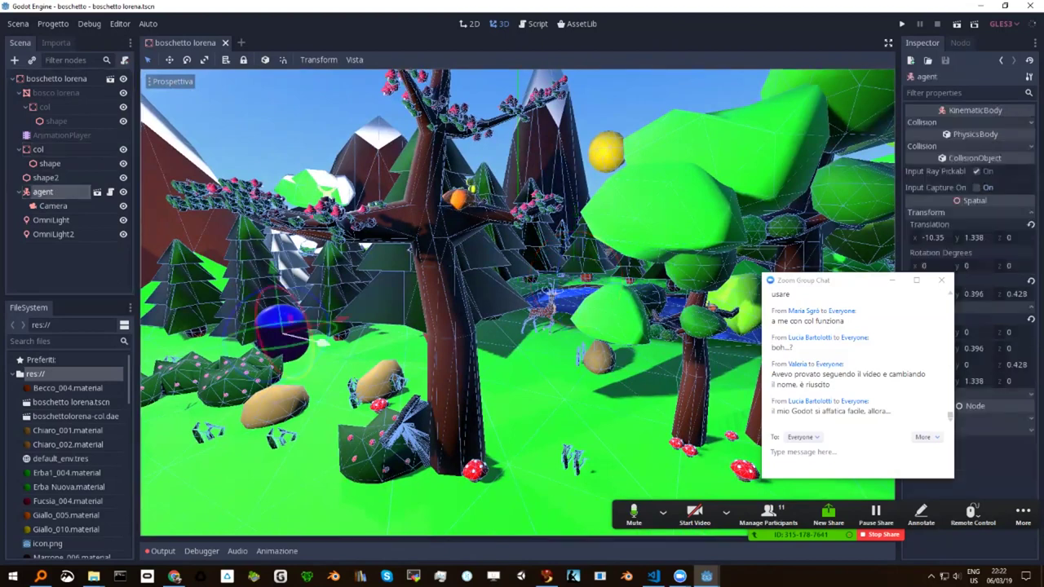
key(f)
middle_drag(518, 302, 518, 302)
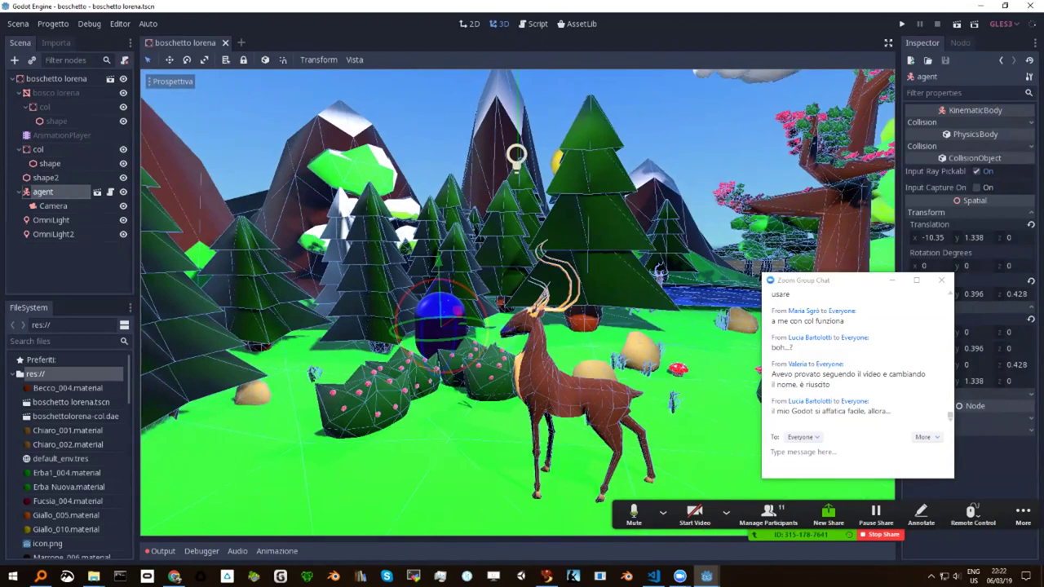
scroll(517, 302, down, 10)
scroll(517, 302, up, 4)
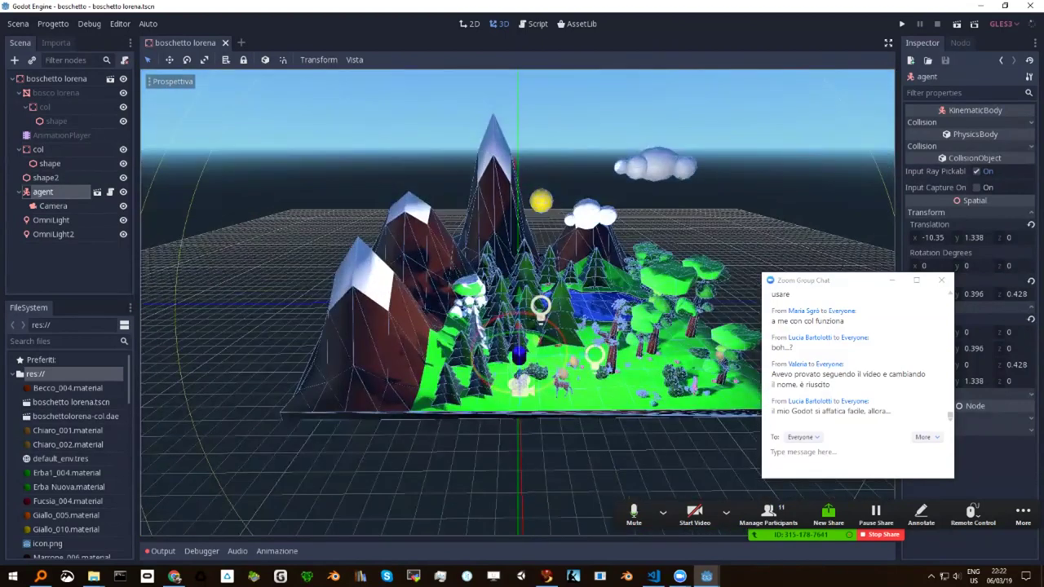
Select the OmniLight, orbit toward the forest and deer, then show player.gd.
click(50, 220)
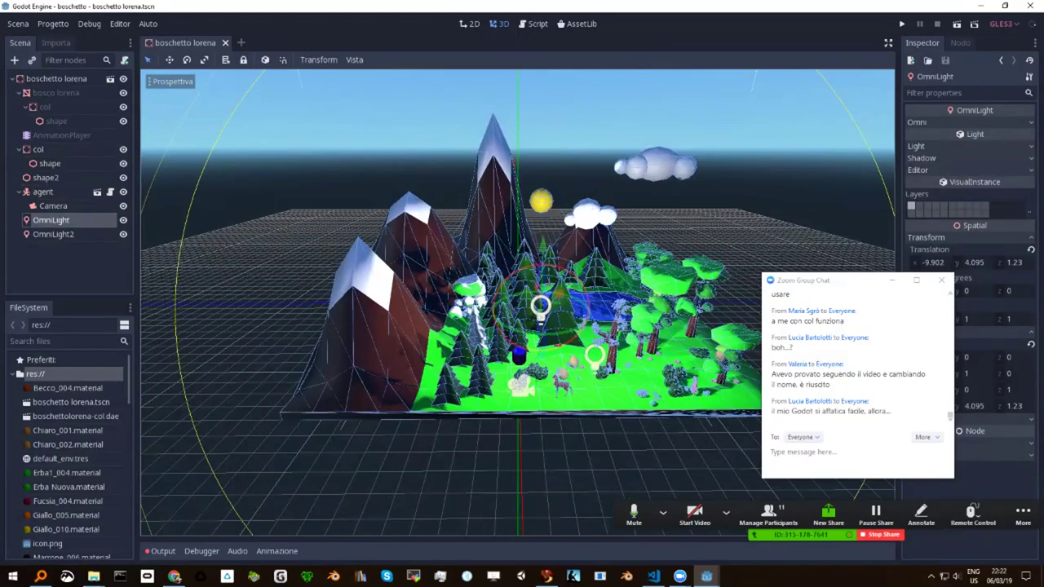
middle_drag(523, 327, 588, 326)
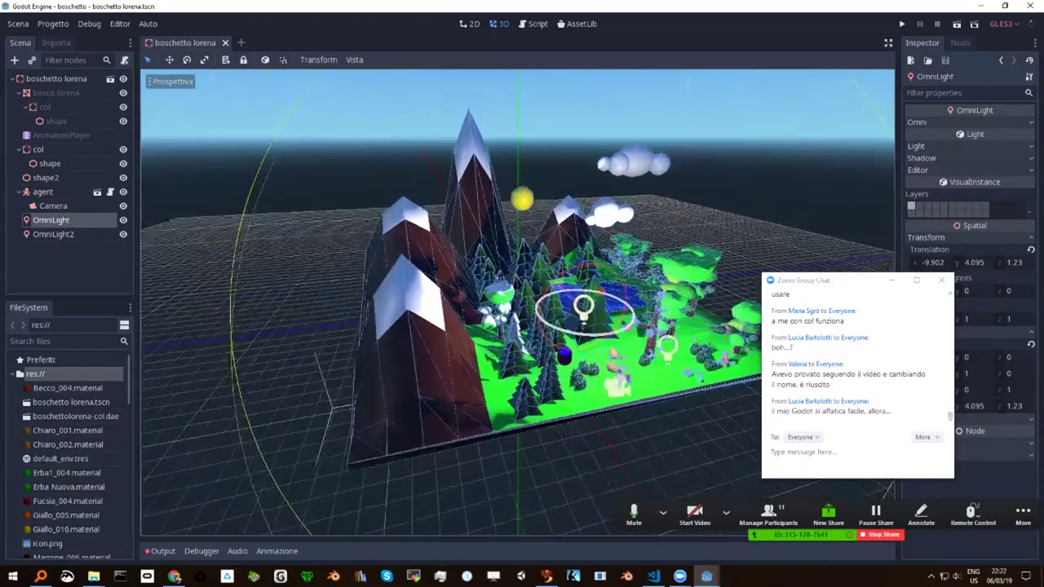
middle_drag(522, 326, 441, 327)
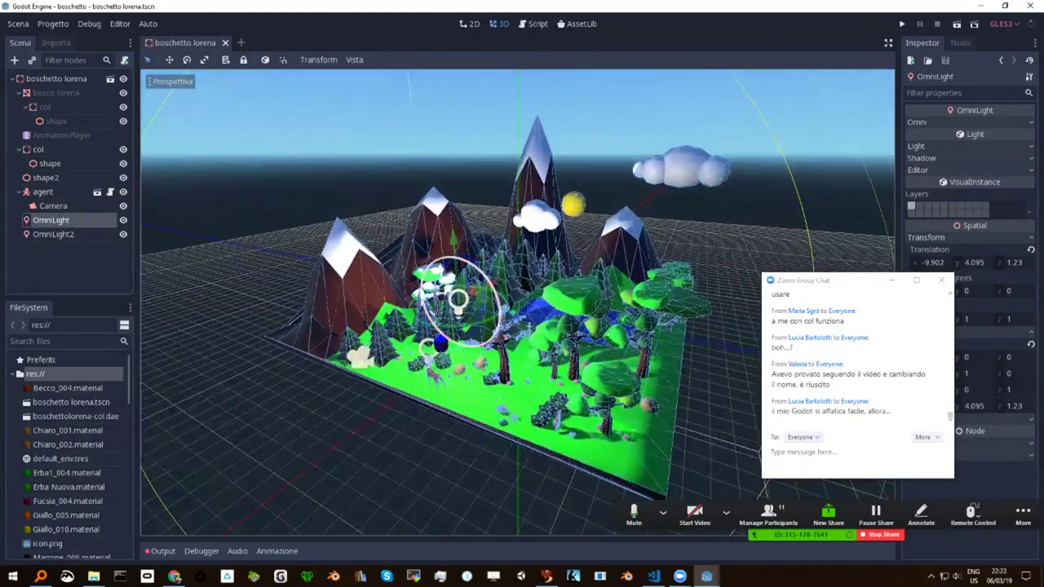
scroll(147, 422, up, 2)
scroll(147, 423, up, 2)
scroll(147, 423, up, 2)
scroll(147, 423, up, 2)
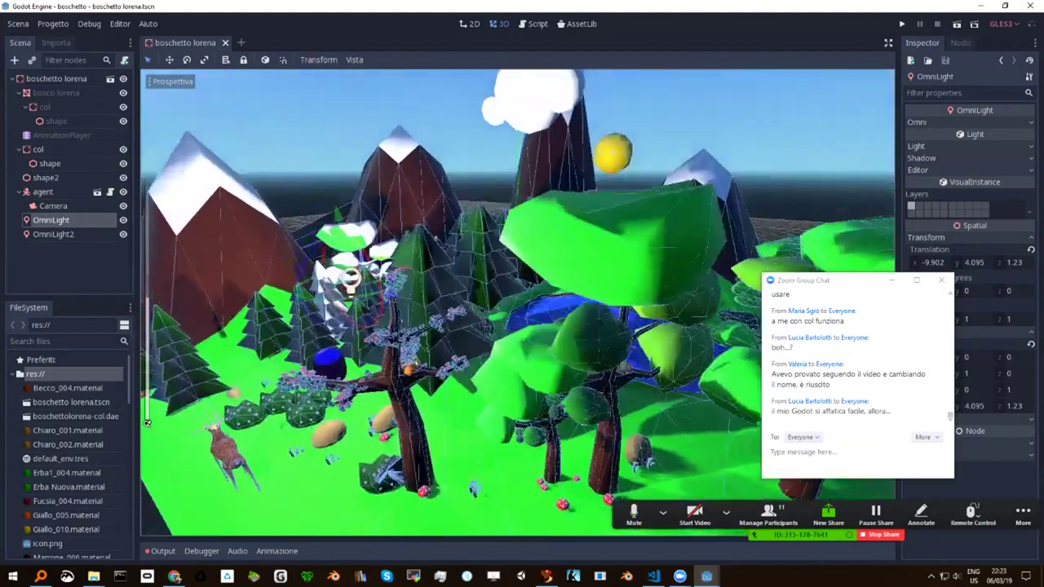
scroll(147, 422, down, 2)
scroll(147, 423, down, 2)
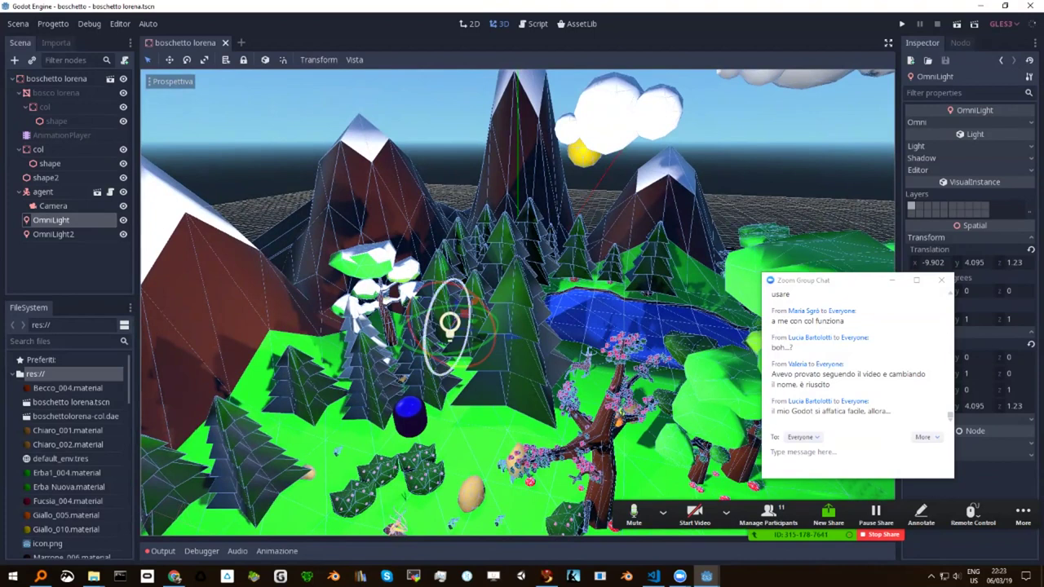
middle_drag(451, 322, 537, 255)
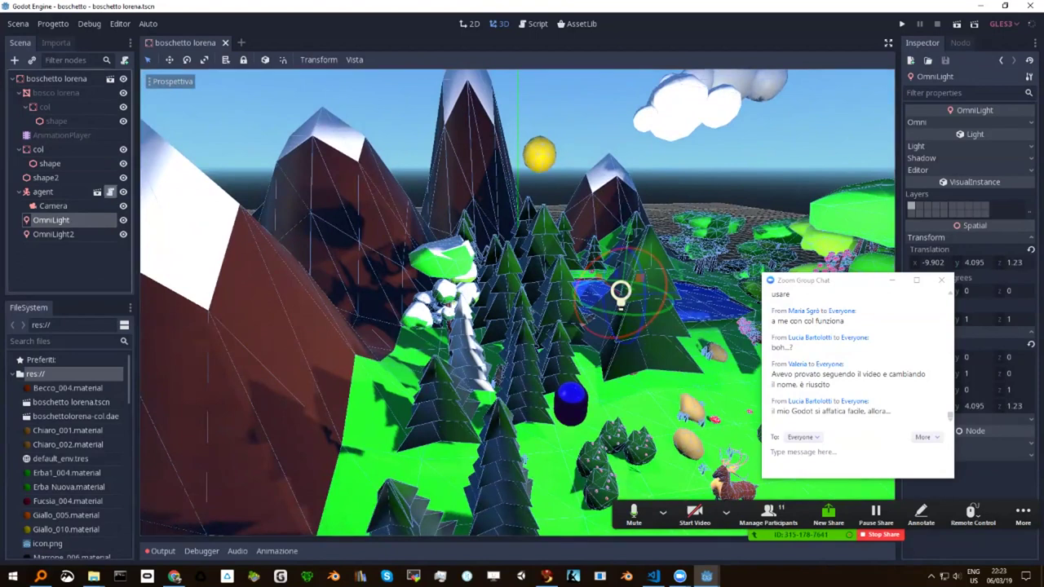
key(ctrl+F3)
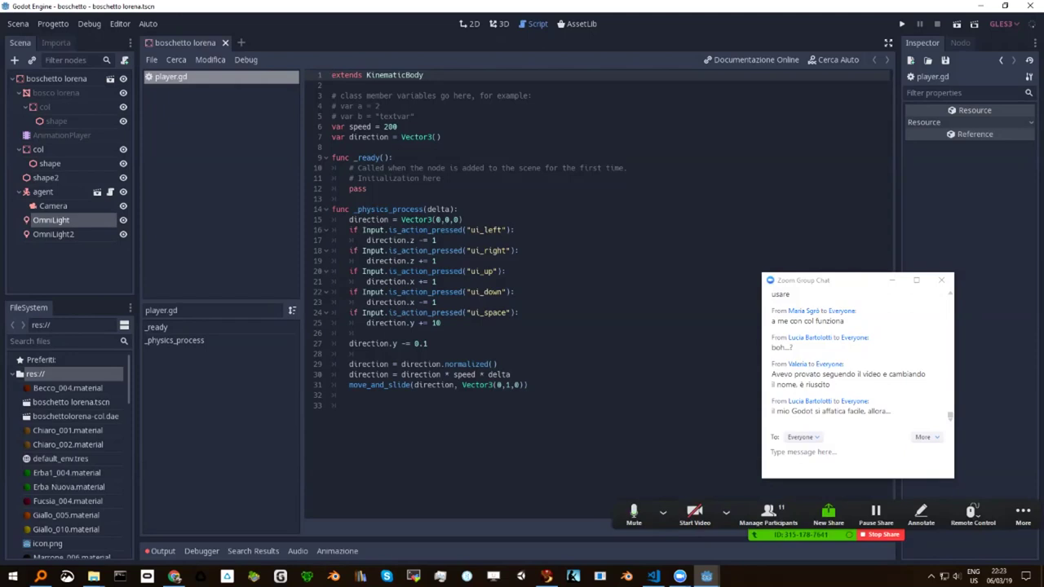
Highlight the _physics_process arrow-key checks and gravity line, then save with Ctrl+S.
drag(332, 209, 349, 406)
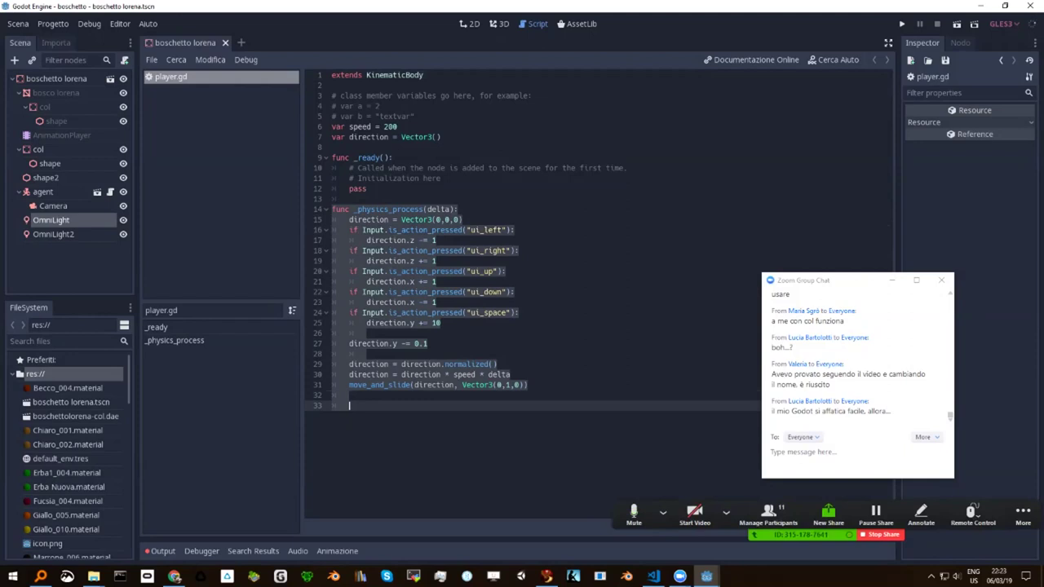
click(441, 323)
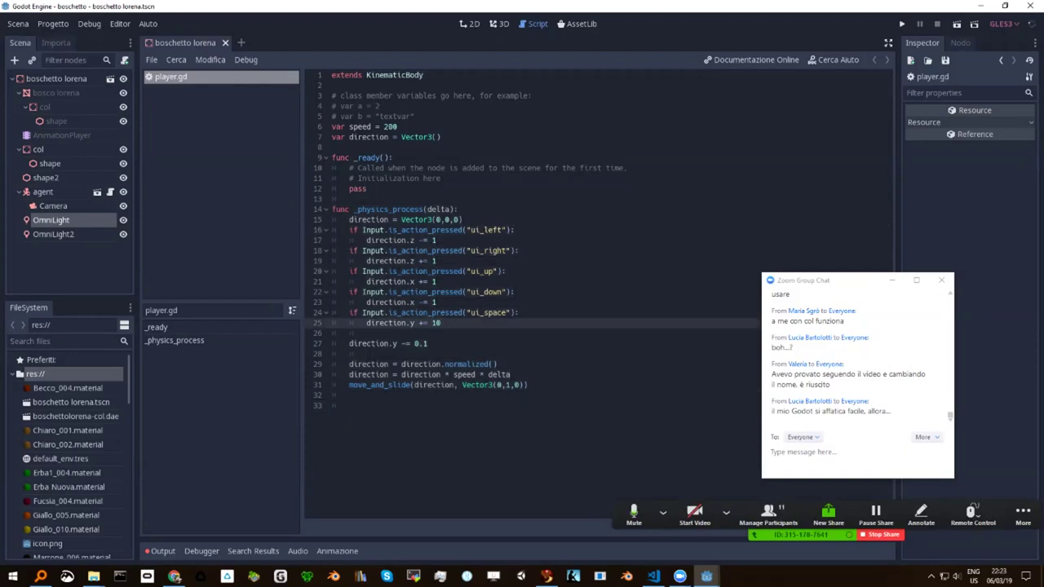
drag(350, 230, 459, 292)
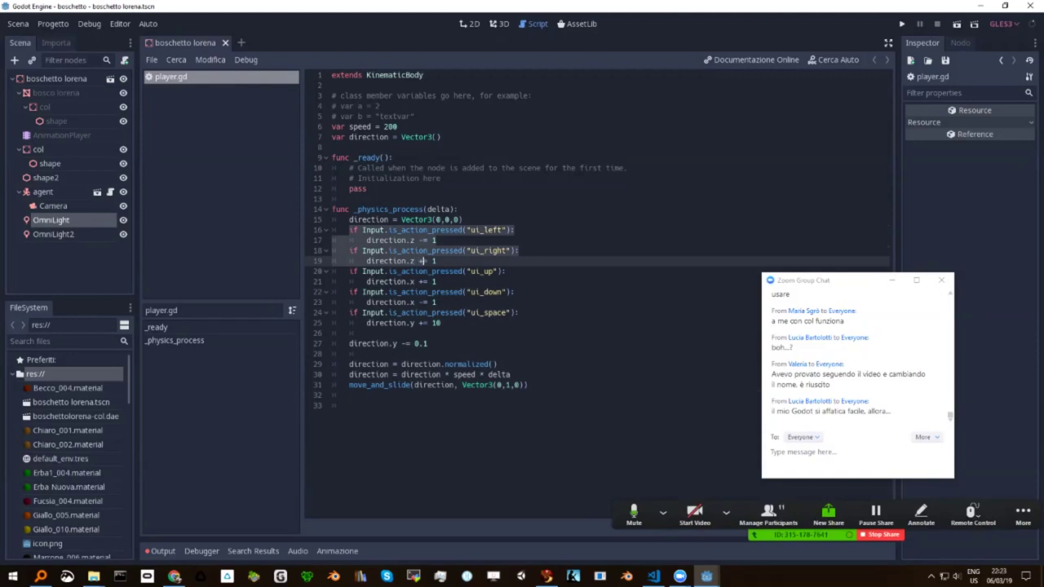
mouse_move(459, 292)
mouse_down()
mouse_move(438, 303)
mouse_move(441, 323)
mouse_up()
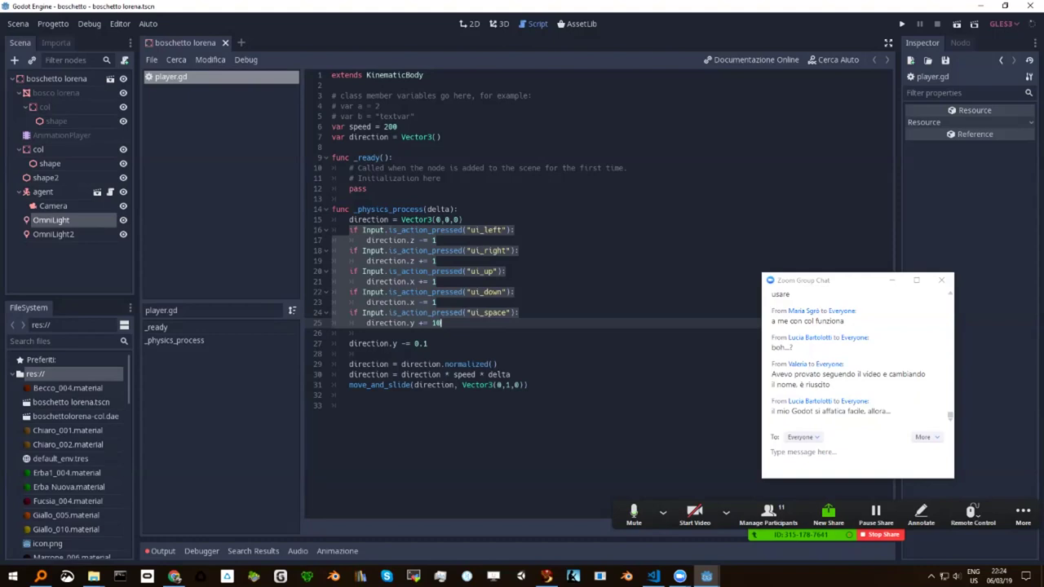
drag(349, 344, 430, 344)
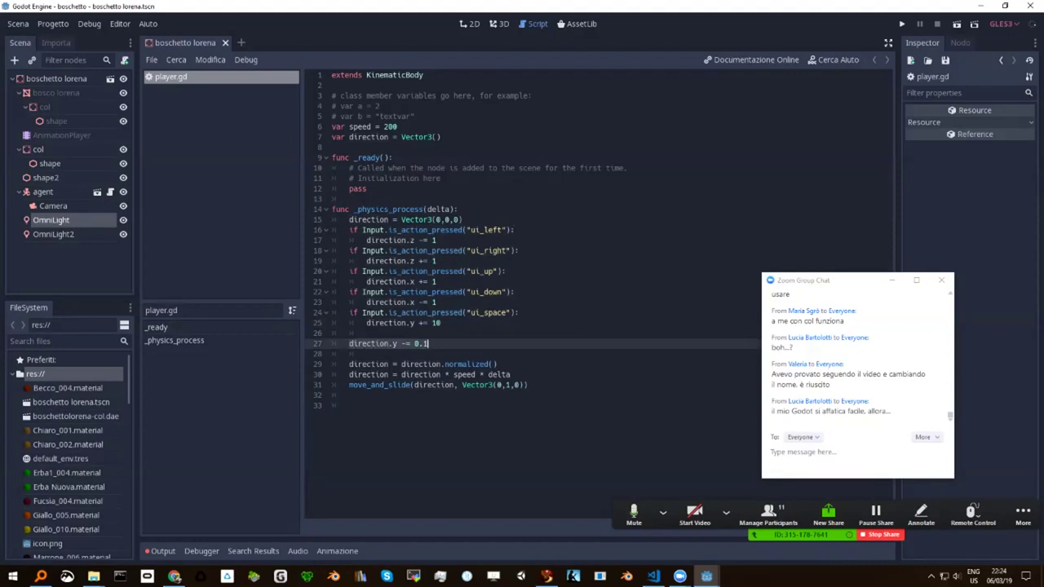
click(429, 343)
key(ctrl+s)
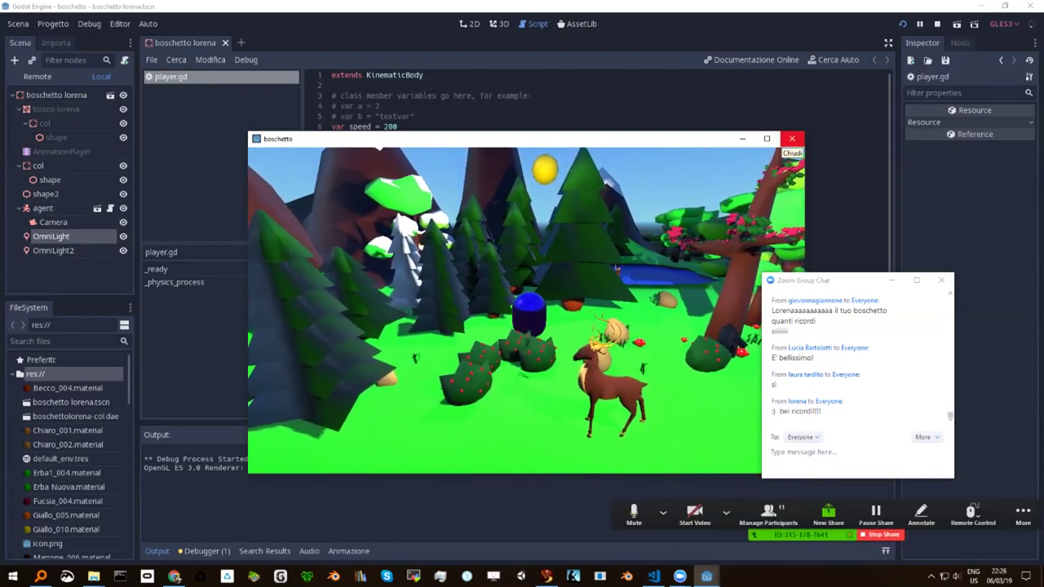
Close the running boschetto game window.
click(792, 139)
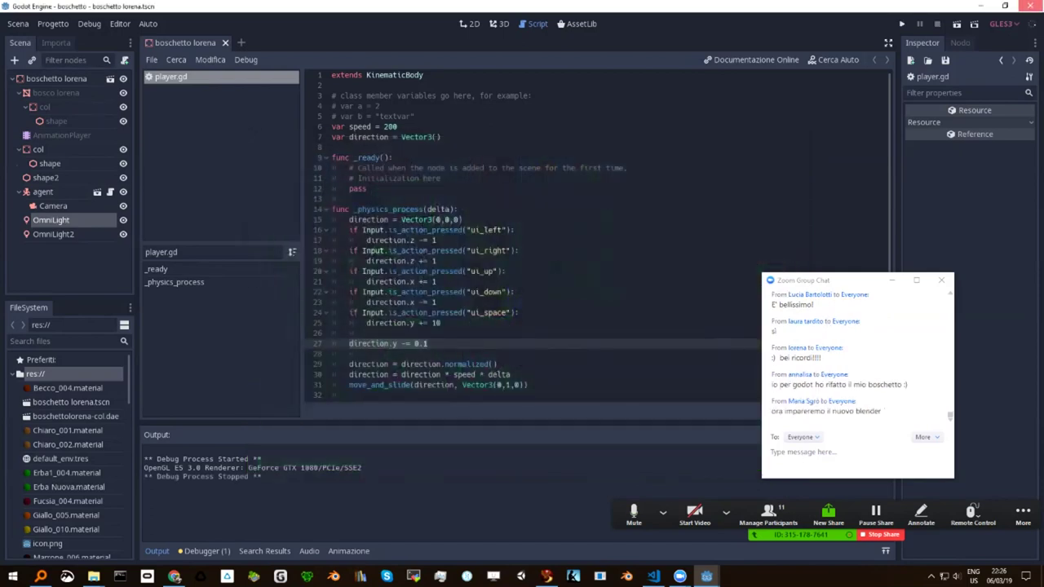
Quit Godot, then open the hopping cat folder's project.godot from godot-master.
click(1031, 6)
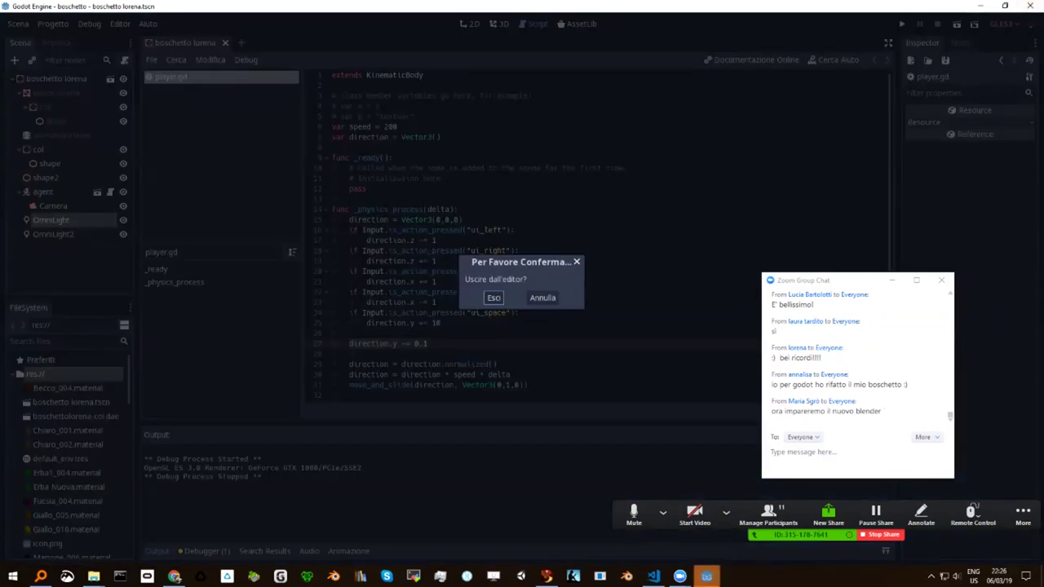
click(494, 298)
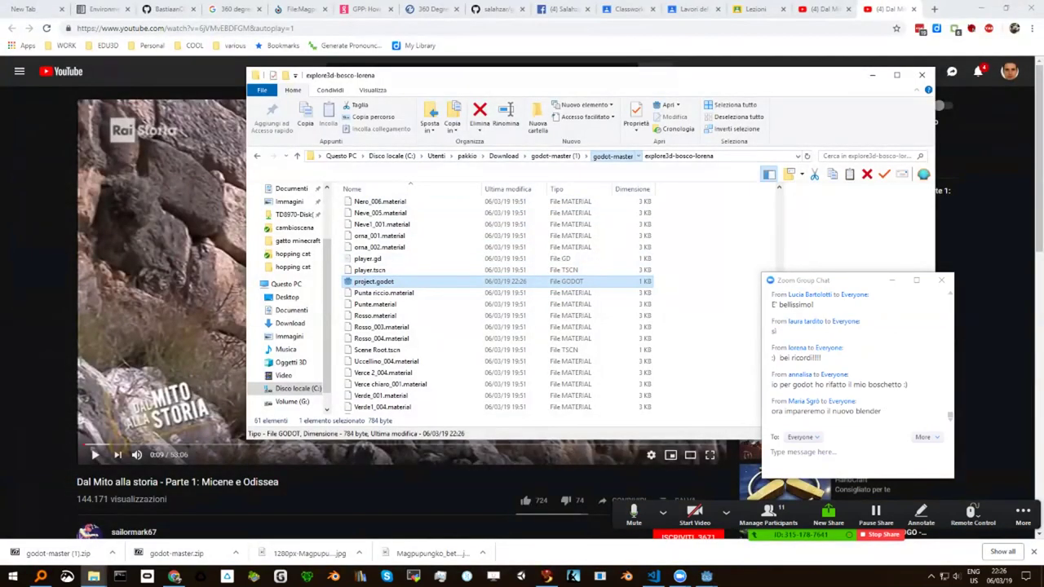
click(612, 155)
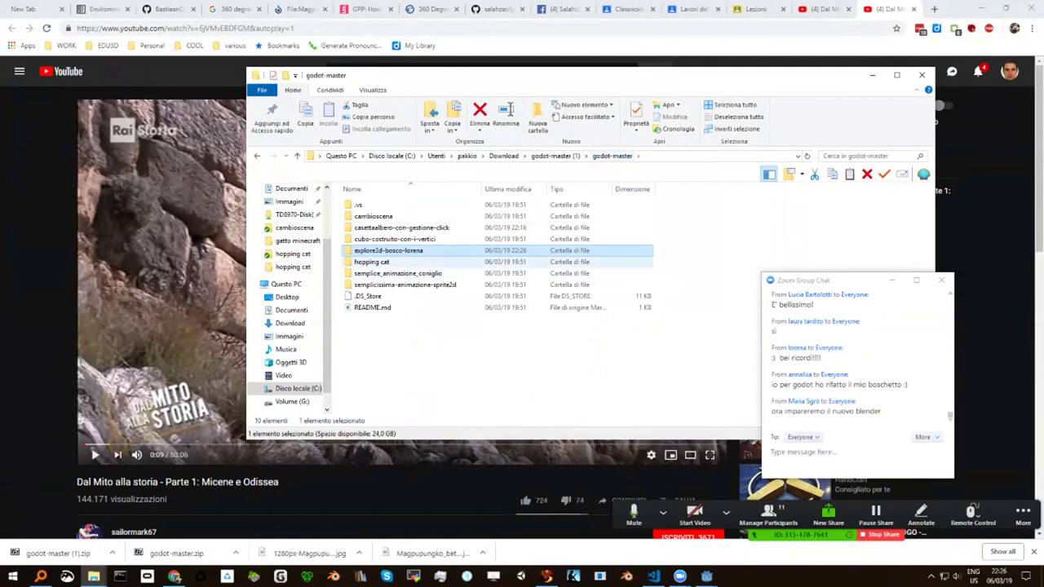
double_click(372, 262)
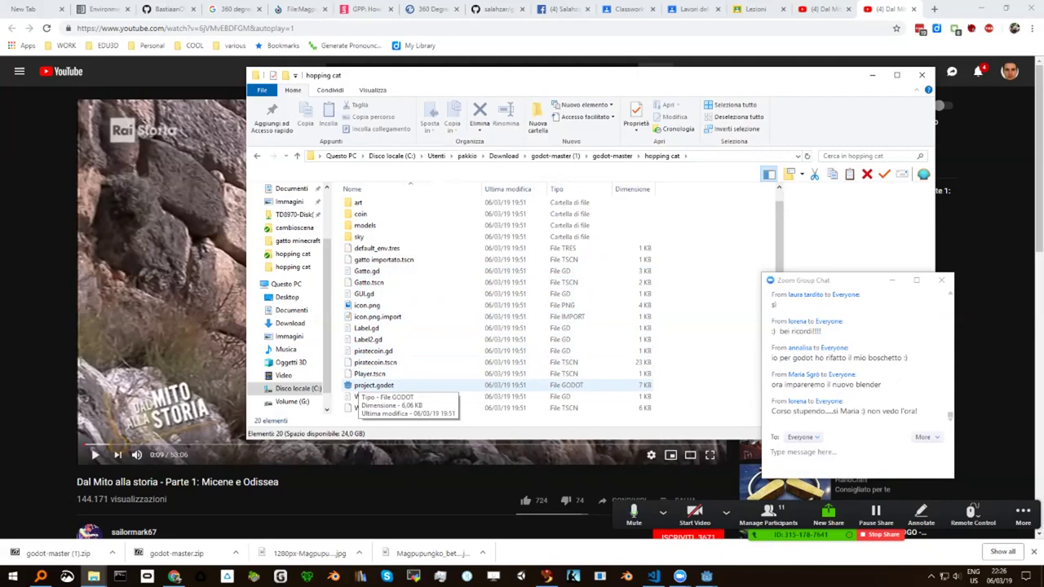
double_click(351, 387)
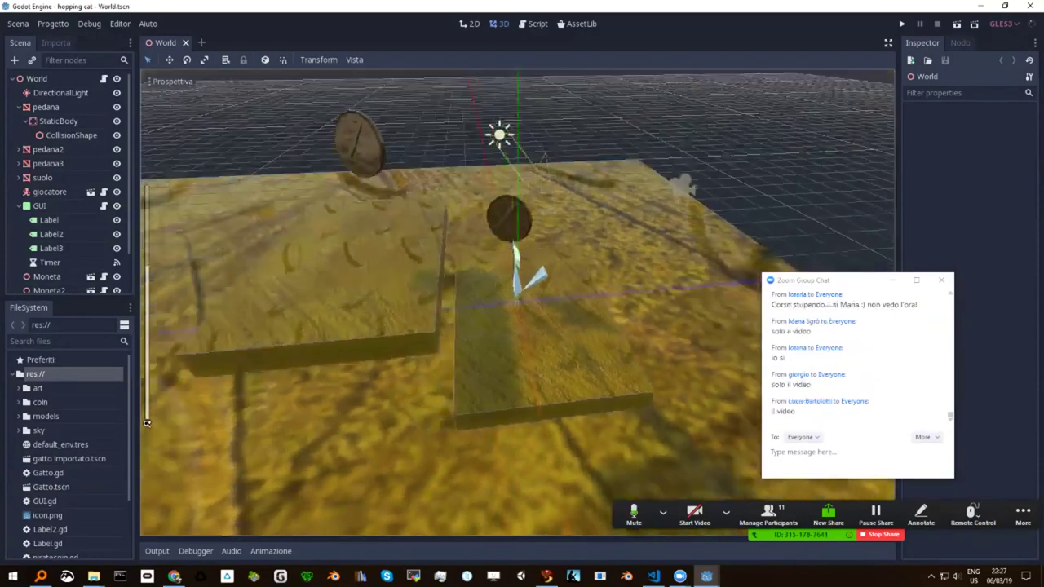
Orbit the World scene view in toward the cat and the coin.
middle_drag(147, 422, 171, 81)
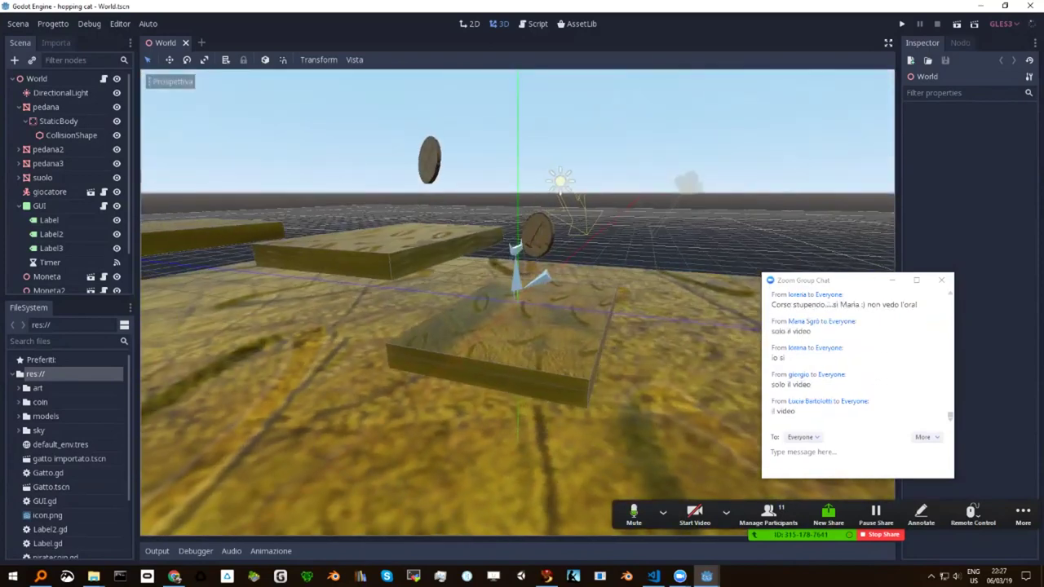
middle_drag(147, 424, 147, 423)
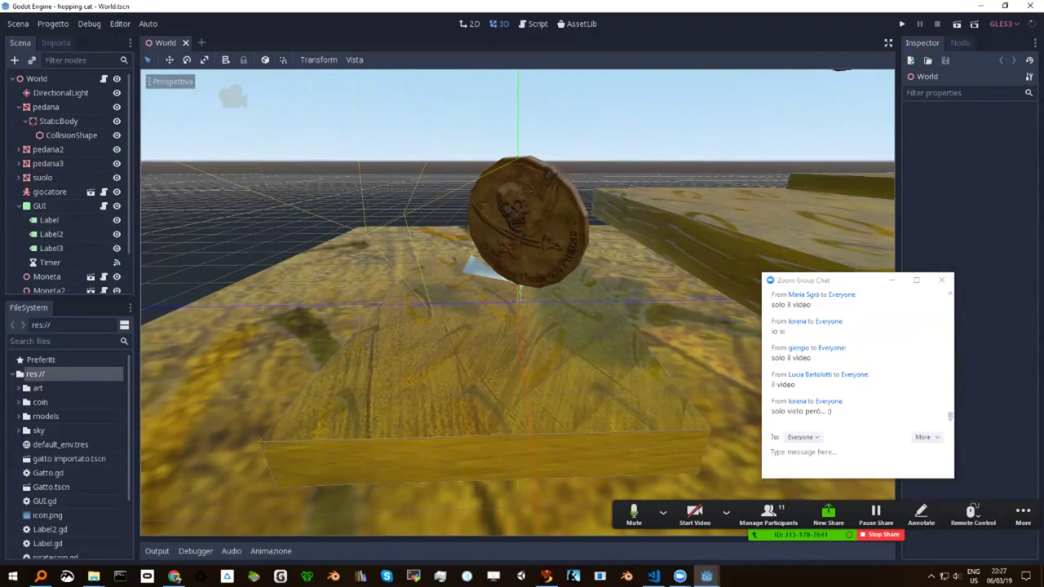
middle_drag(147, 423, 147, 424)
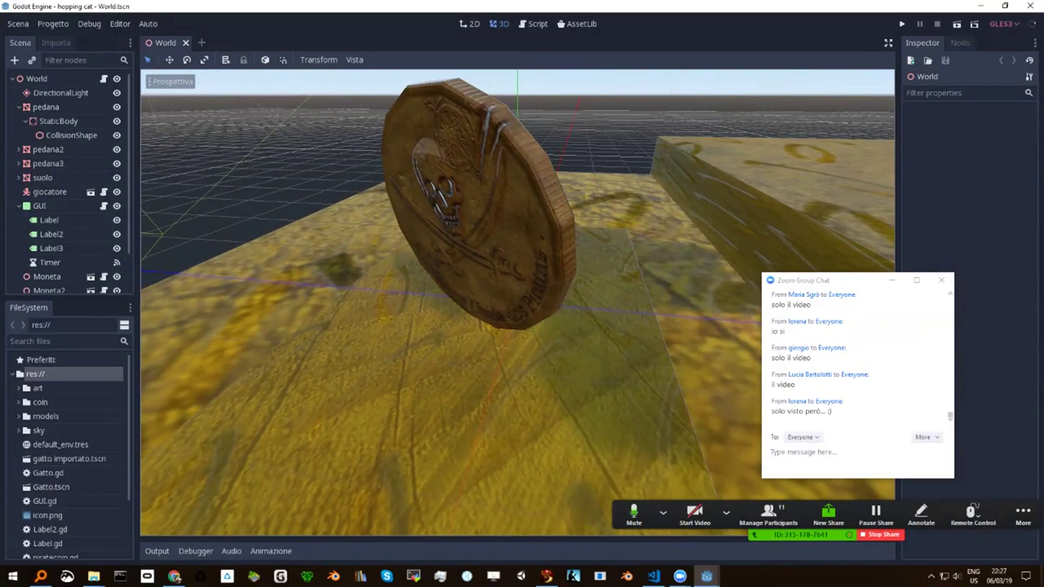
middle_drag(147, 423, 147, 423)
middle_drag(827, 500, 828, 500)
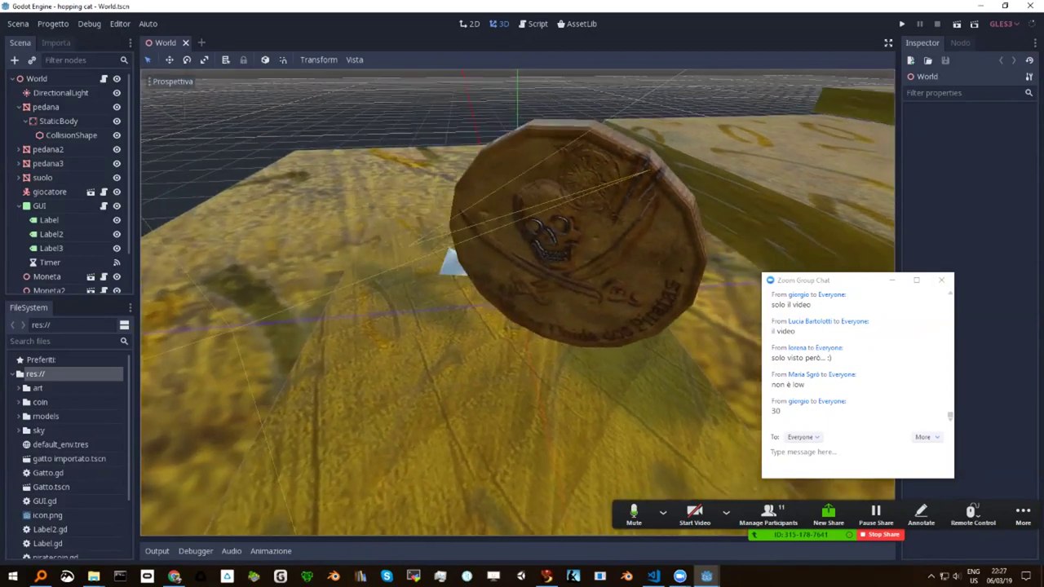
middle_drag(827, 501, 827, 500)
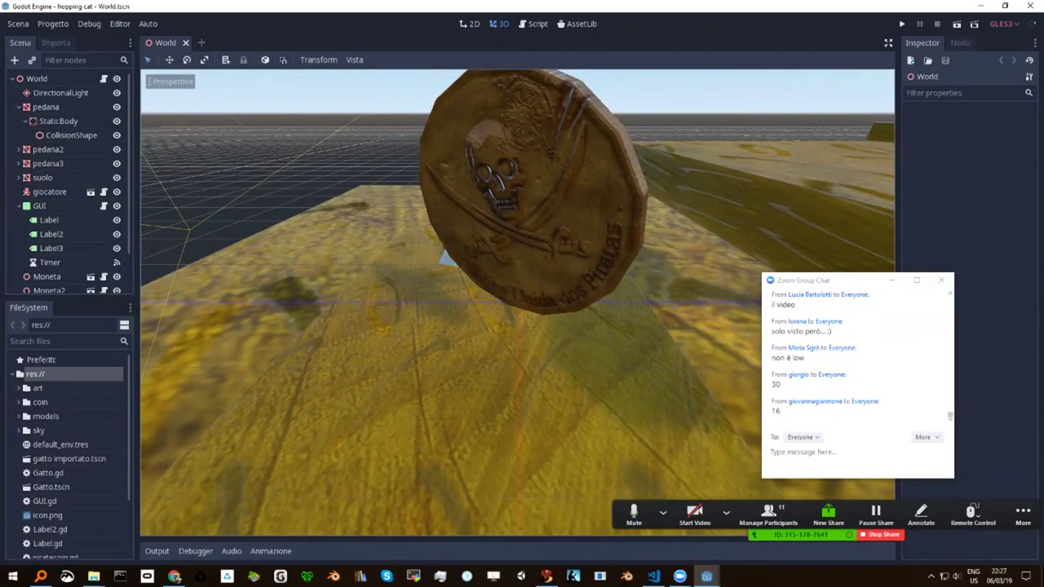
middle_drag(147, 423, 147, 423)
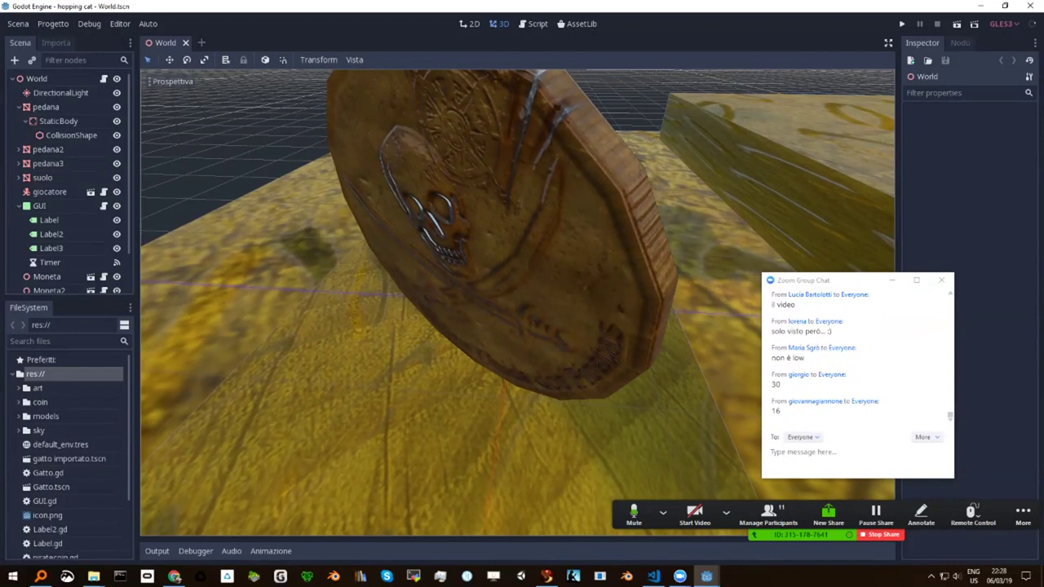
Send 'normal map' in the meeting chat.
click(800, 452)
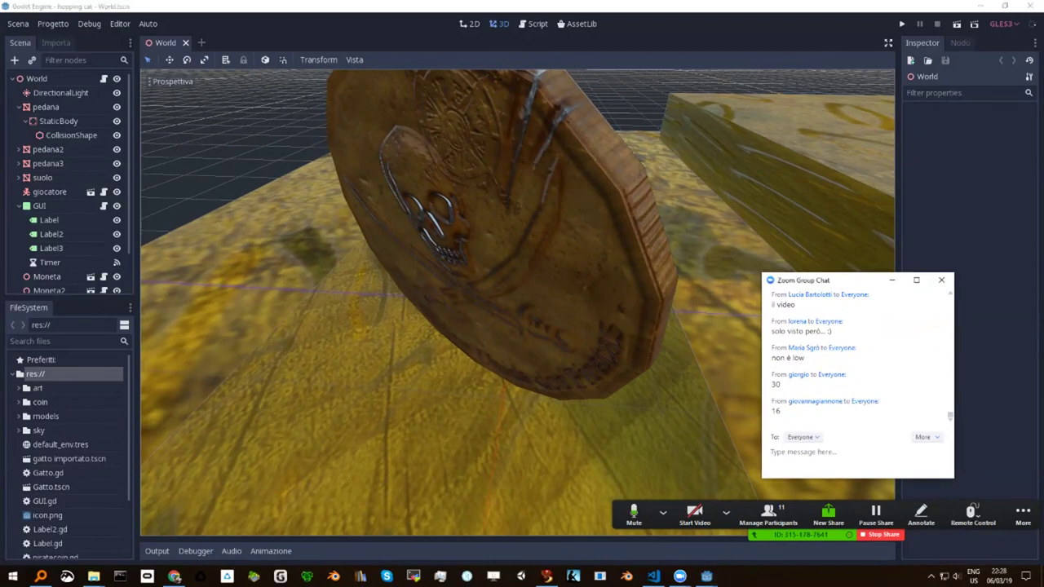
text(normal )
text(map)
key(Return)
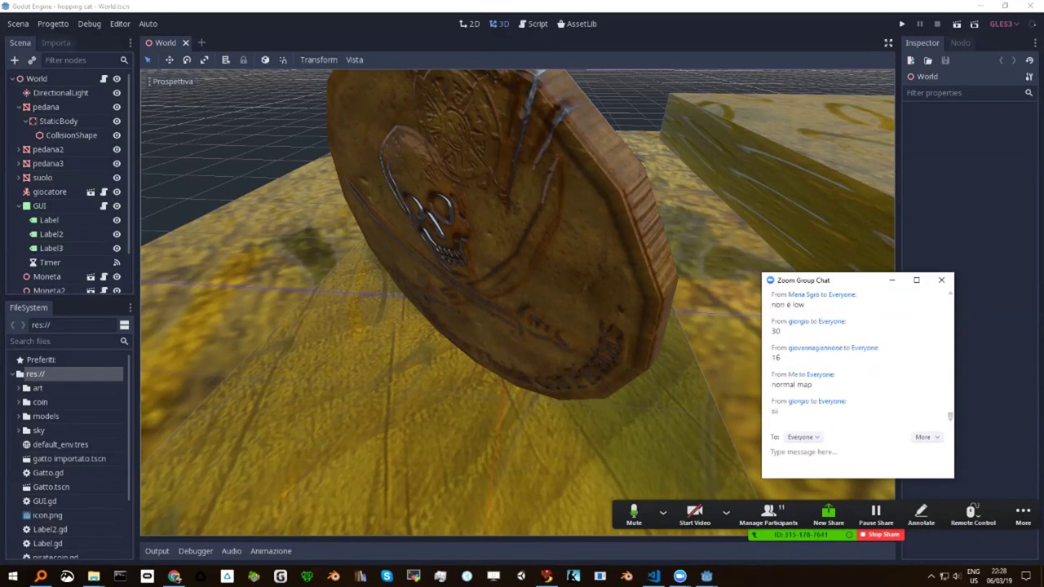
Orbit around the coin to view its top, skull face and edge.
middle_drag(489, 327, 530, 269)
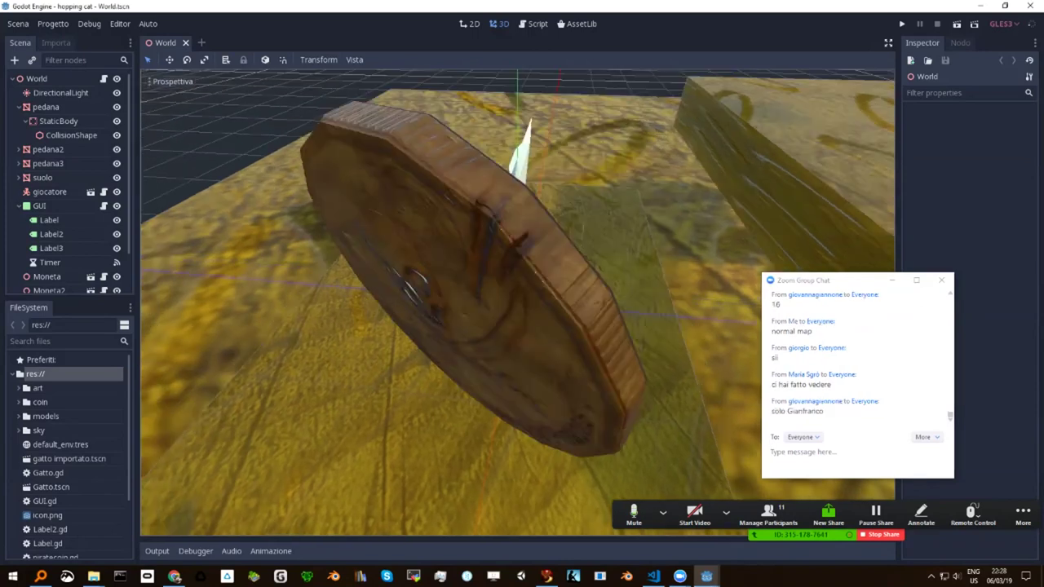
middle_drag(489, 310, 555, 245)
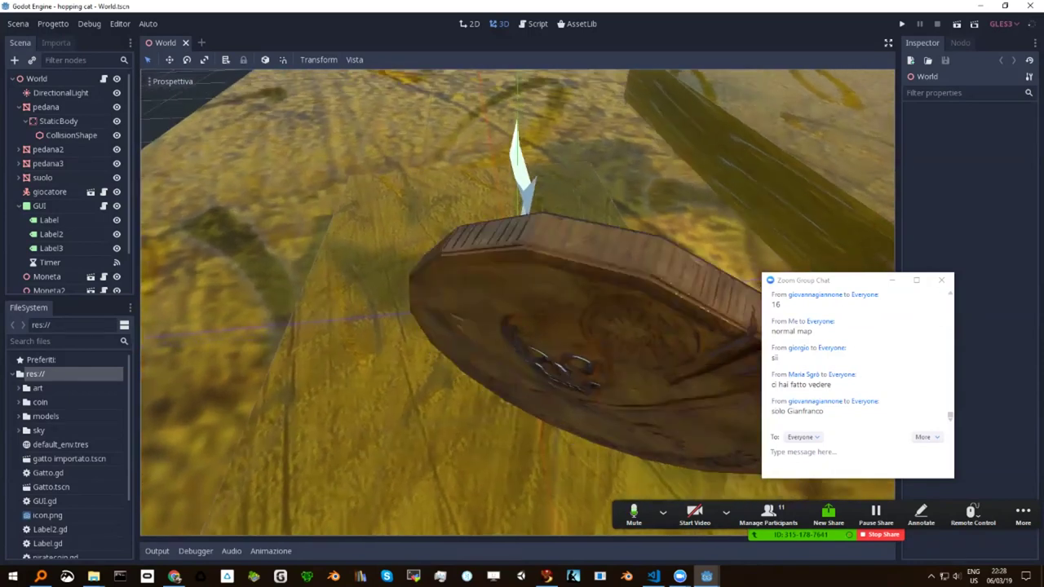
middle_drag(522, 310, 538, 278)
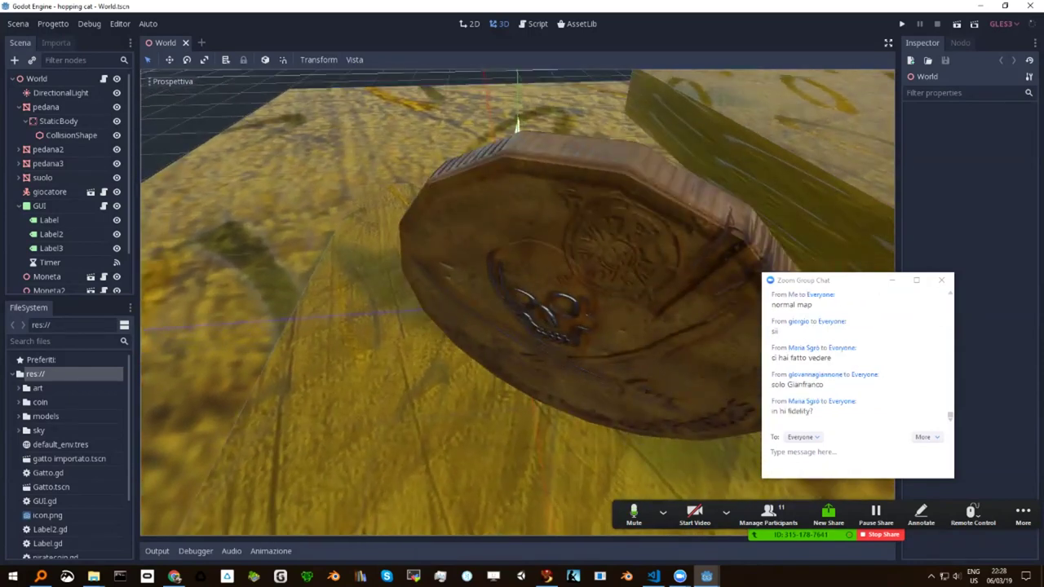
mouse_move(523, 310)
middle_down()
mouse_move(489, 294)
mouse_move(514, 326)
middle_up()
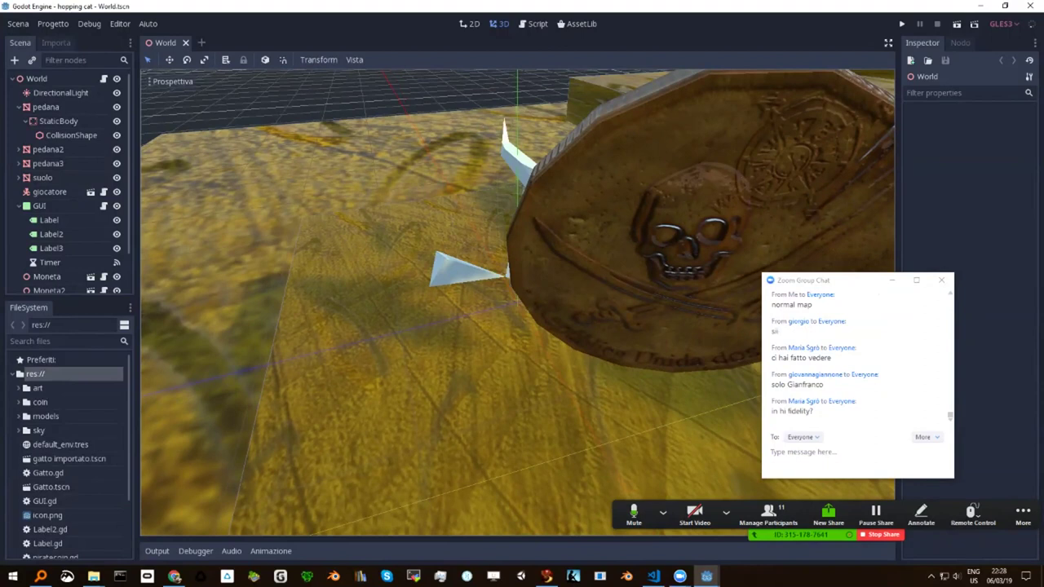
middle_drag(506, 277, 424, 265)
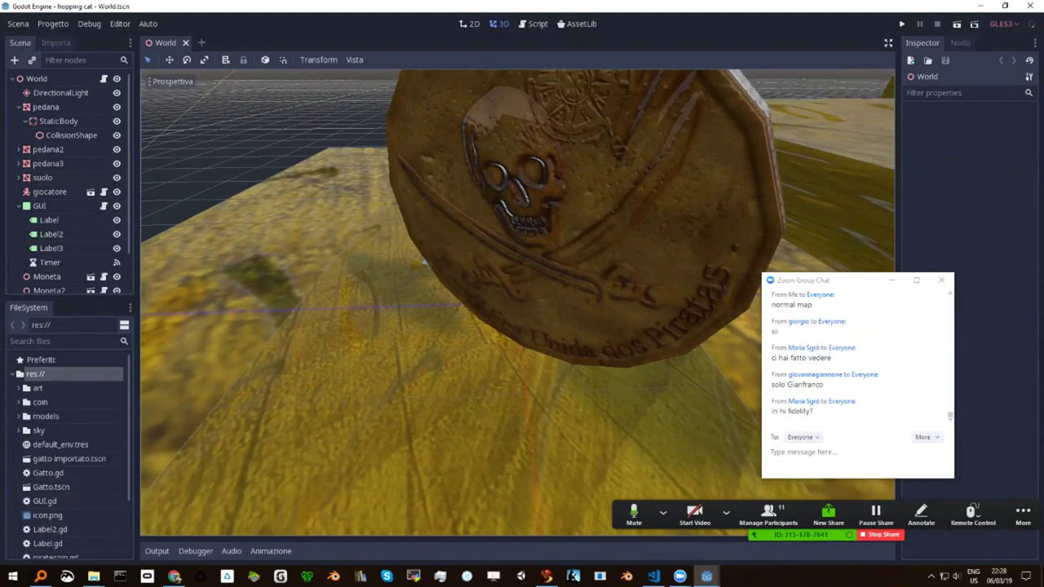
scroll(424, 262, up, 5)
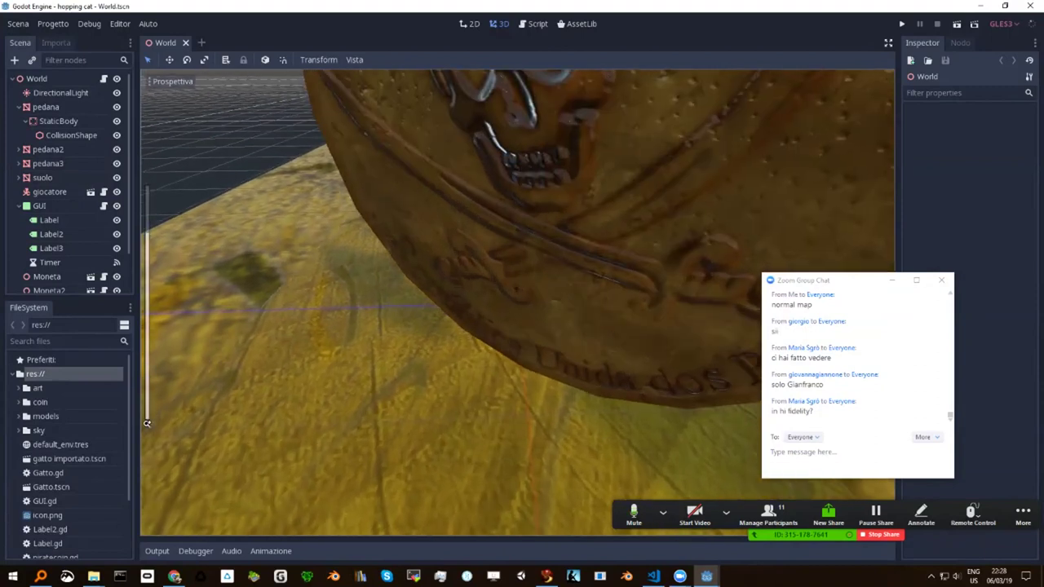
middle_drag(424, 262, 146, 423)
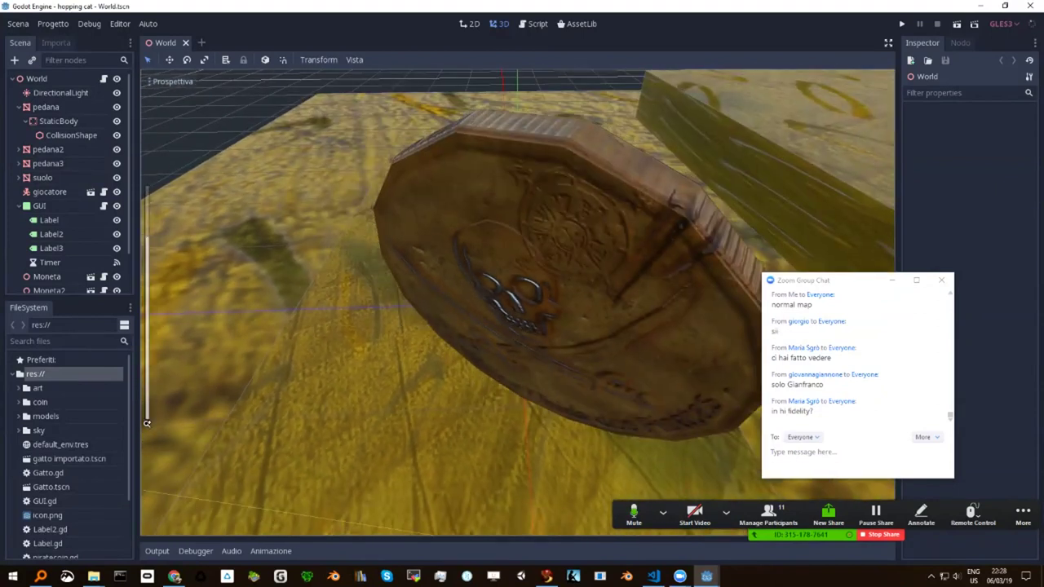
middle_drag(147, 423, 457, 423)
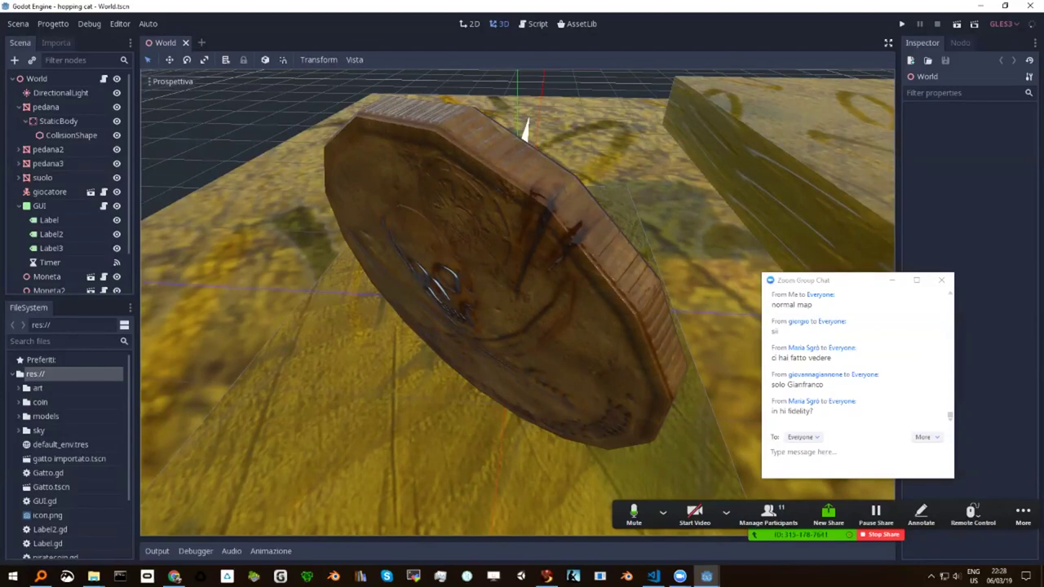
mouse_move(457, 423)
middle_down()
mouse_move(147, 422)
mouse_move(457, 423)
middle_up()
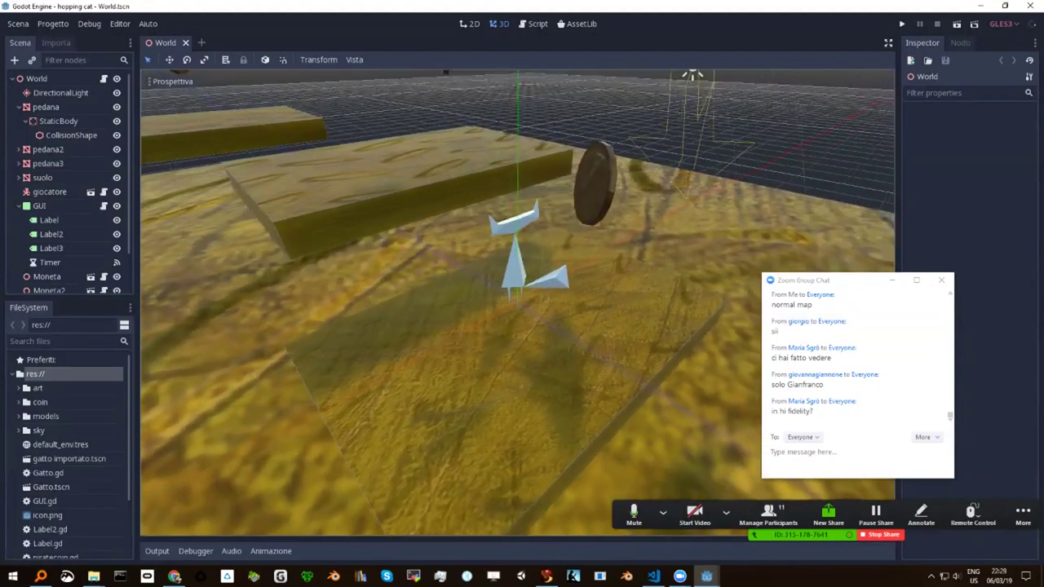
middle_drag(457, 422, 326, 423)
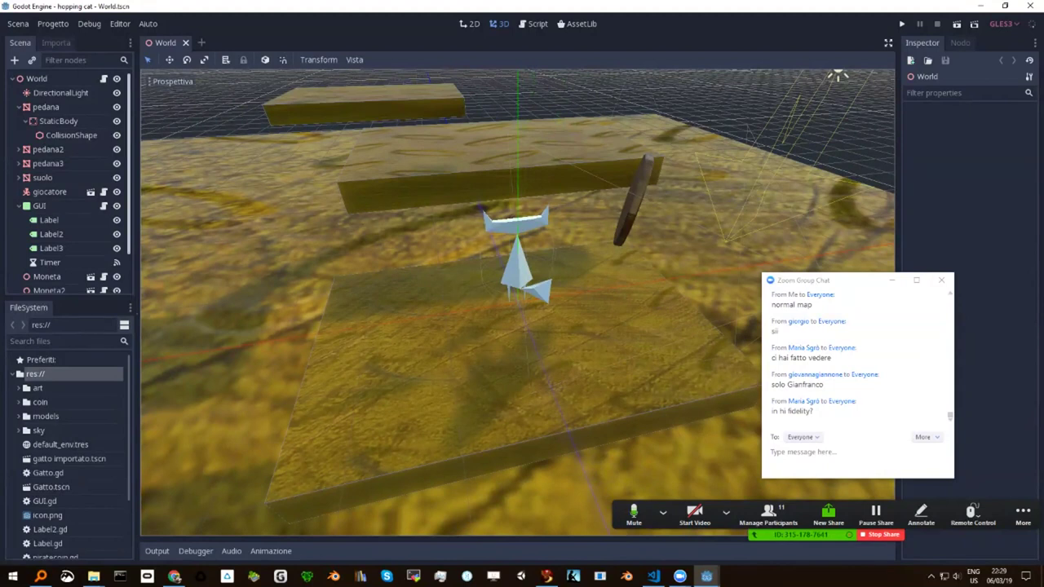
middle_drag(518, 326, 498, 335)
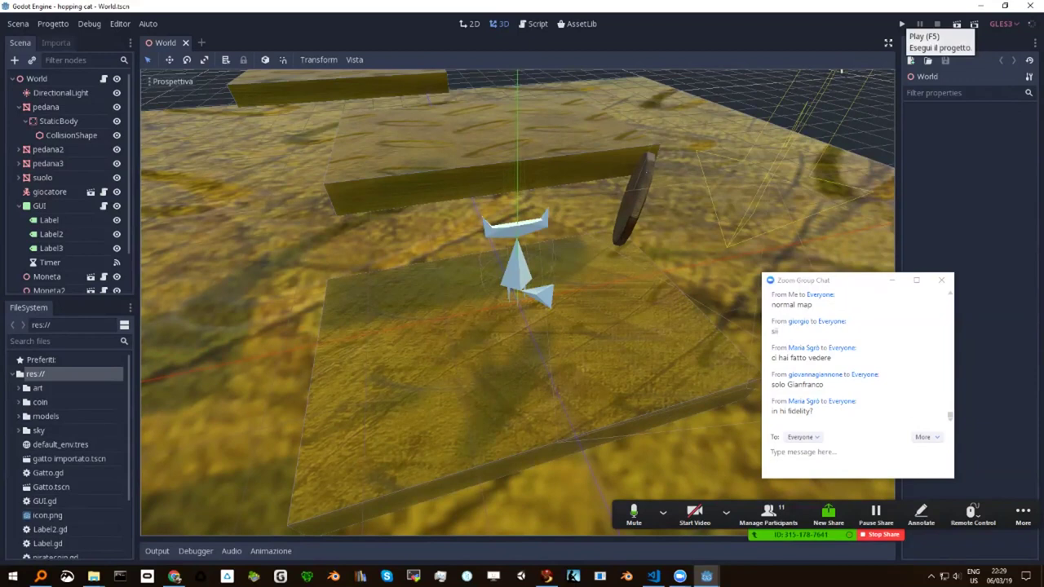
Run the hopping cat game with the Play button.
click(903, 24)
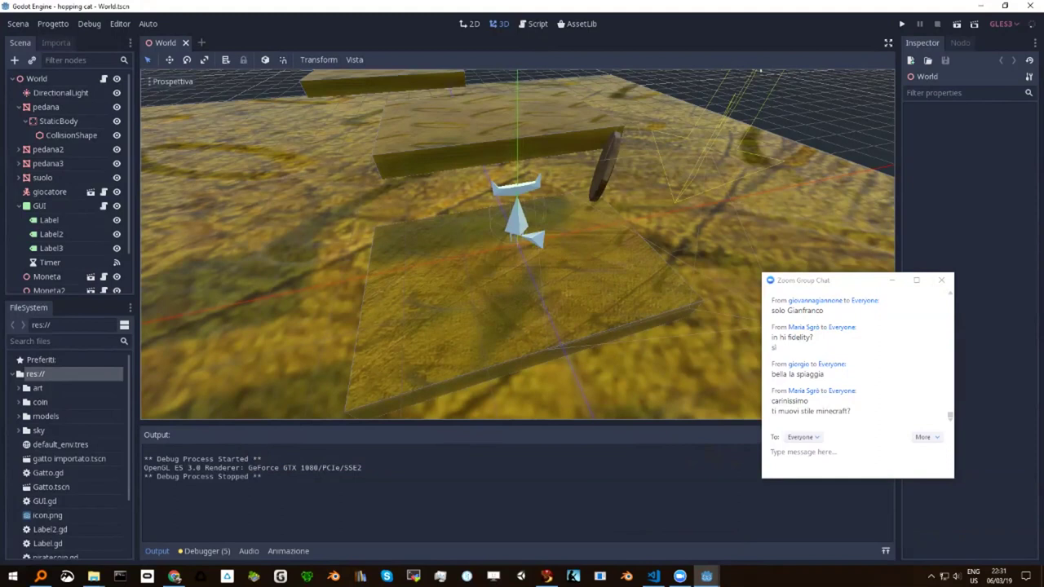
Rerun the game with F5 and zoom the camera while collecting coins to a count of 3.
key(F5)
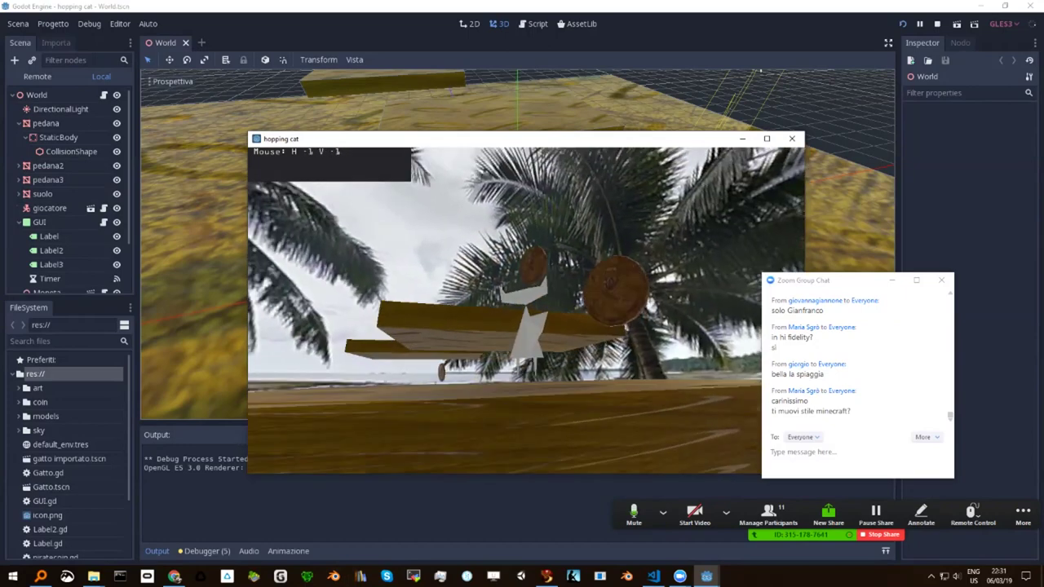
scroll(525, 310, up, 3)
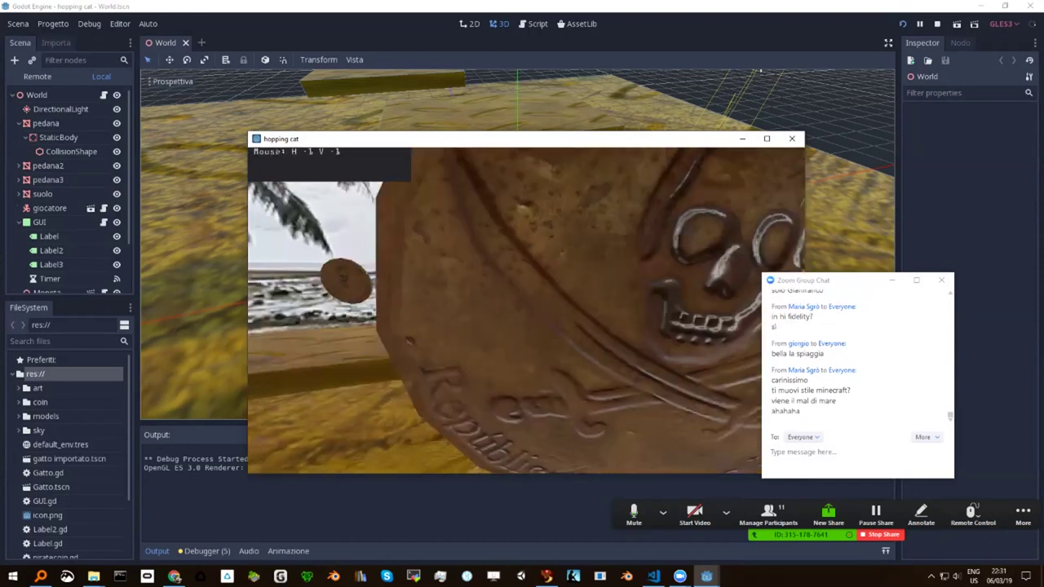
scroll(526, 310, up, 1)
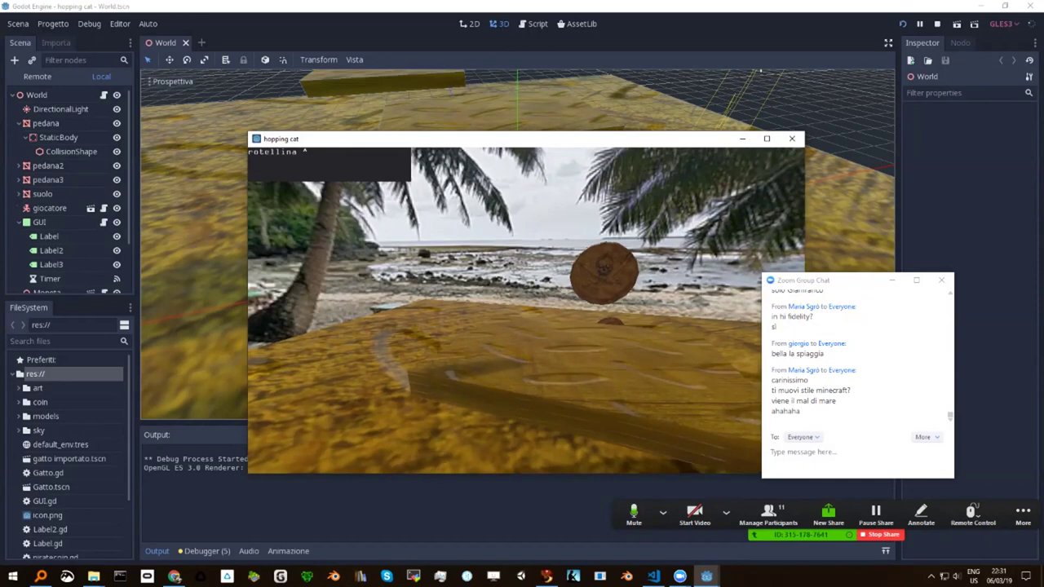
scroll(526, 310, up, 1)
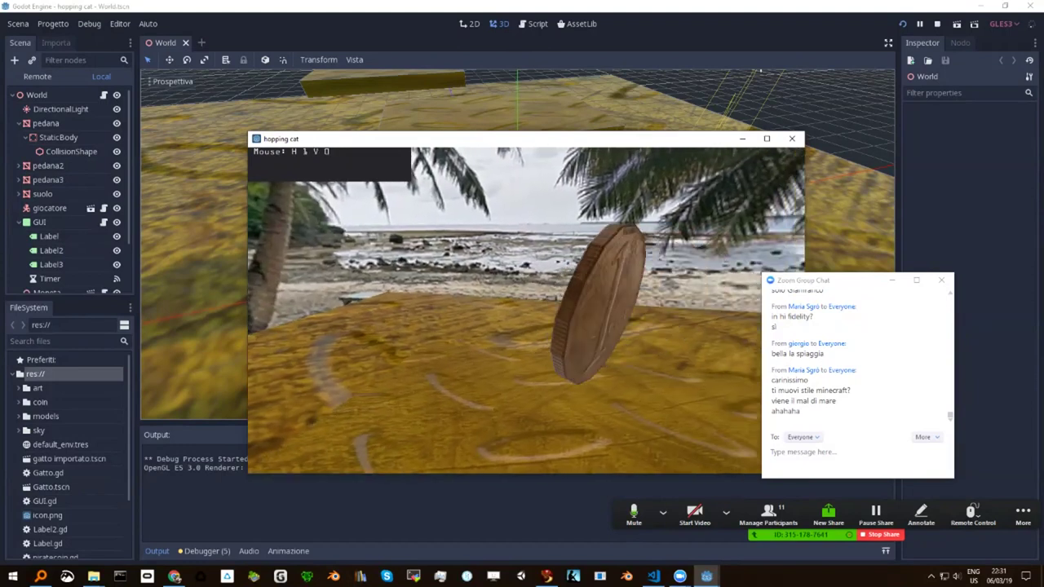
scroll(527, 310, down, 1)
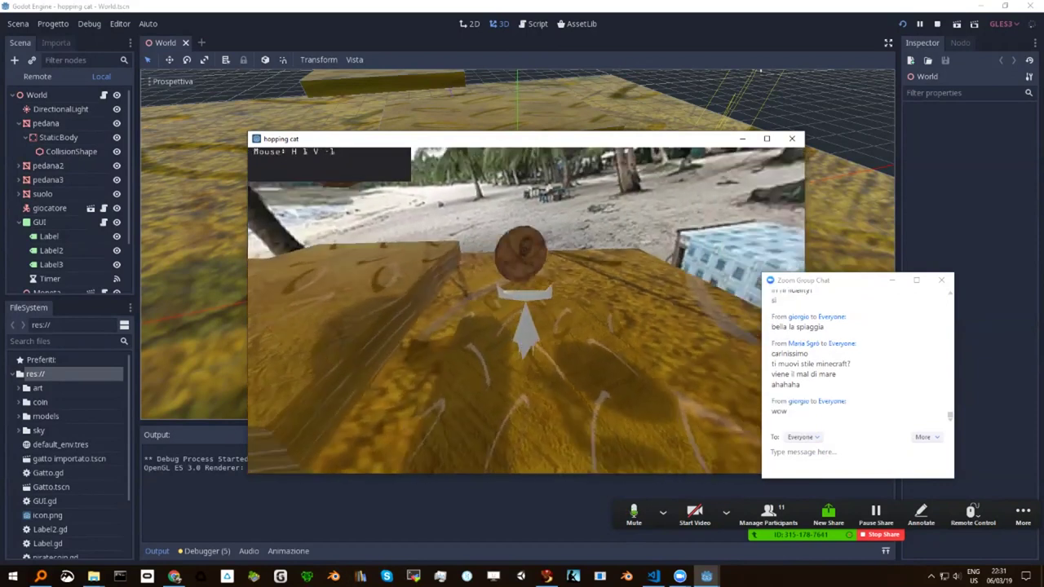
scroll(526, 311, down, 1)
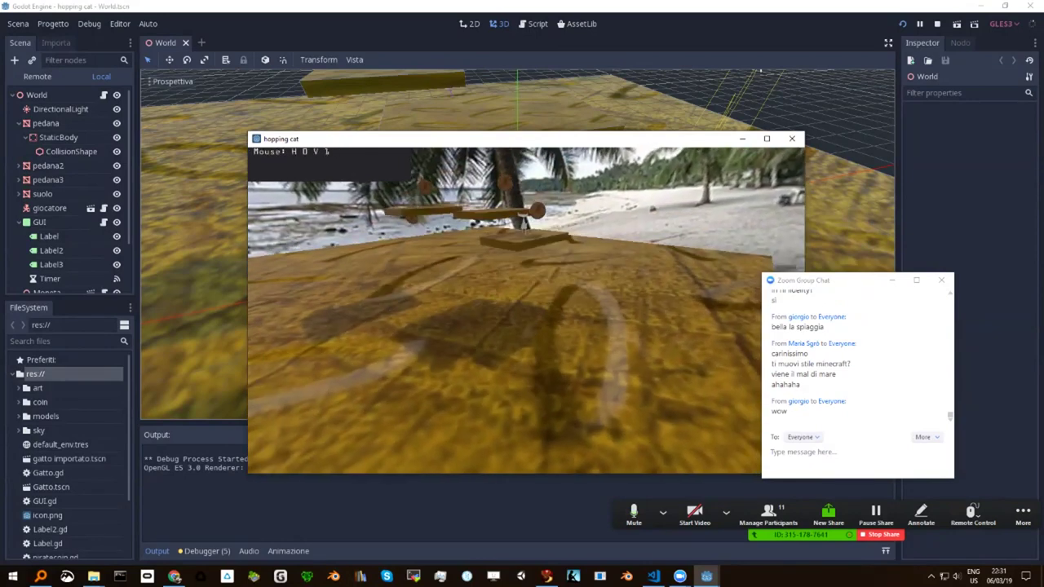
scroll(527, 310, down, 2)
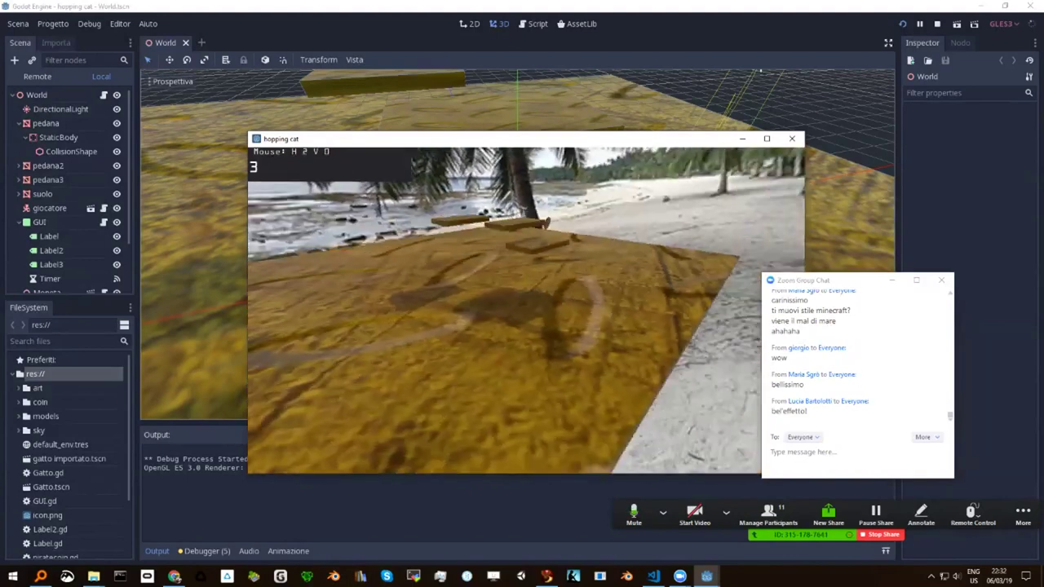
scroll(526, 310, up, 1)
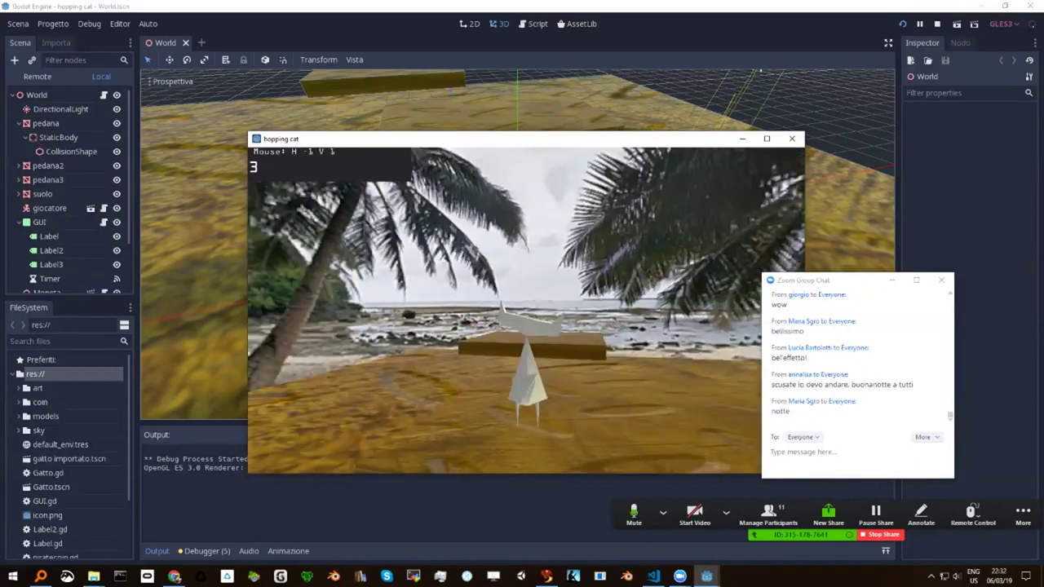
Stop the game, select the pedana2 platform and view it from higher up.
key(Escape)
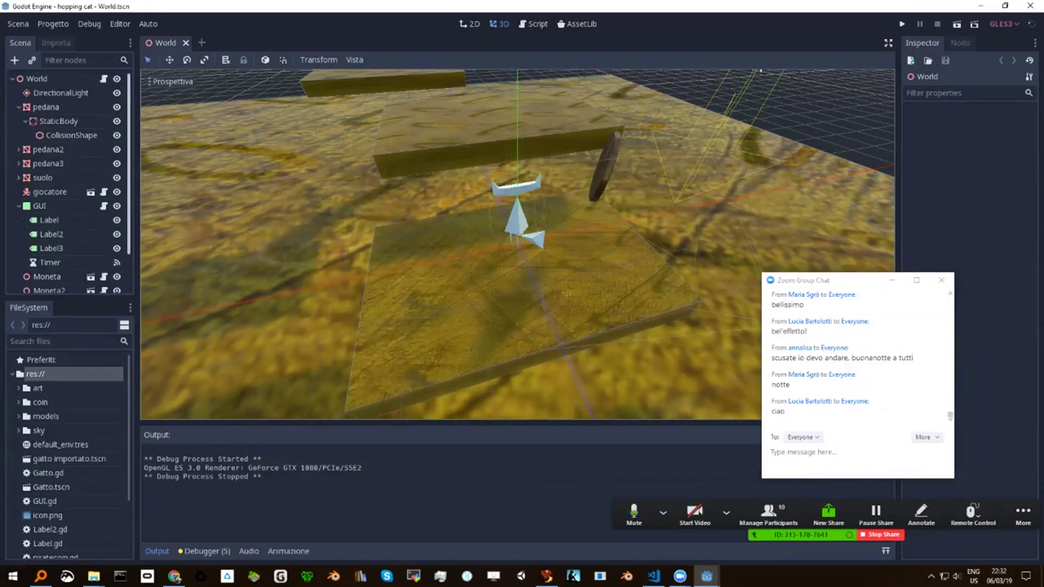
scroll(73, 179, down, 2)
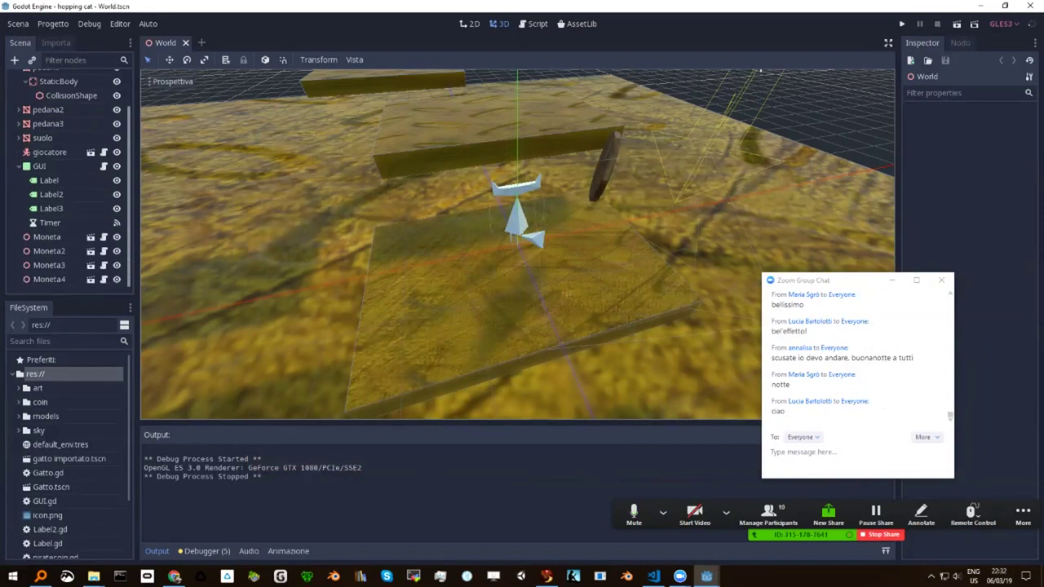
scroll(73, 179, up, 2)
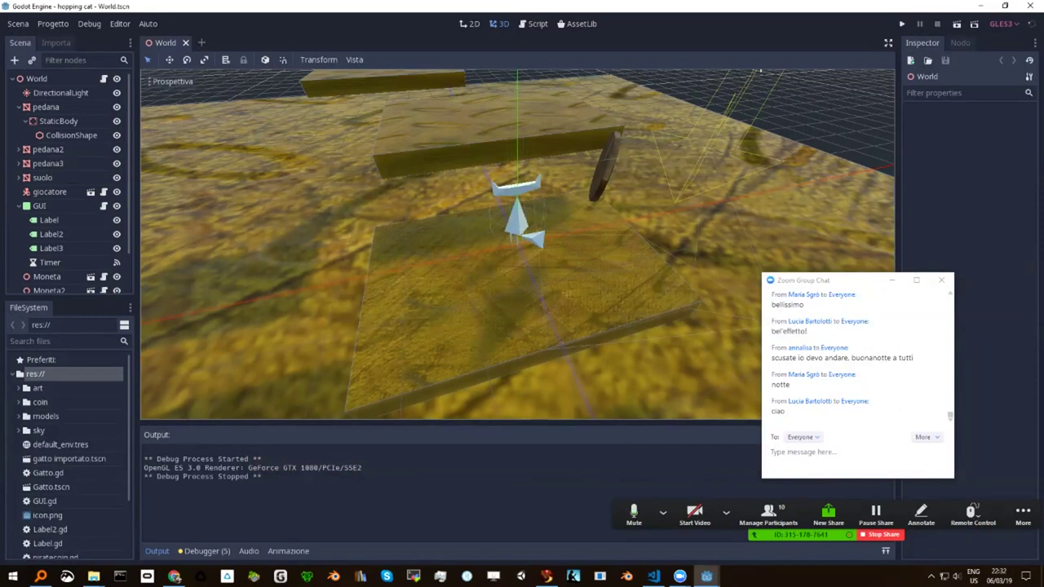
click(48, 149)
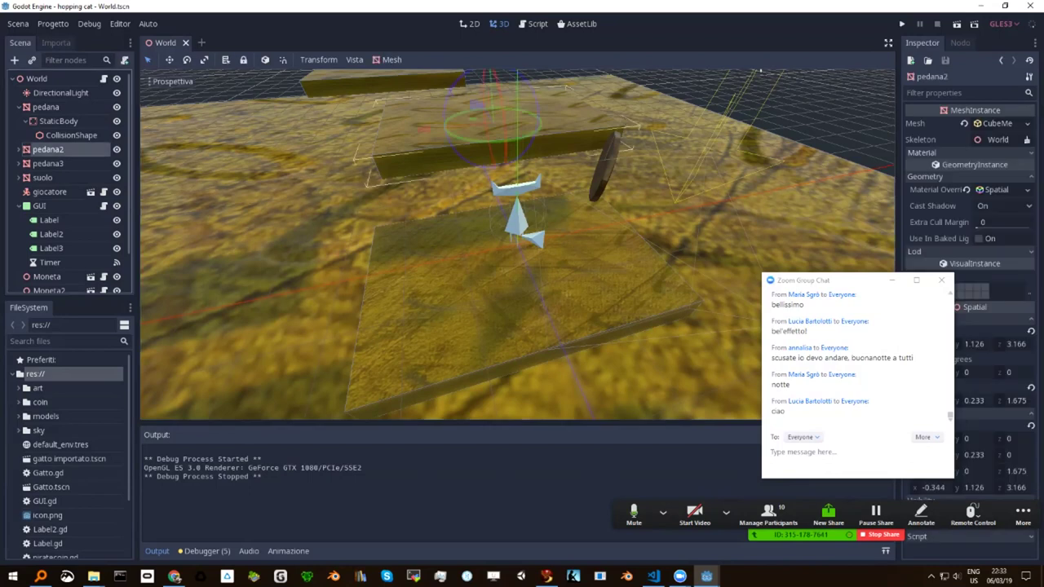
click(800, 452)
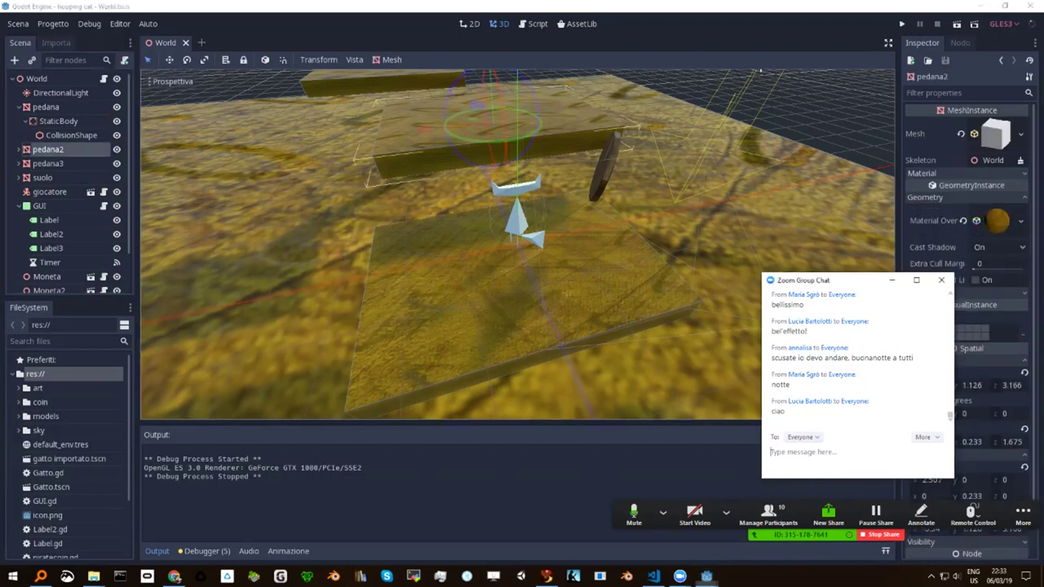
middle_drag(760, 72, 147, 336)
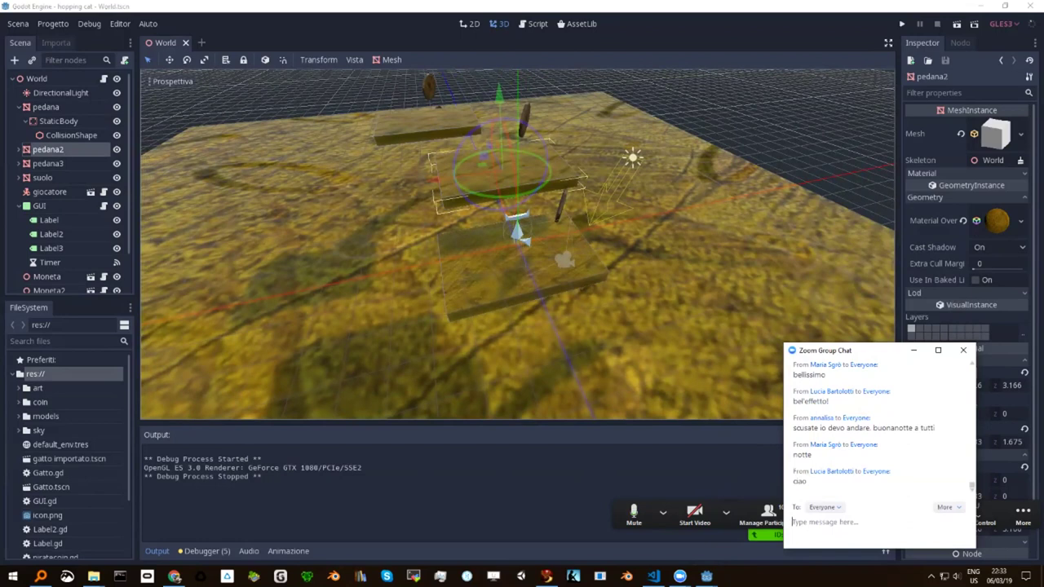
Inspect pedana2's StaticBody and mesh options, then add a new node under World.
click(19, 149)
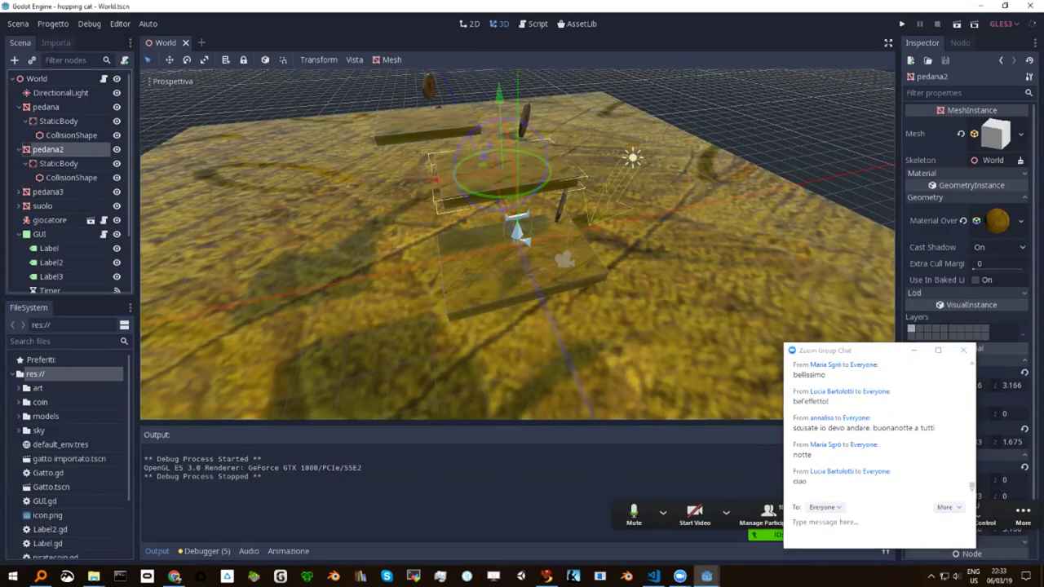
click(58, 163)
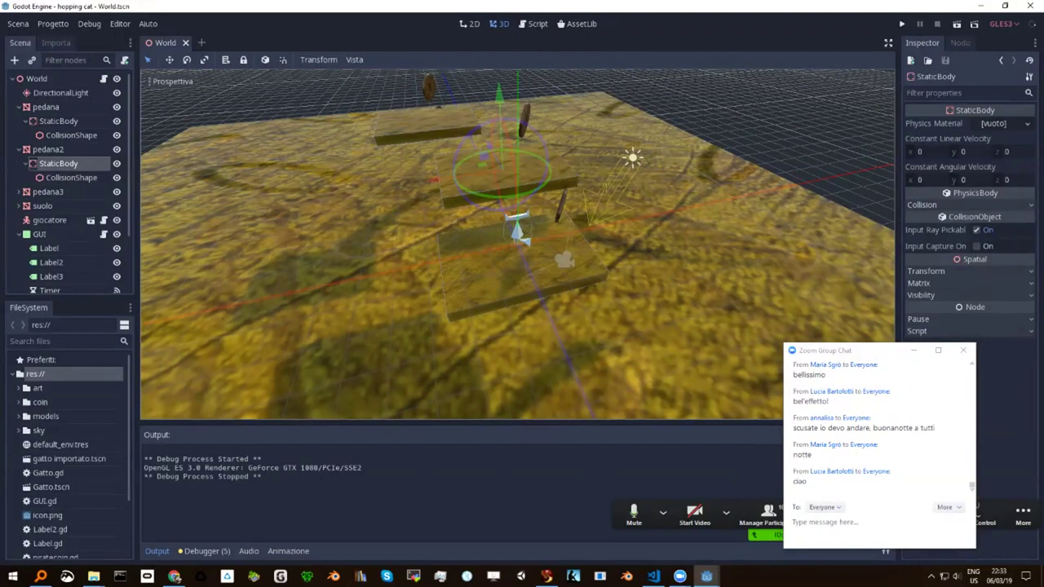
click(47, 149)
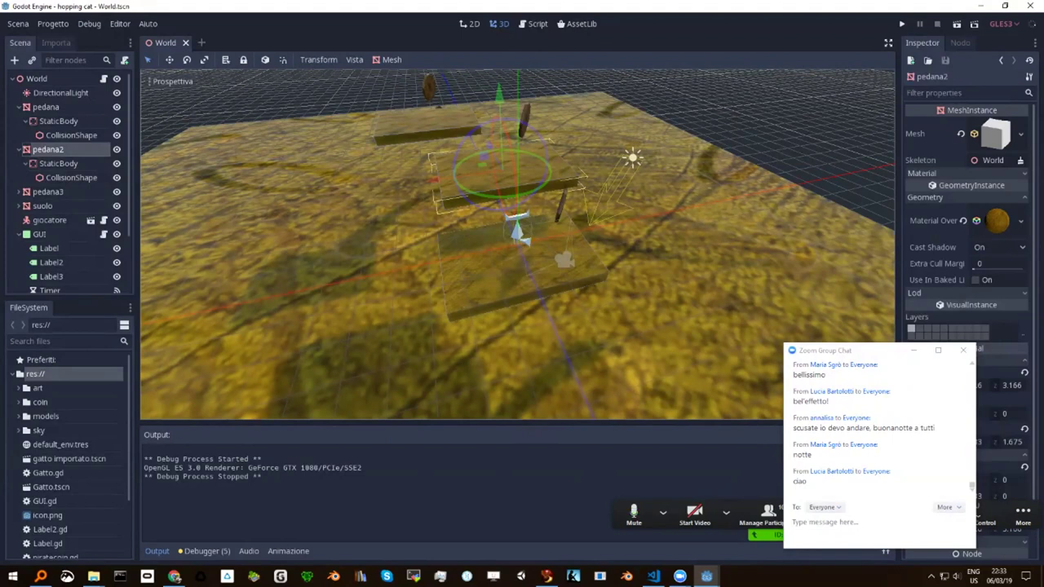
click(1020, 134)
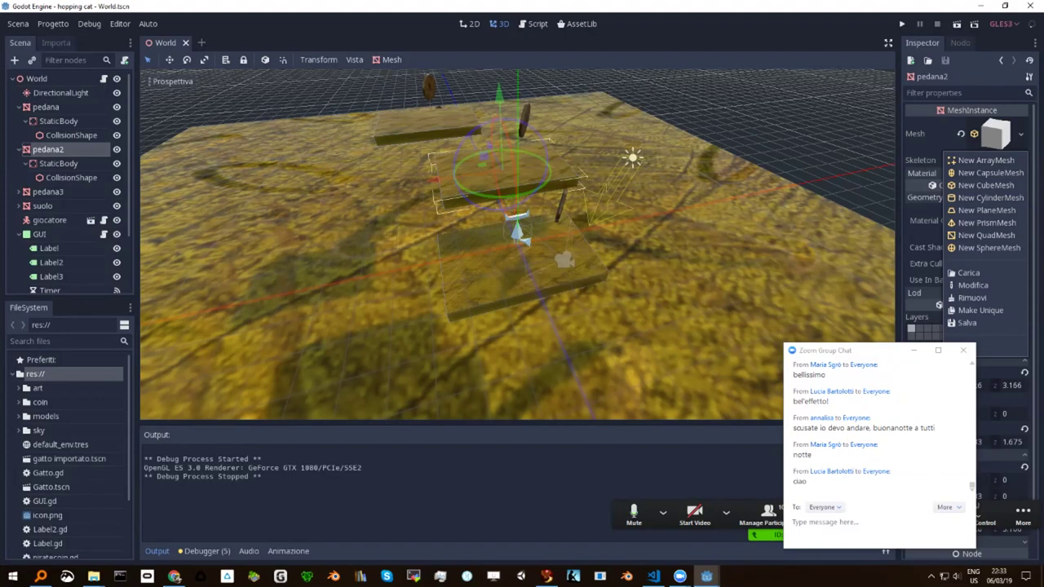
mouse_move(615, 168)
middle_down()
mouse_move(147, 336)
mouse_move(245, 310)
mouse_move(147, 336)
middle_up()
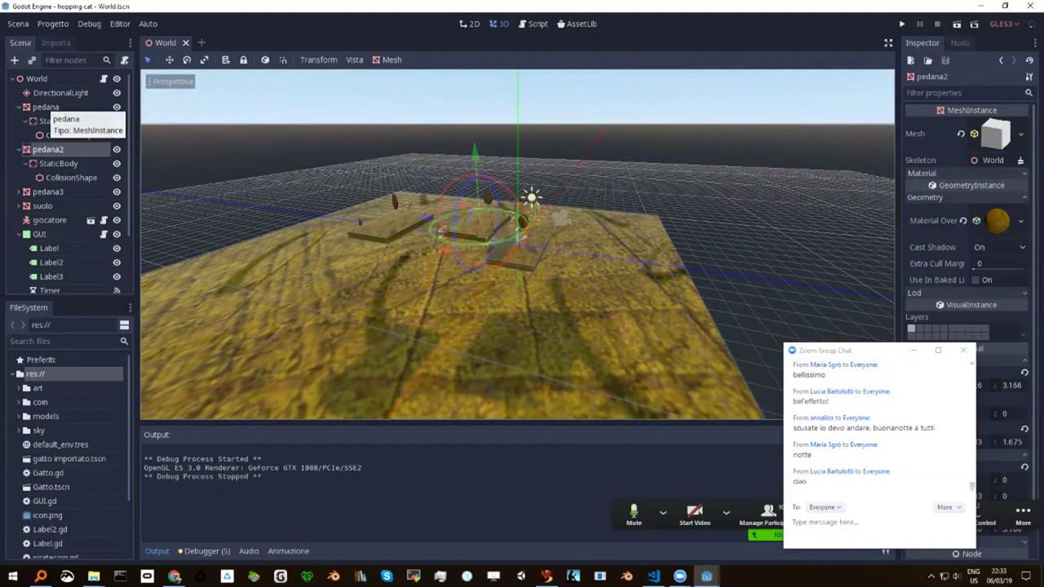
click(35, 78)
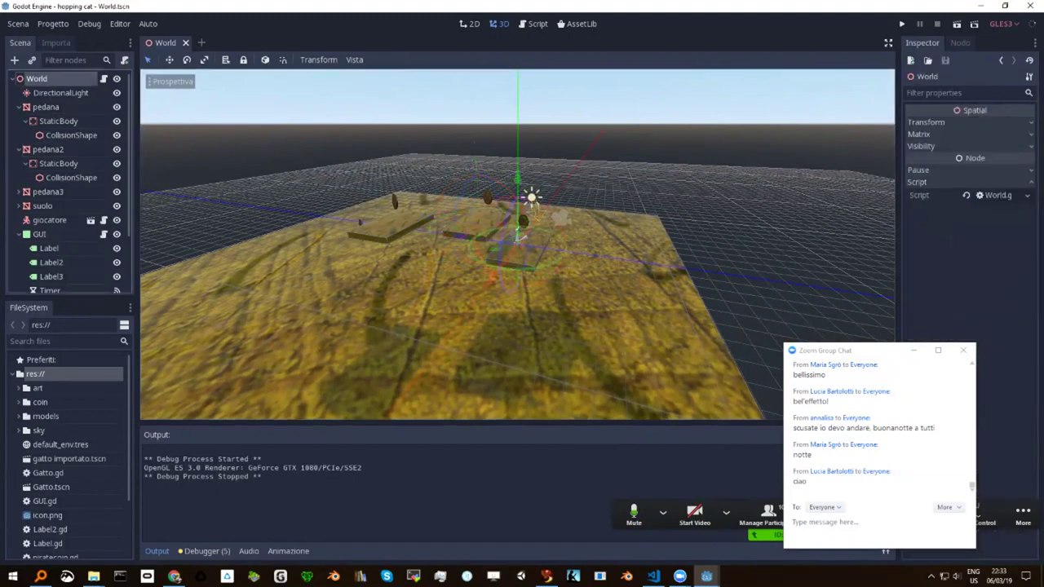
key(ctrl+a)
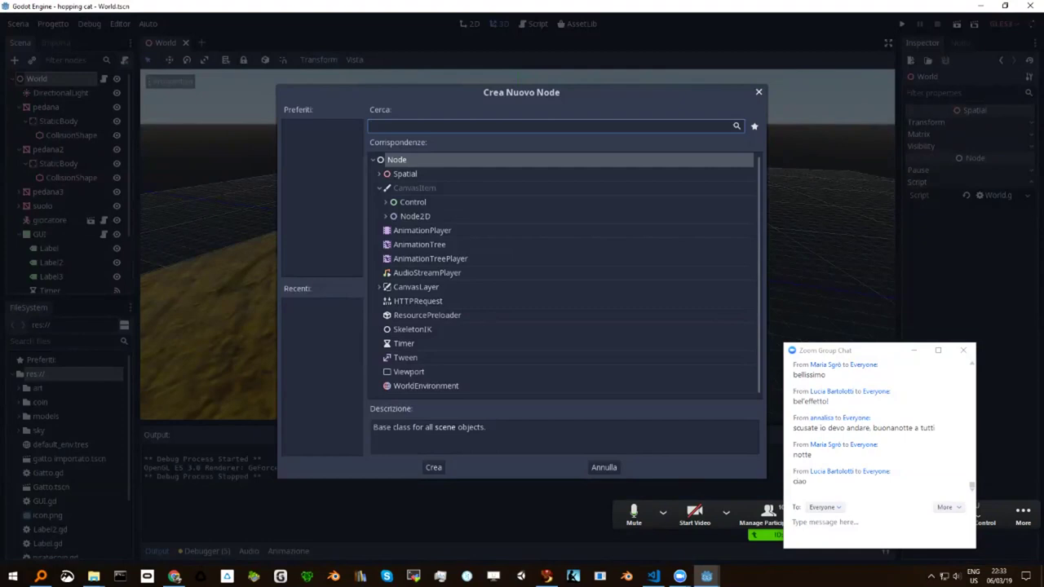
Add a MeshInstance node to World and move it about 2 units along Z, away from the platforms.
text(mesh)
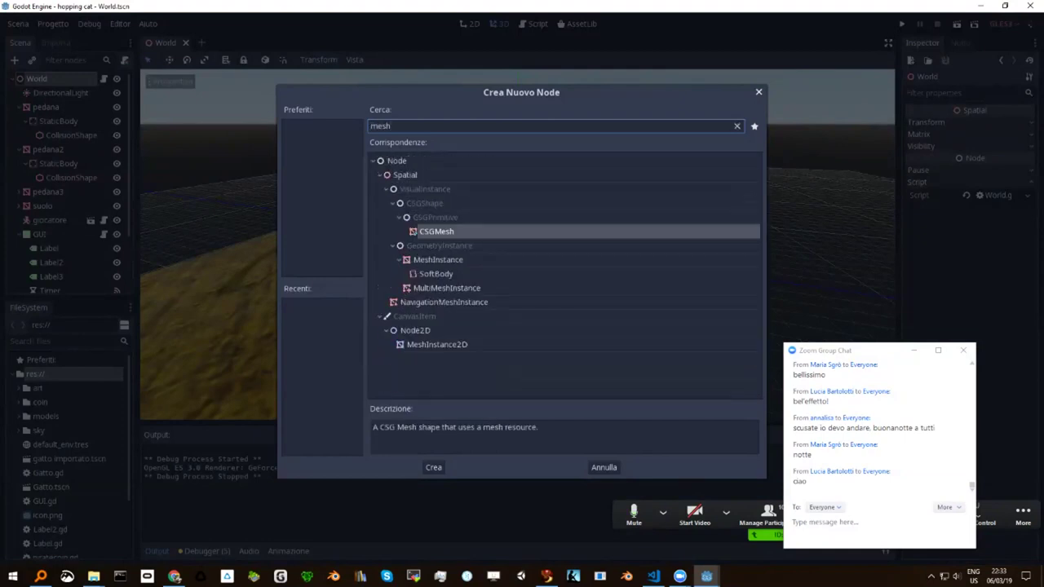
click(438, 259)
key(Return)
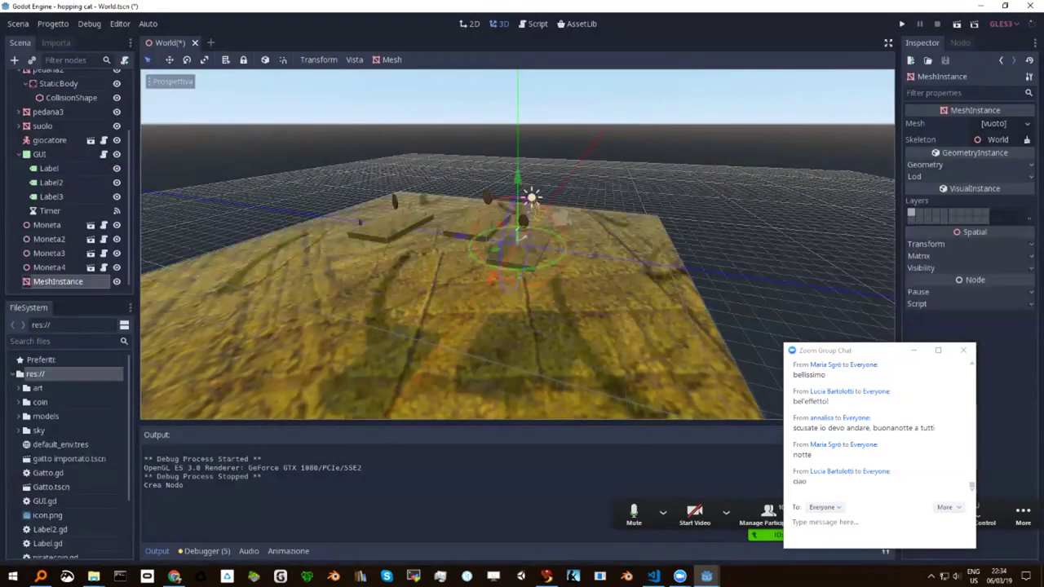
mouse_move(445, 238)
mouse_down()
mouse_move(548, 249)
mouse_move(665, 290)
mouse_up()
mouse_move(665, 289)
middle_down()
mouse_move(146, 336)
mouse_move(147, 294)
middle_up()
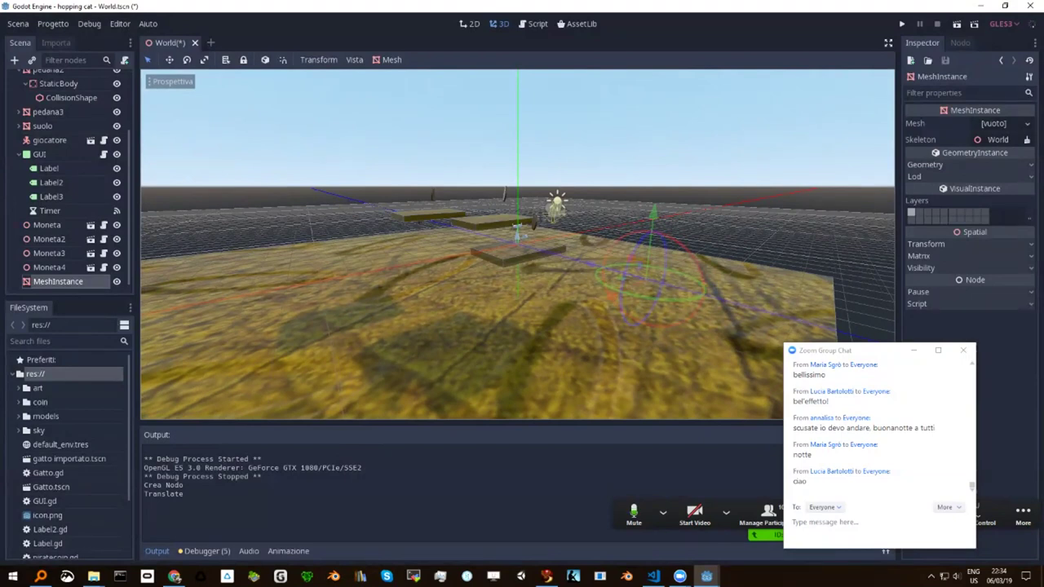
click(995, 124)
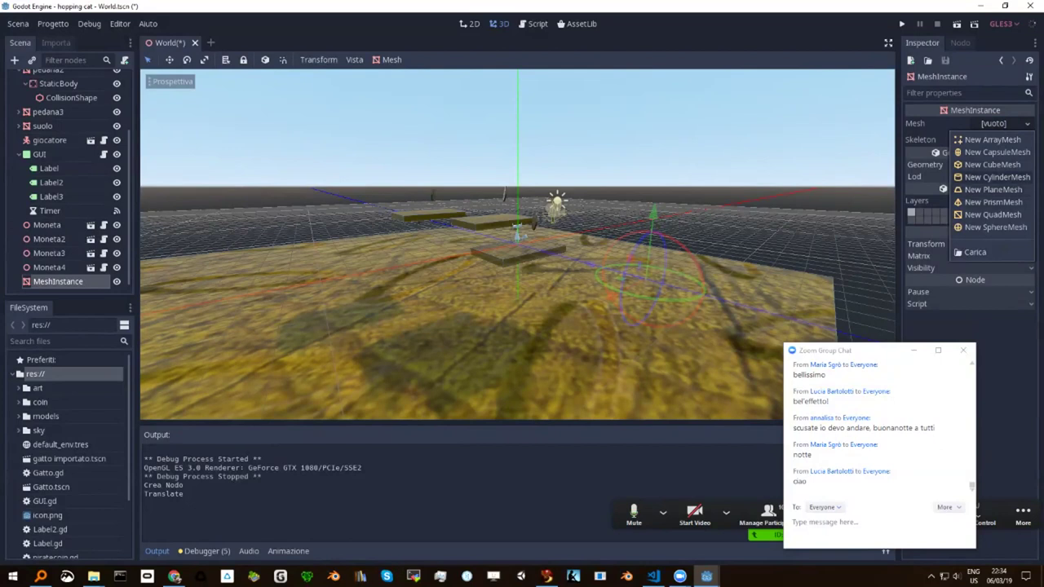
Give the MeshInstance a cube mesh and scale it into a wide, thin slab platform.
click(992, 164)
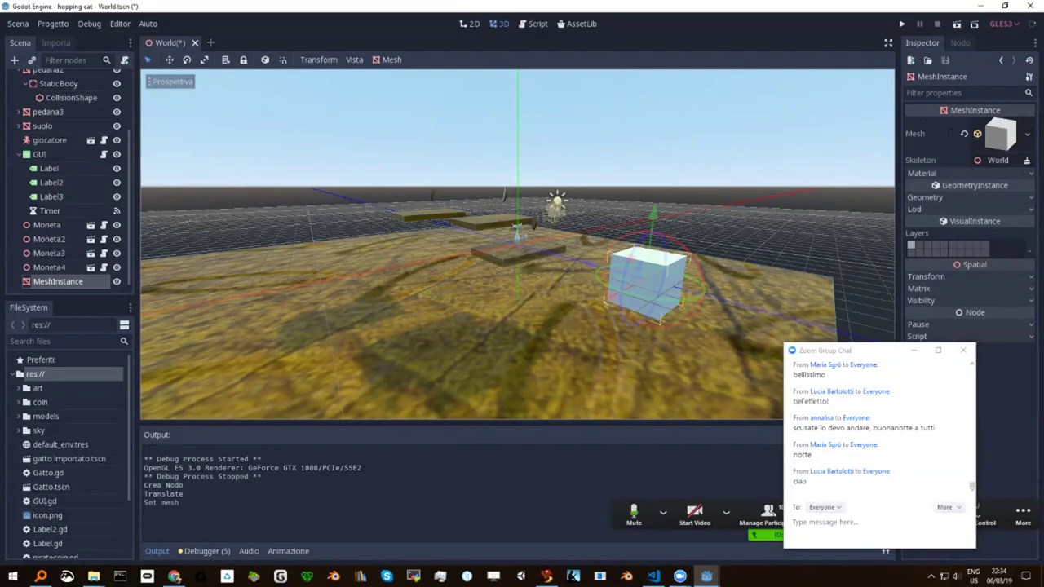
mouse_move(517, 245)
middle_down()
mouse_move(489, 269)
mouse_move(522, 245)
mouse_move(523, 261)
middle_up()
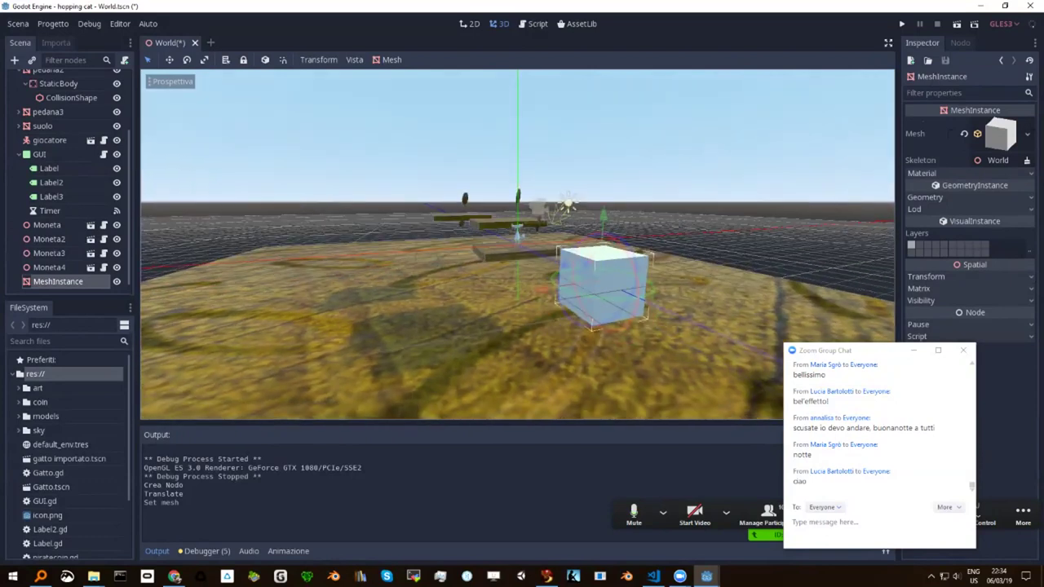
key(r)
drag(603, 217, 603, 244)
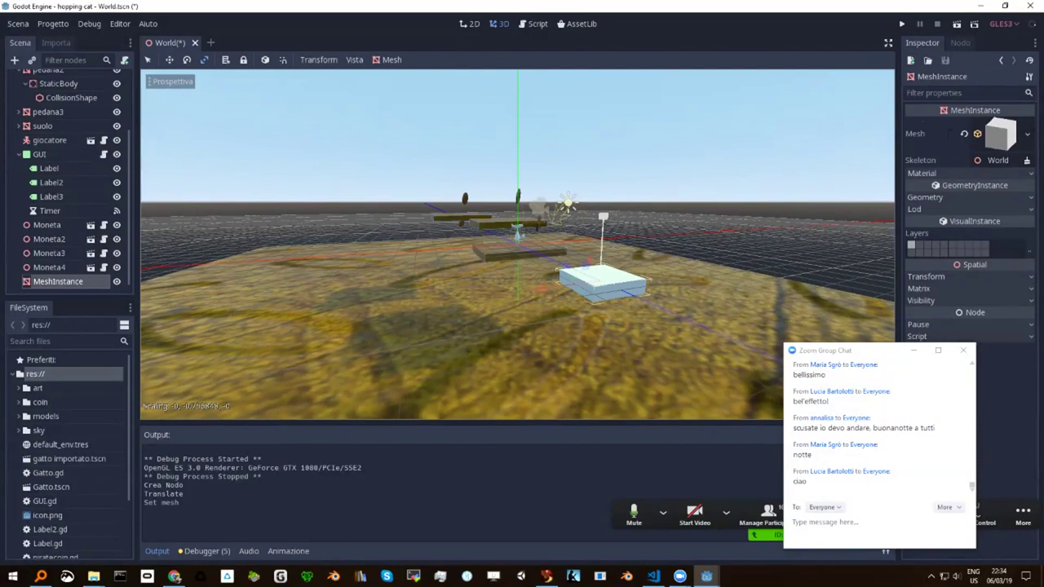
middle_drag(522, 269, 522, 245)
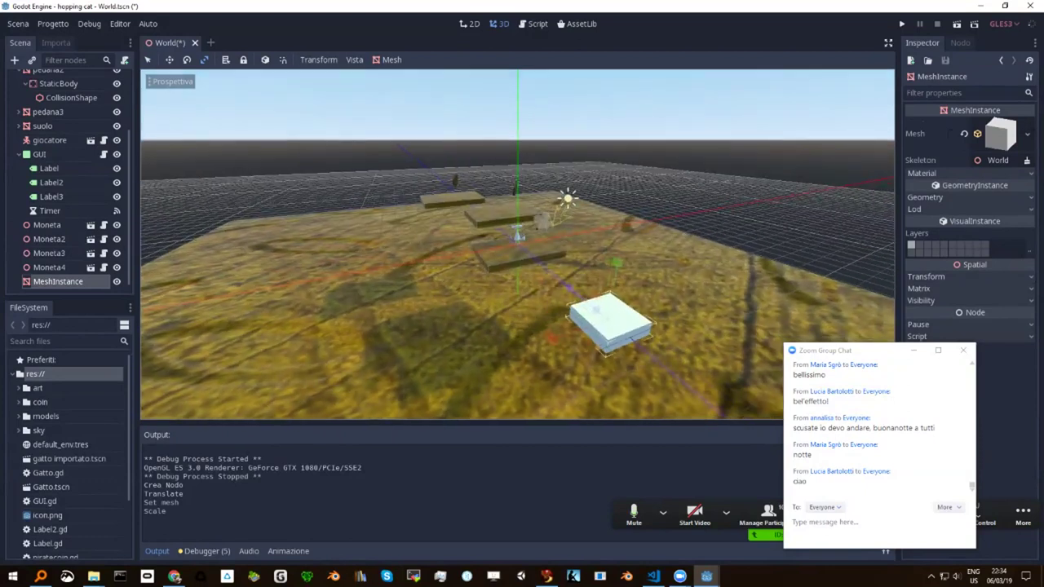
drag(571, 330, 522, 351)
drag(618, 263, 617, 265)
mouse_move(518, 245)
middle_down()
mouse_move(517, 270)
mouse_move(539, 265)
middle_up()
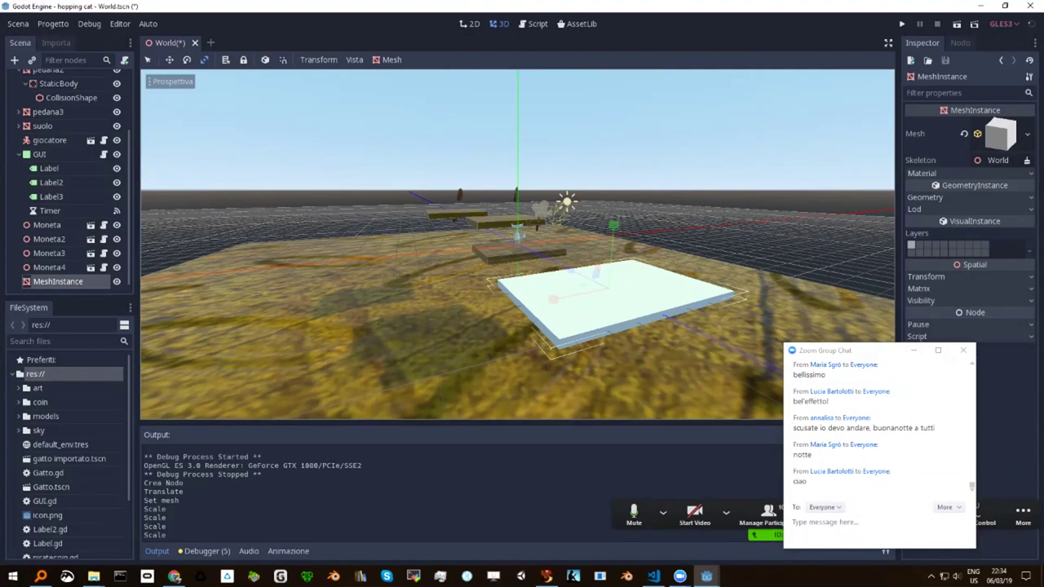
click(922, 173)
click(996, 186)
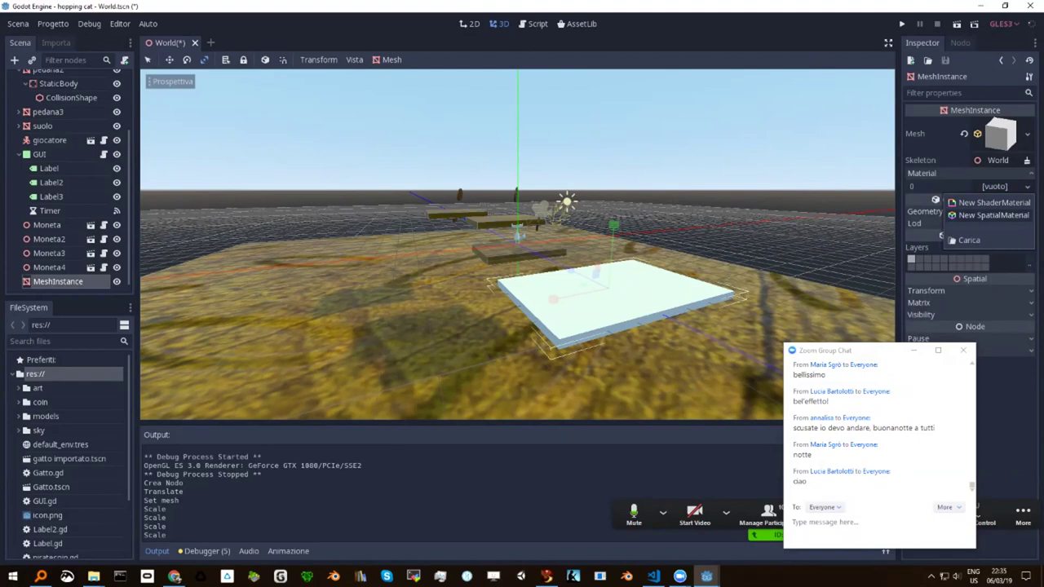
Give the slab a new SpatialMaterial with texture-2792479_960_720.jpg as its albedo texture.
click(994, 215)
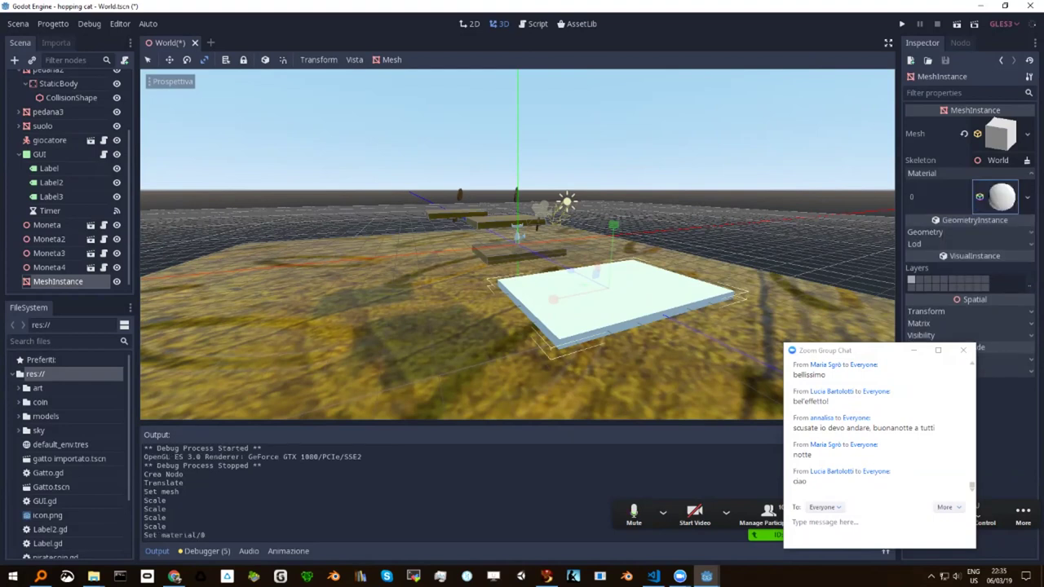
click(1002, 196)
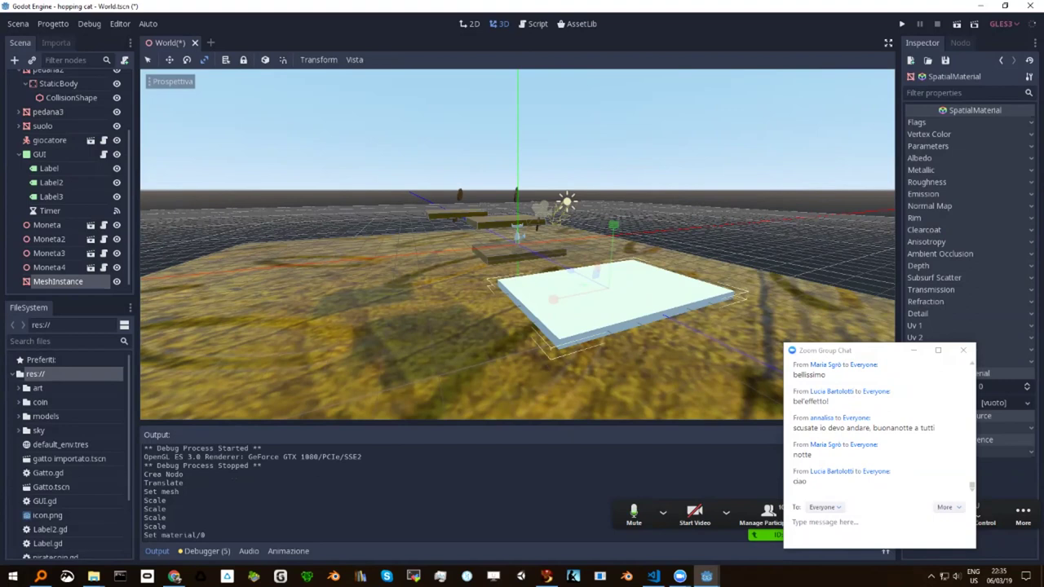
click(920, 158)
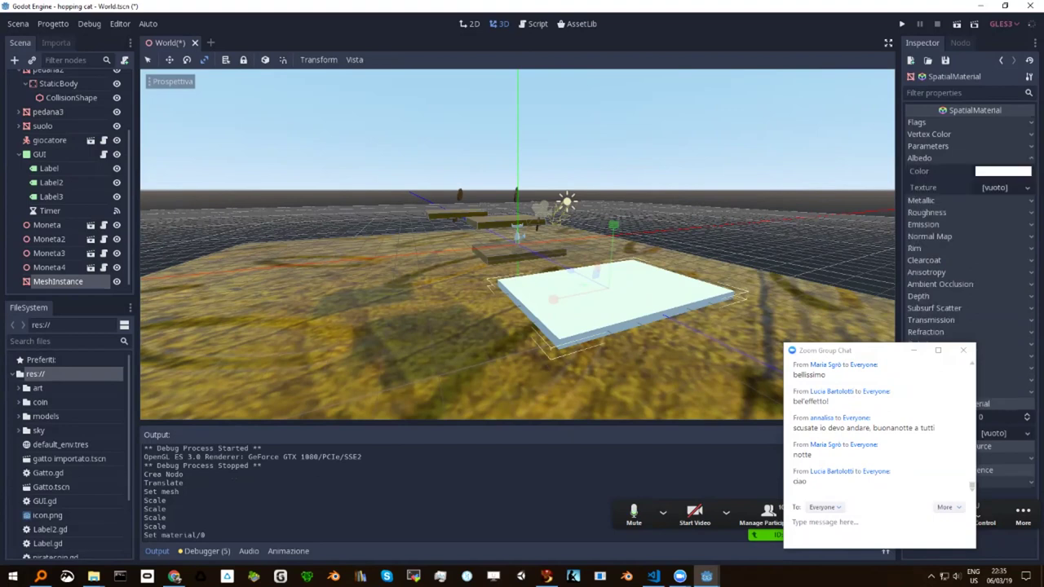
click(999, 188)
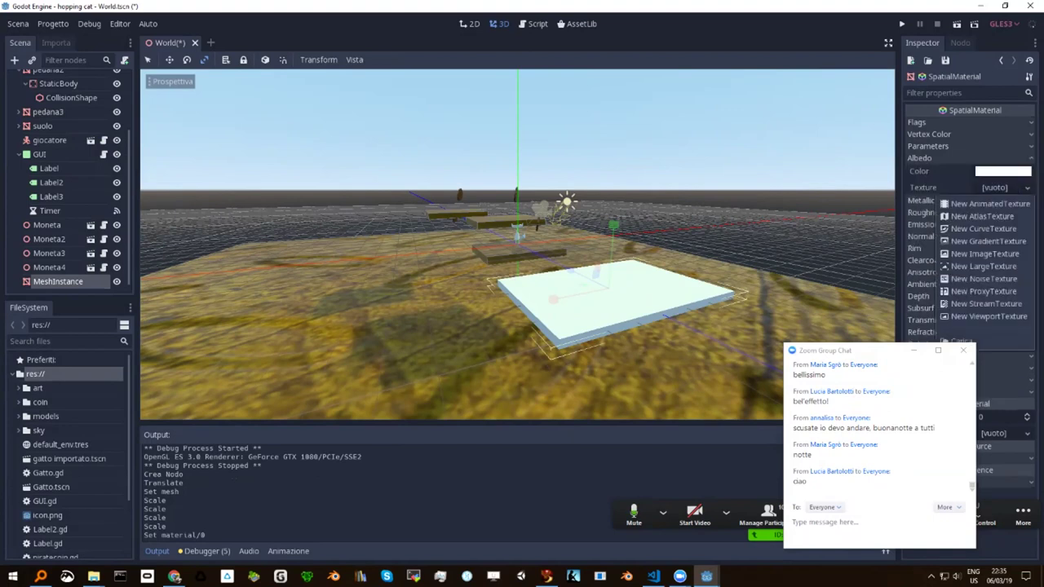
click(963, 341)
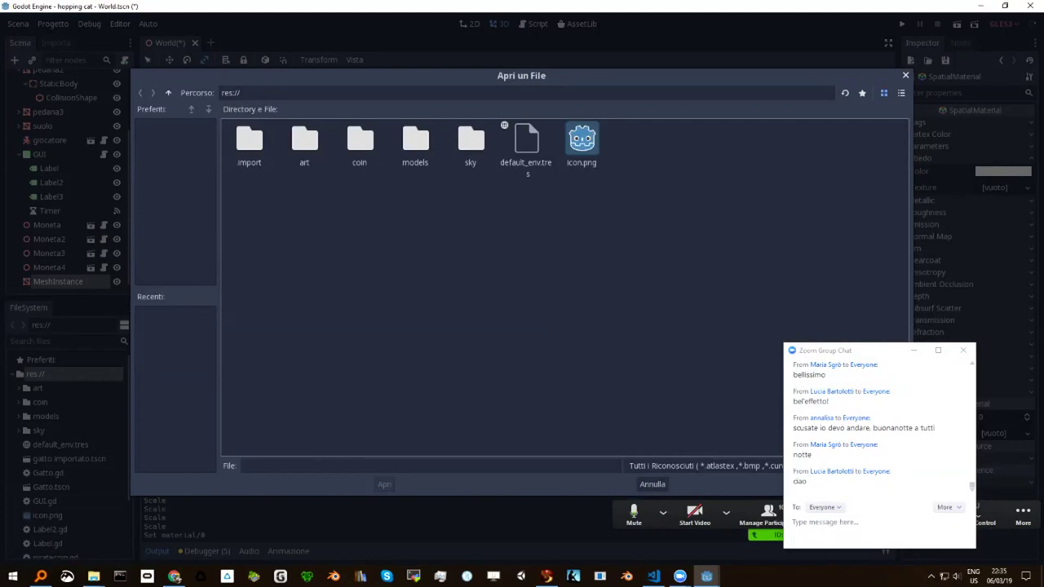
double_click(304, 143)
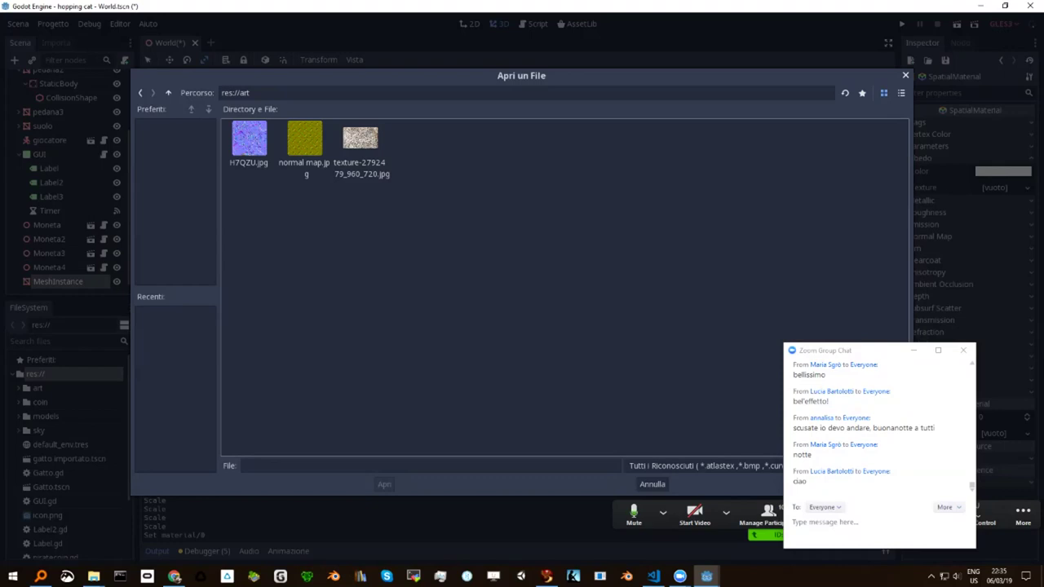
double_click(360, 138)
mouse_move(517, 245)
middle_down()
mouse_move(489, 229)
mouse_move(522, 188)
mouse_move(522, 212)
mouse_move(490, 228)
mouse_move(530, 224)
middle_up()
scroll(518, 244, up, 4)
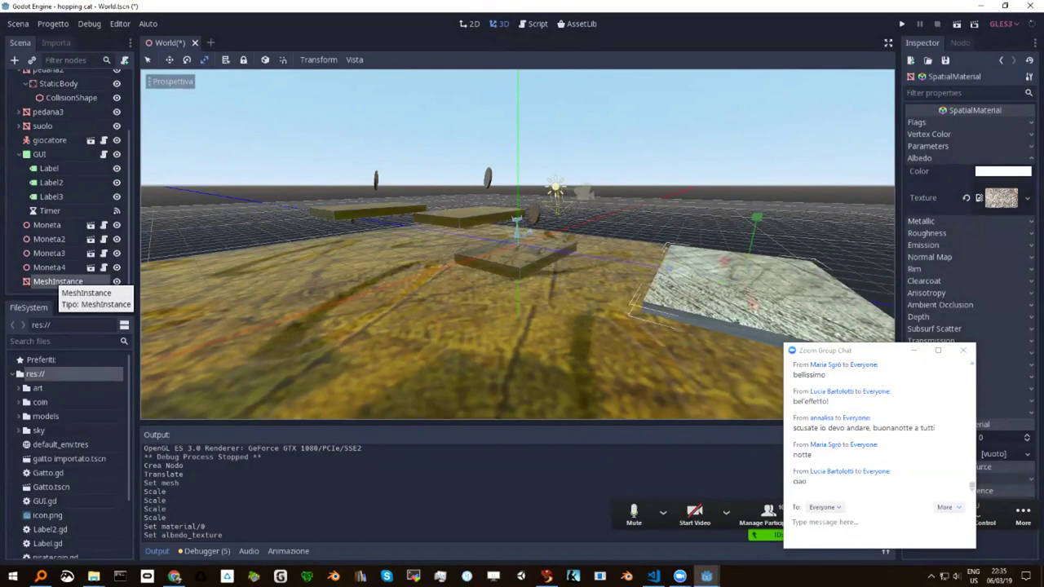
click(58, 281)
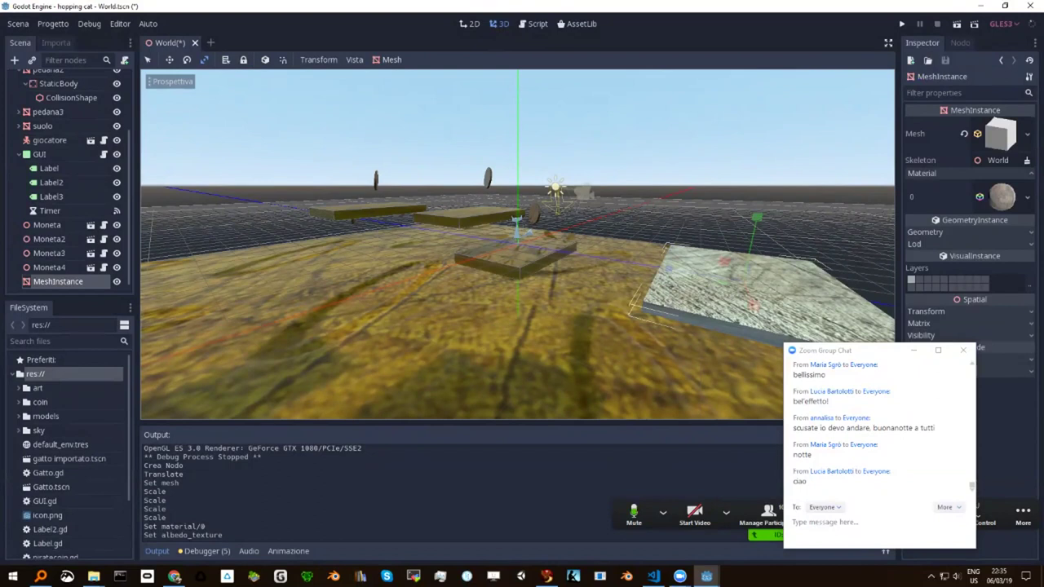
Create a convex static body for the slab and toggle its CollisionShape visibility off and back on.
click(388, 59)
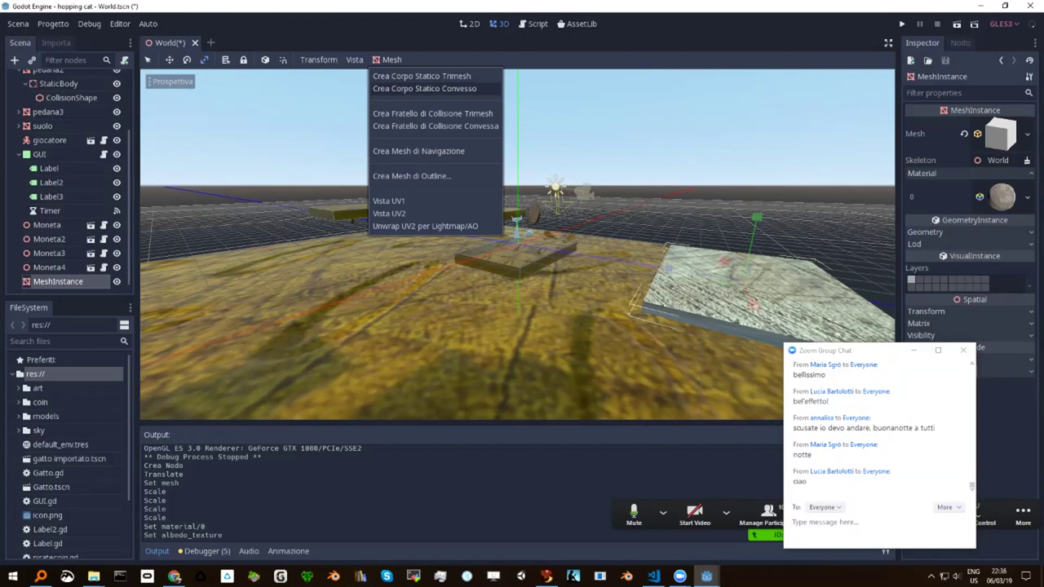
click(424, 88)
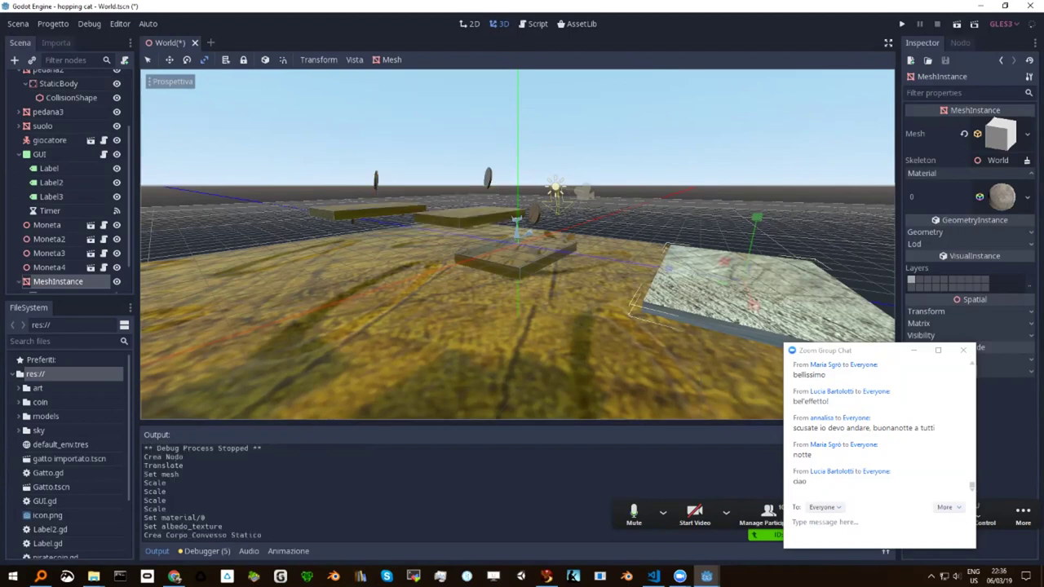
scroll(65, 179, down, 1)
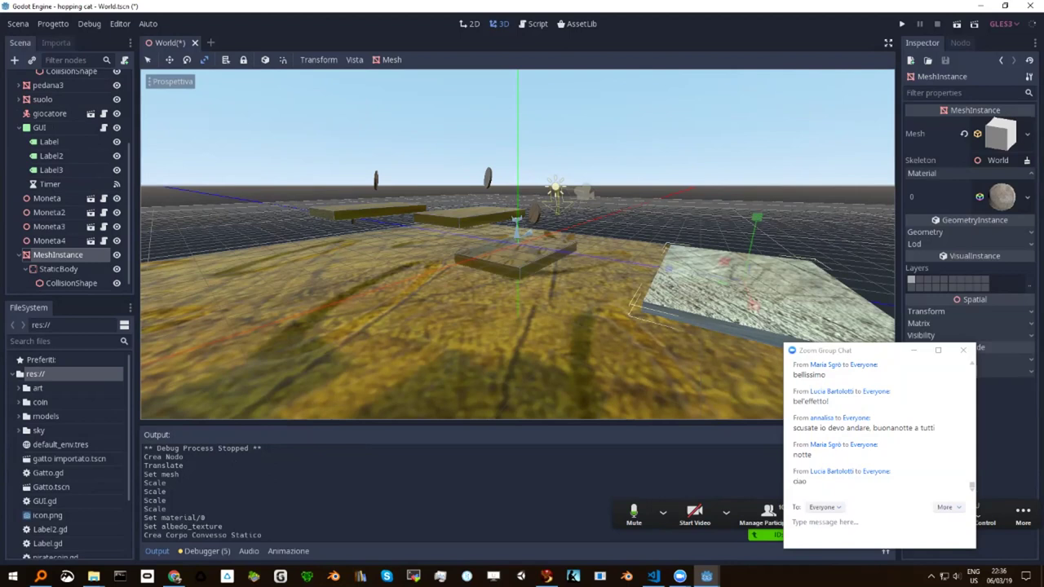
click(71, 283)
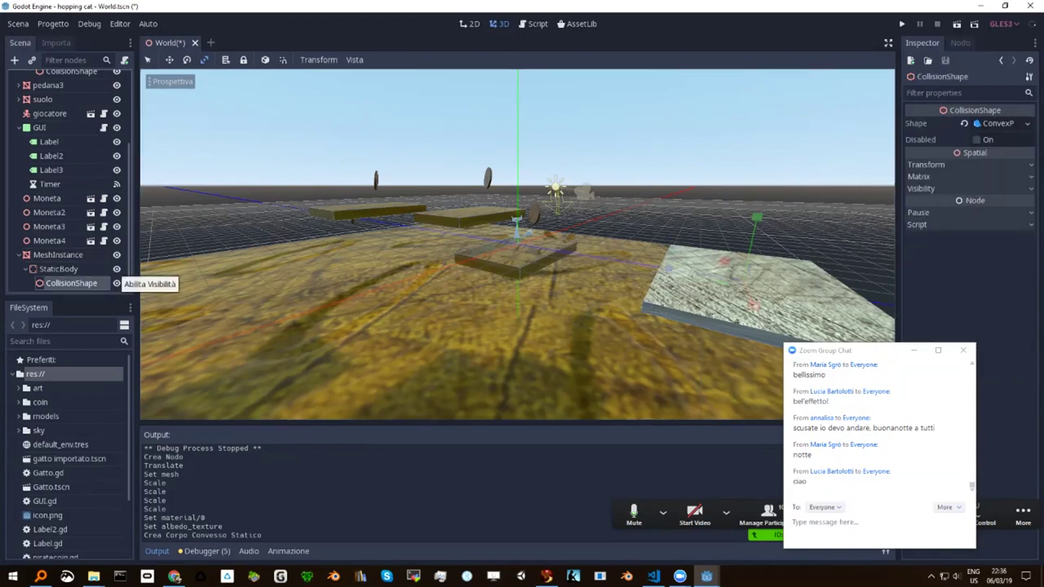
click(116, 284)
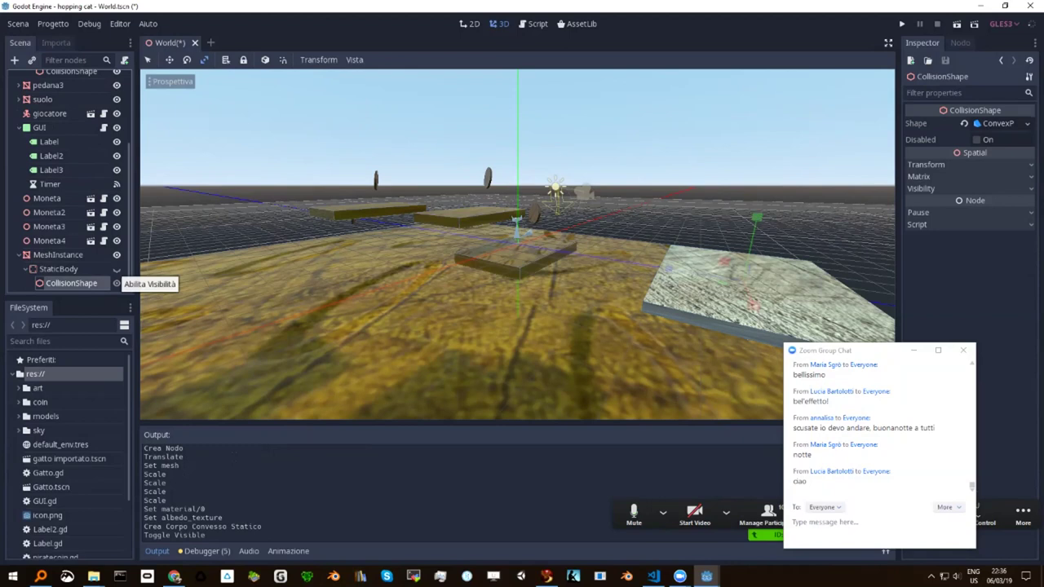
click(116, 283)
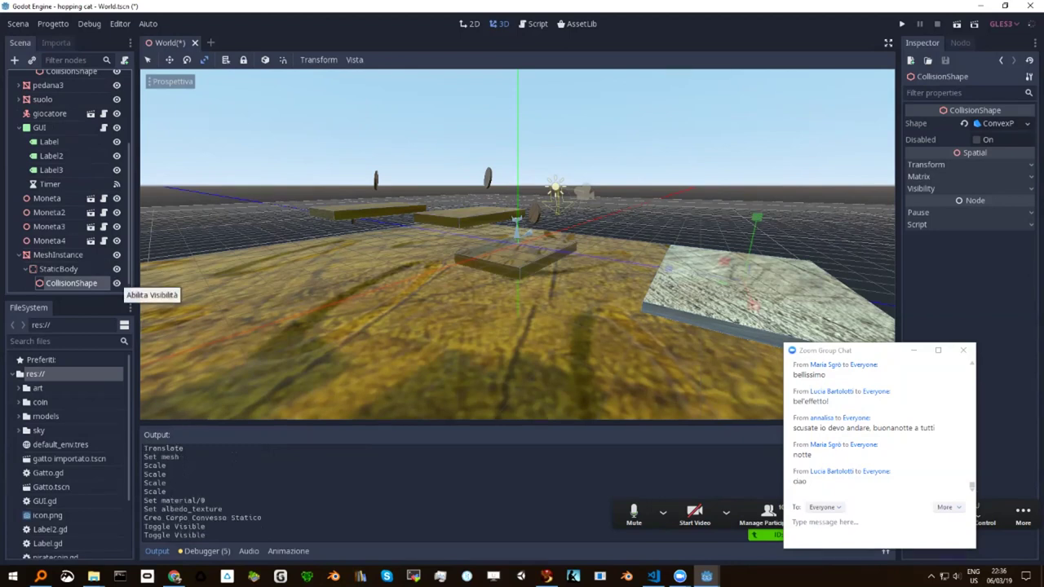
scroll(117, 285, down, 1)
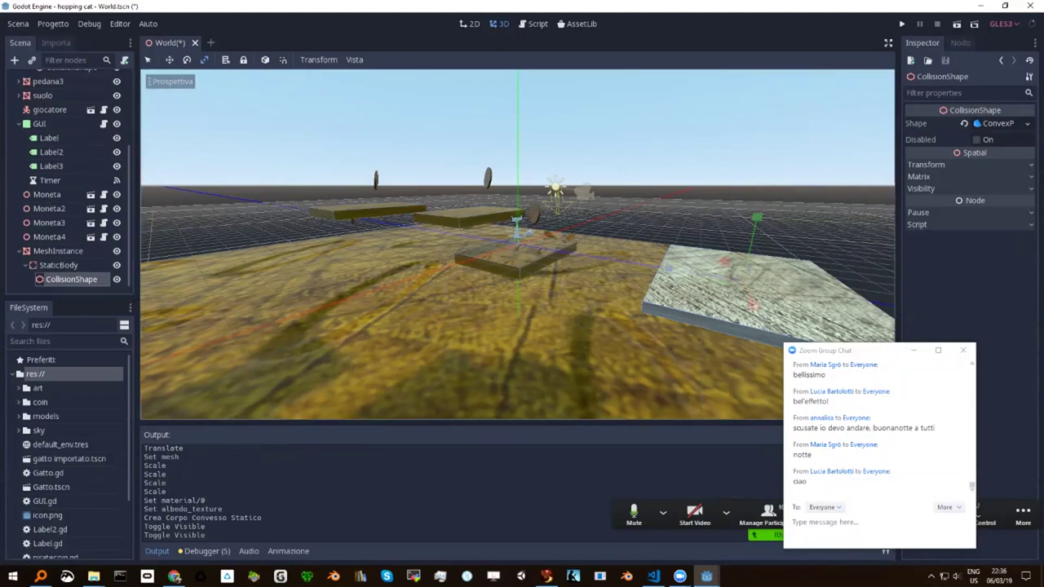
Save and run the game with F5, then move the cat onto the new textured platform.
key(F5)
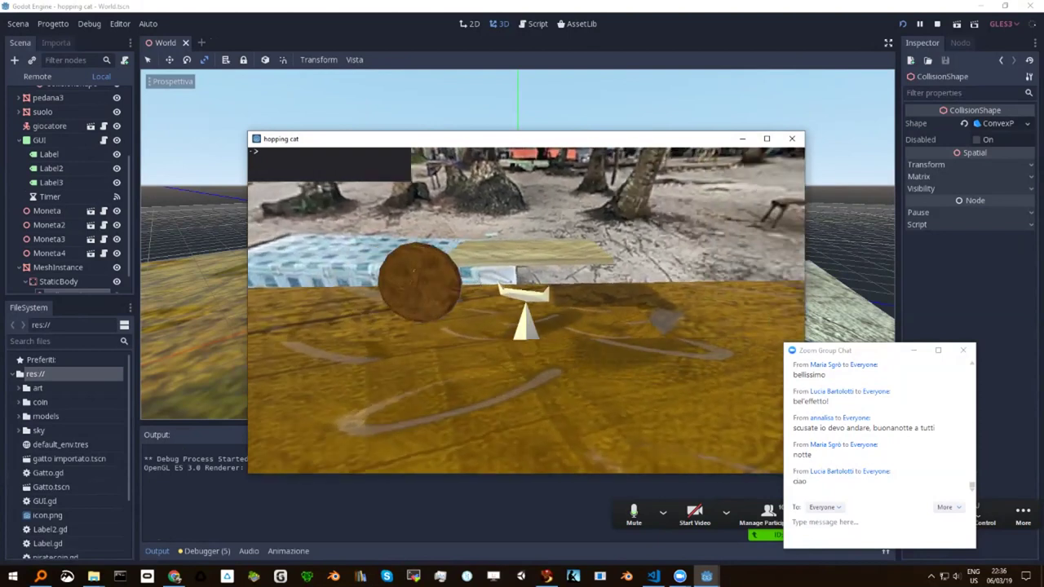
key(Up)
key(Up)
key(Up)
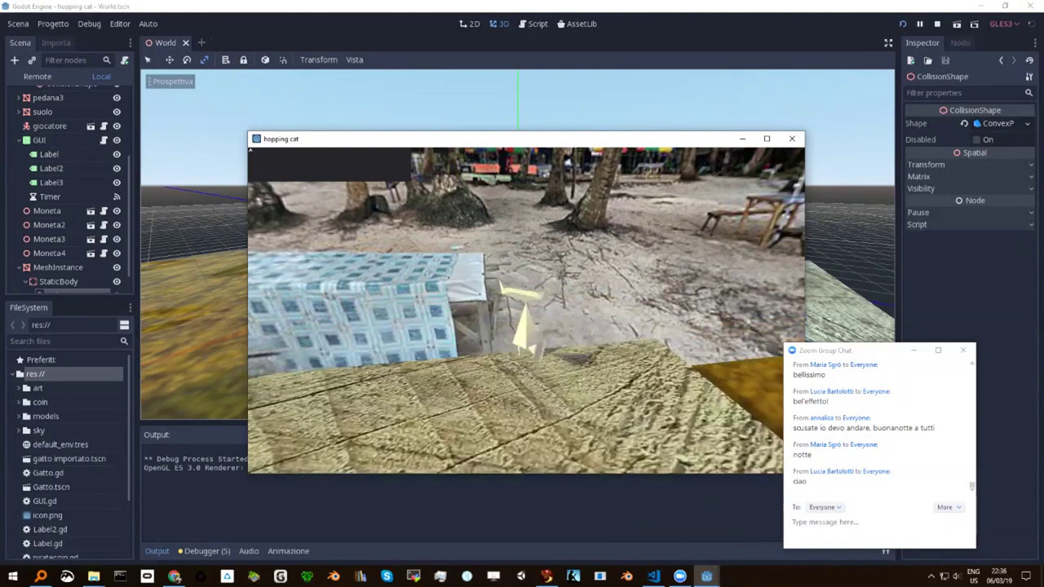
key(Up)
key(Up)
mouse_move(526, 310)
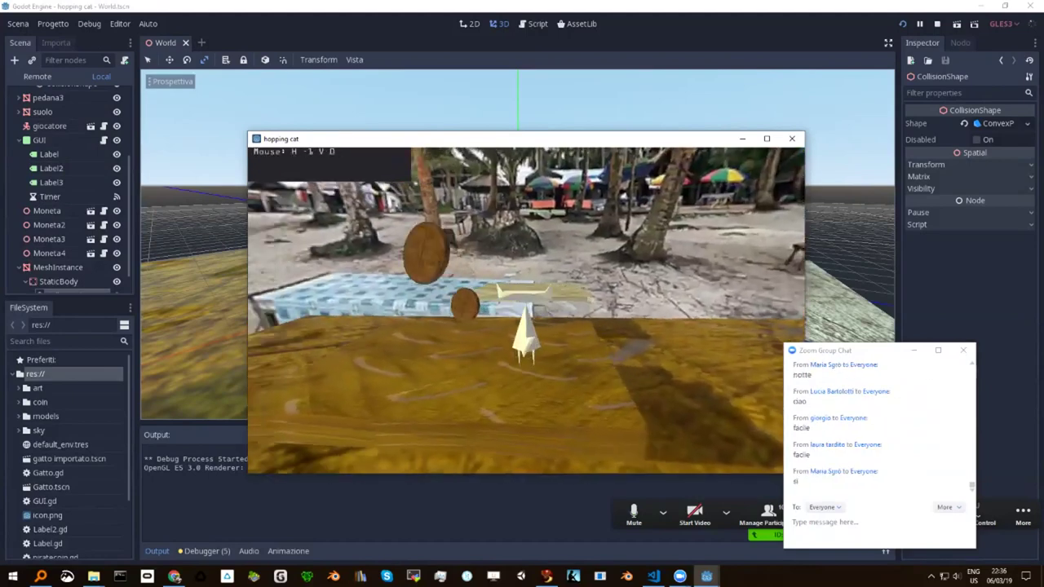
key(Up)
key(Up)
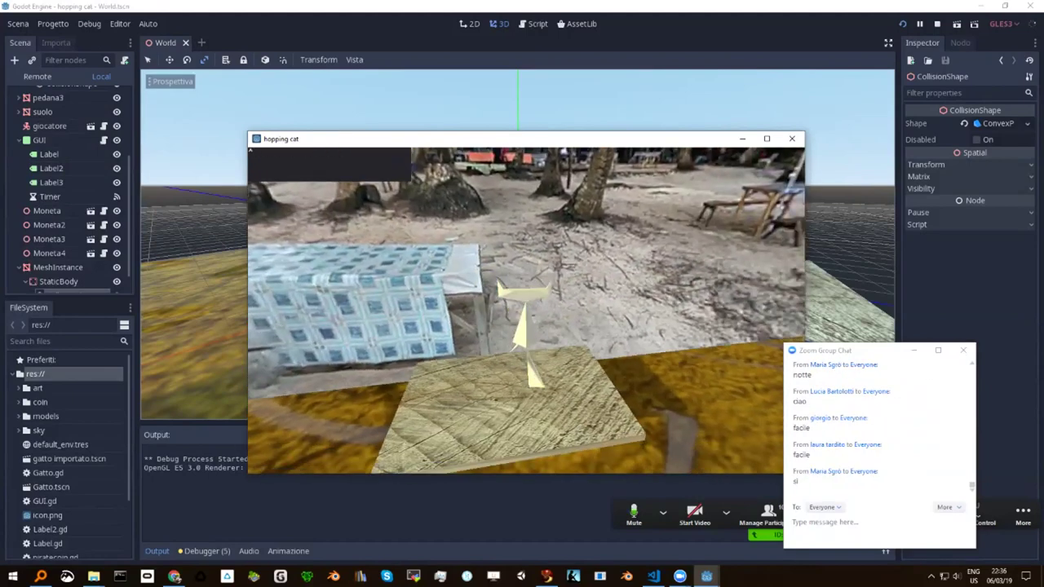
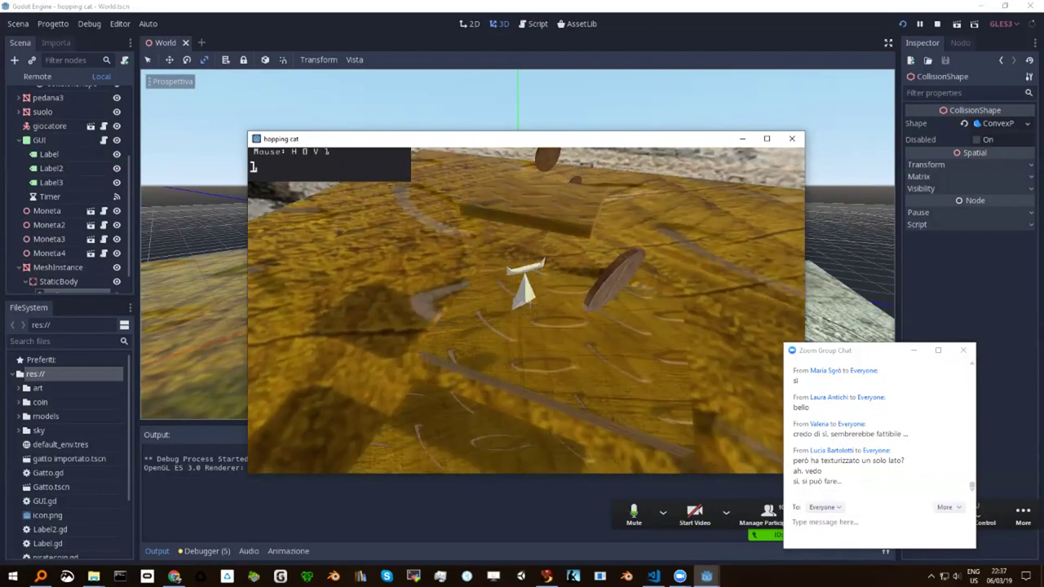
Stop the running hopping-cat test game and return to the World scene's 3D editor.
key(Escape)
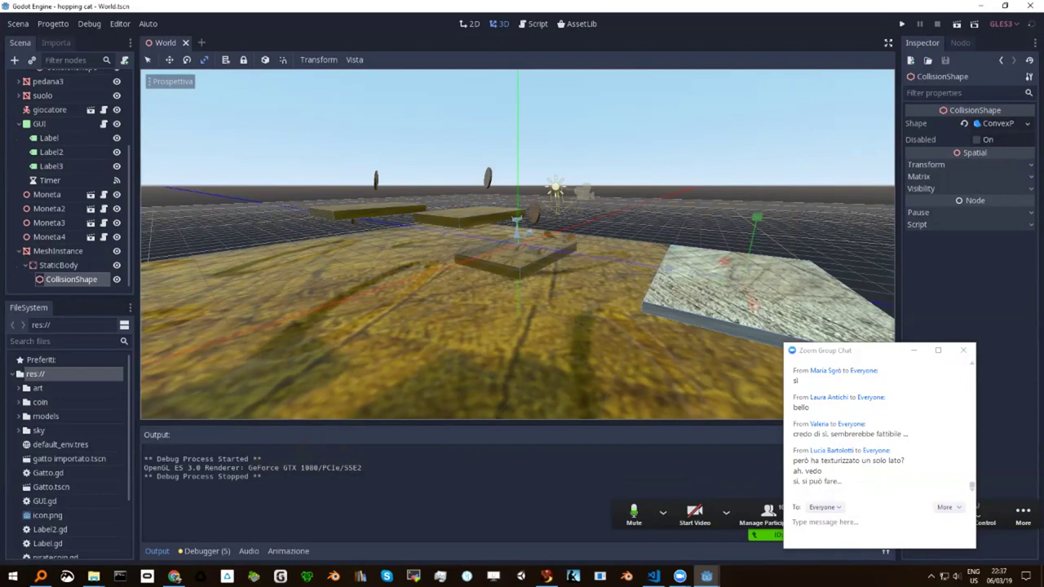
scroll(73, 180, up, 1)
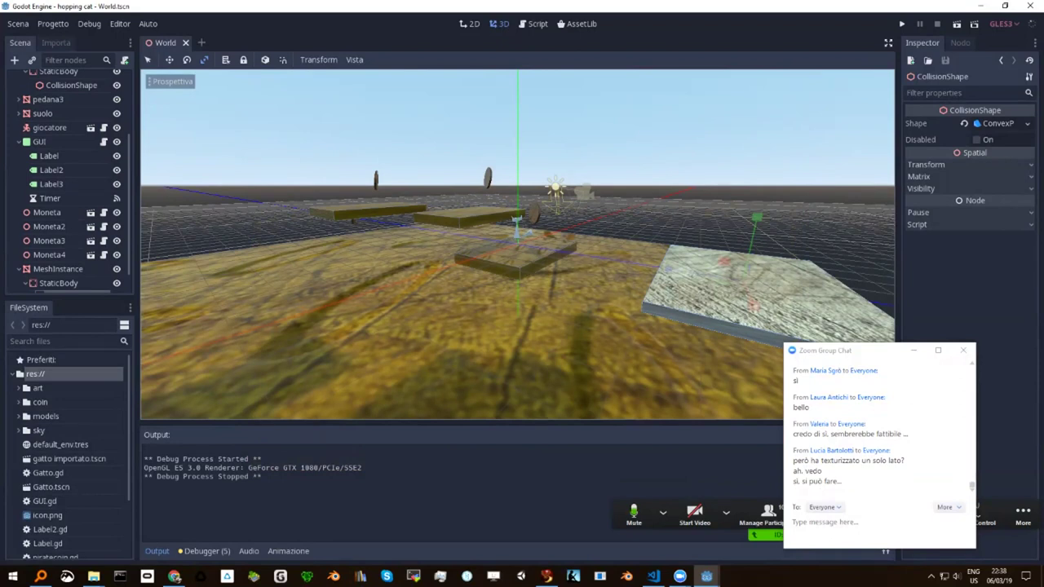
Open piratecoin.tscn and show the 'animazione moneta' rotation track in the Animation panel.
click(91, 212)
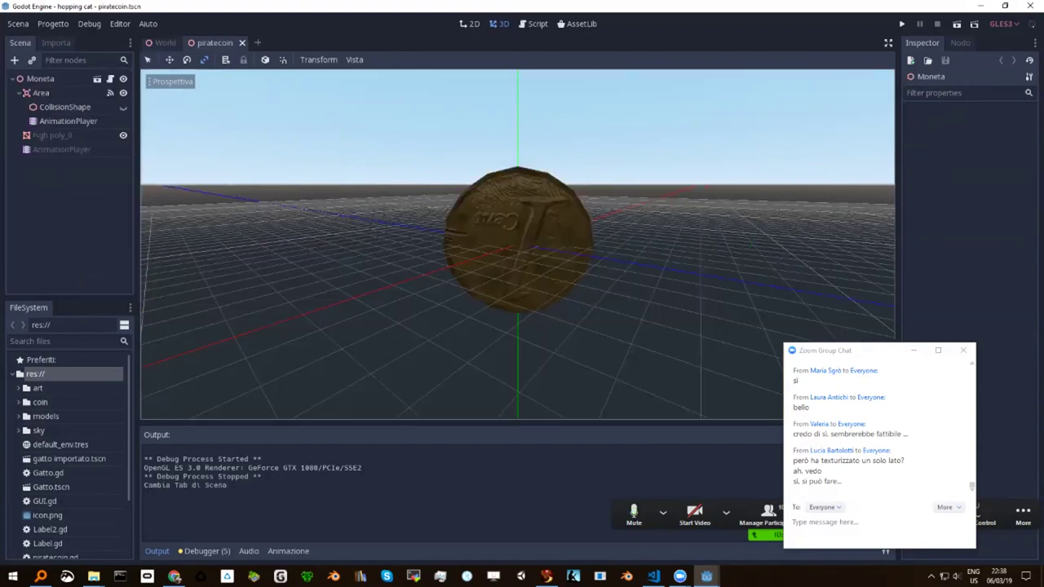
scroll(147, 337, up, 3)
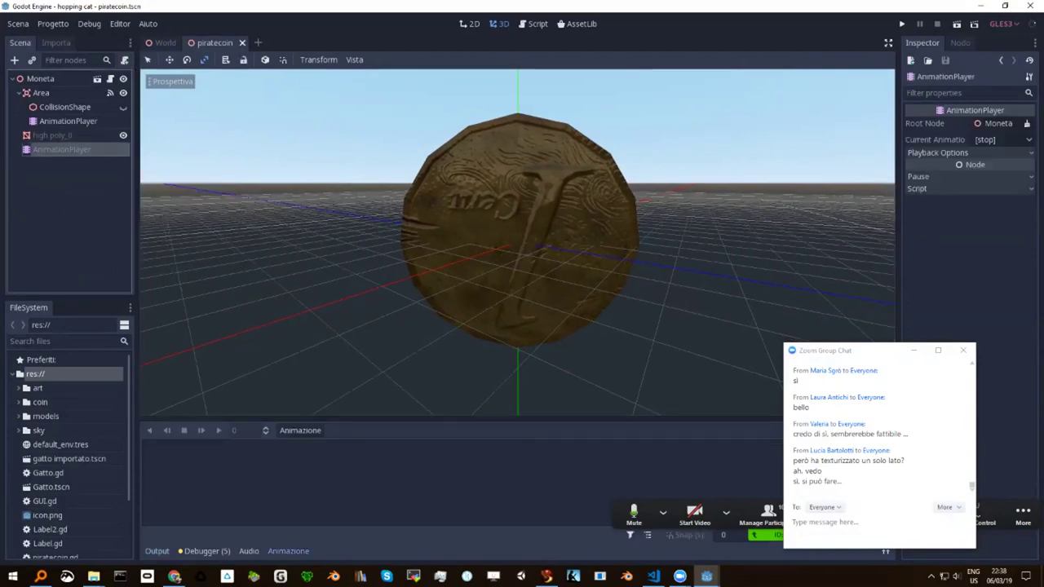
click(57, 150)
click(288, 550)
click(289, 551)
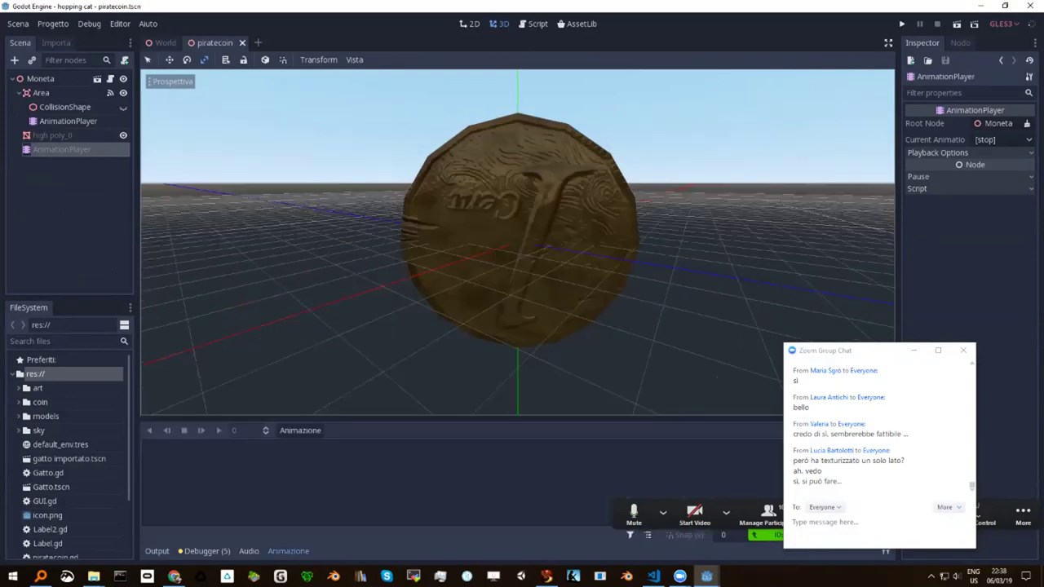
click(298, 430)
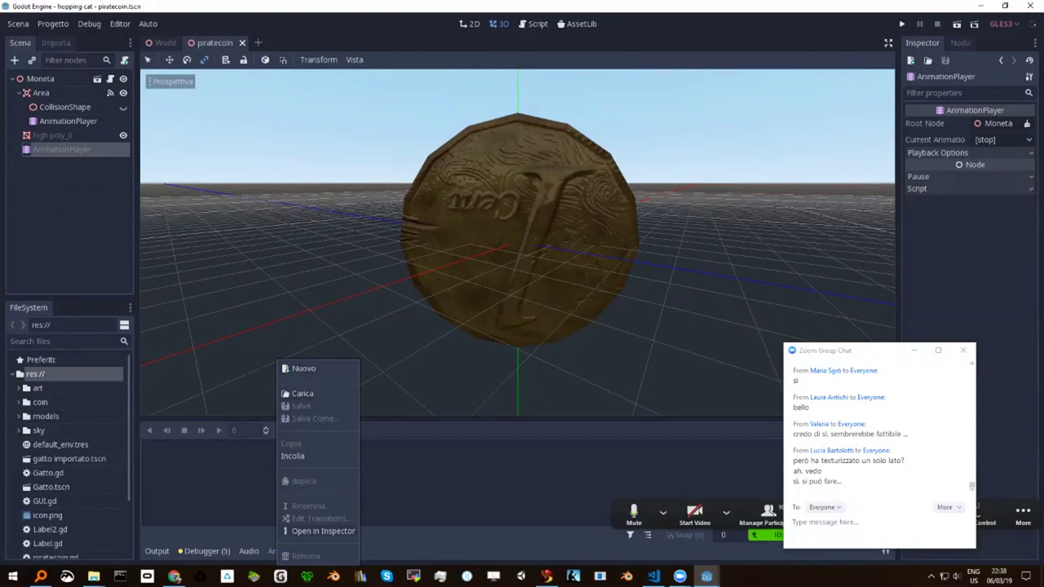
key(Escape)
click(68, 121)
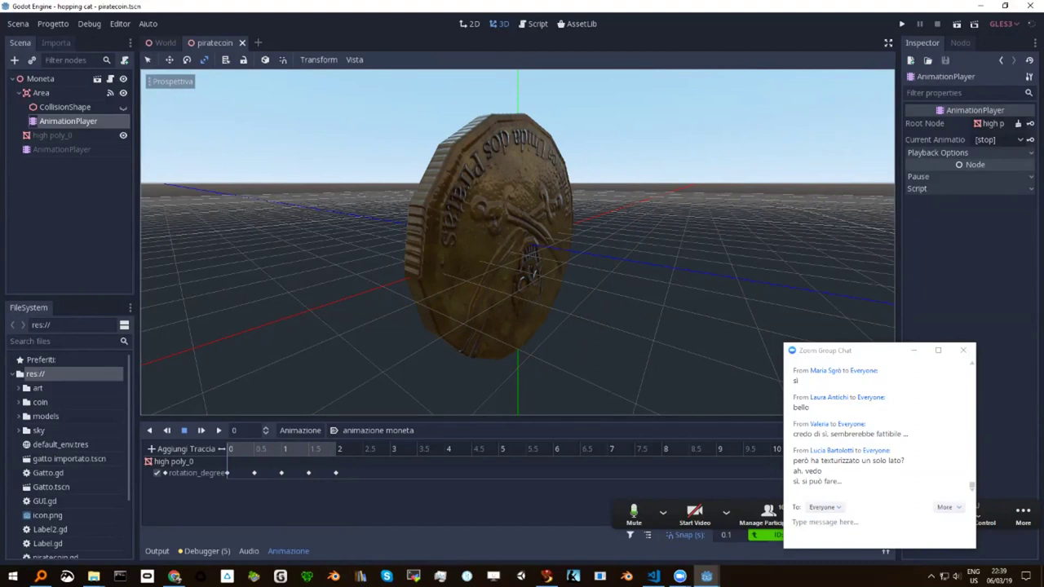
Select the Moneta root, expand its Transform, and open the piratecoin.gd script.
click(39, 78)
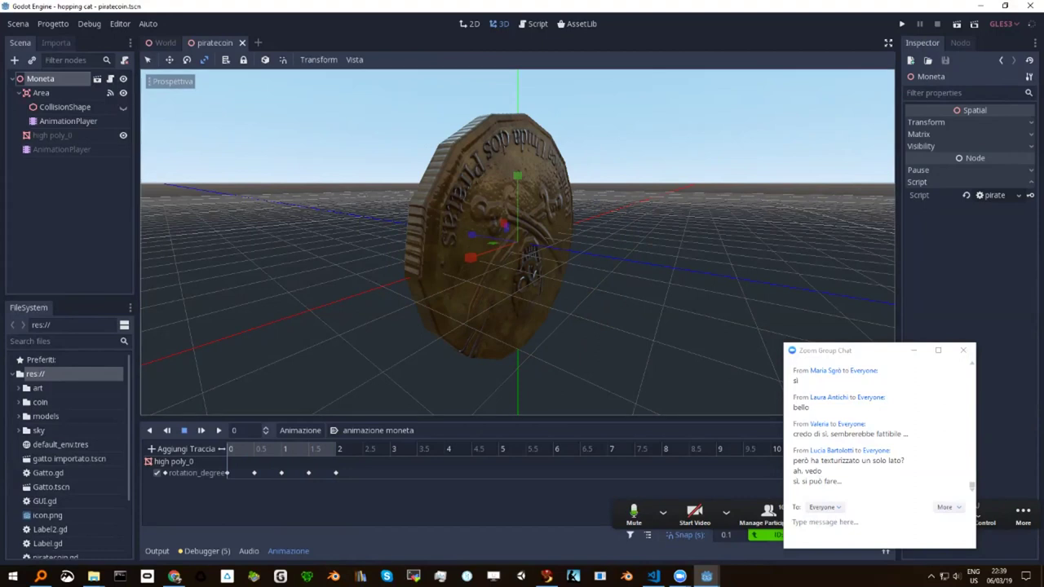
click(927, 122)
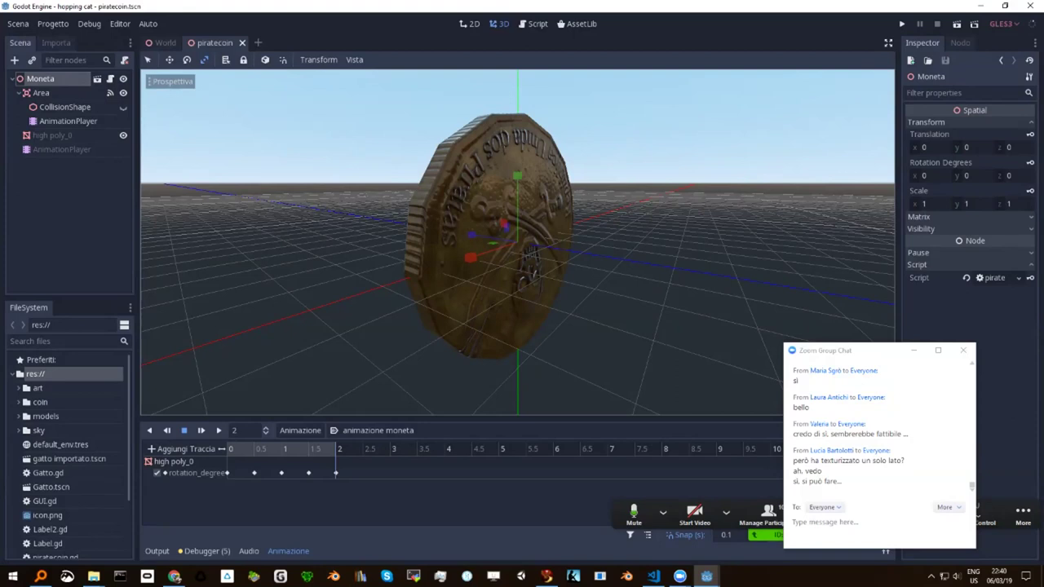
key(ctrl+F3)
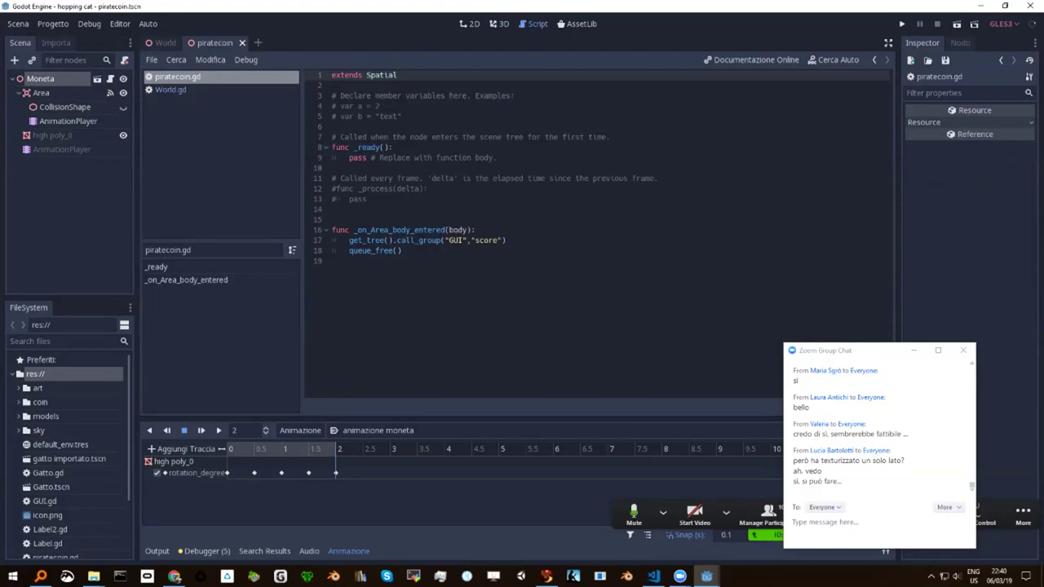
Make the coin's CollisionShape visible and orbit to see its wireframe around the coin.
click(41, 92)
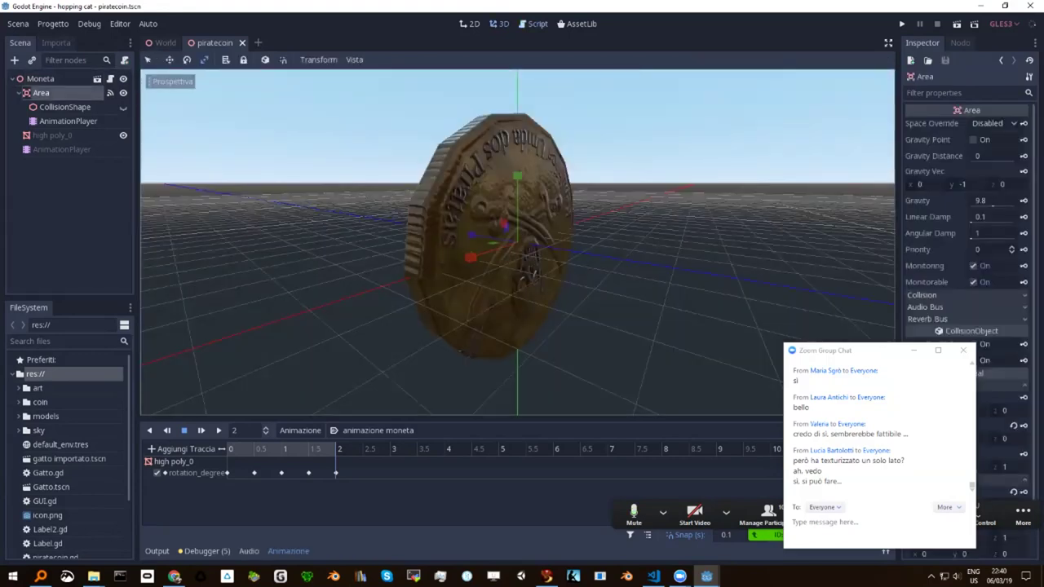
click(64, 106)
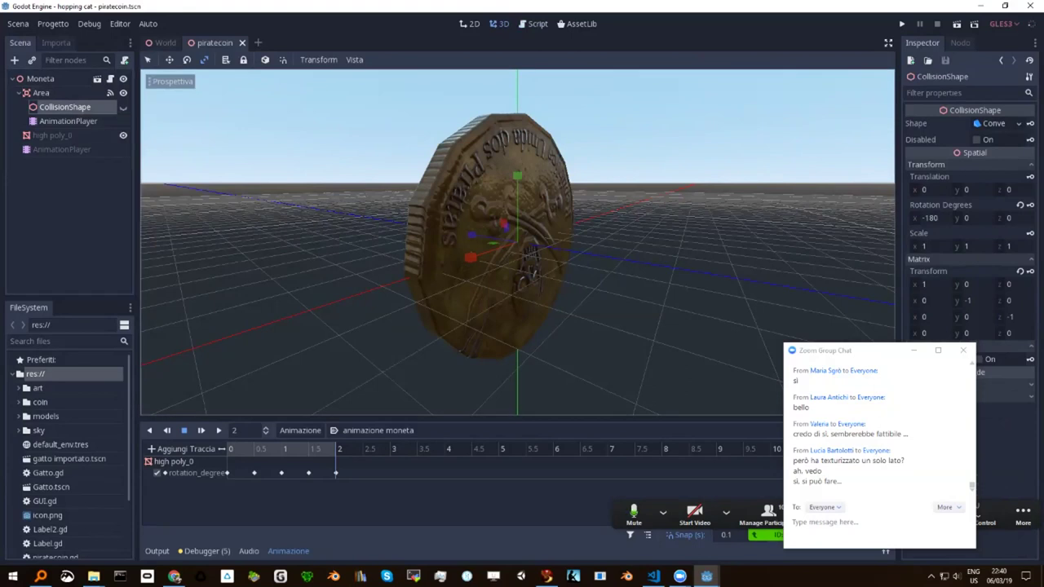
click(123, 107)
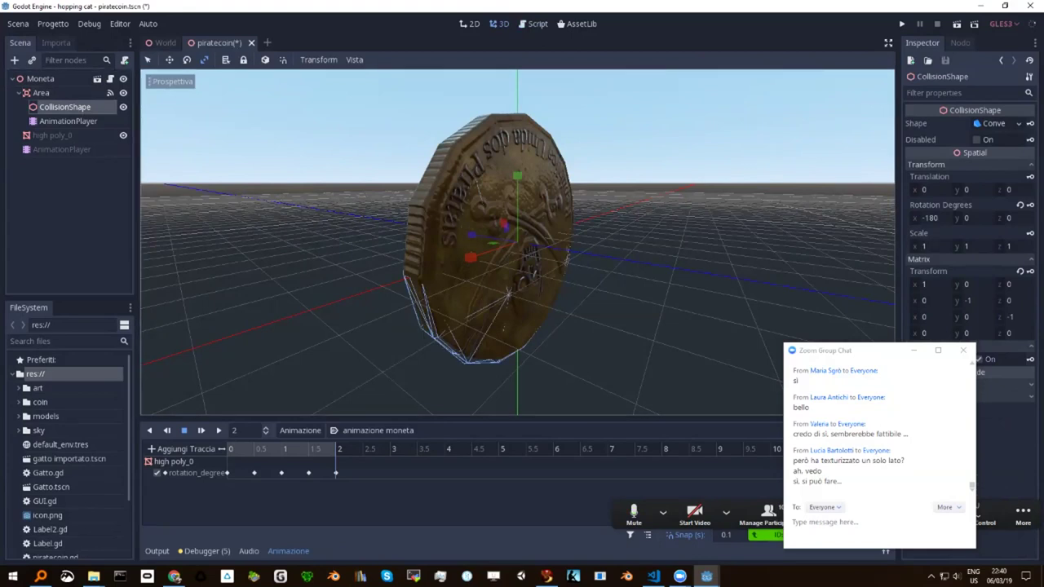
mouse_move(489, 253)
middle_down()
mouse_move(571, 253)
mouse_move(539, 261)
middle_up()
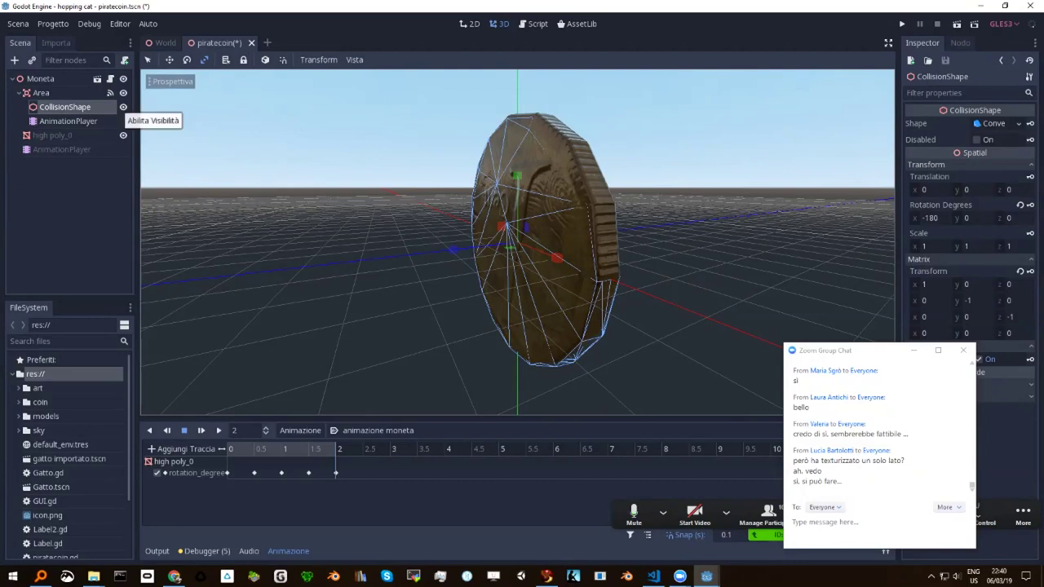
Hide the CollisionShape again and list the coin Area's signals.
click(123, 107)
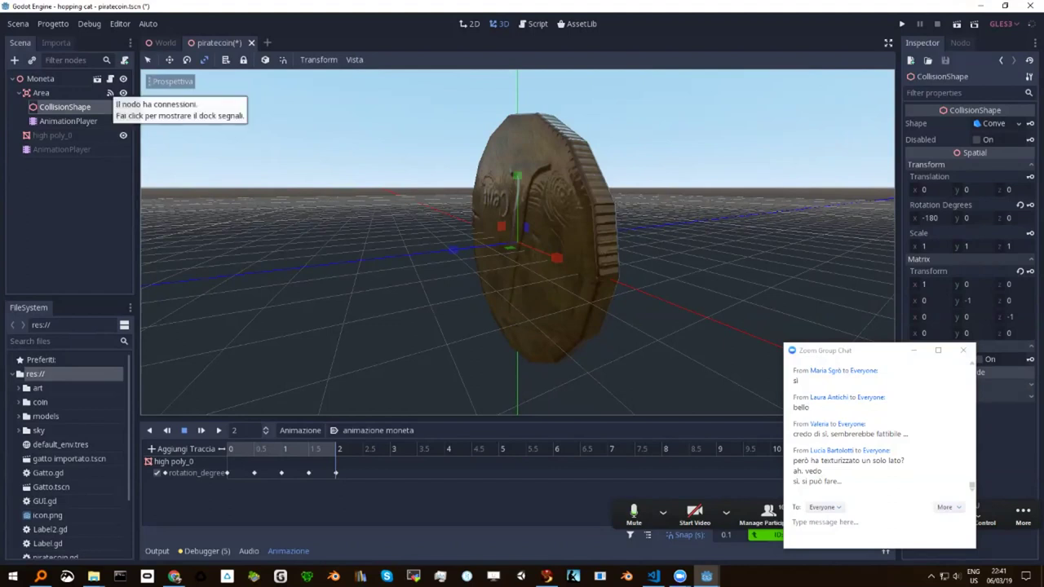
click(110, 92)
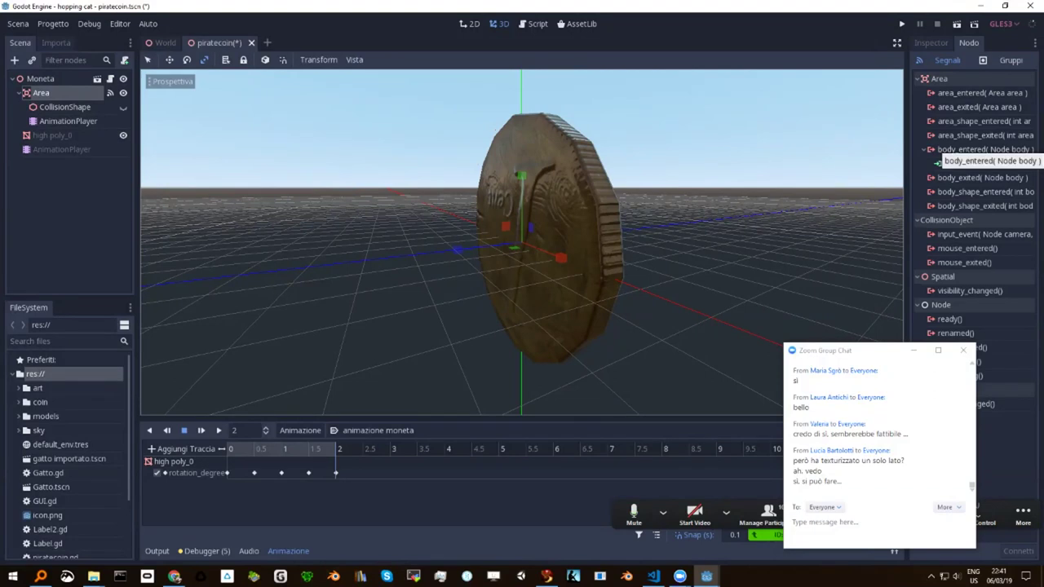
Connect the Area's body_entered signal to the _on_Area_body_entered method.
double_click(985, 150)
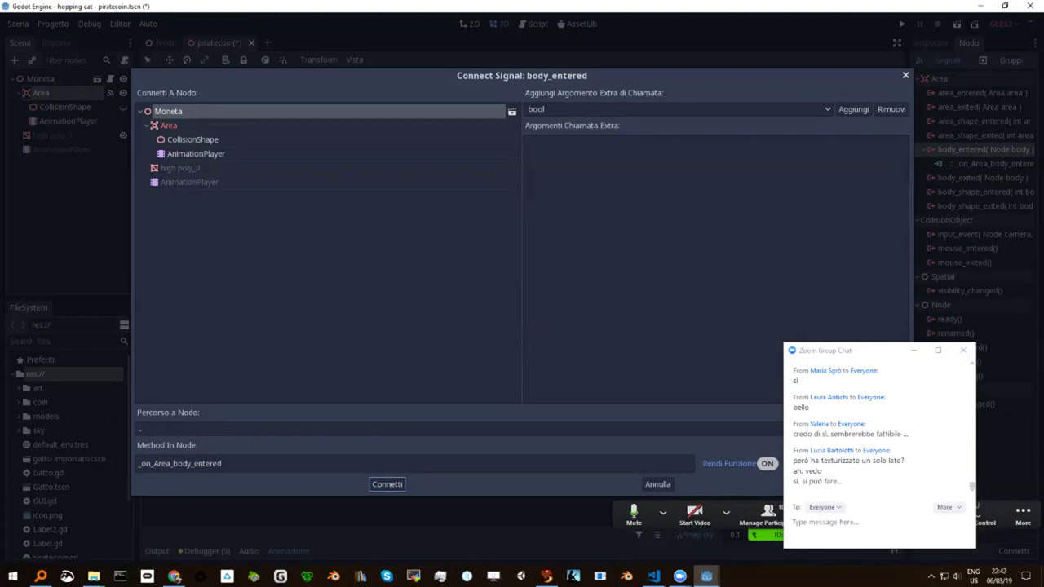
click(387, 484)
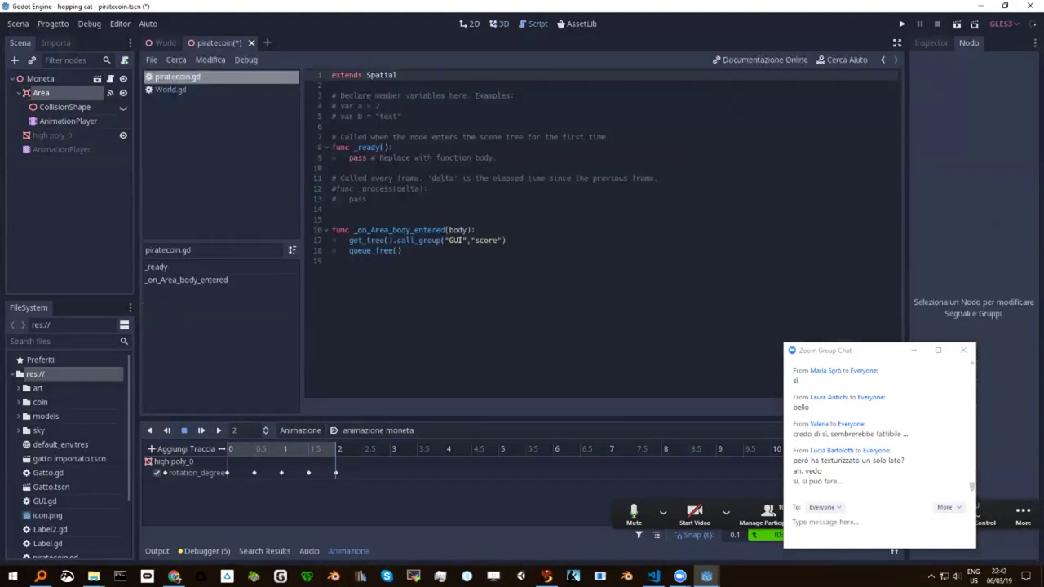
Walk through _on_Area_body_entered and its queue_free() call, then return to the World scene.
drag(332, 220, 333, 261)
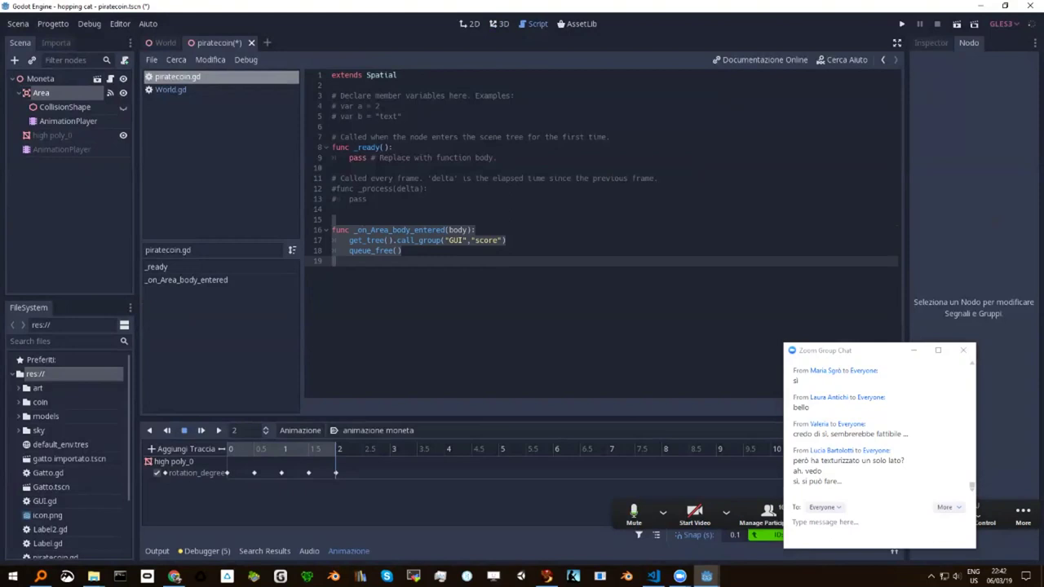
click(387, 230)
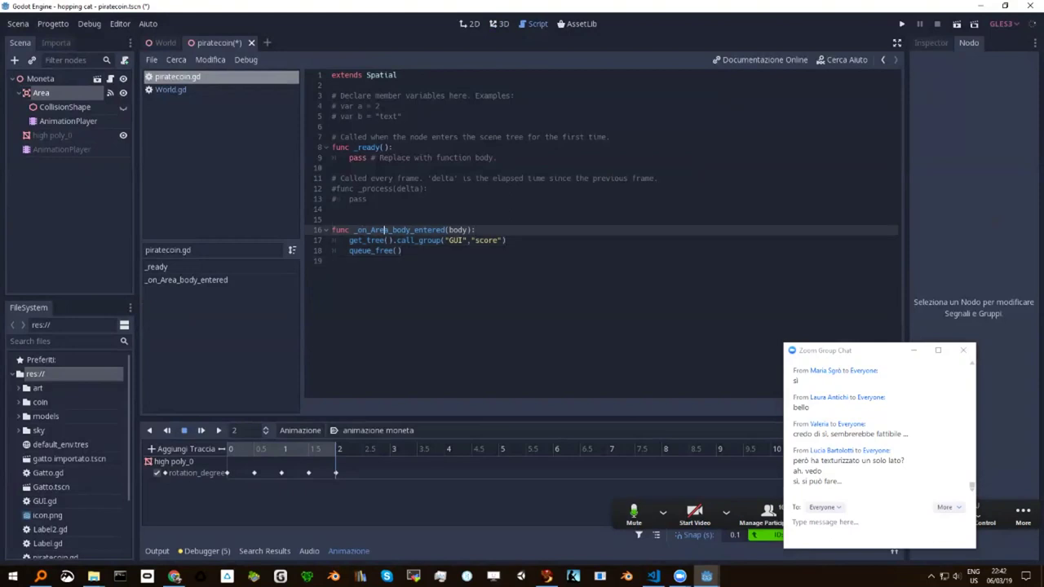
drag(354, 230, 448, 230)
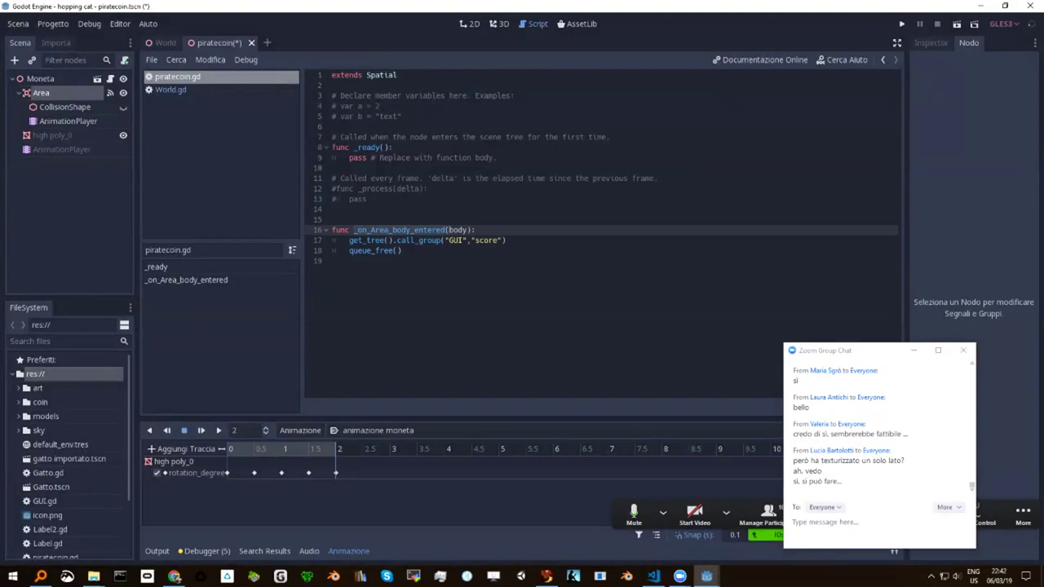
click(476, 230)
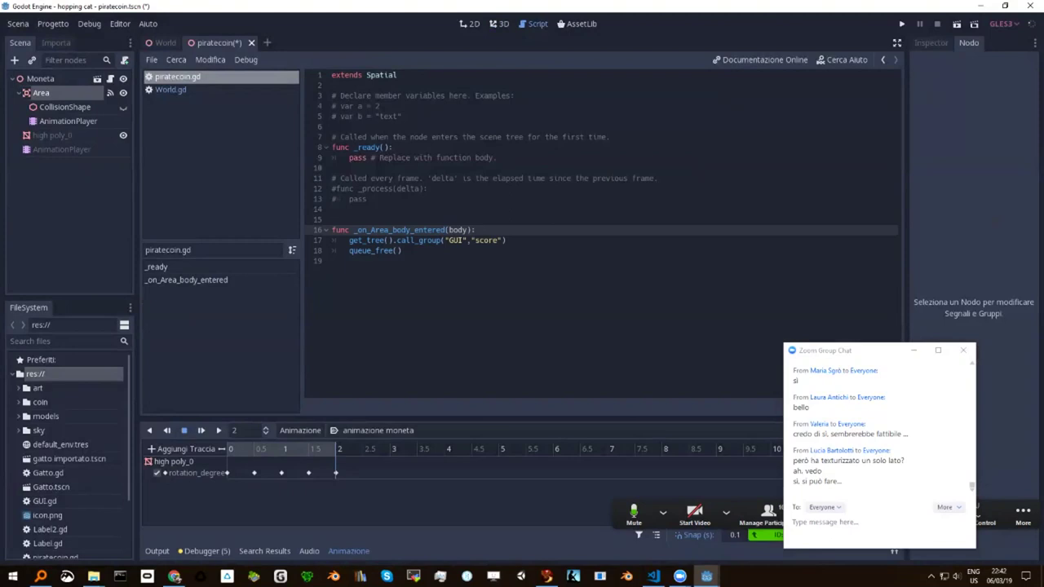
click(403, 250)
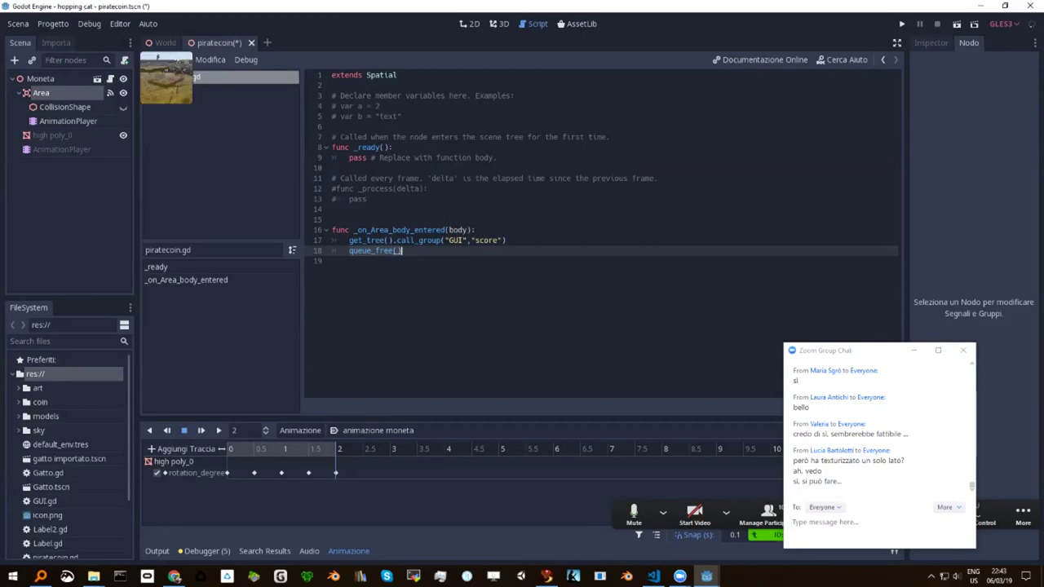
click(163, 42)
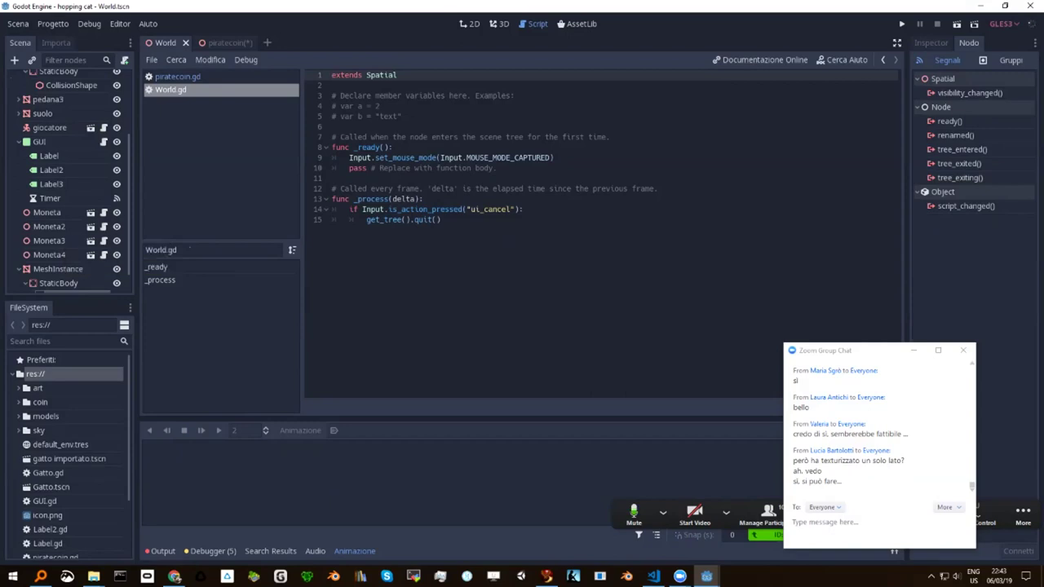
Review GUI.gd's score label update and the 'HAI VINTO' and timer start lines.
click(103, 141)
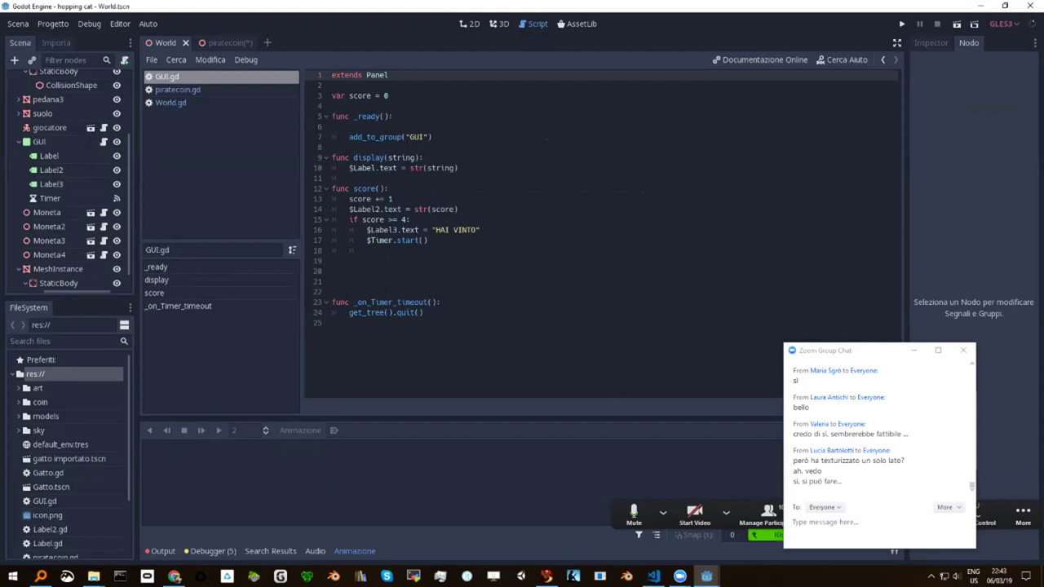
click(402, 209)
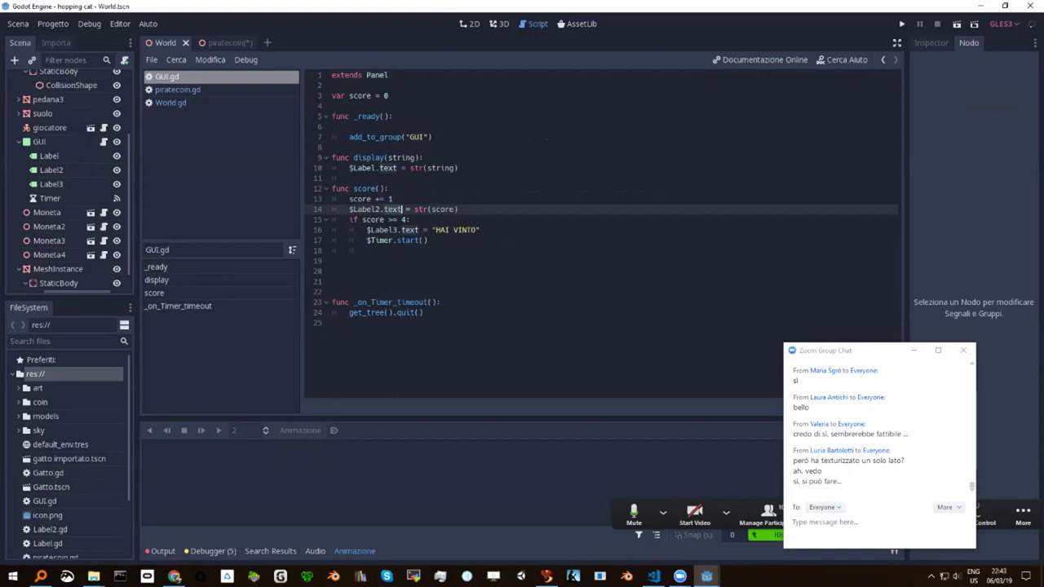
drag(367, 229, 429, 239)
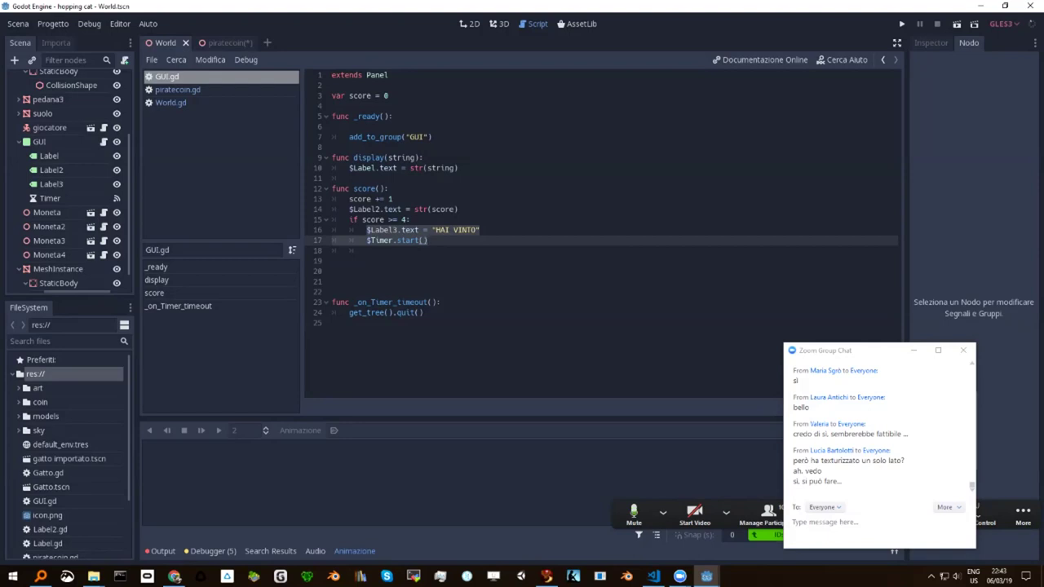
Select the GUI's Timer node and inspect its properties such as Wait Time.
click(50, 198)
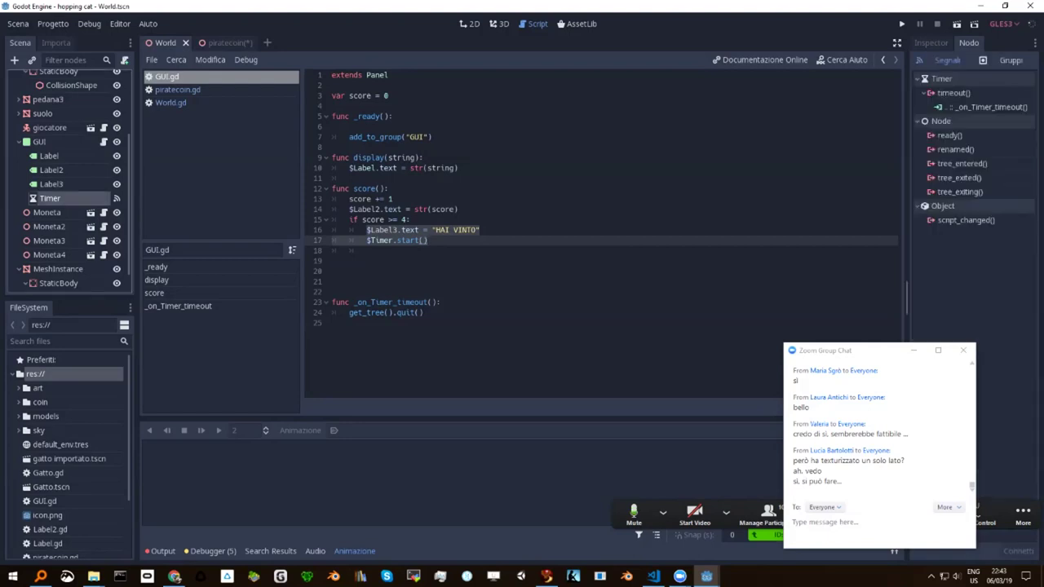
click(931, 43)
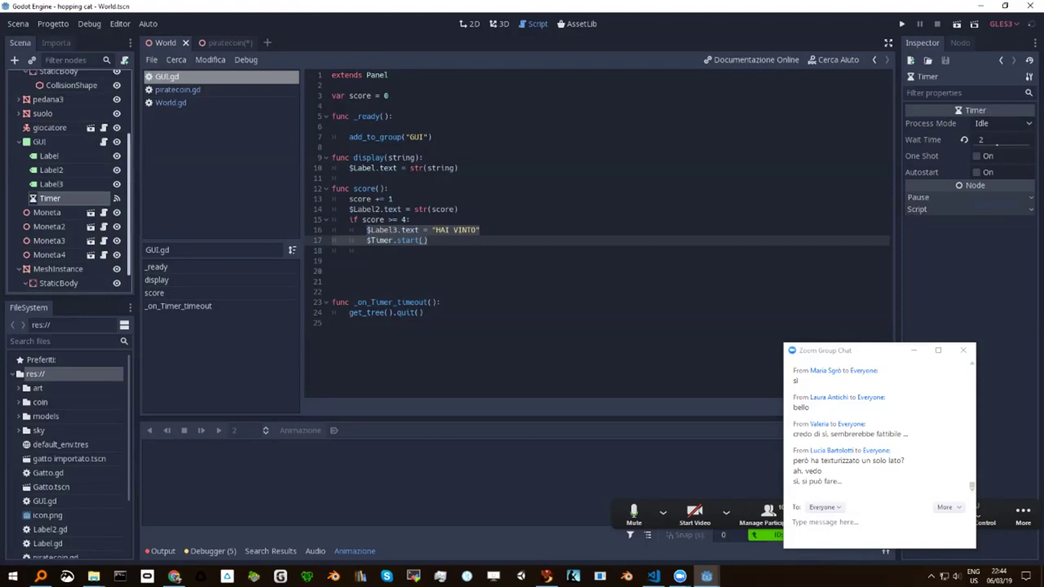
scroll(65, 179, up, 5)
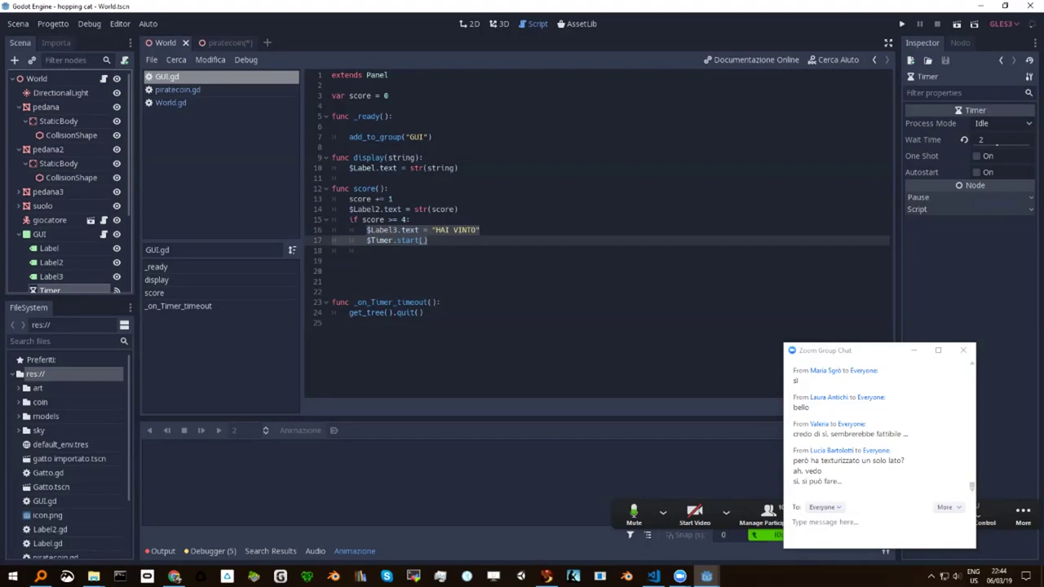
scroll(65, 179, down, 3)
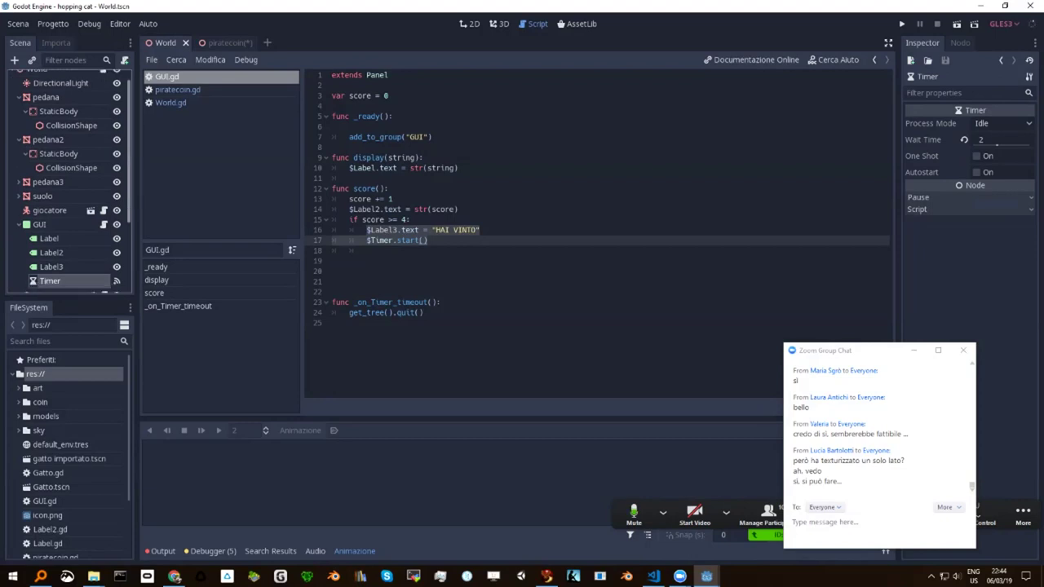
scroll(65, 180, down, 1)
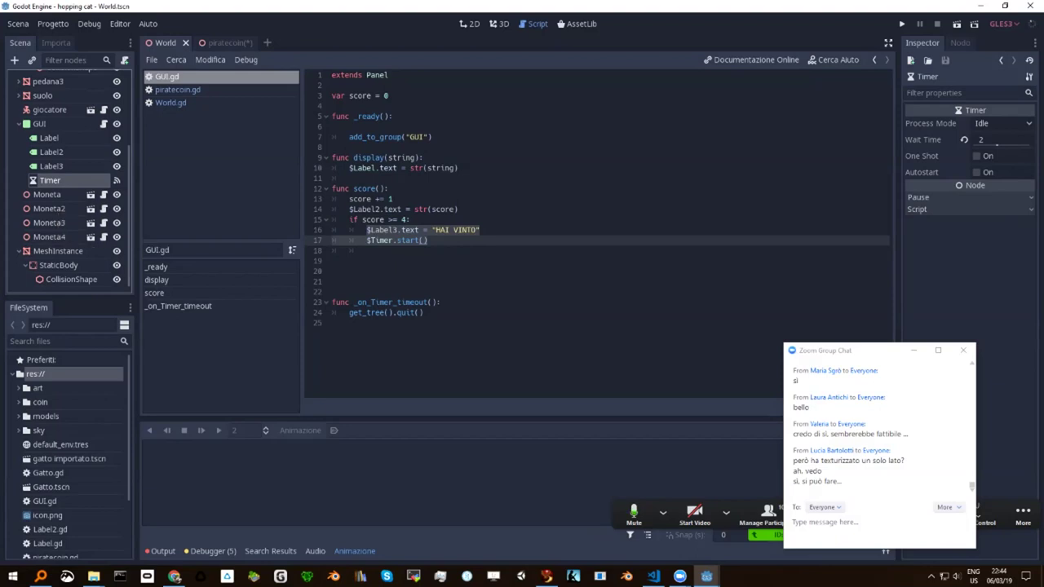
click(103, 109)
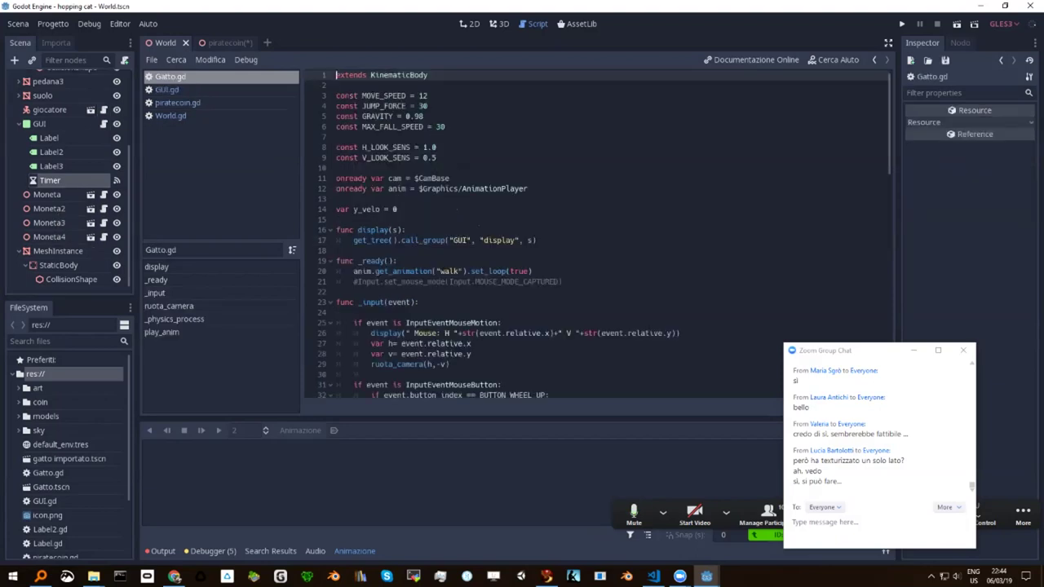
scroll(457, 209, down, 20)
scroll(595, 235, up, 1)
scroll(596, 235, up, 5)
scroll(596, 235, up, 6)
scroll(596, 235, up, 8)
scroll(596, 235, up, 1)
Test-run the game with F5, stop it, and open the Gatto scene's Camera.
key(F5)
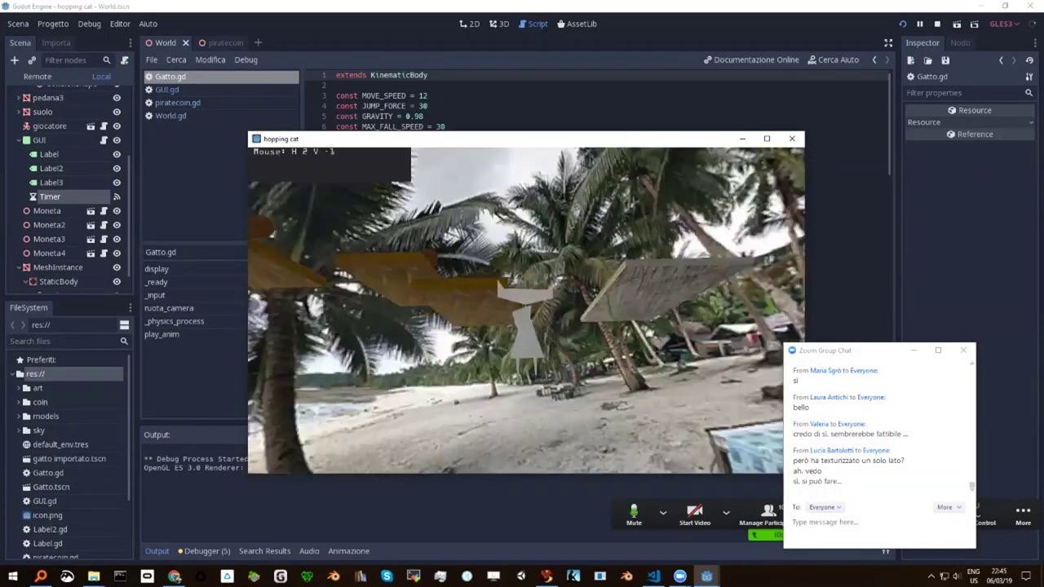
key(F8)
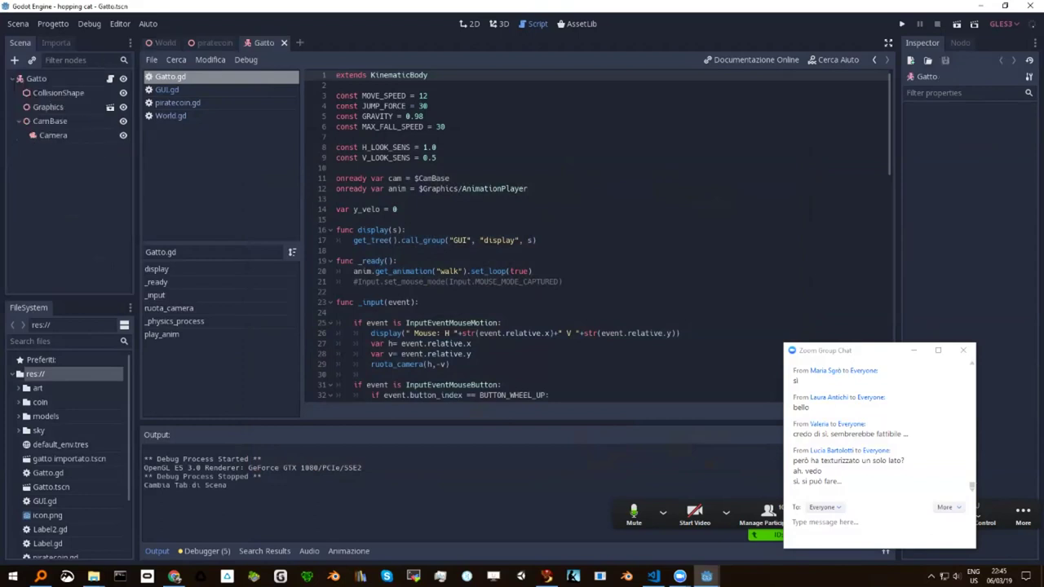
click(53, 134)
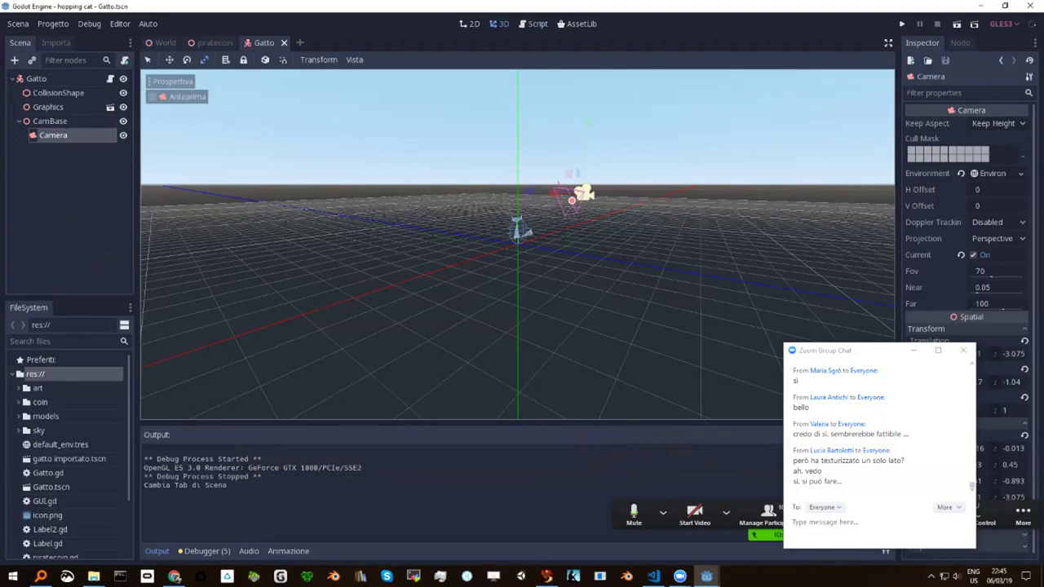
Inspect the Camera environment's sky panorama, then set Background Mode to Clear Color.
click(991, 173)
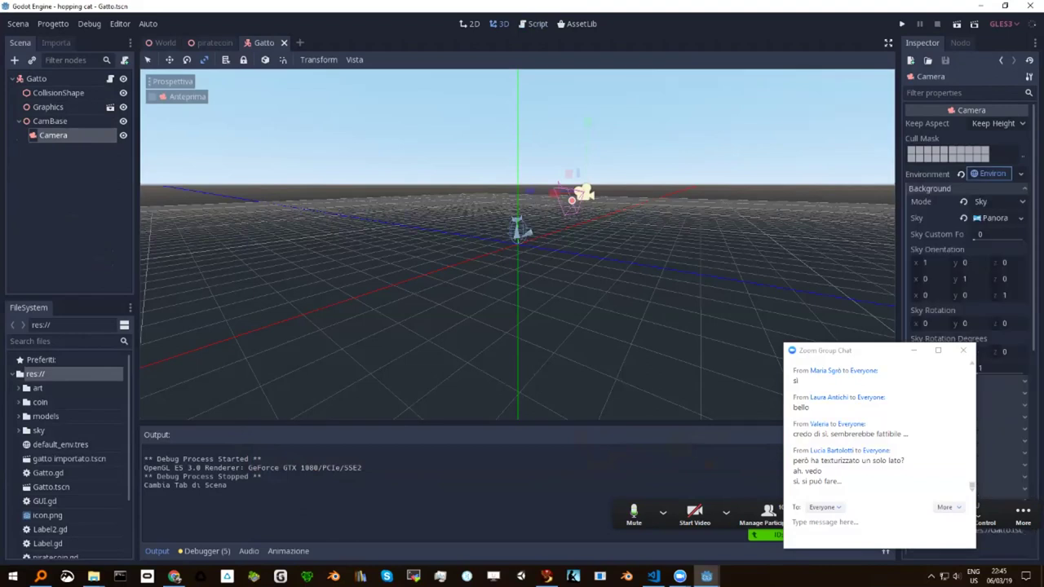
click(994, 217)
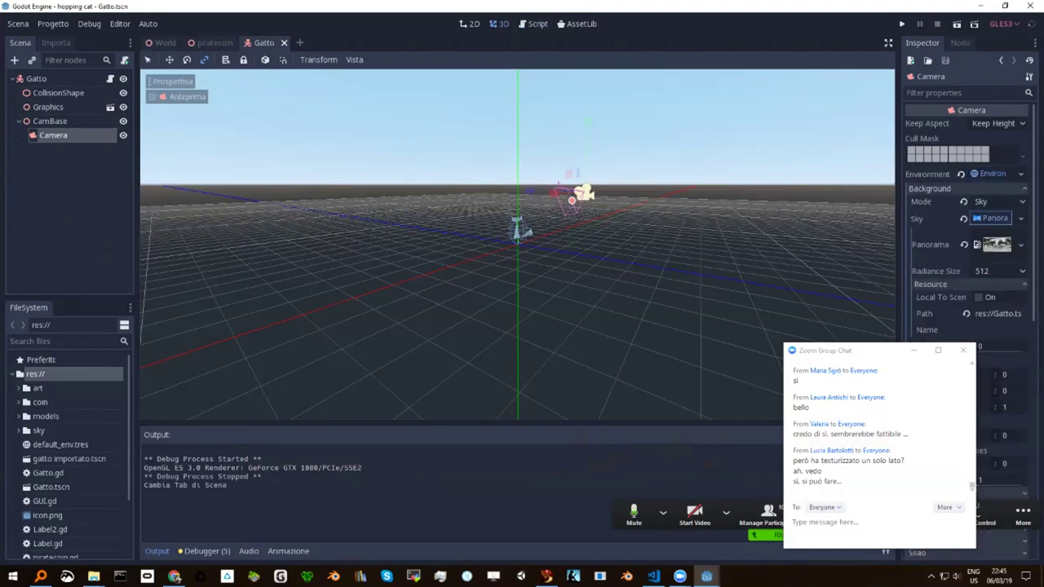
click(997, 245)
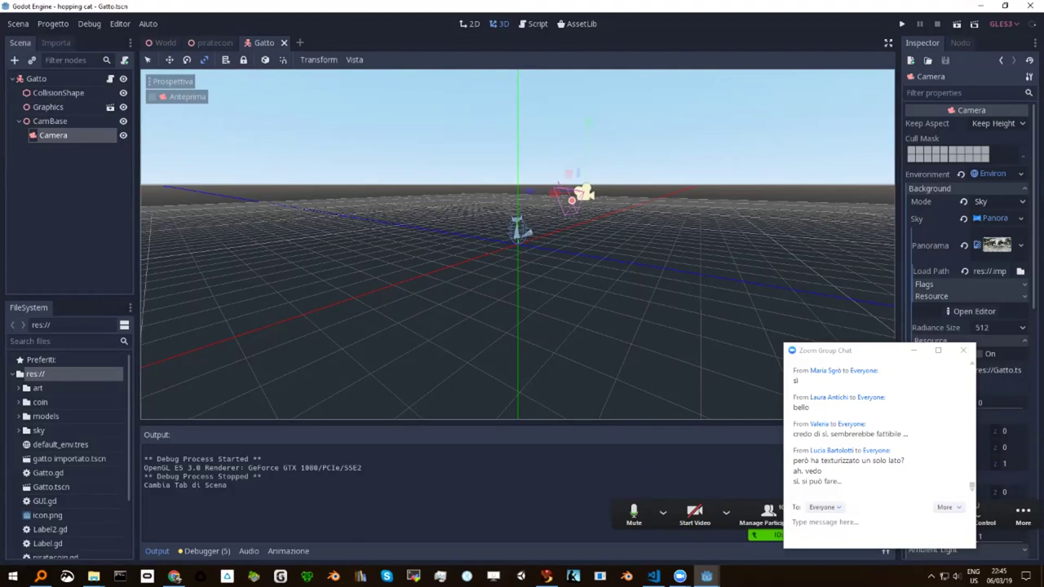
click(991, 216)
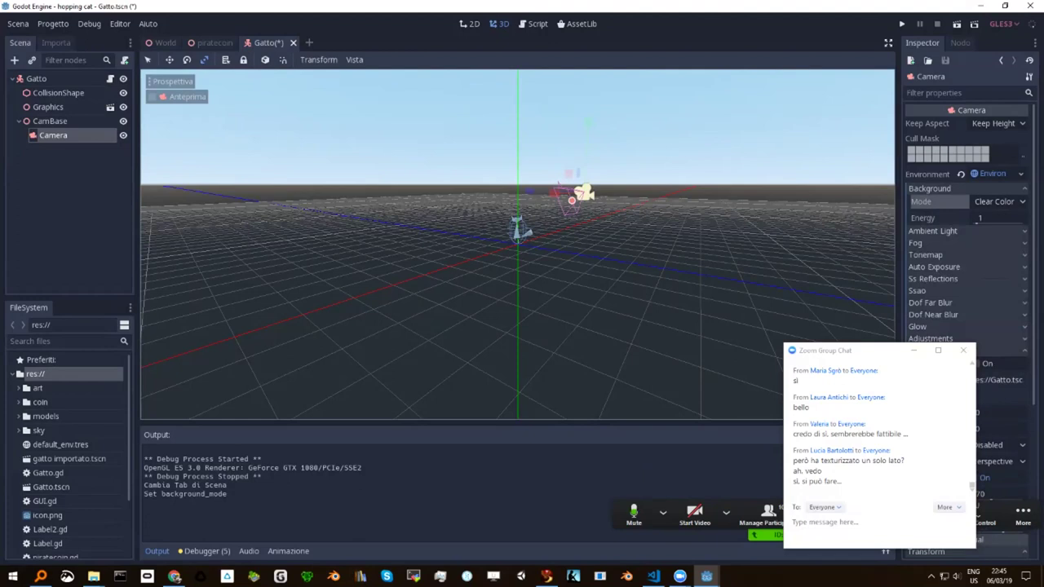
Test-run the game with the plain grey background, then clear the Camera's Environment property.
key(F5)
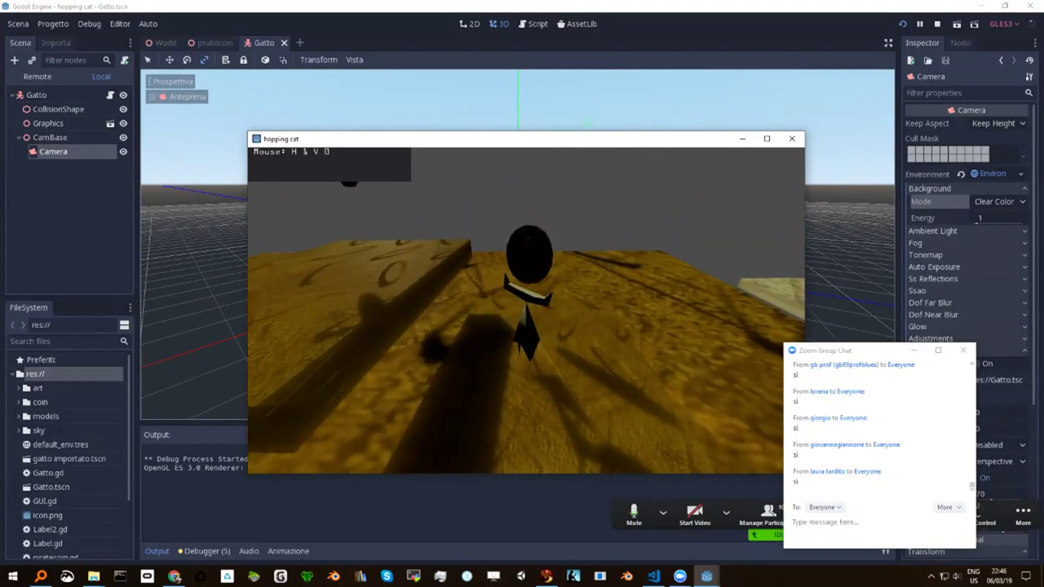
key(Escape)
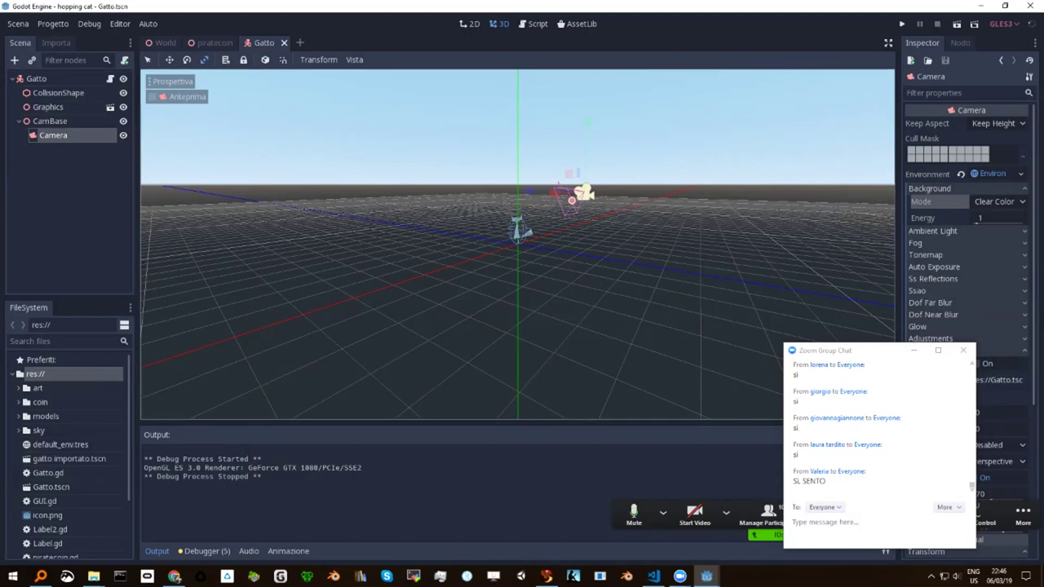
click(961, 174)
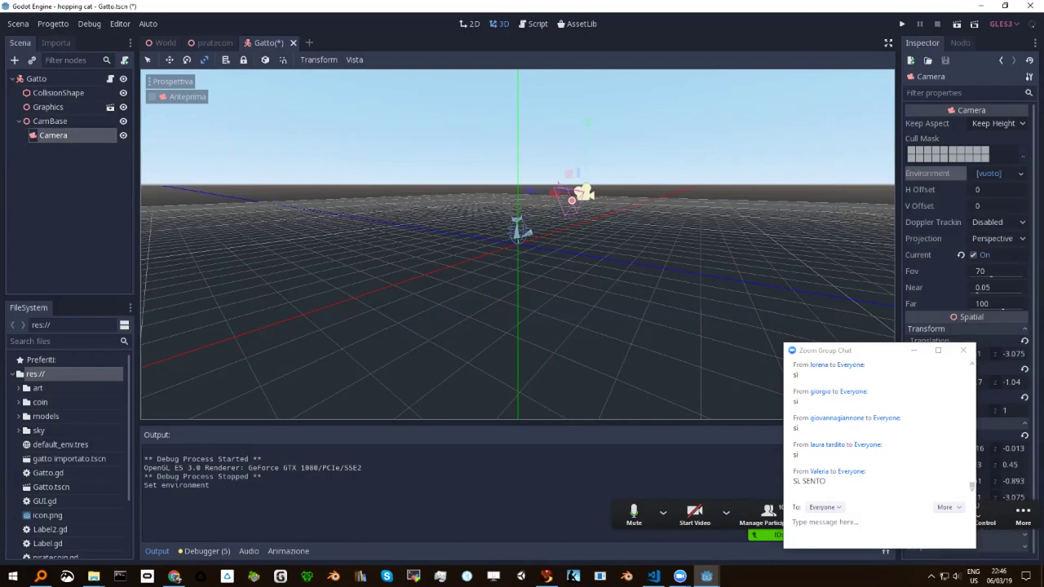
Save and test-run the Gatto scene again, confirming the default blue sky is back.
key(F5)
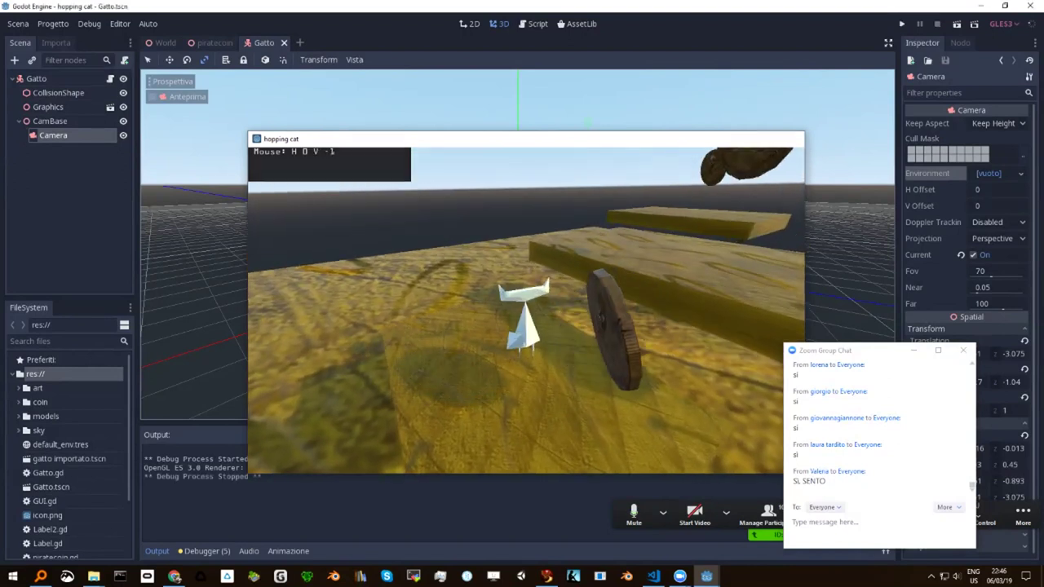
key(Escape)
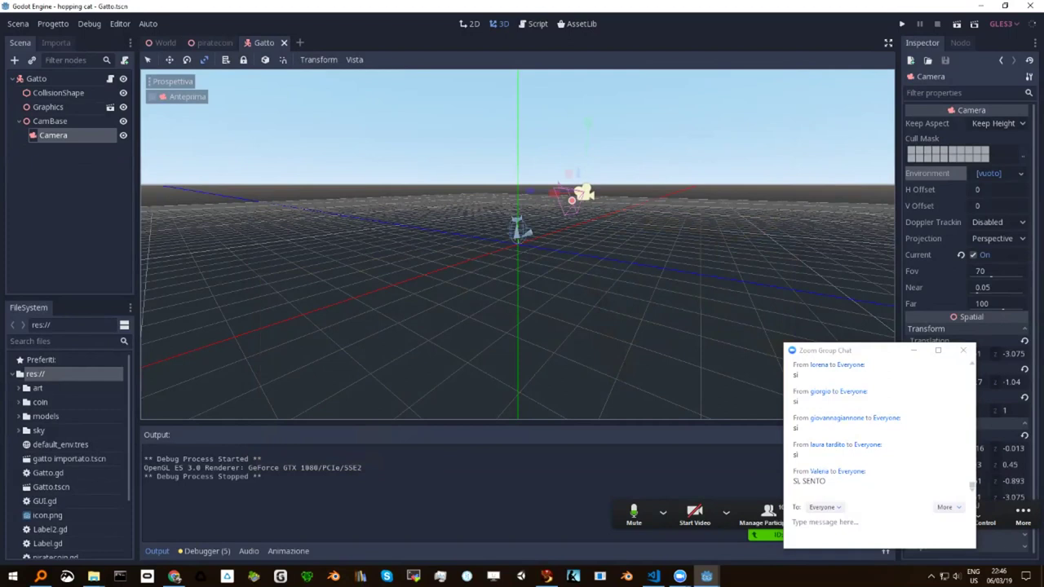
Give the Camera a new Environment with Background Mode set to Sky.
click(997, 173)
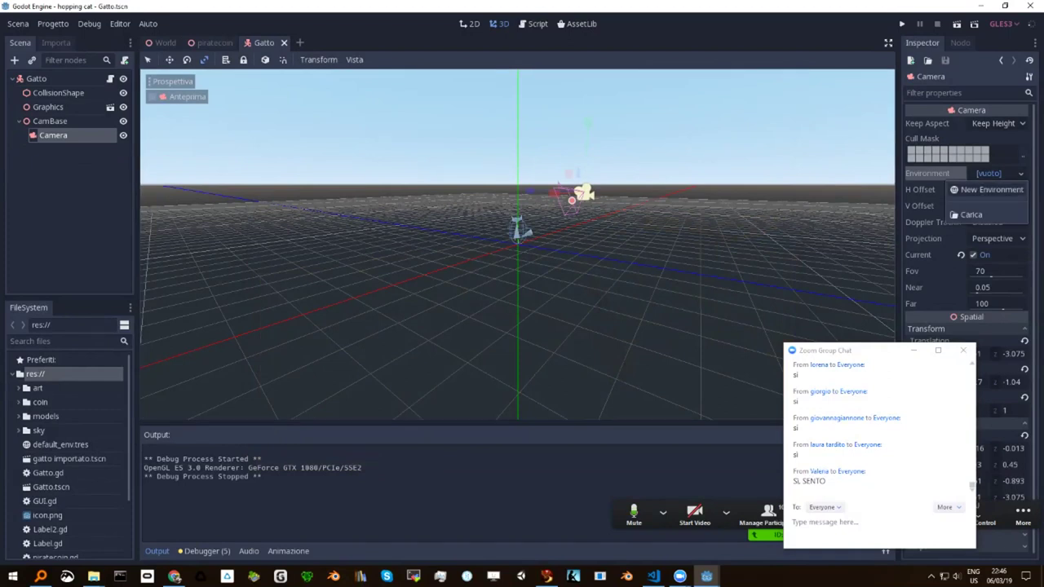
click(990, 189)
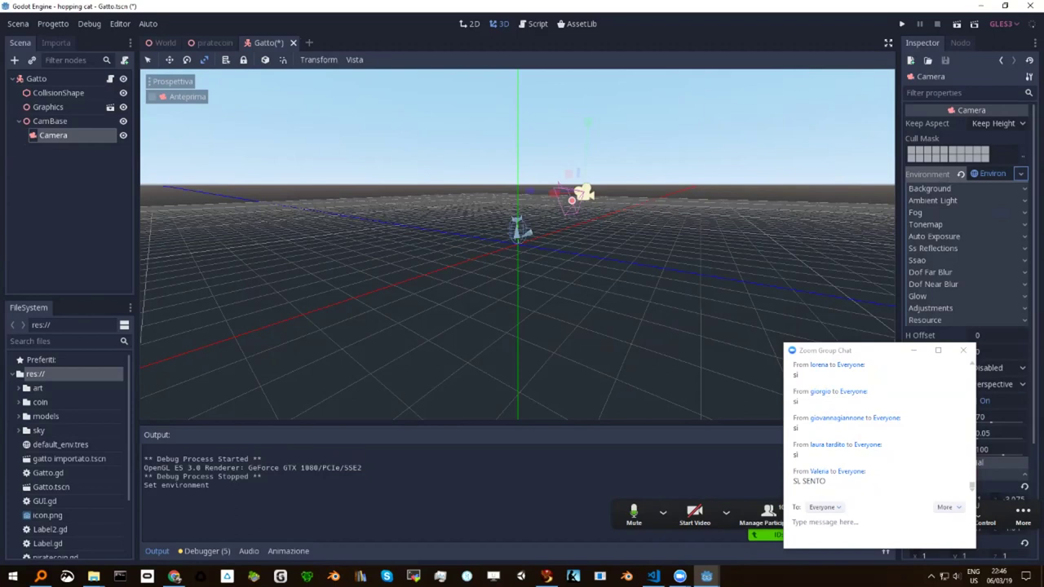
click(930, 188)
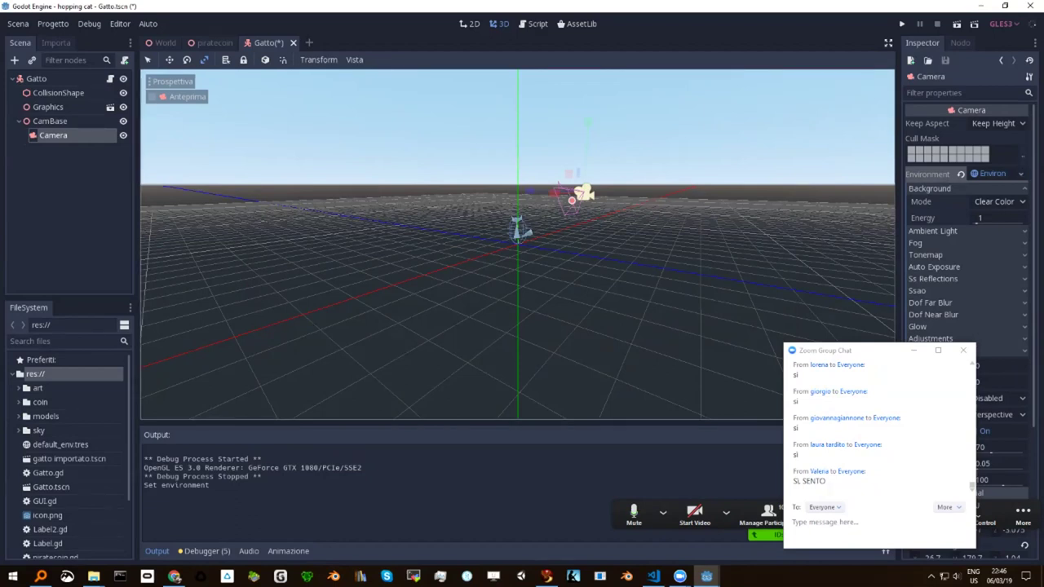
click(997, 202)
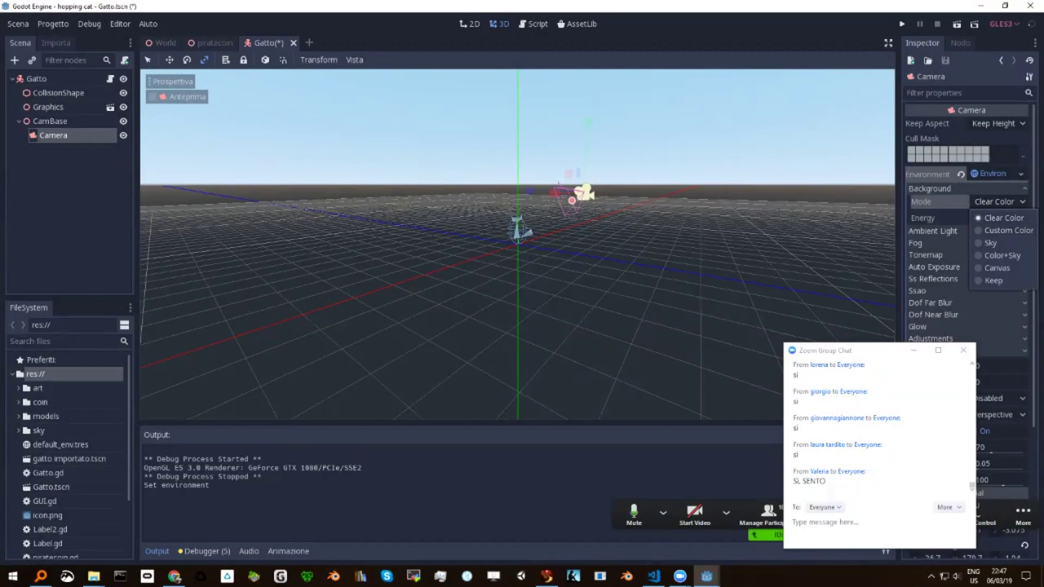
click(990, 243)
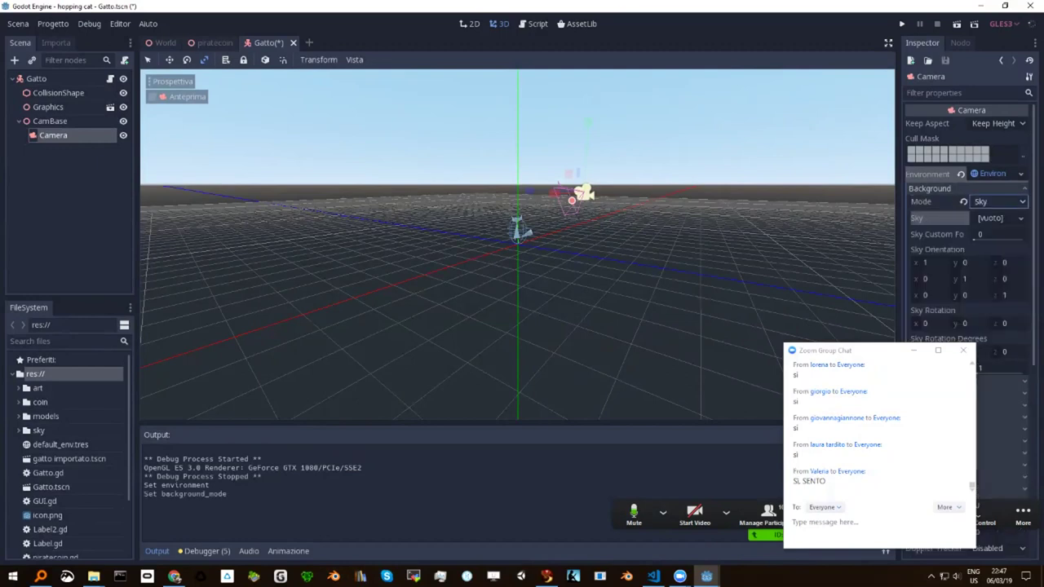
Create a new PanoramaSky and load the 1280px-Magpupungko image from res://sky as its panorama.
click(1019, 217)
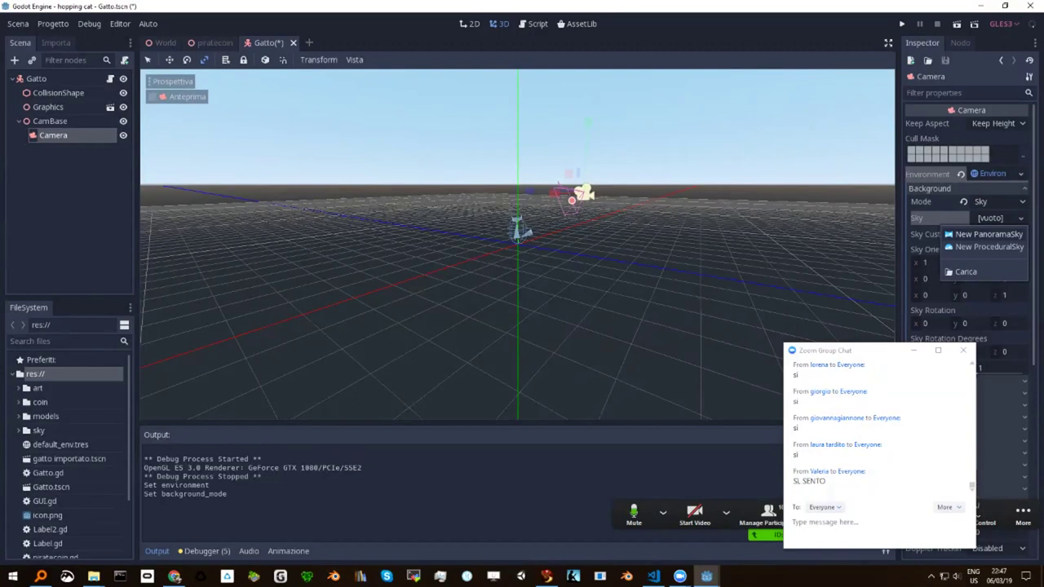
click(988, 234)
click(993, 218)
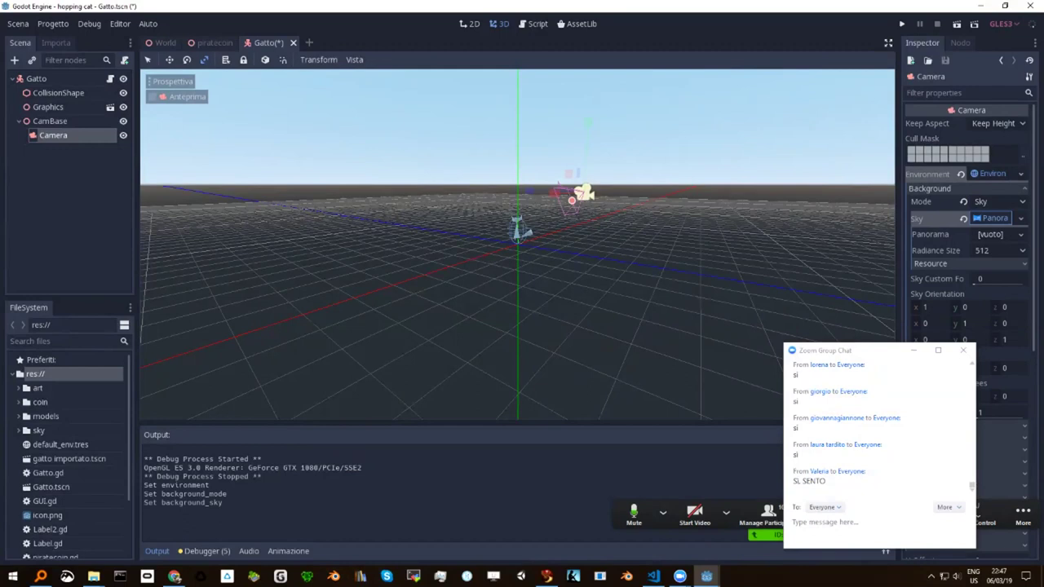
click(991, 234)
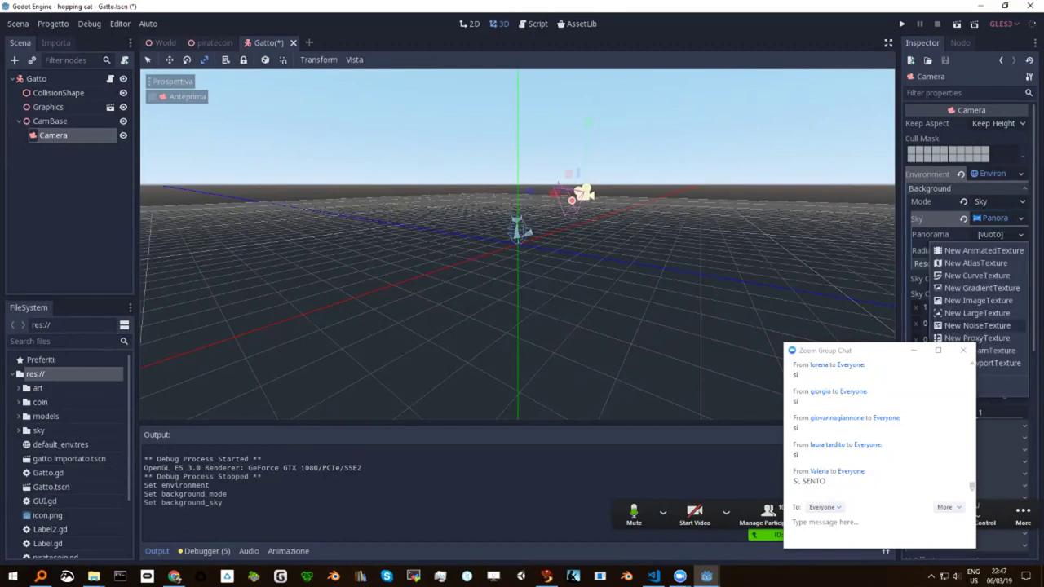
click(816, 522)
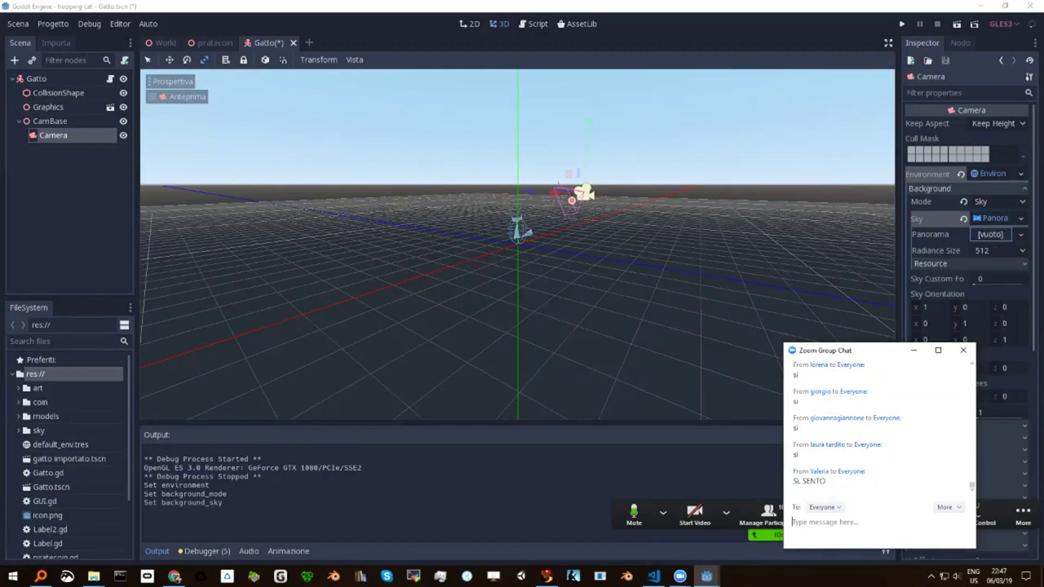
drag(849, 350, 714, 375)
click(991, 234)
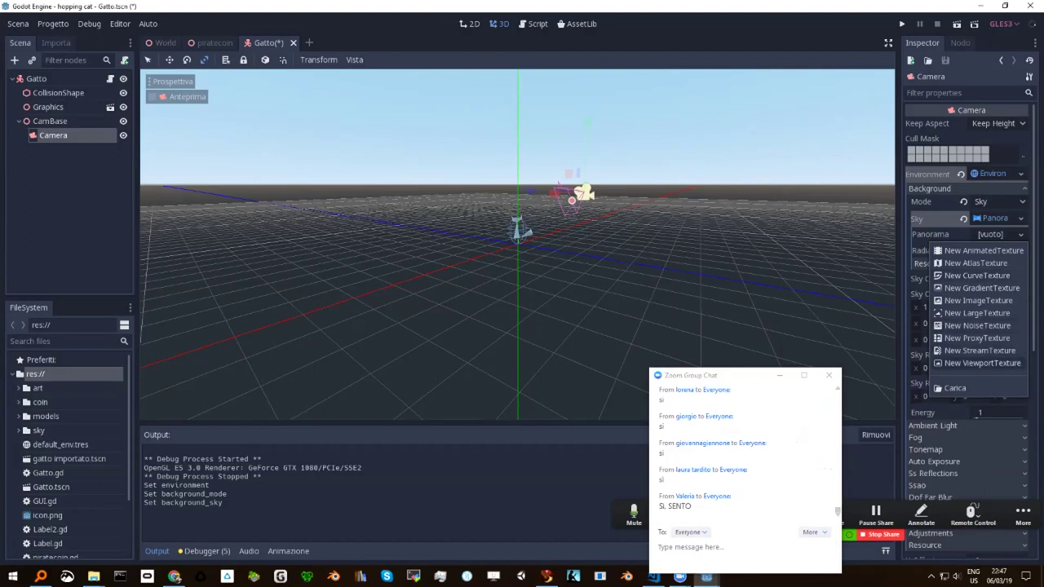
click(955, 388)
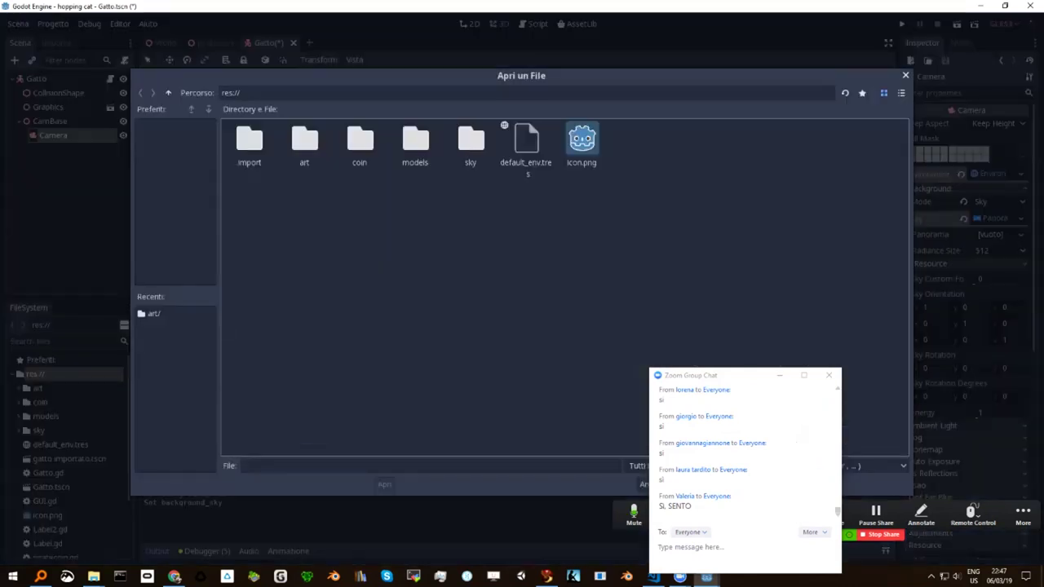
double_click(471, 140)
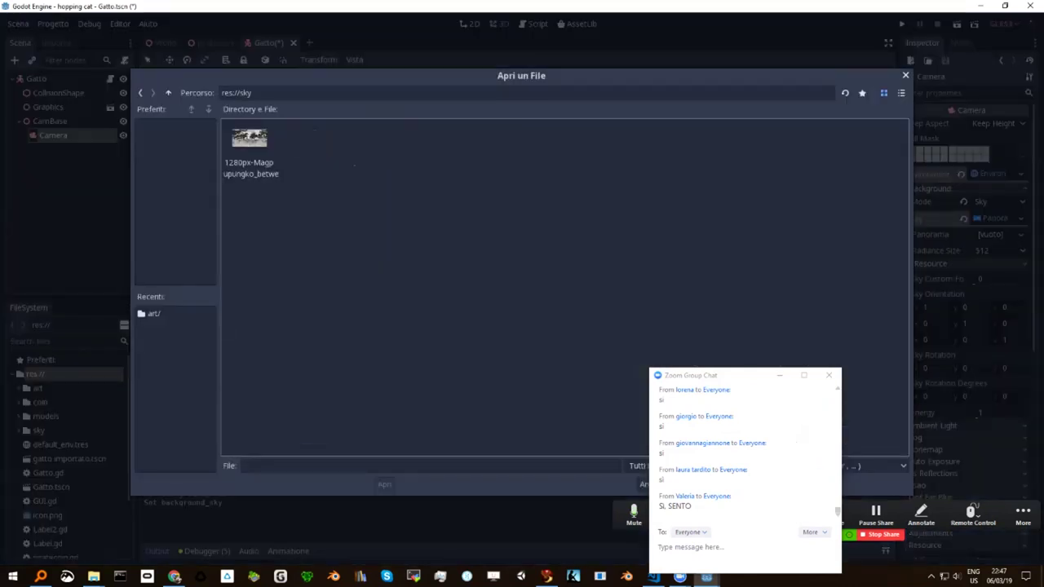
double_click(248, 138)
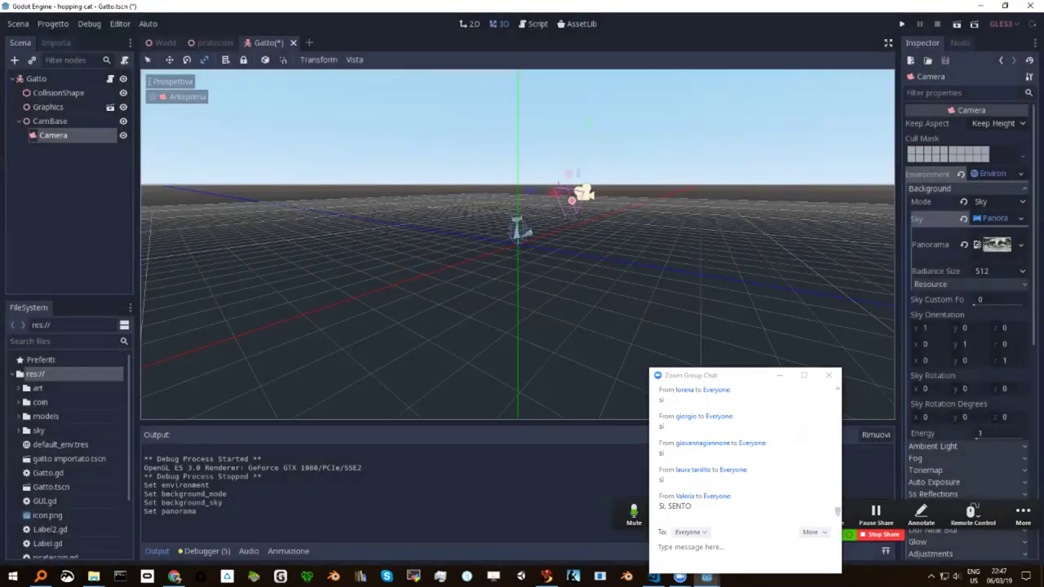
Test-run the game with the beach panorama as sky, then switch to the Chrome browser.
key(F5)
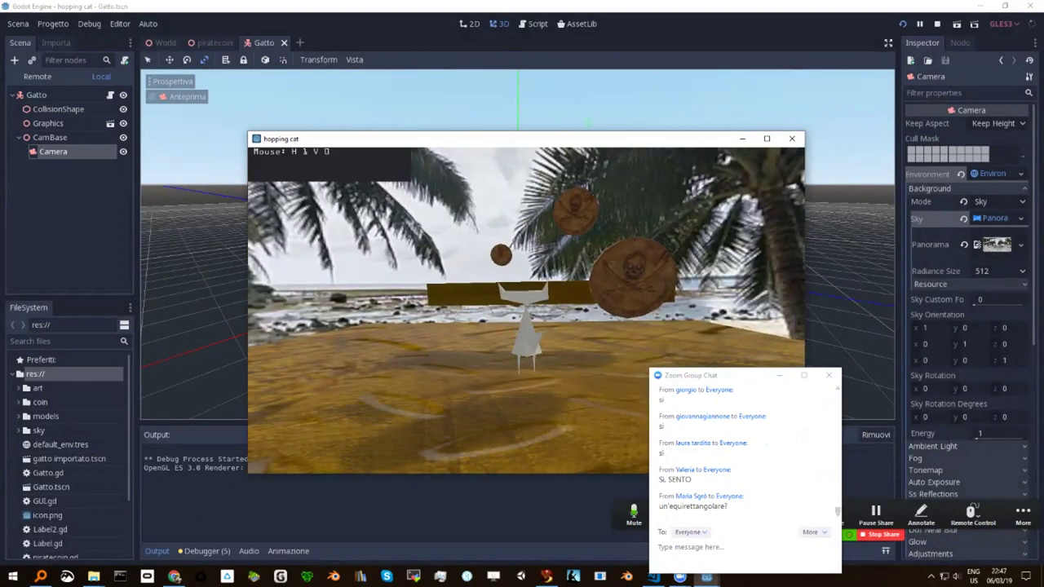
key(Escape)
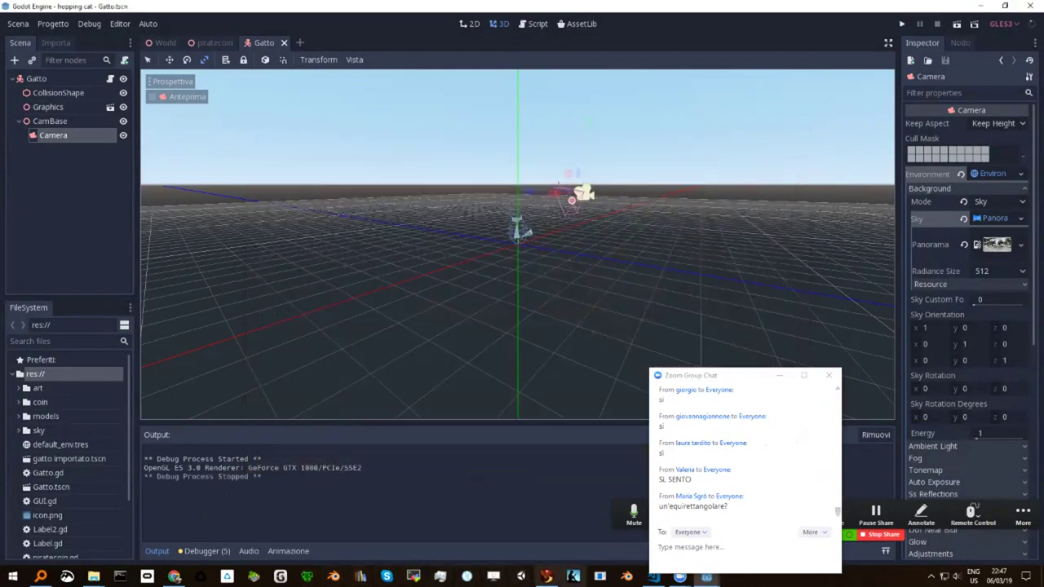
click(173, 576)
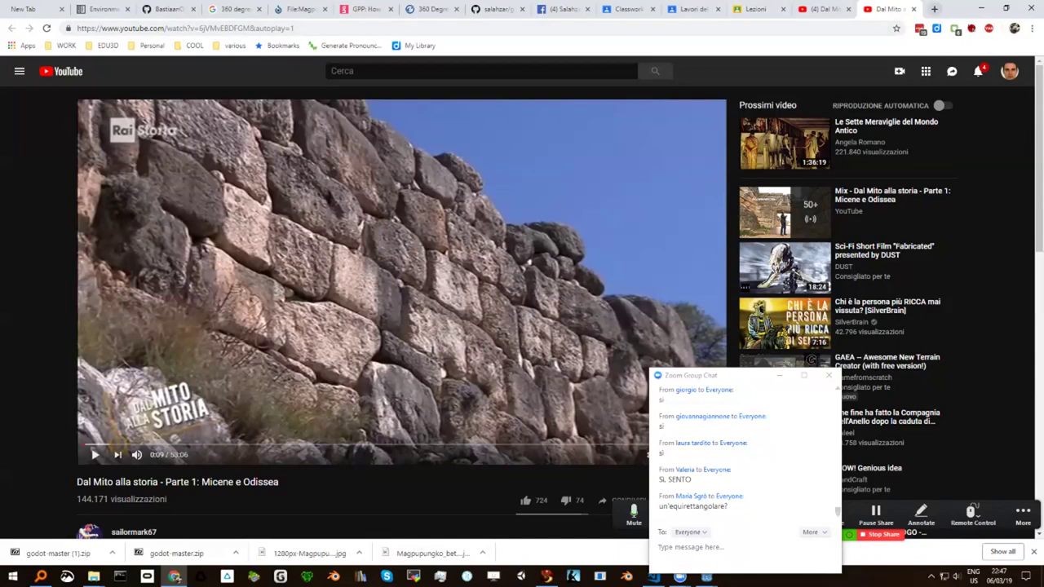
In a new tab, search Google Images for '360 sphere photo' and open the first panorama's page.
click(935, 9)
text(360 )
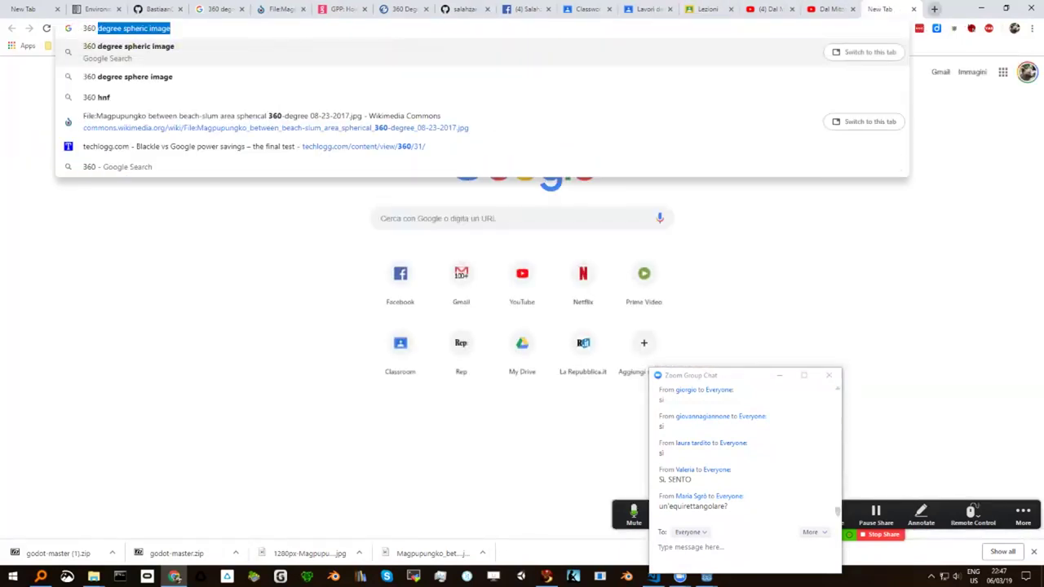
text(s)
key(BackSpace)
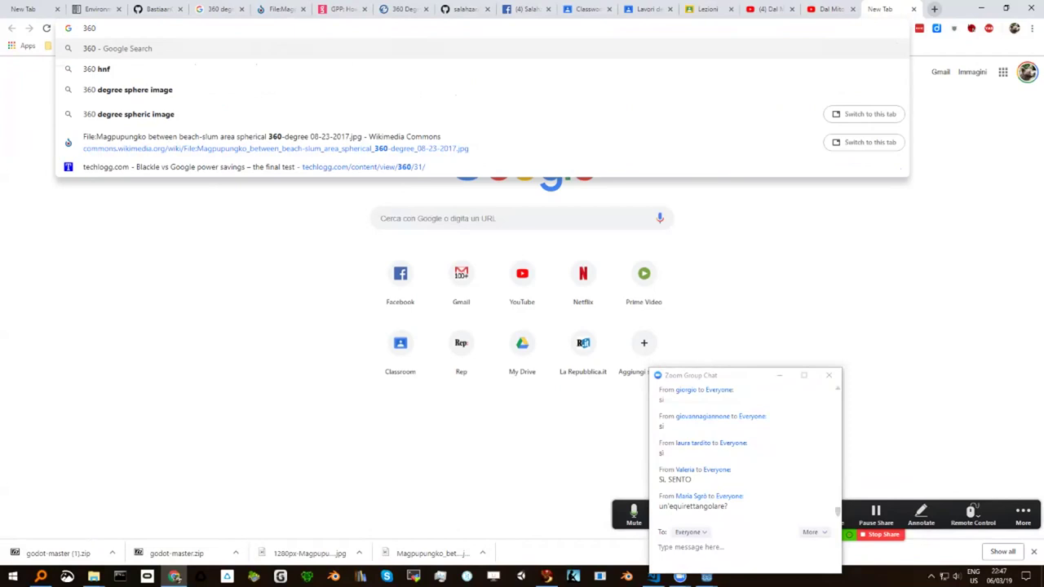
text( sphe)
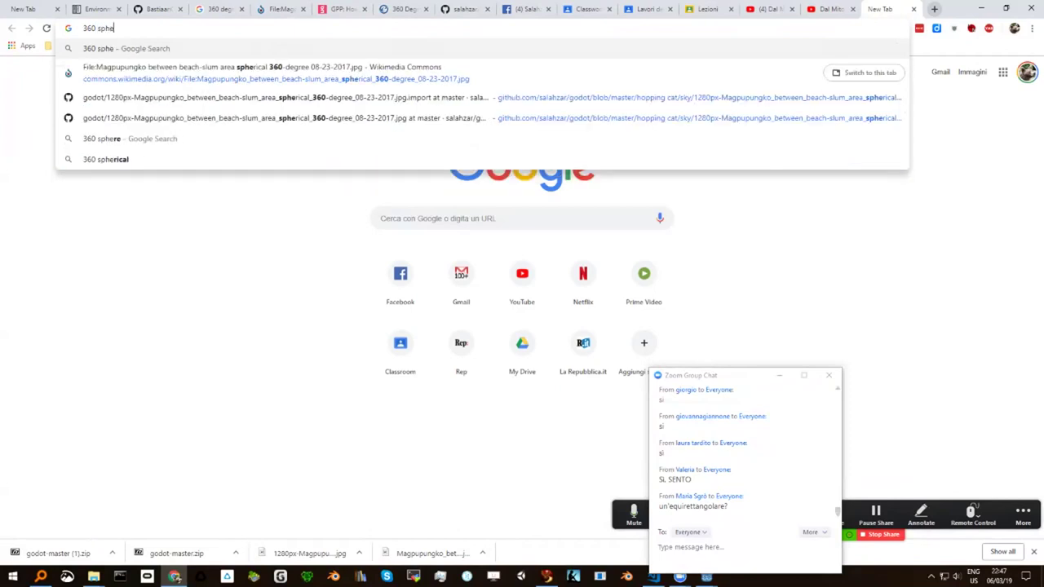
text(re photo)
key(Return)
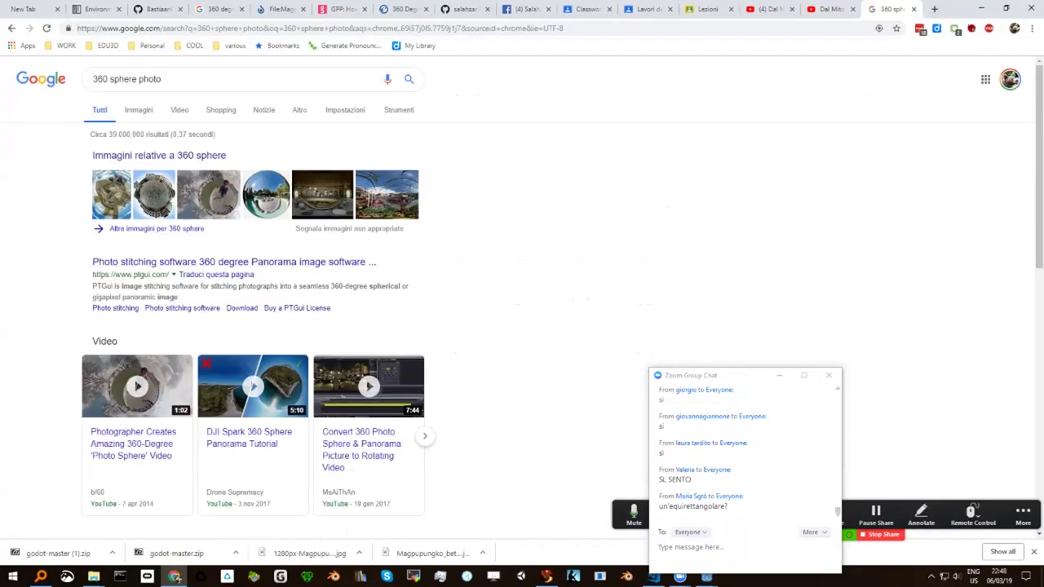
click(266, 194)
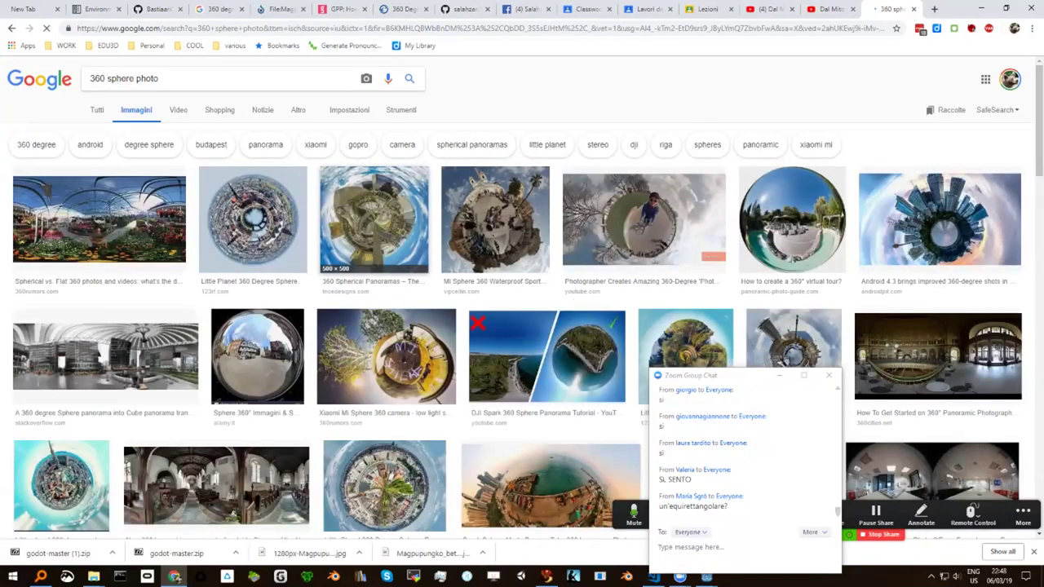
click(99, 219)
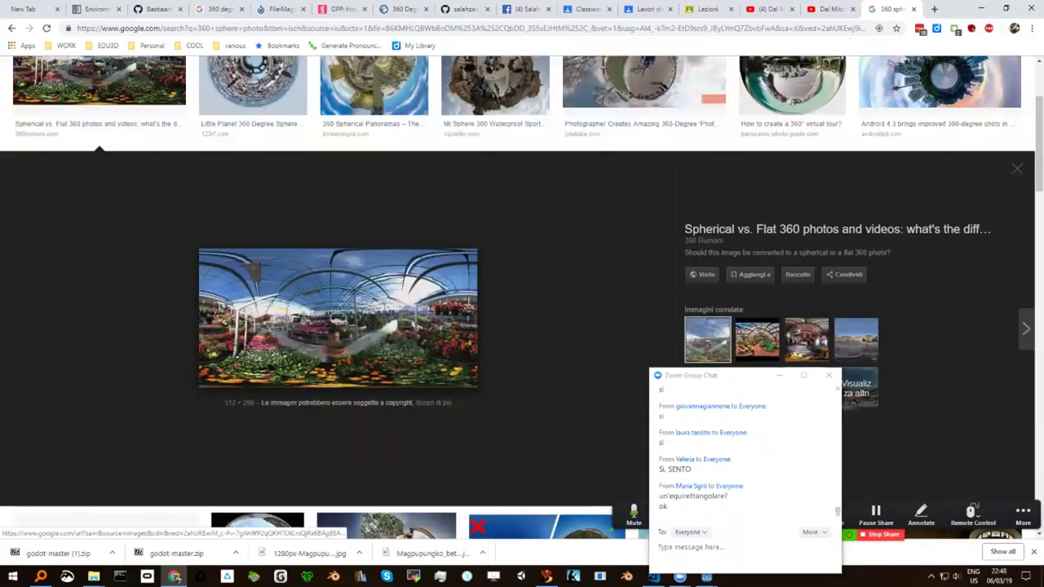
click(338, 318)
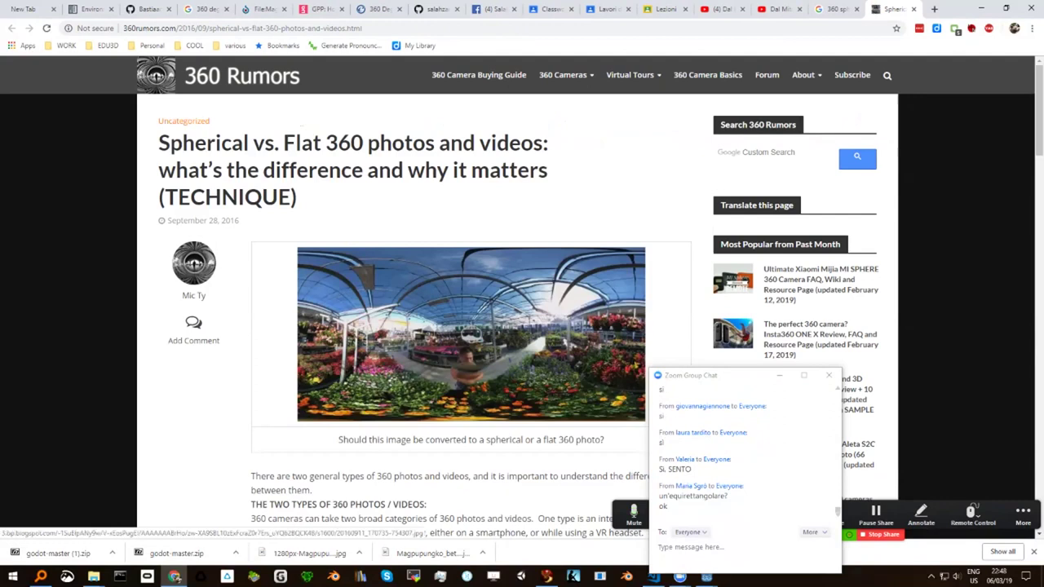
Search Google Images for 'equirectangular', preview a street panorama, then minimize Chrome back to Godot.
click(934, 9)
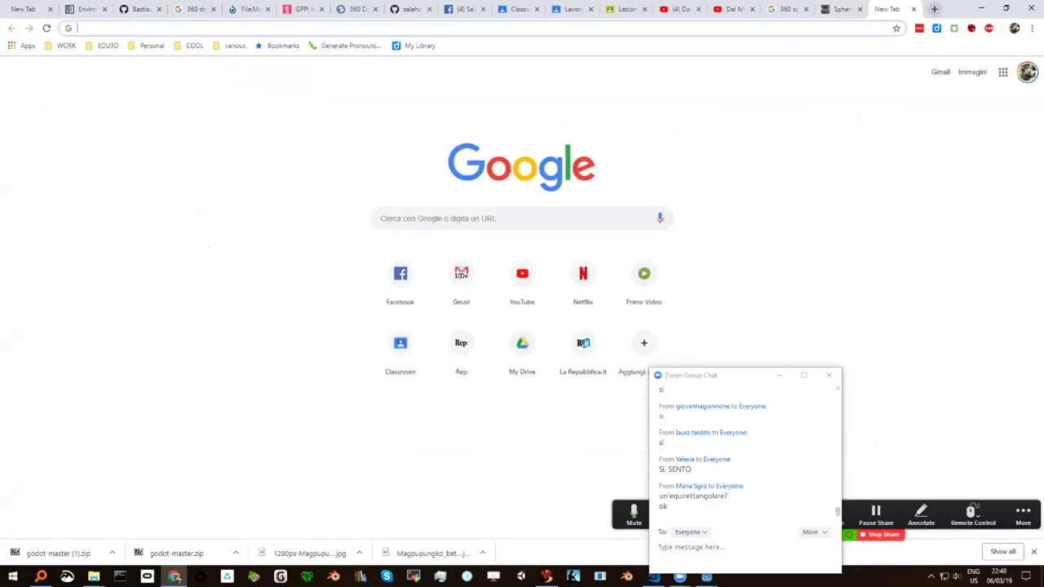
text(equirectangular)
key(Return)
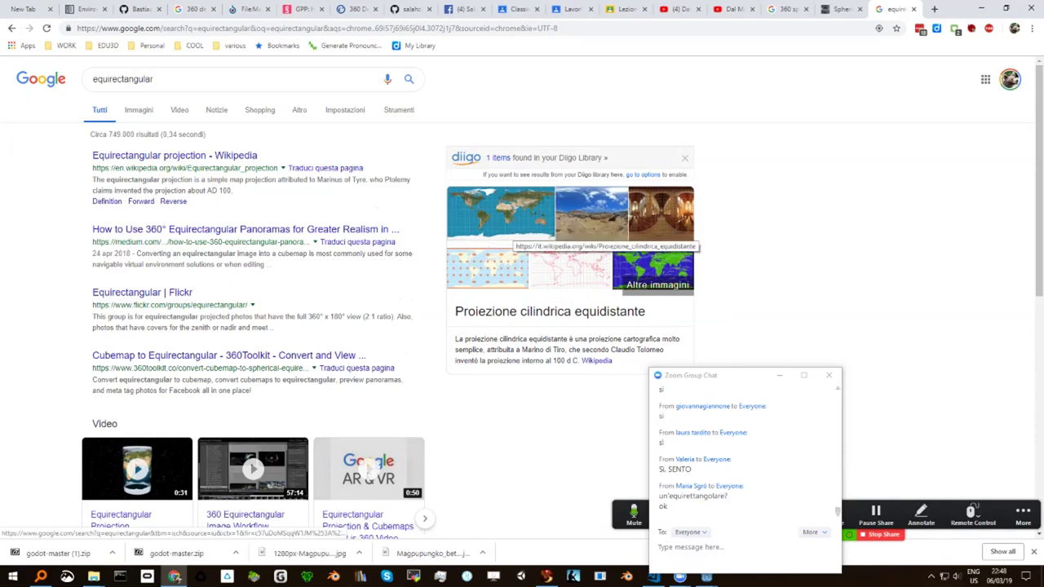
click(604, 222)
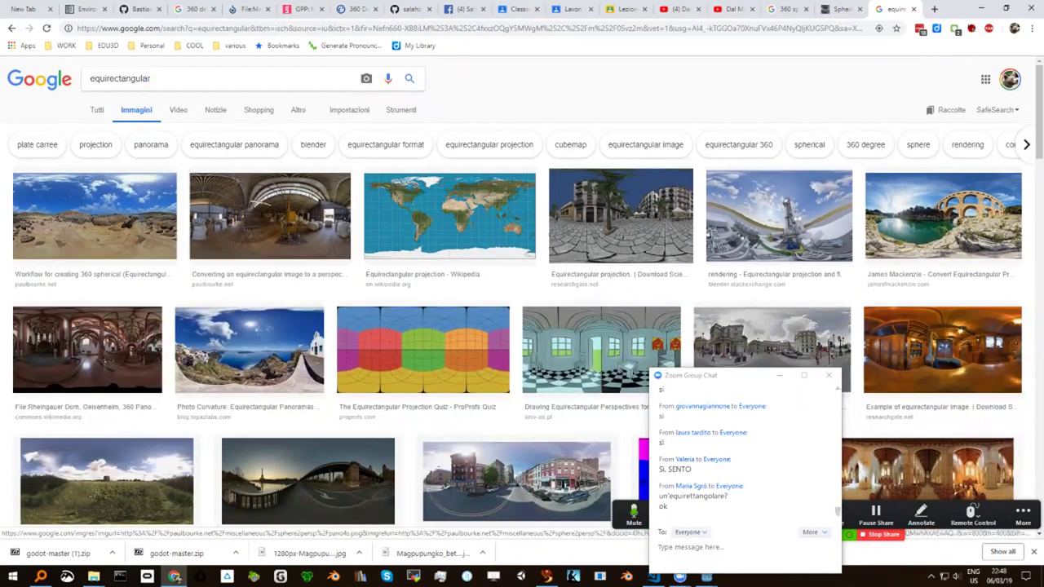
click(621, 215)
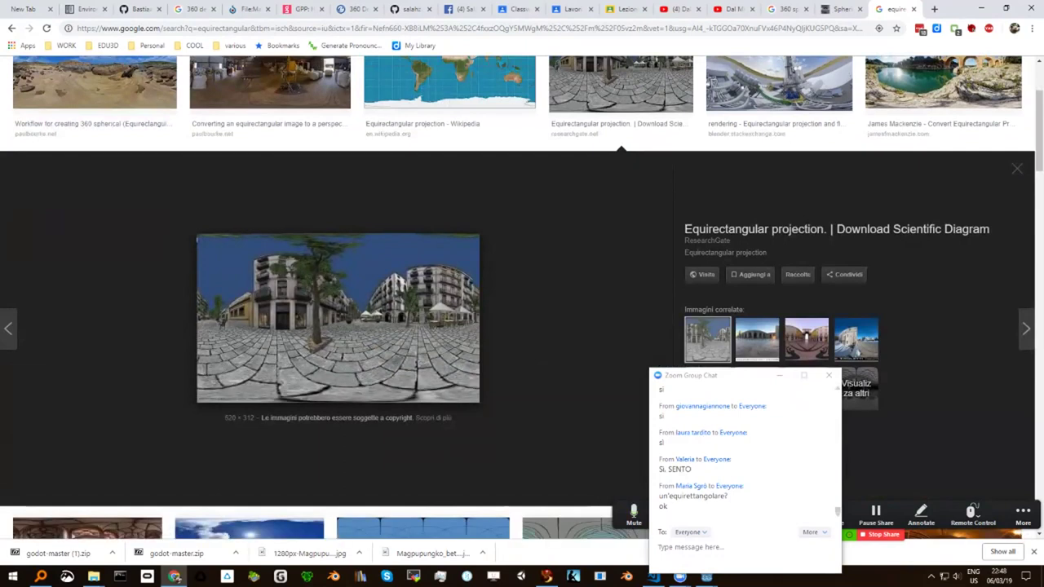
click(981, 8)
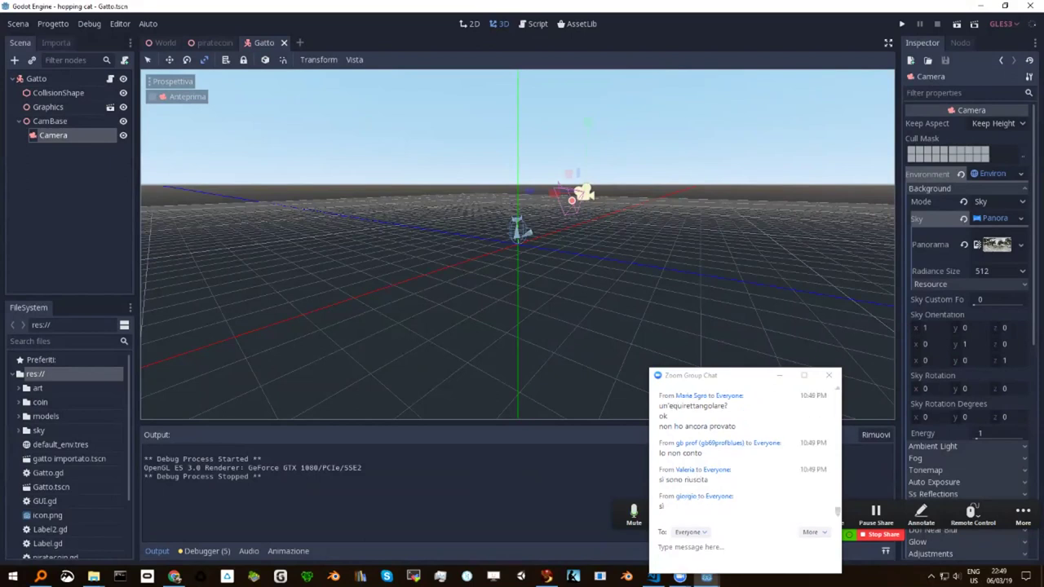
Move the Zoom chat window aside and close the Godot editor, bringing up the quit confirmation.
click(677, 548)
drag(718, 376, 682, 326)
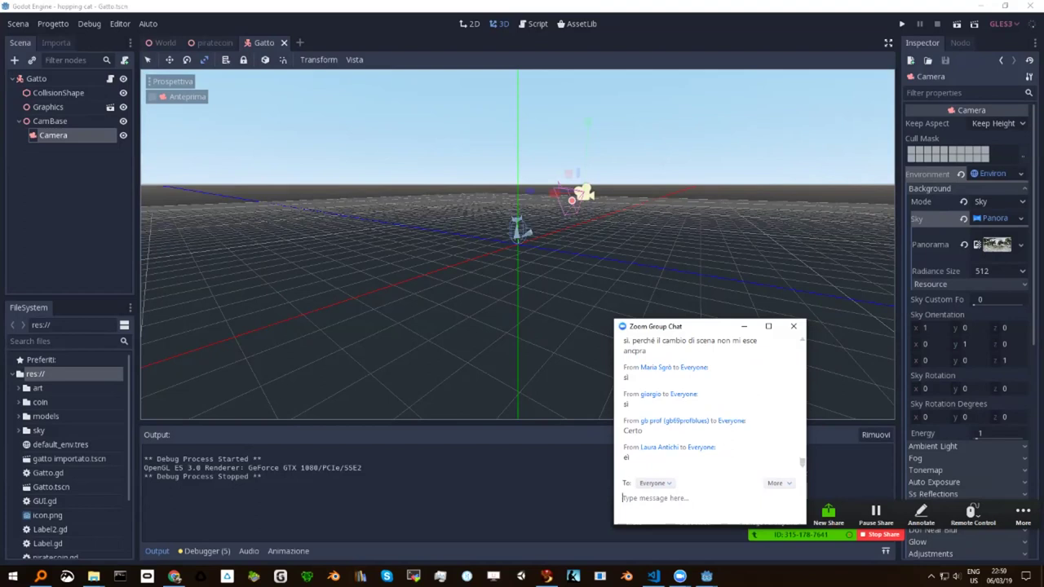
click(1028, 6)
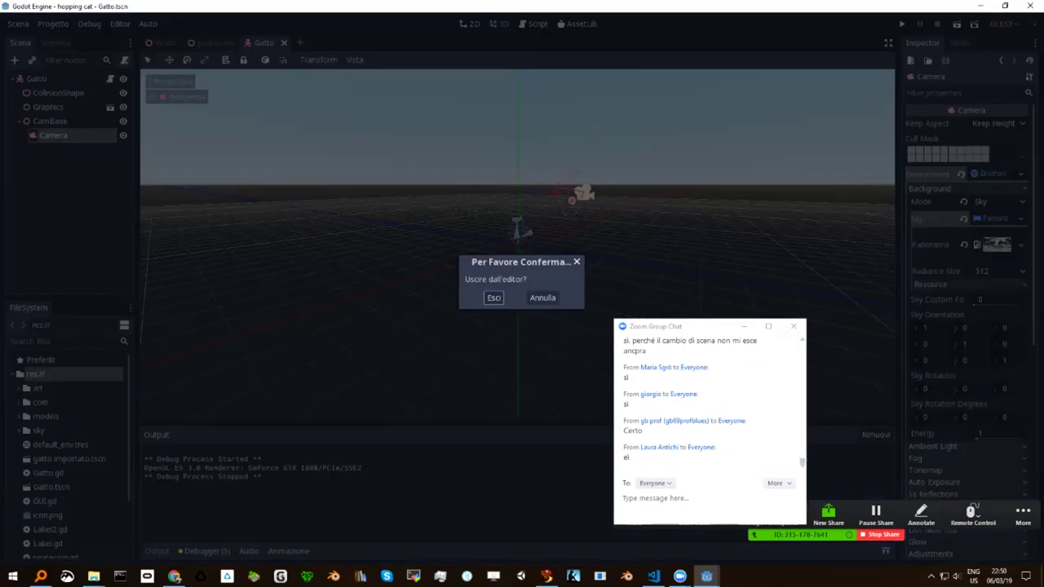
Confirm quitting, then launch project.godot from the godot-master > cambioscena folder in File Explorer.
key(Return)
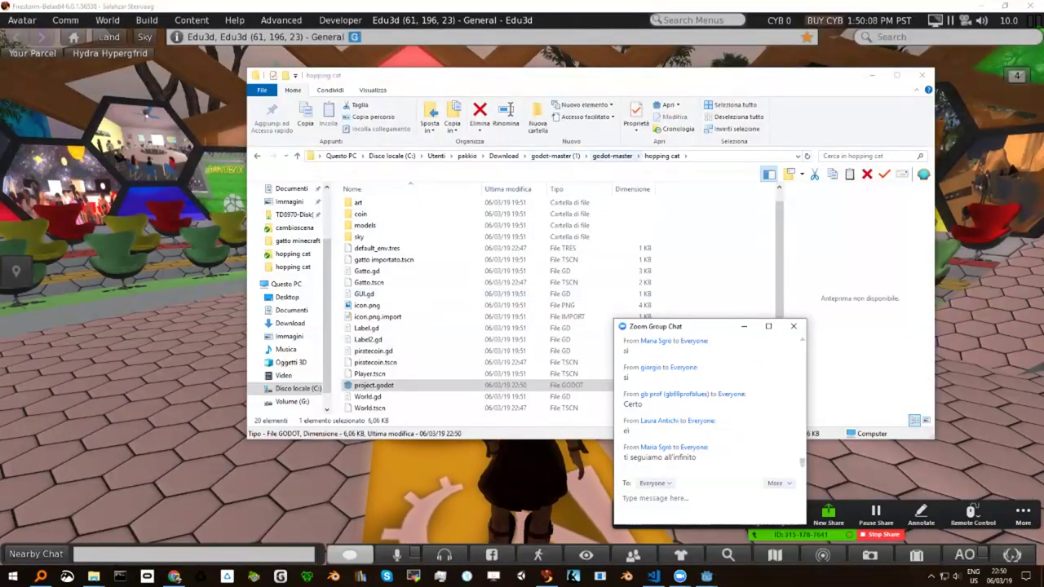
click(612, 155)
click(457, 351)
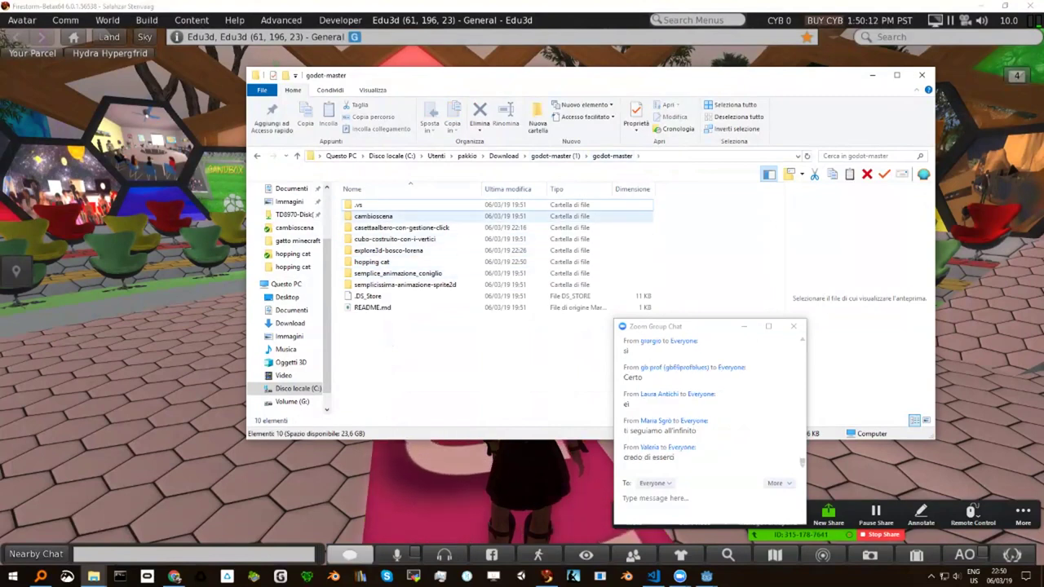
double_click(379, 216)
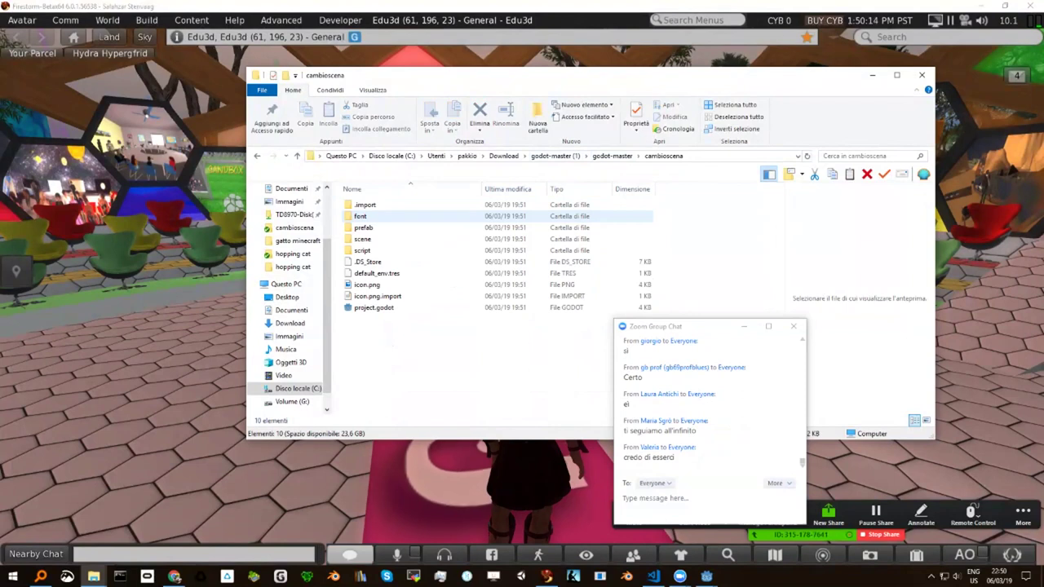
double_click(374, 307)
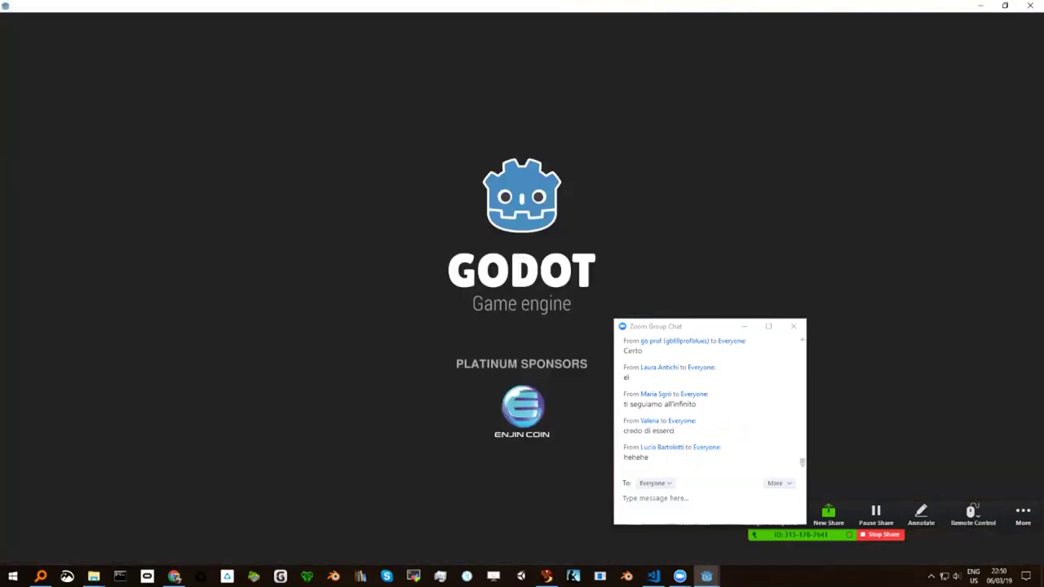
Let the cambioscena project load on livello1 and expand the prefab > gatto folder in FileSystem.
click(653, 497)
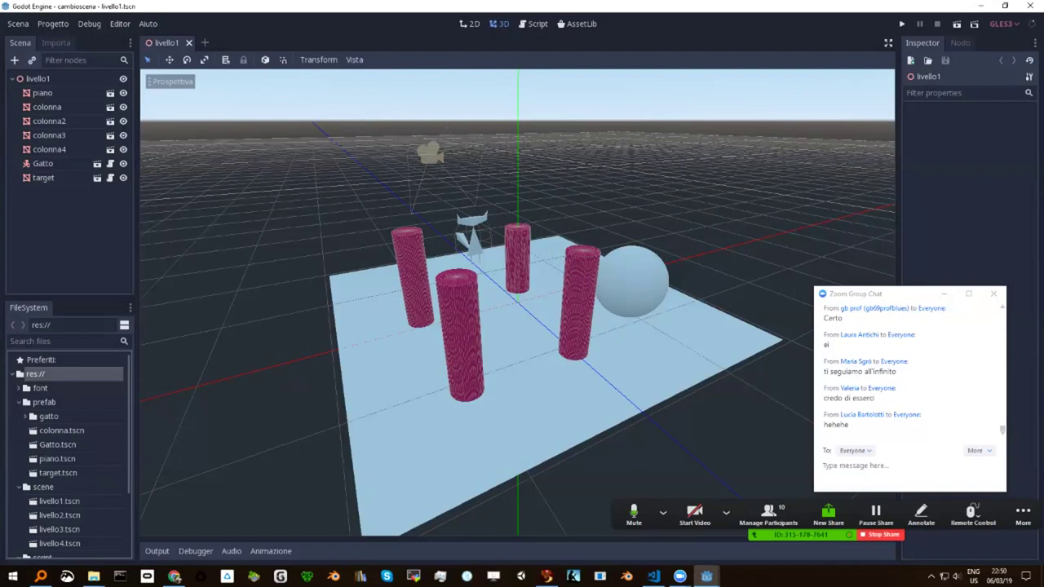
scroll(69, 449, down, 1)
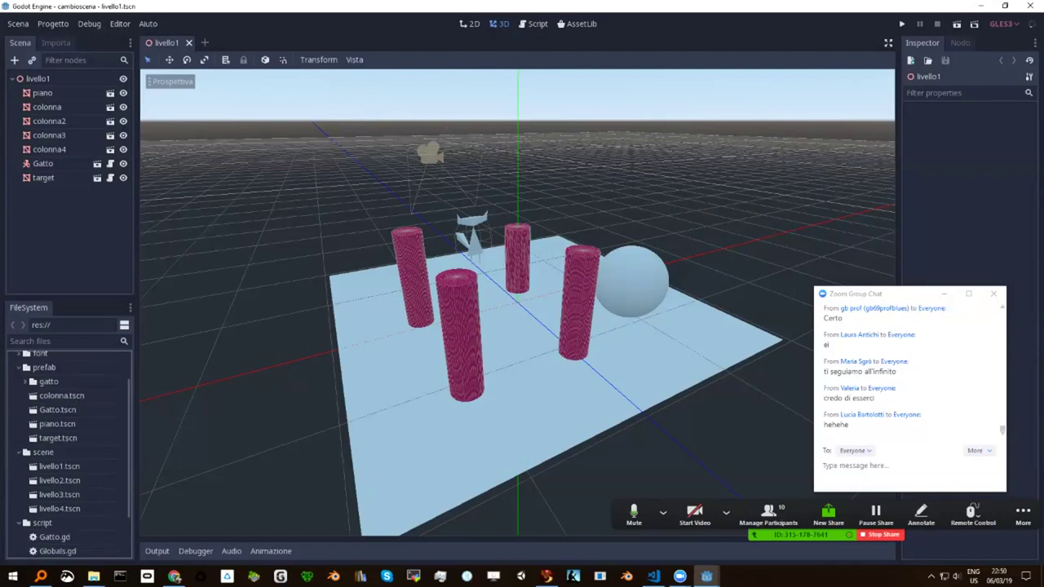
click(25, 381)
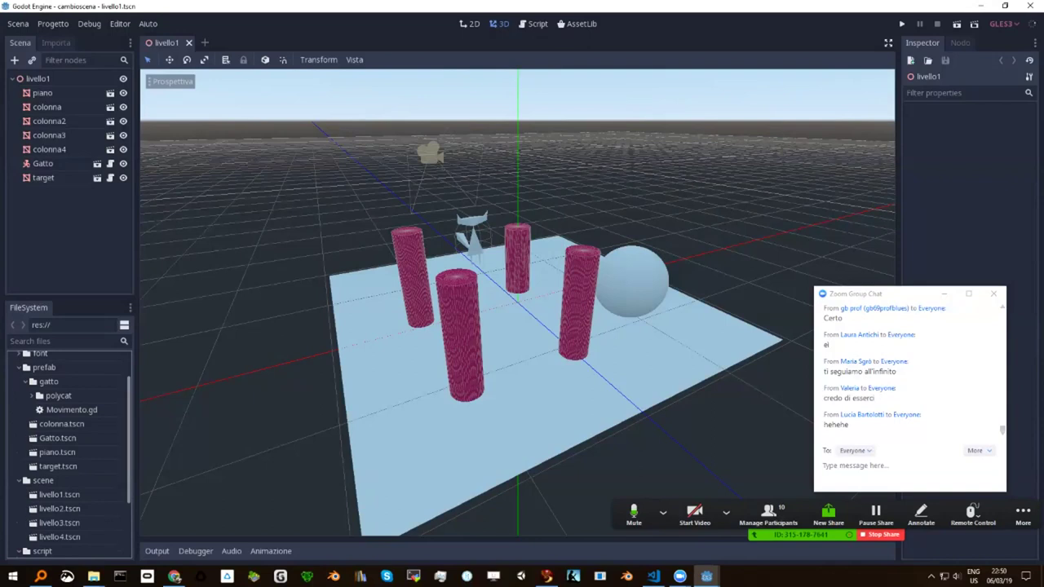
scroll(65, 408, up, 1)
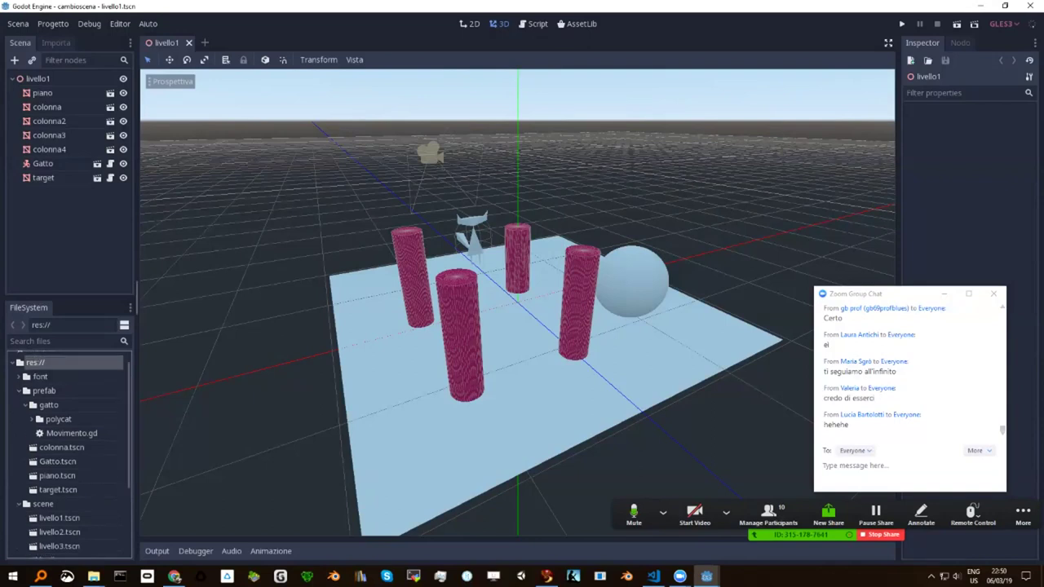
mouse_move(93, 576)
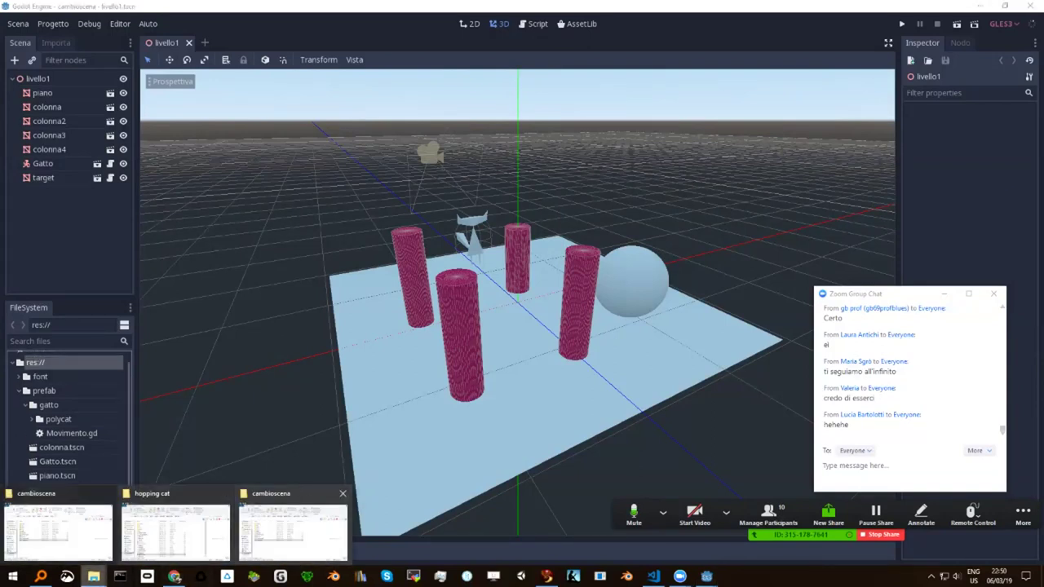
click(293, 522)
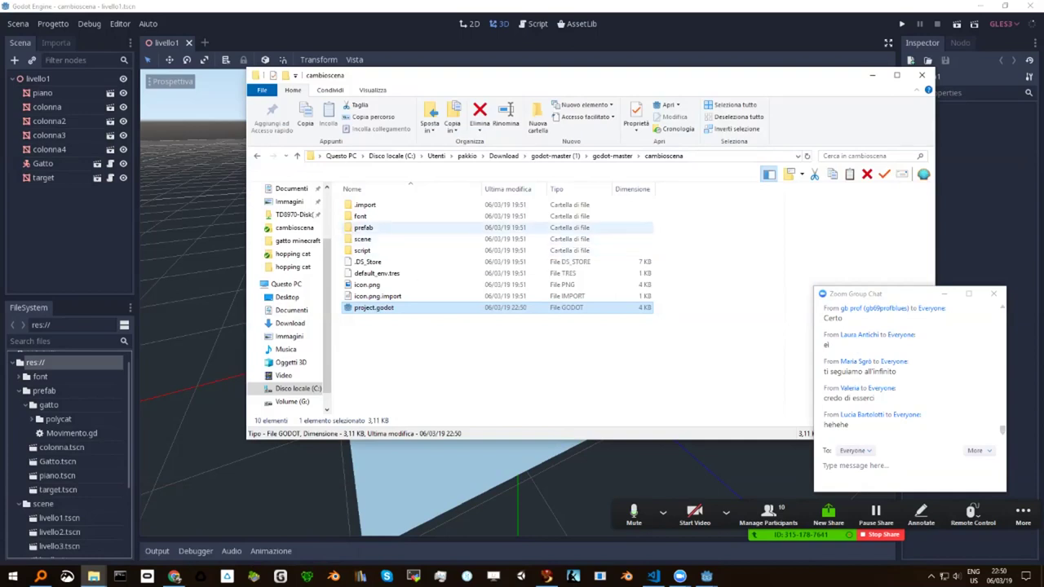
double_click(363, 227)
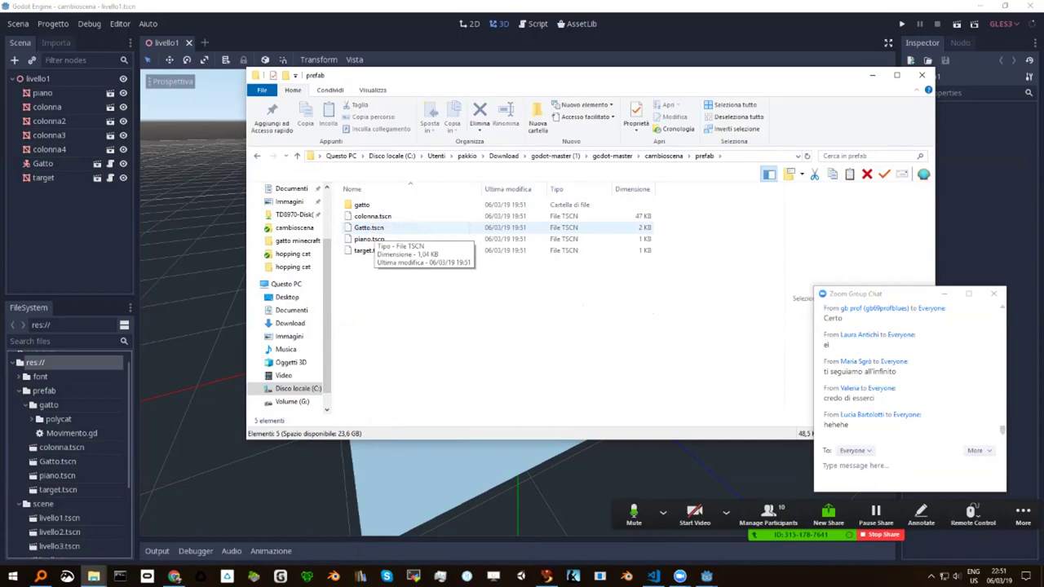
click(361, 205)
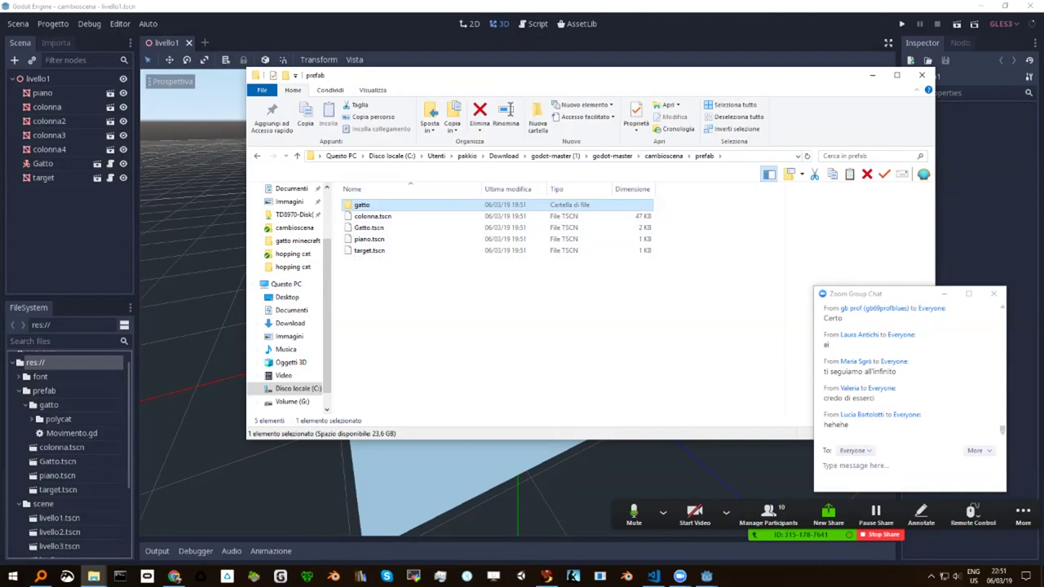
click(60, 518)
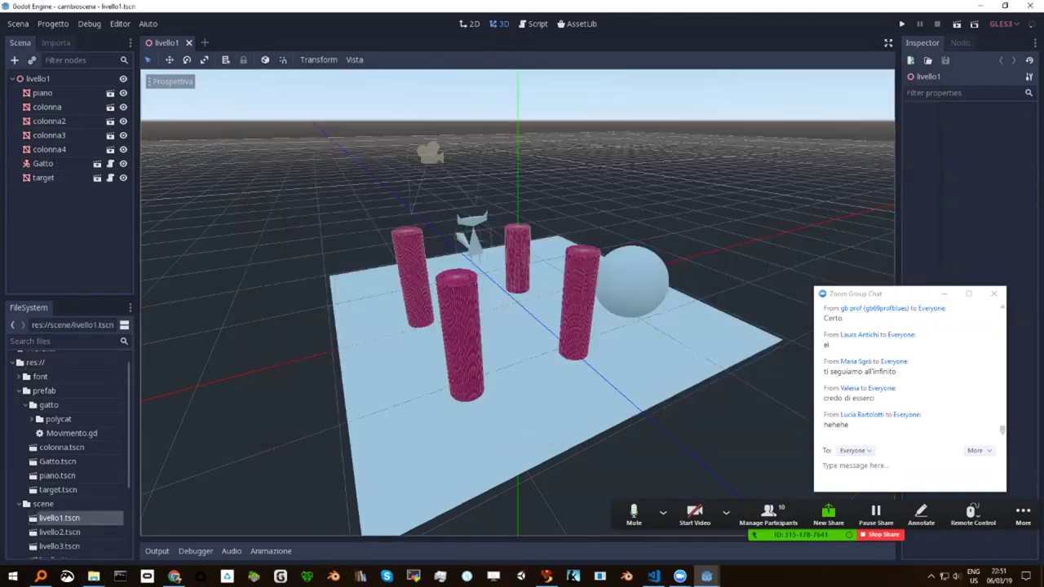
Orbit the livello1 view to ground level so the sphere and cat stand before the four columns.
scroll(517, 302, up, 2)
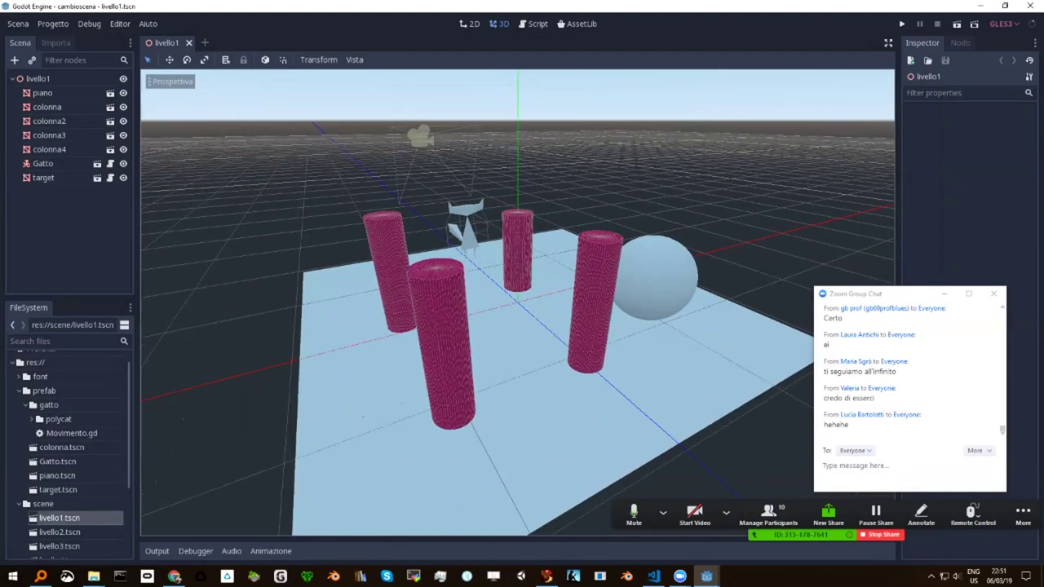
mouse_move(518, 302)
middle_down()
mouse_move(571, 204)
mouse_move(554, 163)
mouse_move(523, 139)
mouse_move(538, 163)
middle_up()
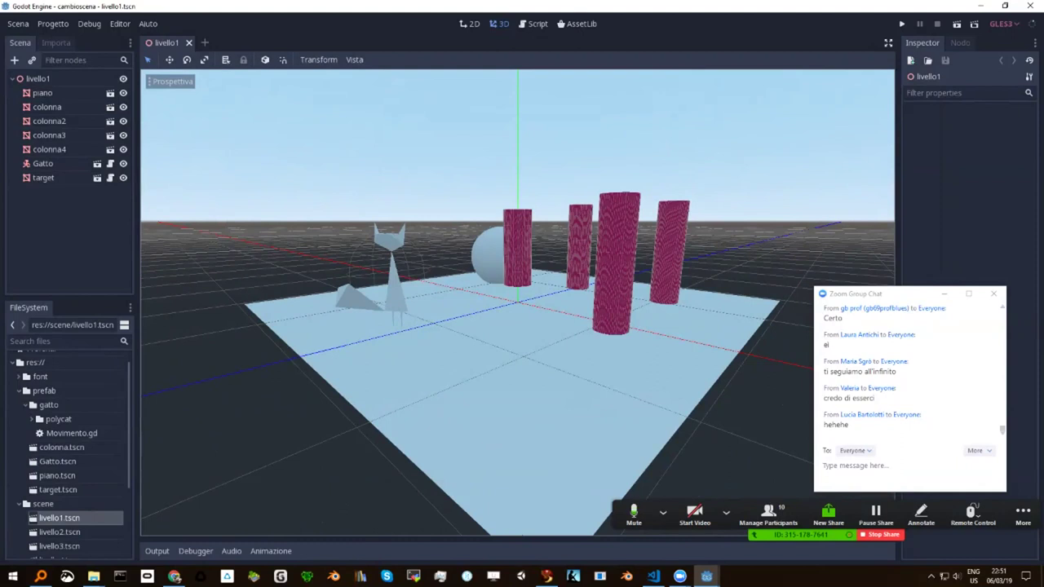
middle_drag(539, 163, 523, 147)
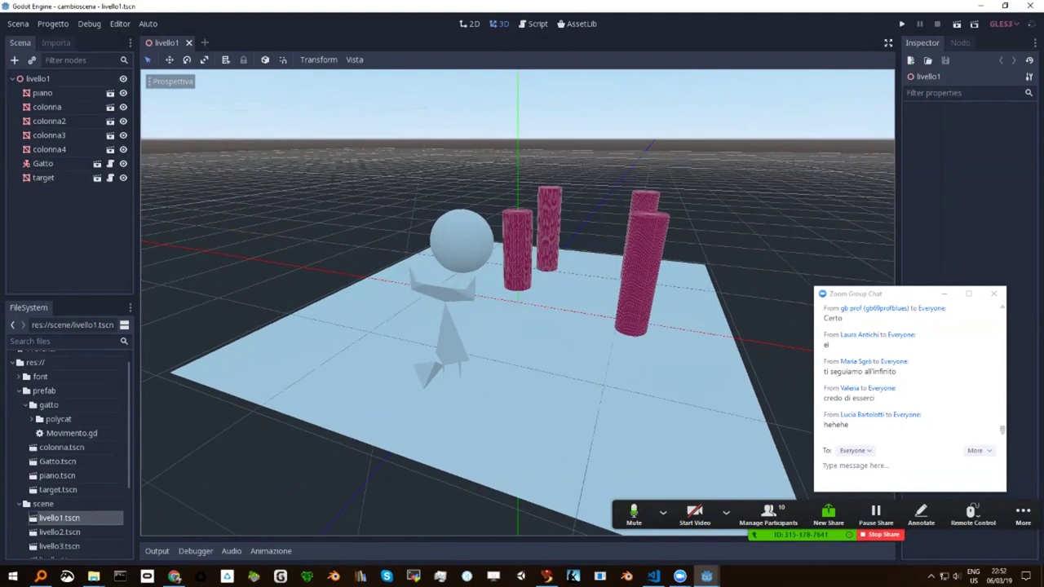
scroll(69, 457, down, 2)
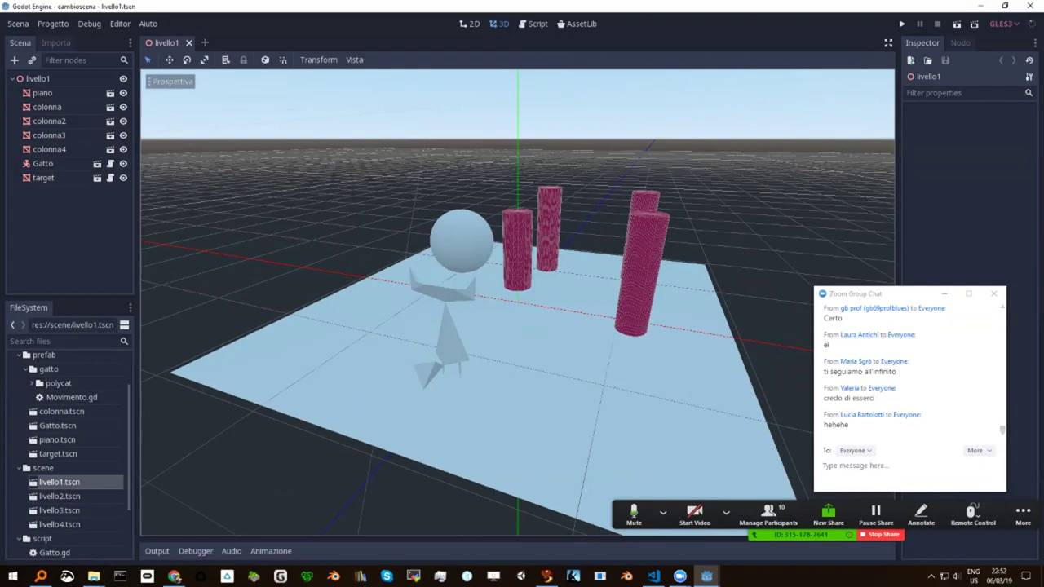
Open the livello2, livello3 and livello4 (FINITO) scenes, then return to livello1.
click(60, 496)
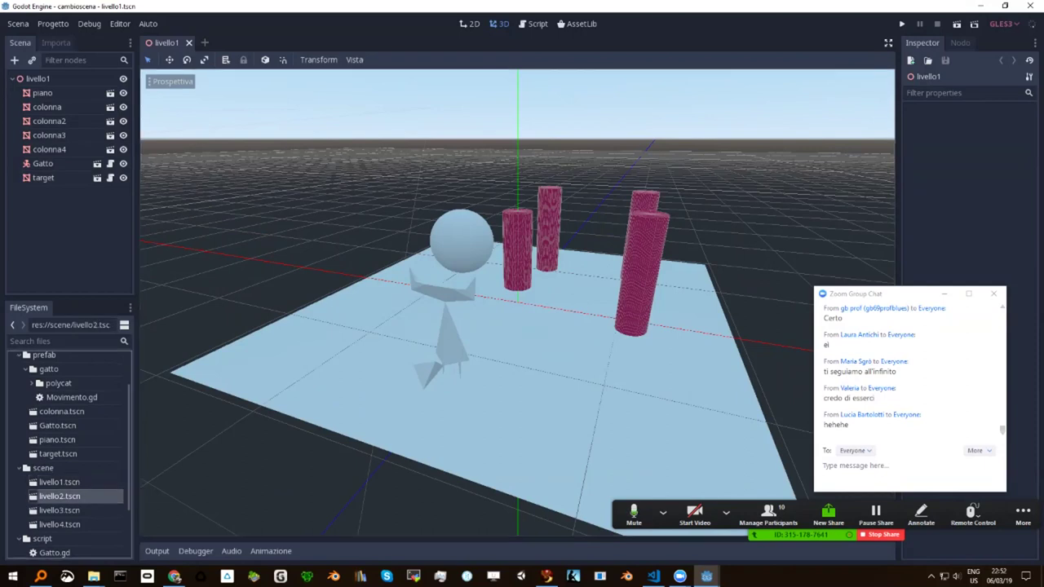
double_click(59, 496)
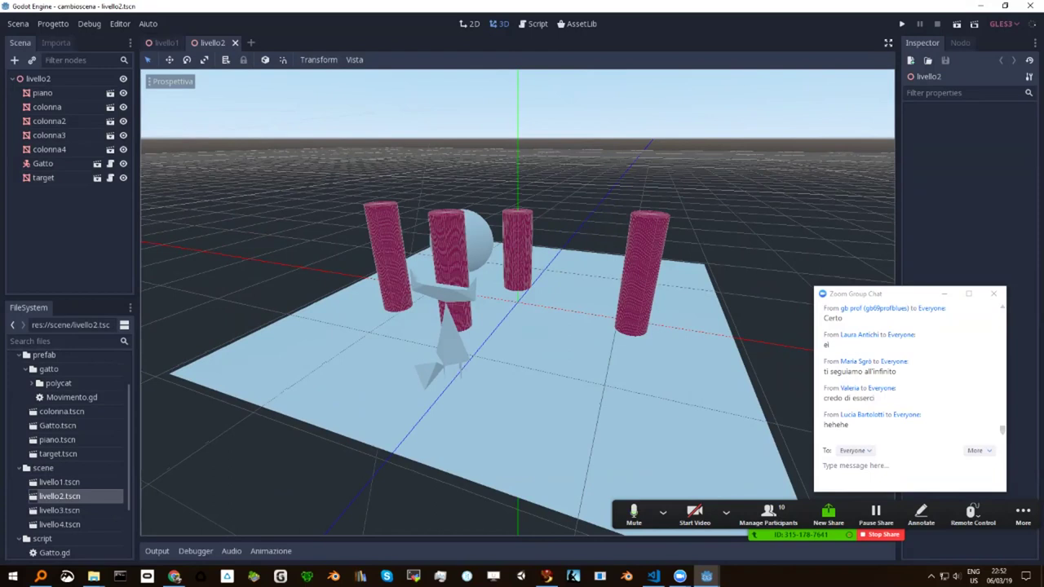
double_click(60, 510)
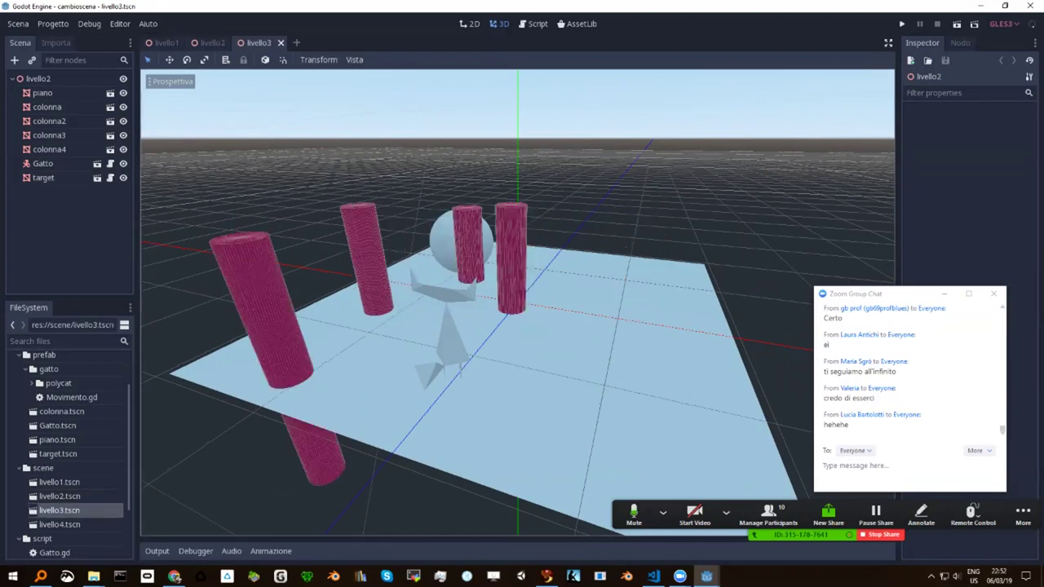
double_click(60, 525)
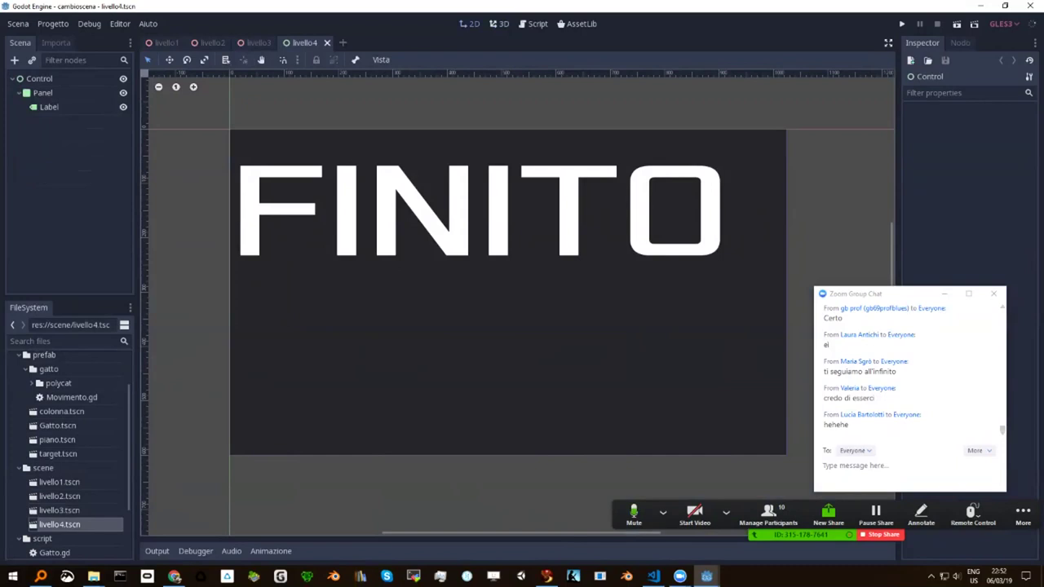
double_click(59, 482)
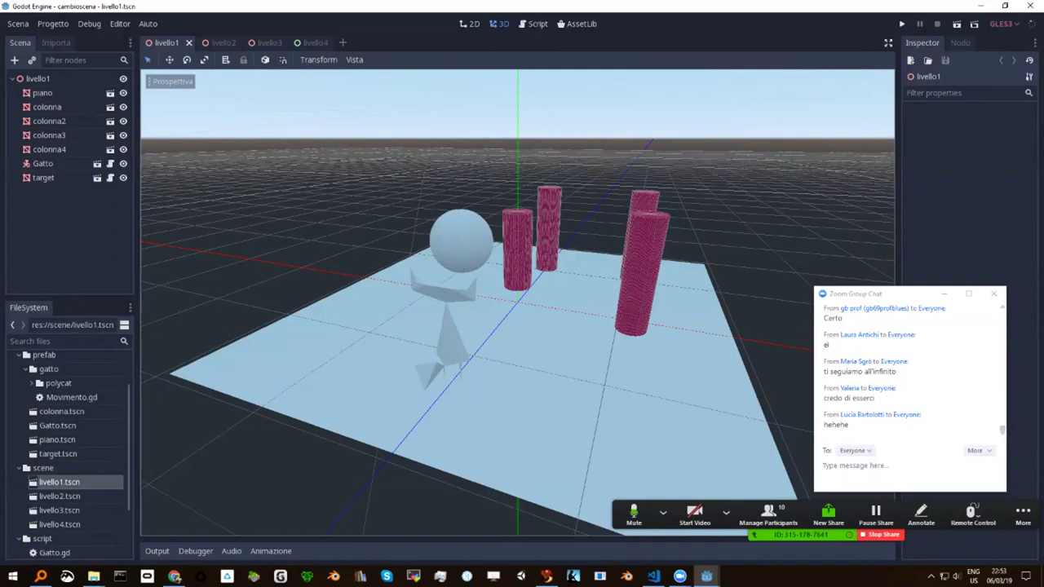
Open the target scene and jump to the Area's body_entered handler in target.gd.
click(97, 178)
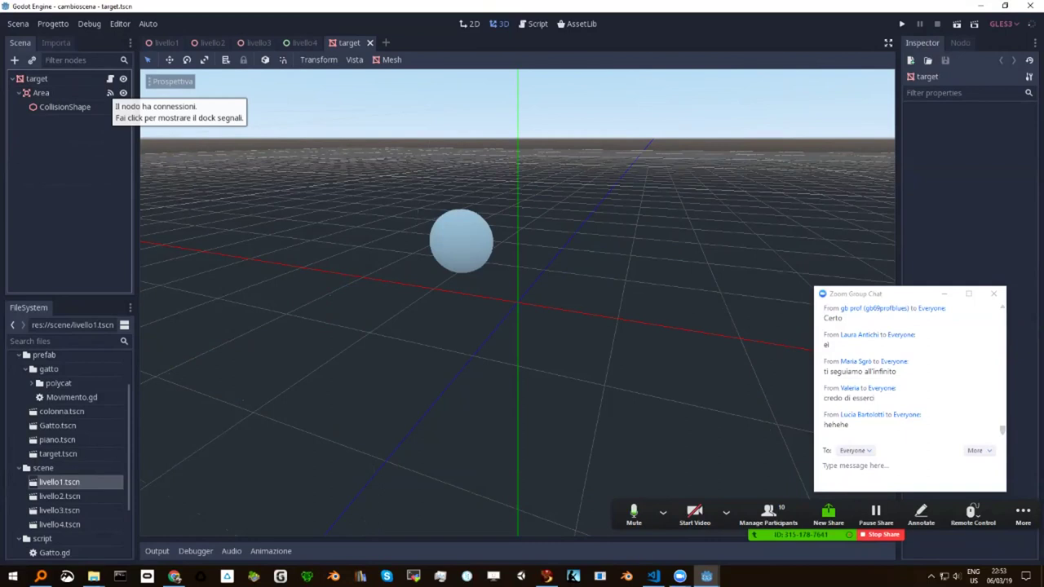
click(110, 92)
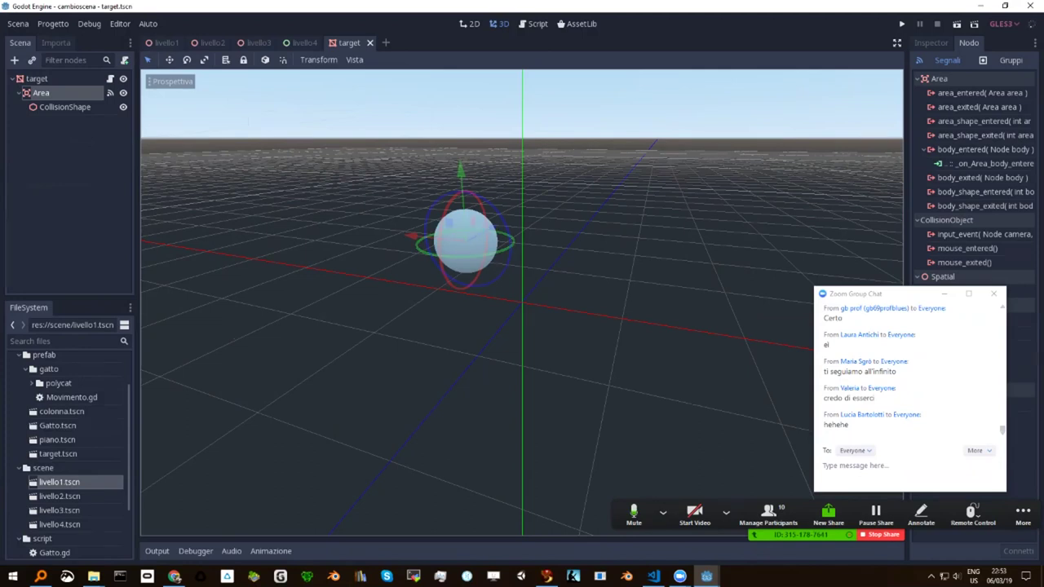
double_click(991, 163)
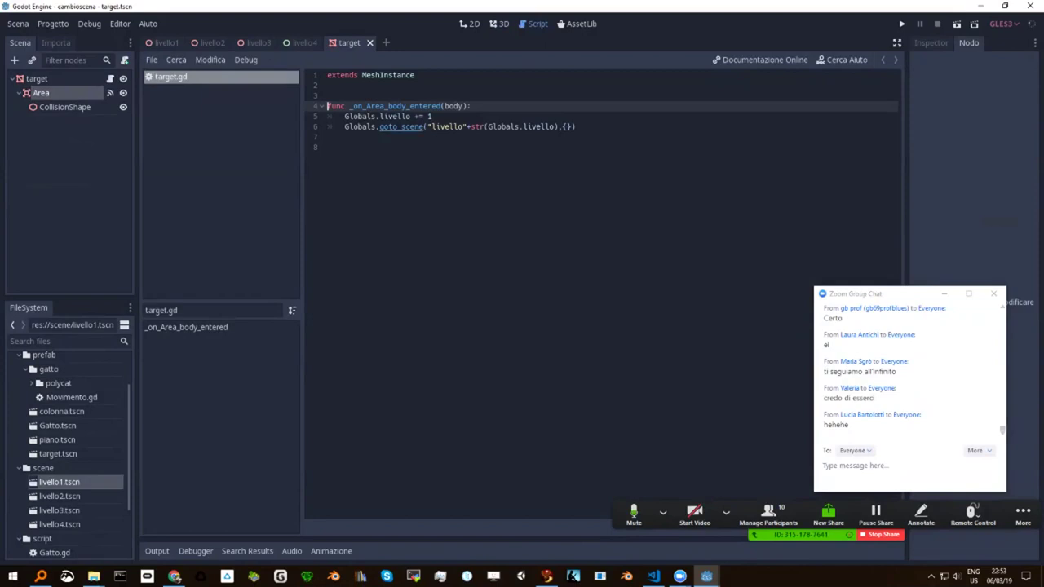
Review the goto_scene function in Globals.gd and the line building the scene path.
ctrl+click(401, 127)
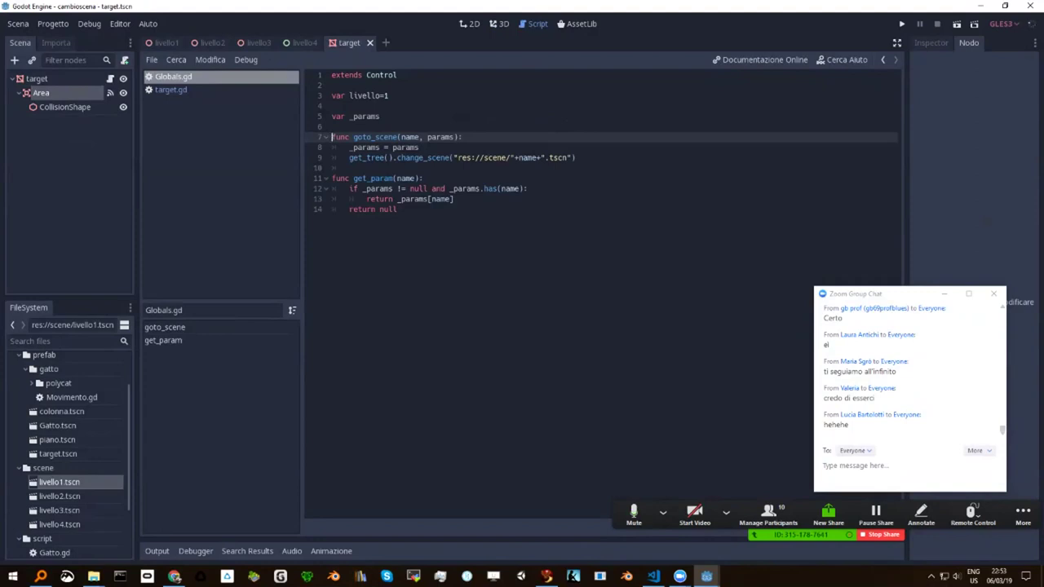
double_click(408, 137)
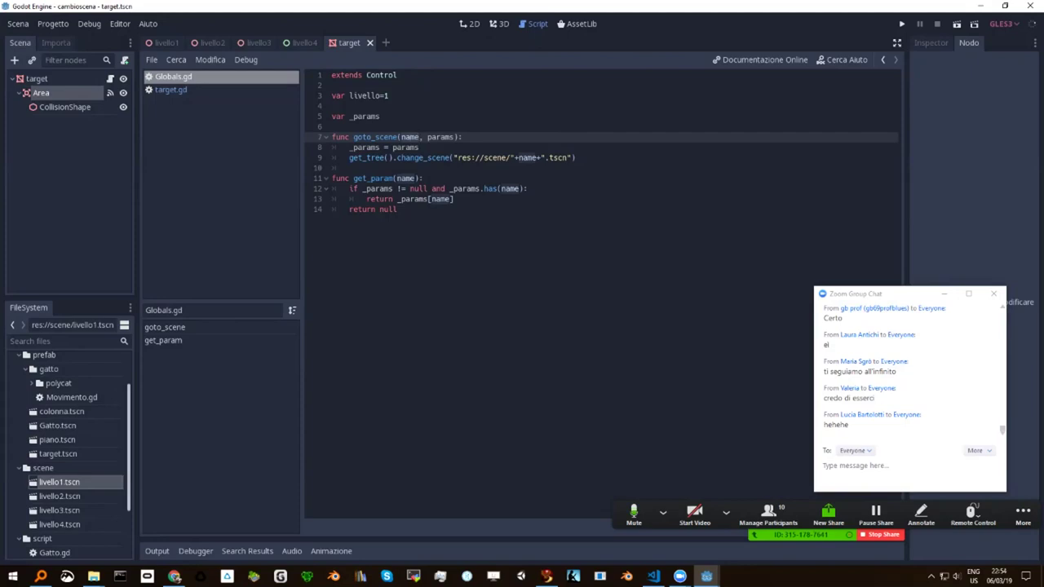
scroll(67, 453, up, 2)
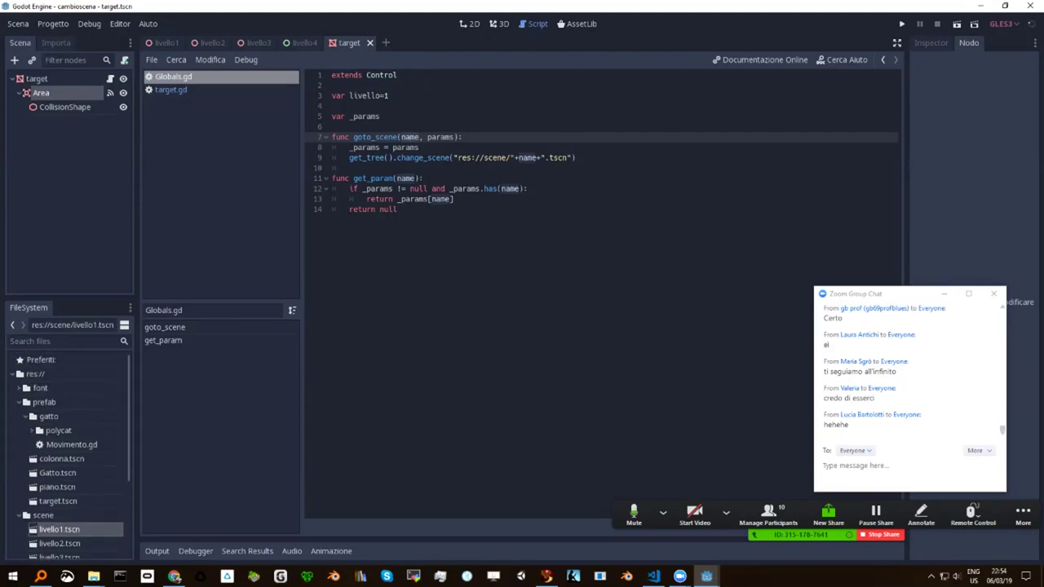
click(19, 402)
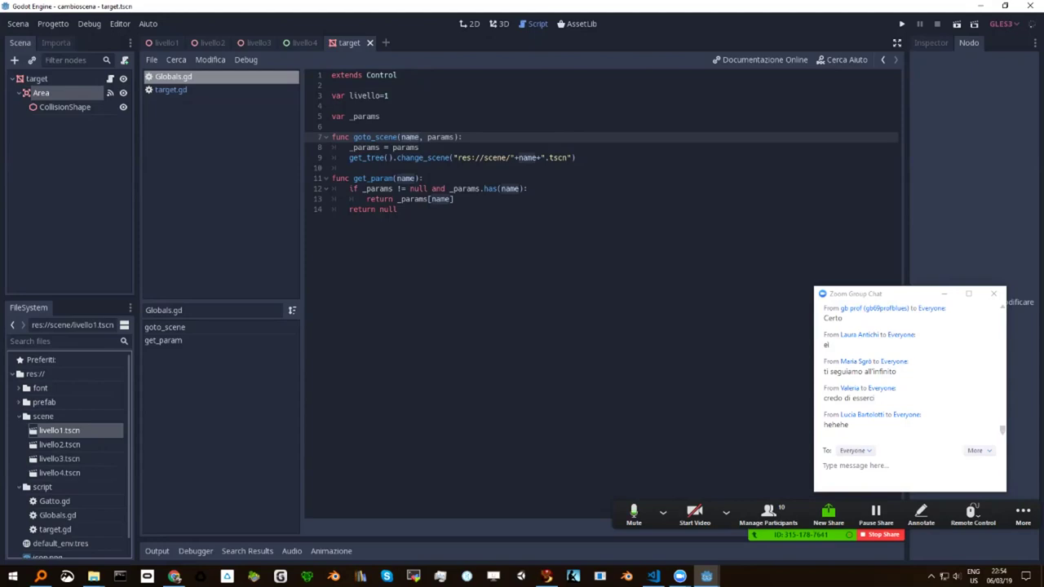
click(537, 157)
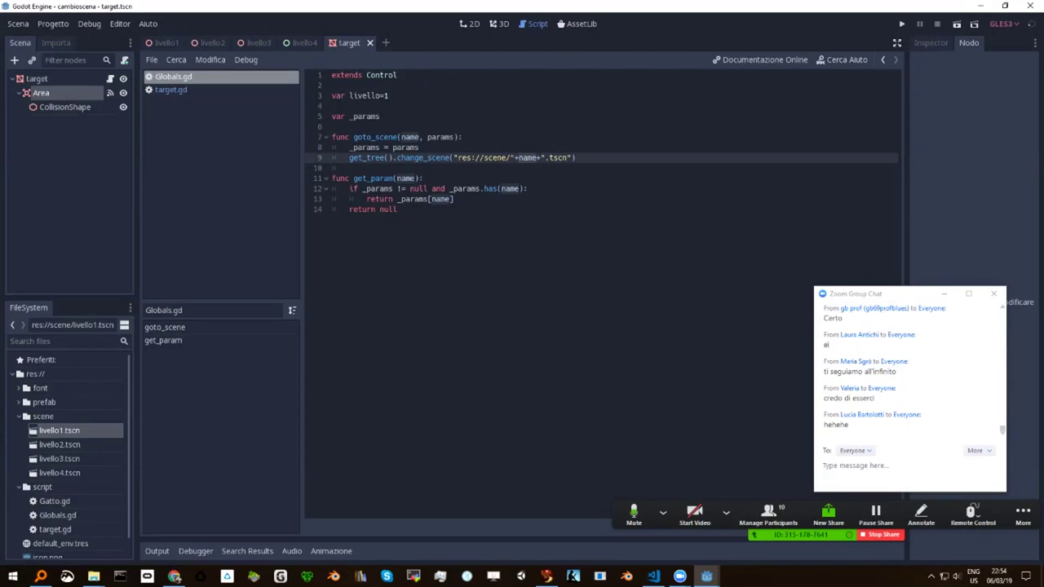
Run the project with F5 and rotate the game camera around the cat.
key(F5)
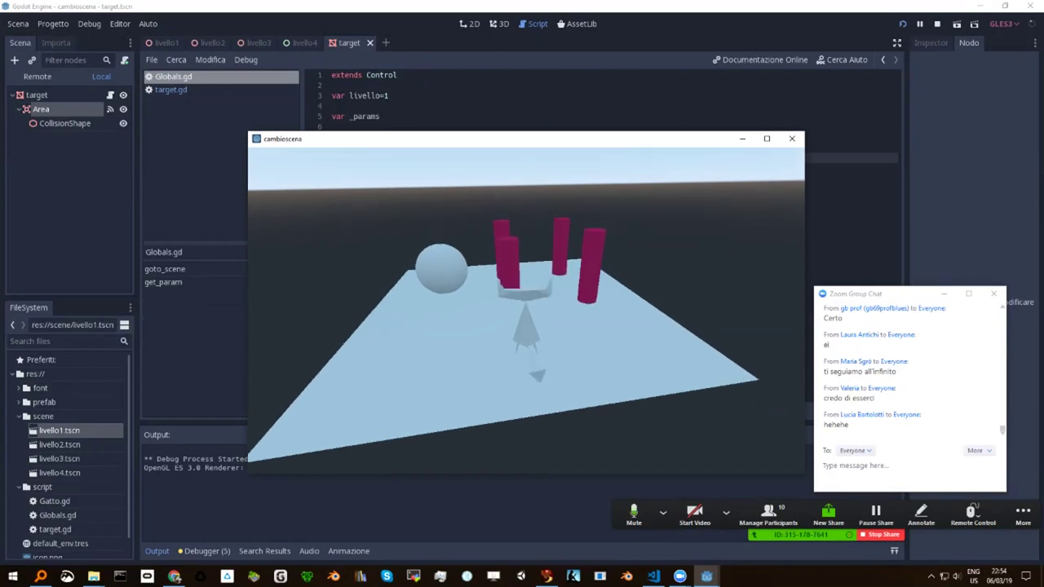
key(Right)
key(Left)
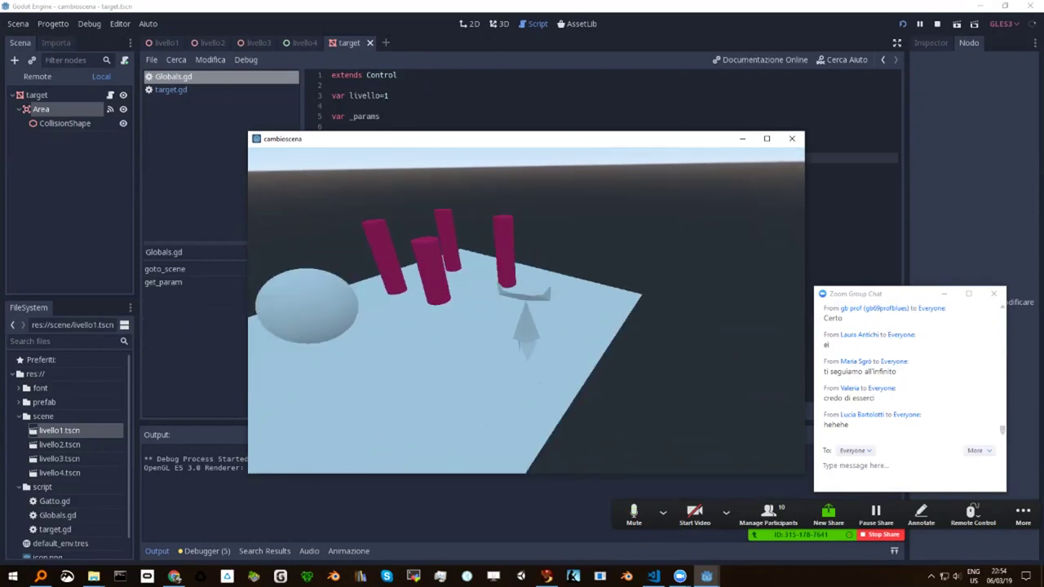
key(Left)
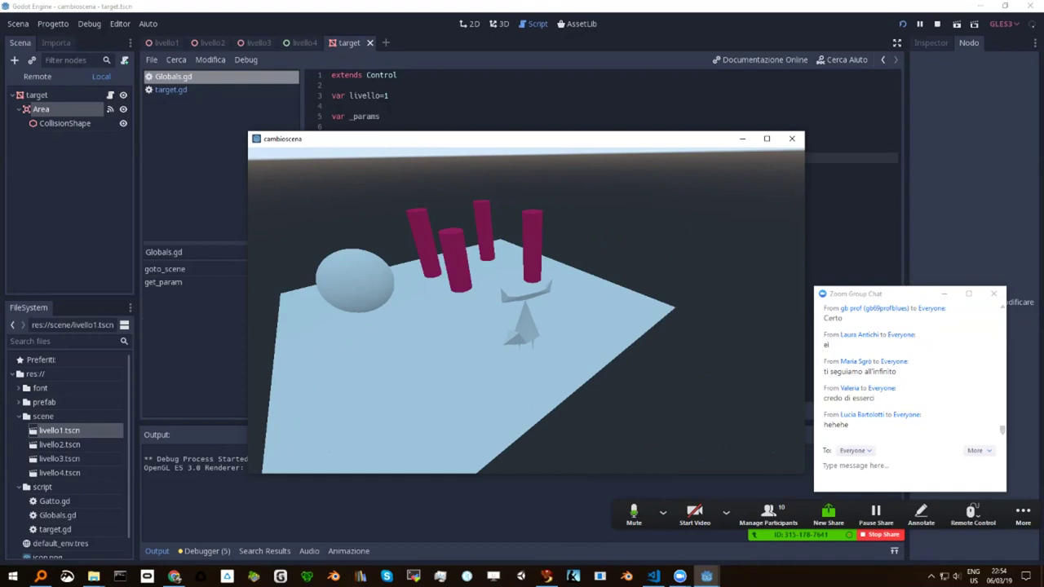
key(Left)
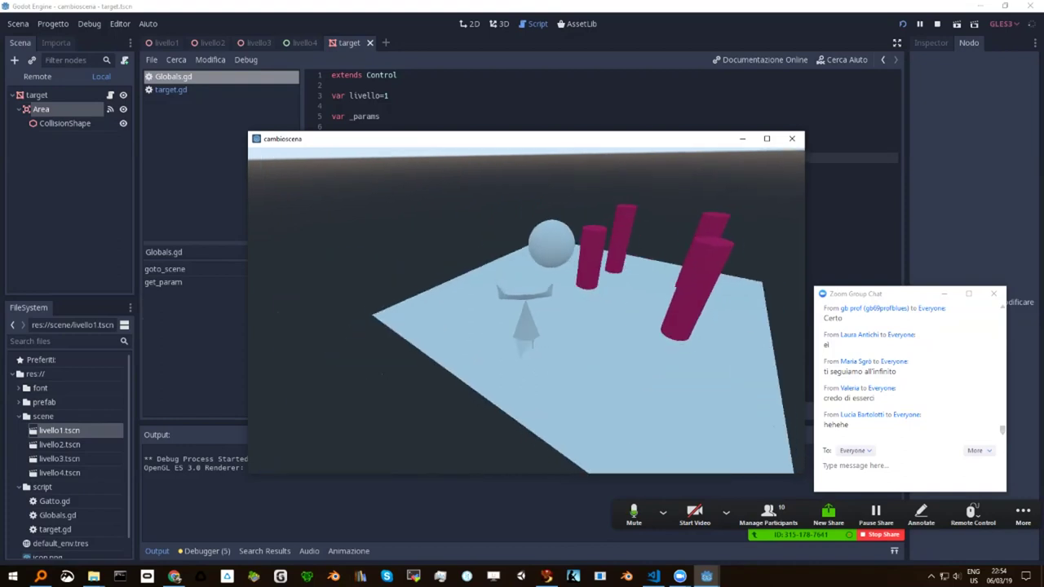
key(Right)
key(Left)
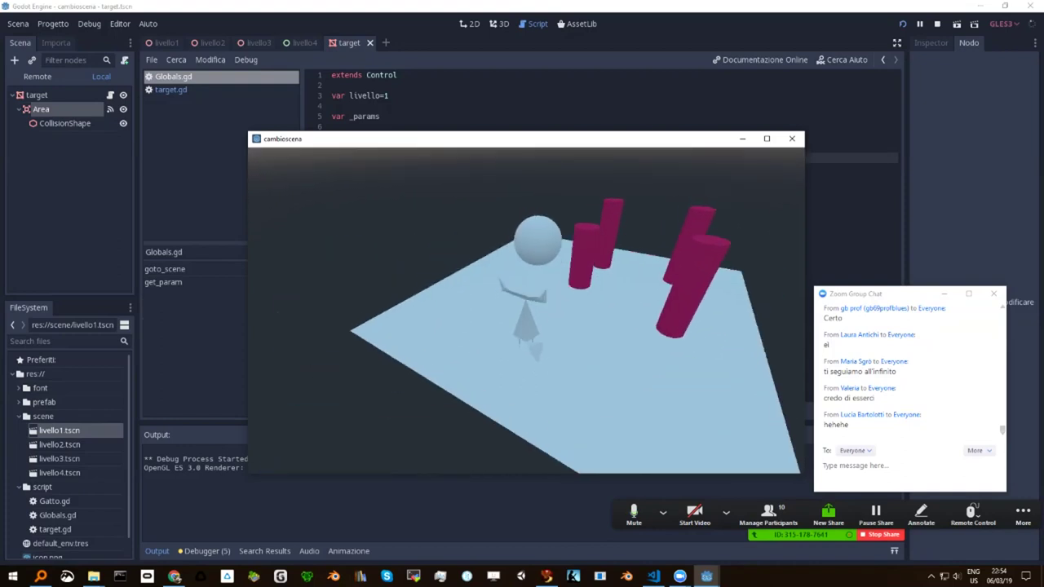
key(Left)
key(Right)
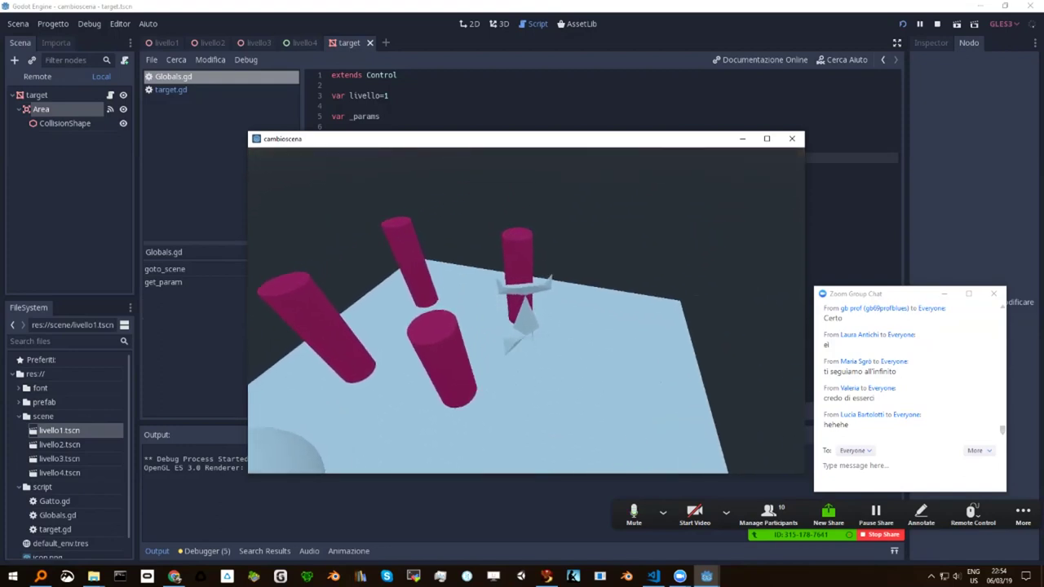
key(Left)
key(Left)
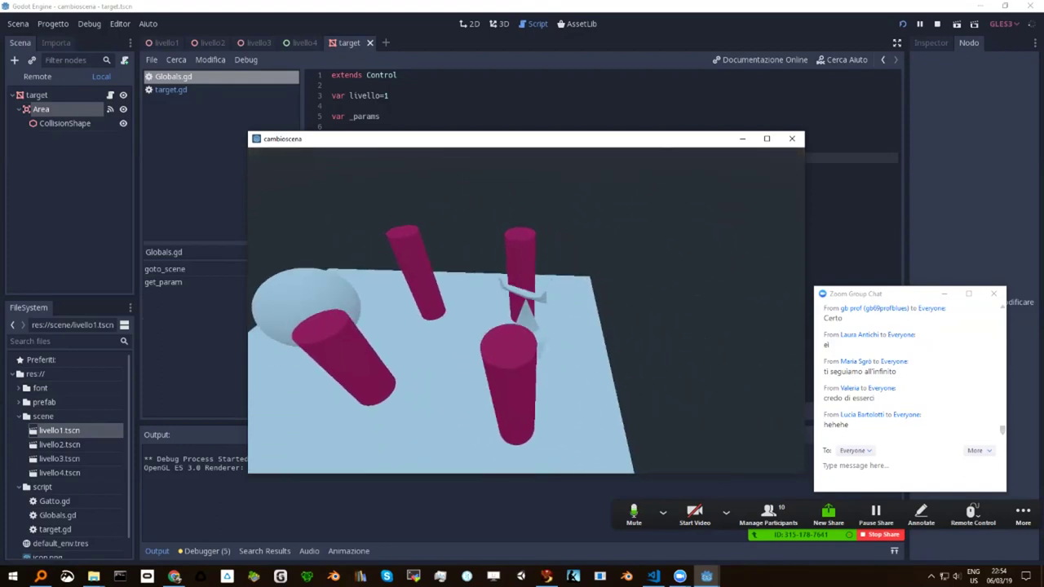
key(Left)
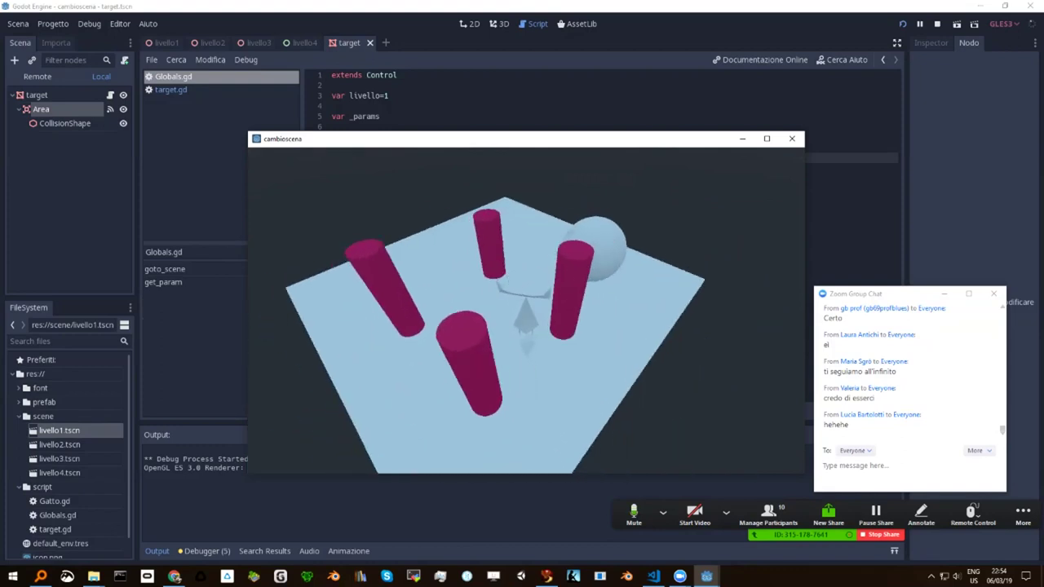
key(Left)
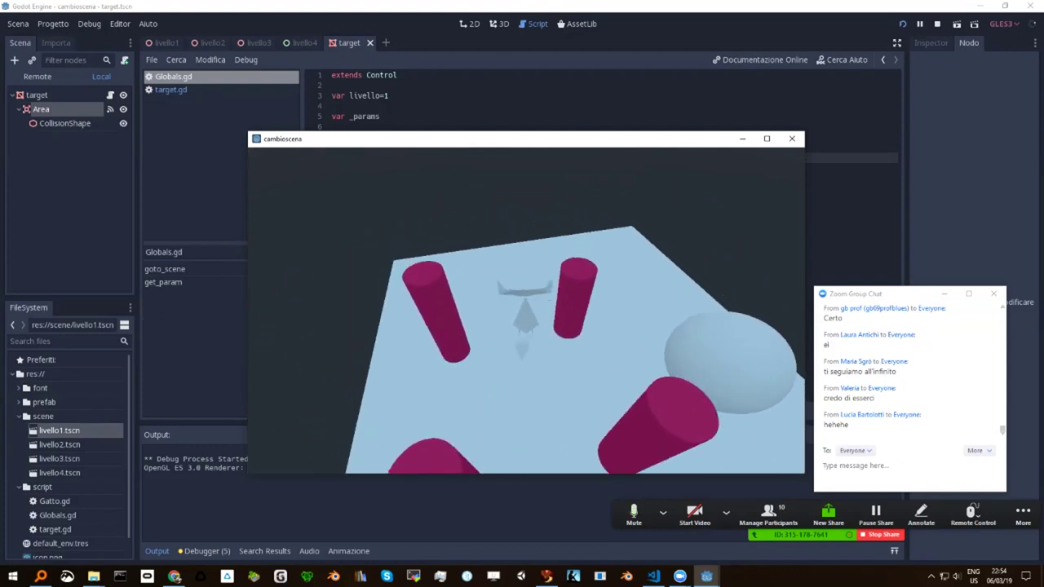
key(Left)
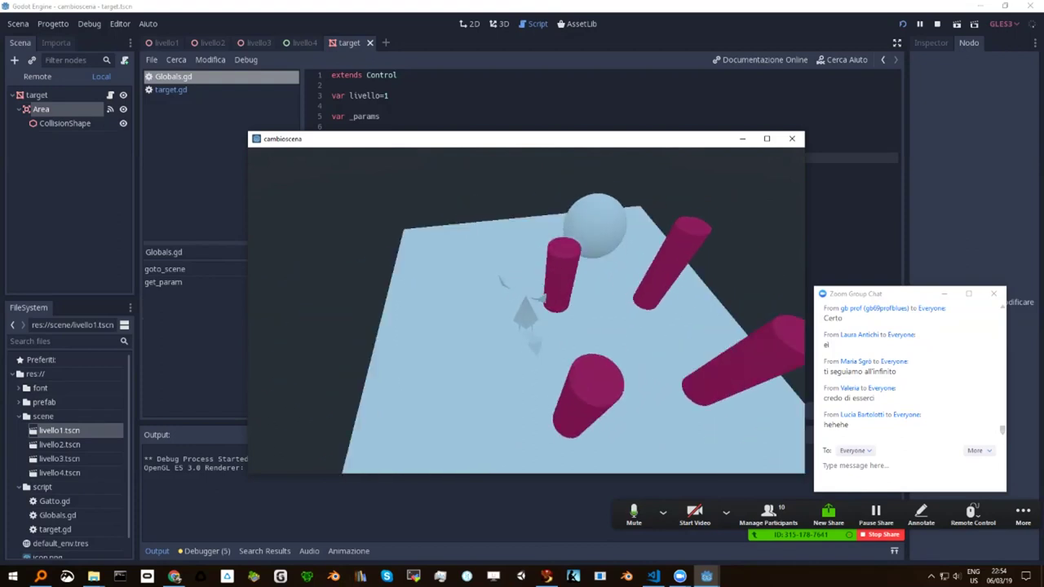
key(Left)
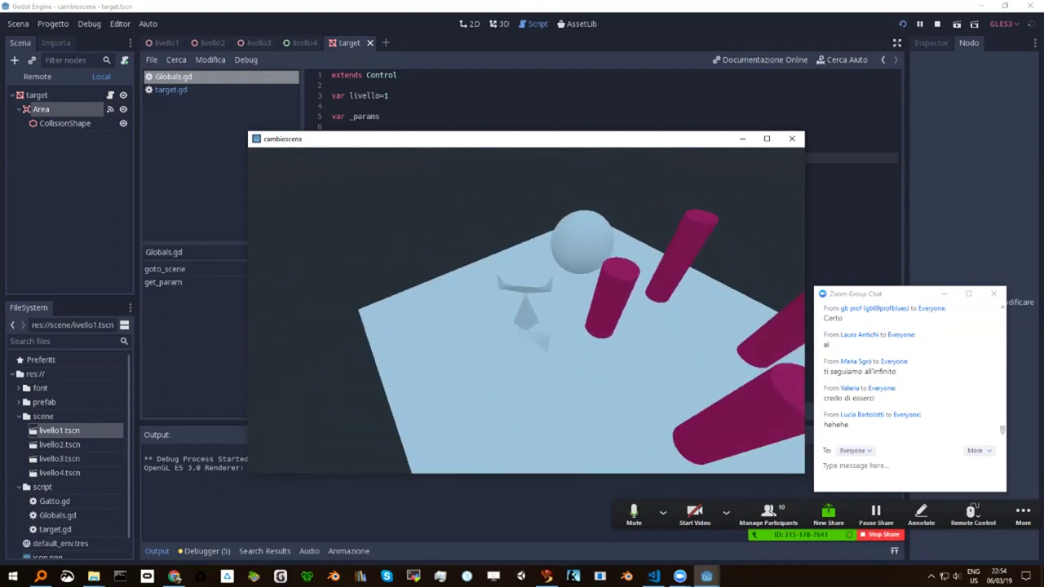
key(Left)
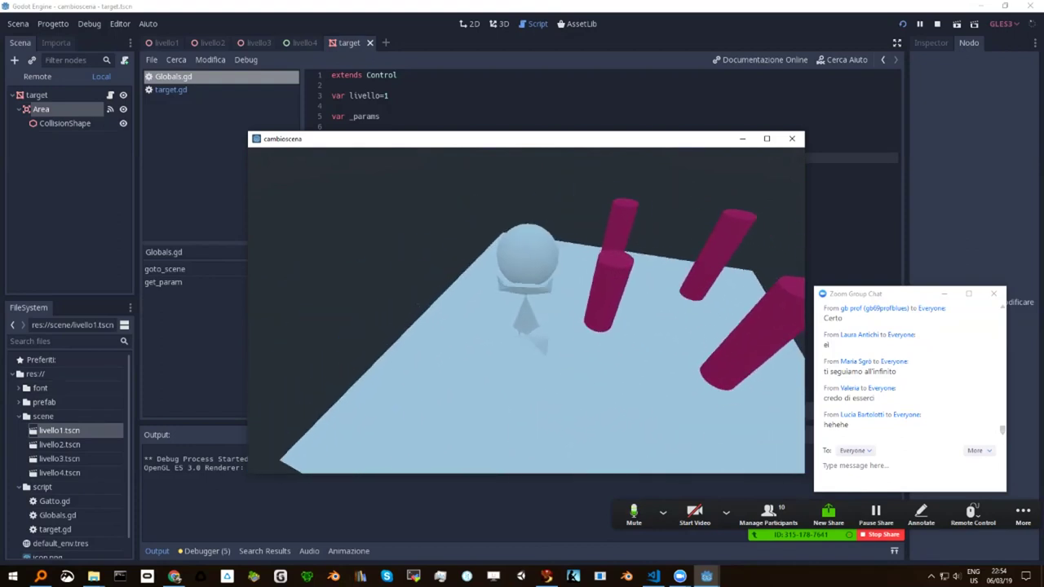
key(Left)
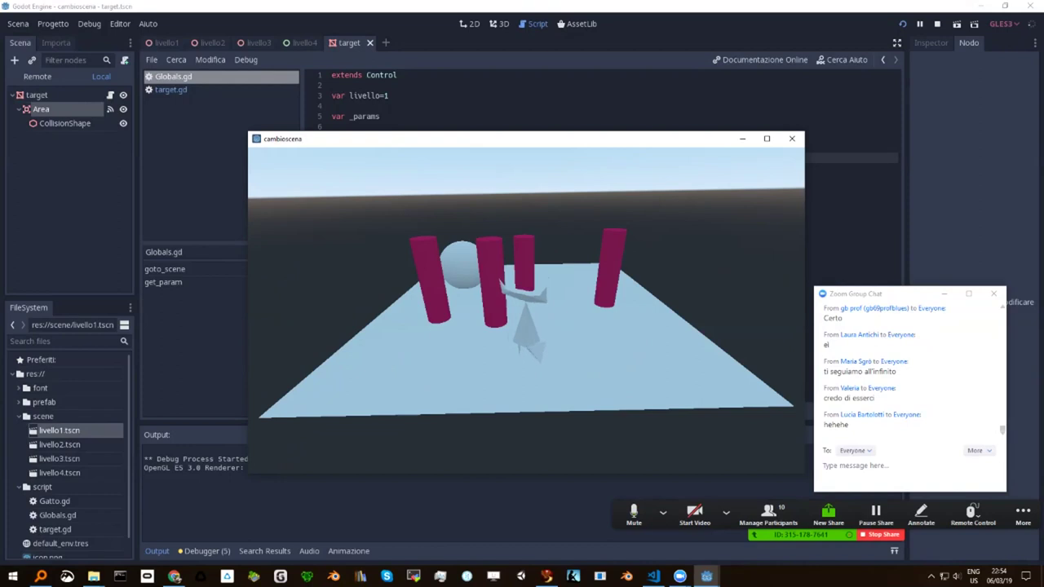
key(Left)
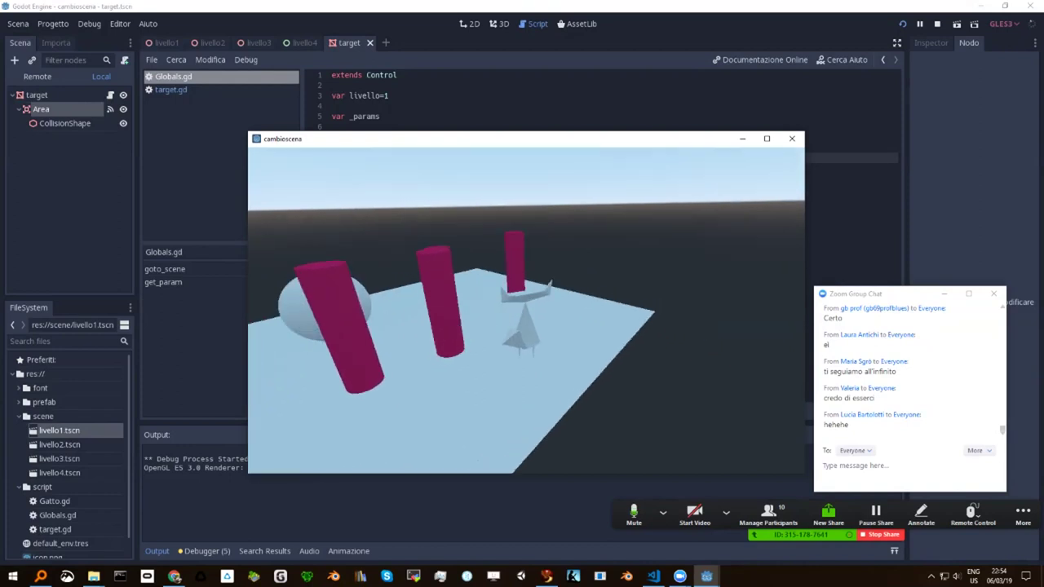
Steer the cat past the columns and sphere onto the target to reach FINITO.
key(Left)
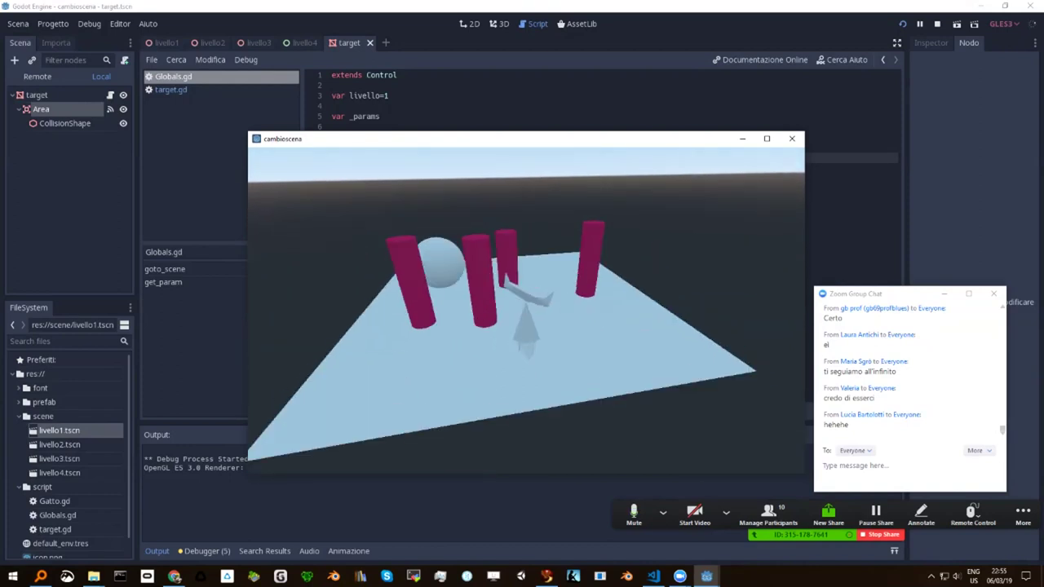
key(Left)
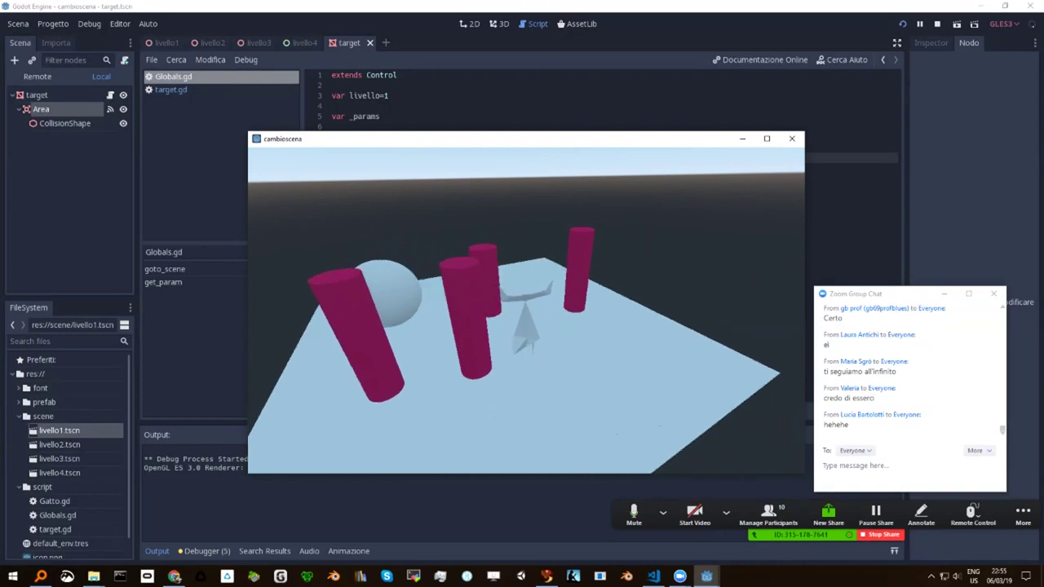
key(Left)
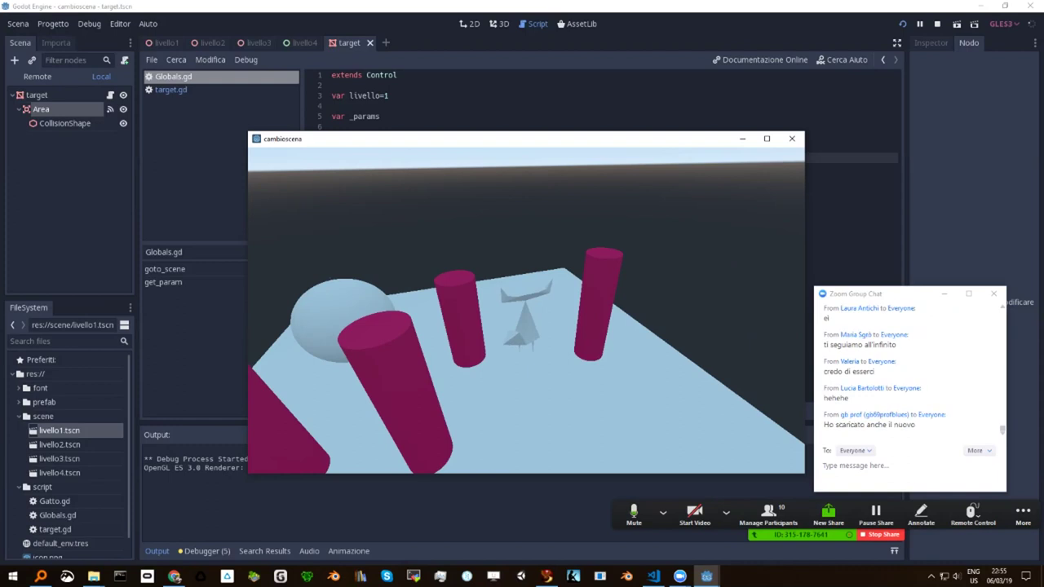
key(Left)
key(Left)
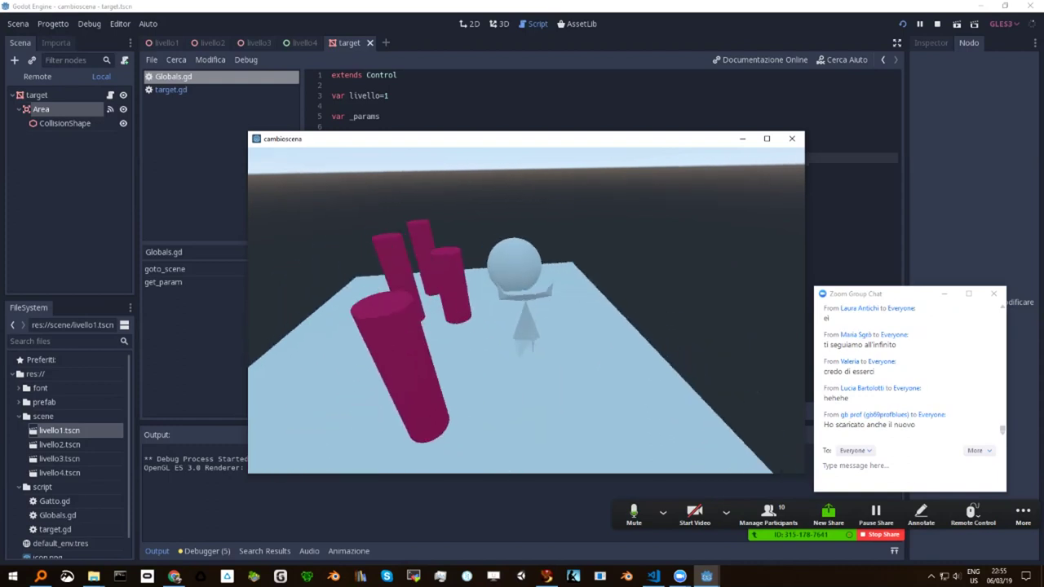
key(Left)
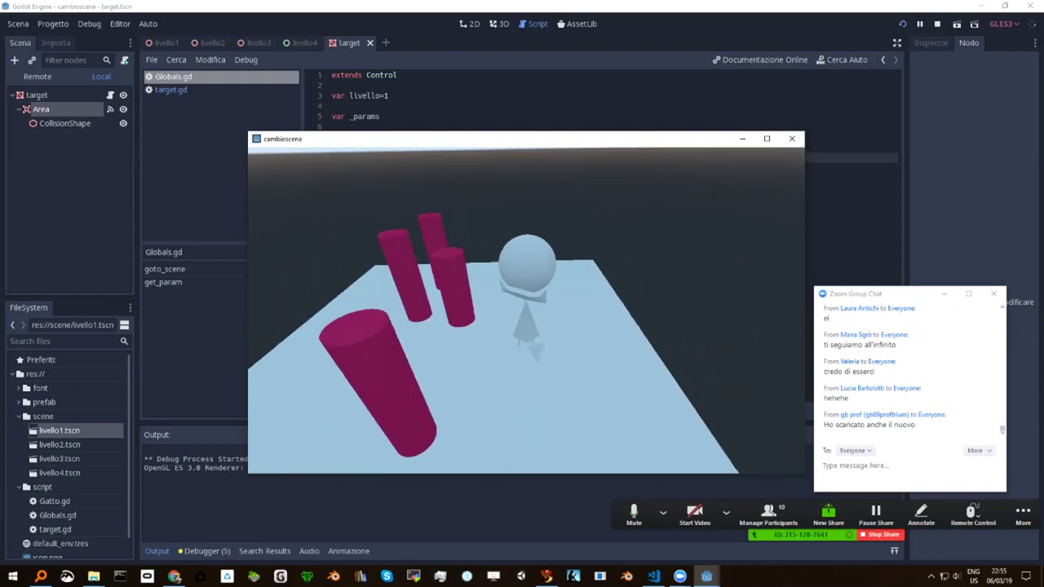
key(Left)
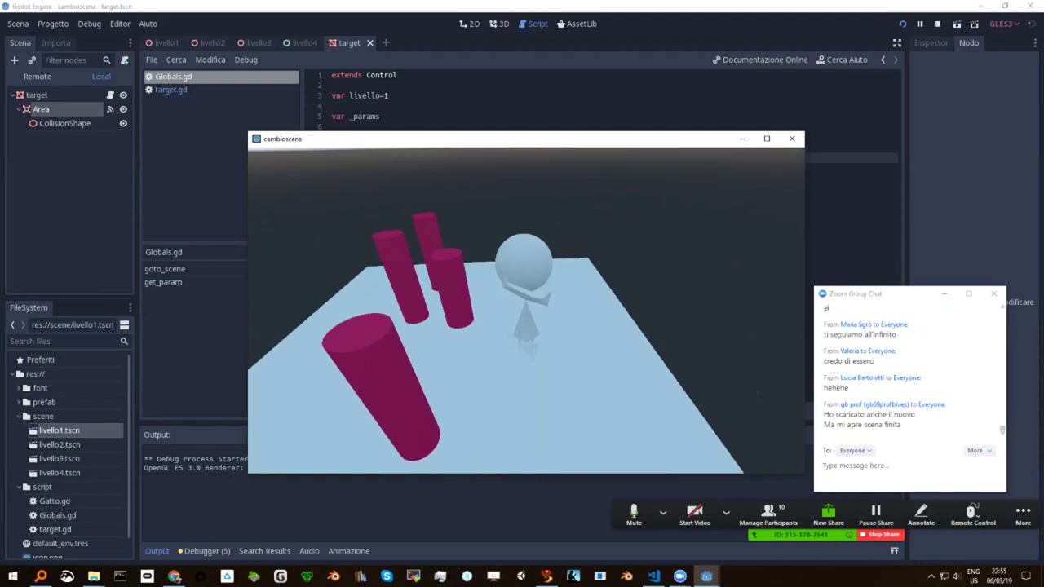
key(Left)
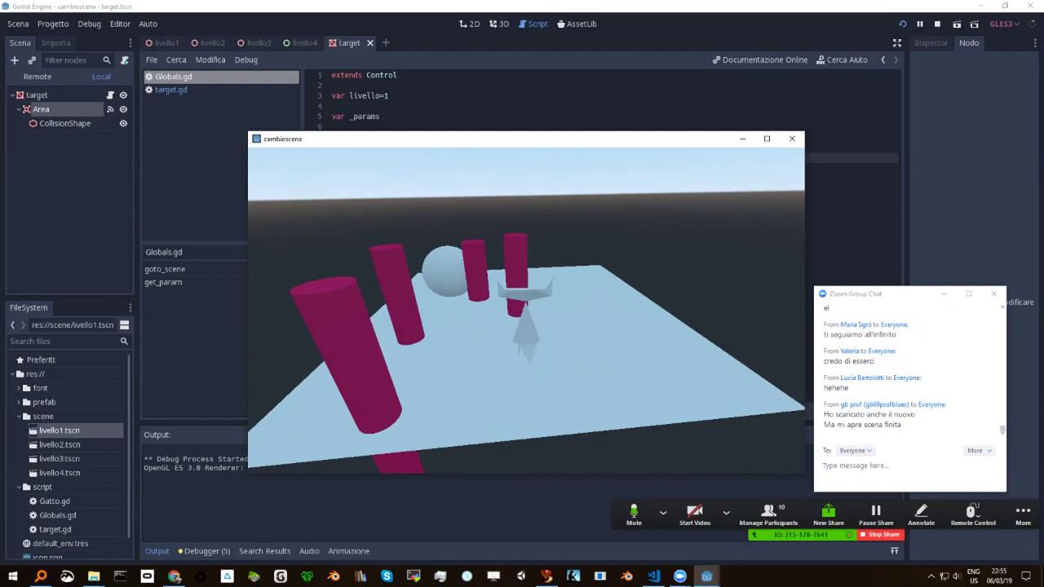
key(Left)
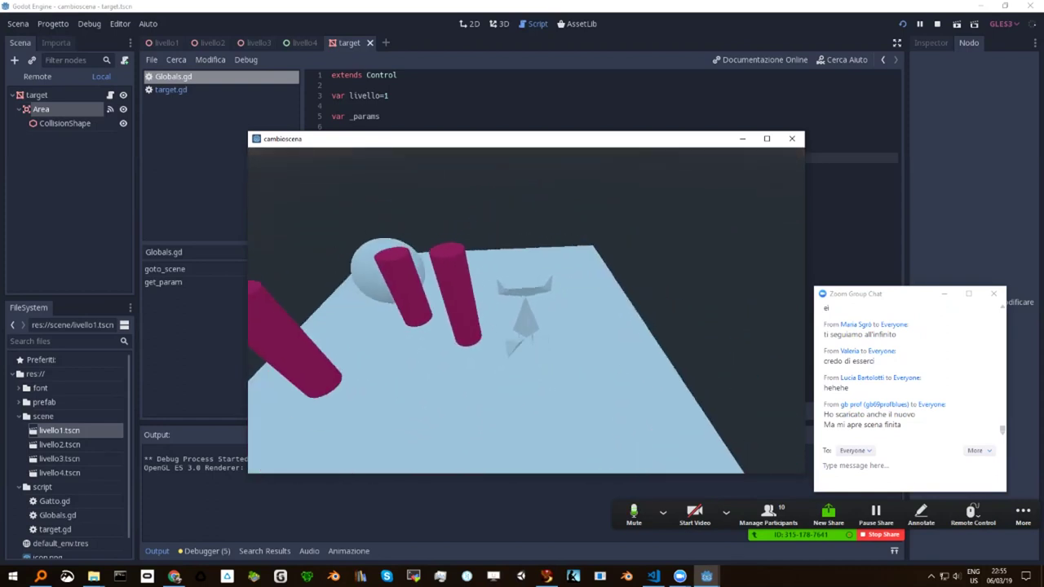
key(Up)
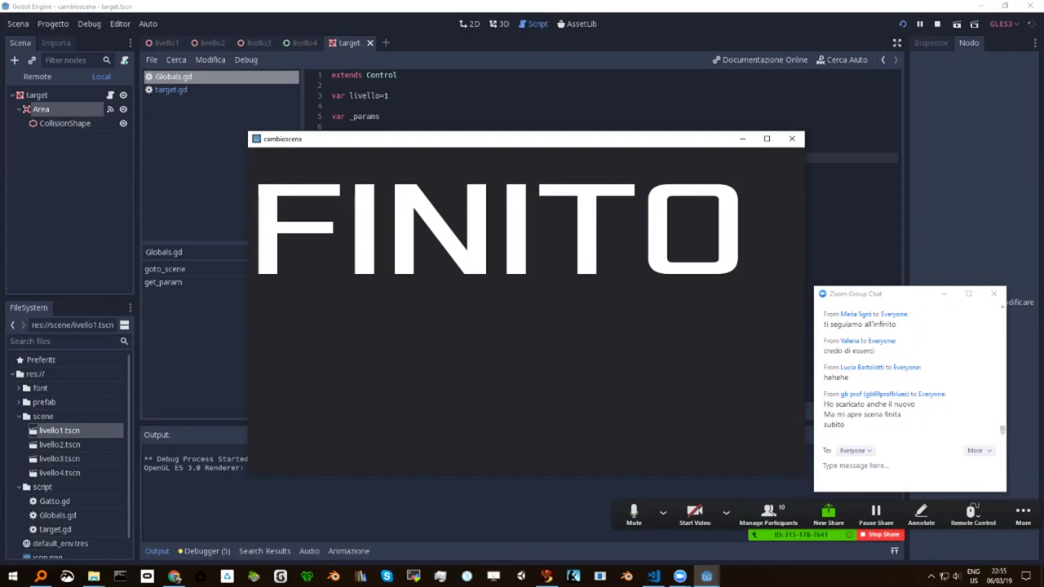
Close the game and review the get_param and _params lines 11–14 in Globals.gd.
click(791, 138)
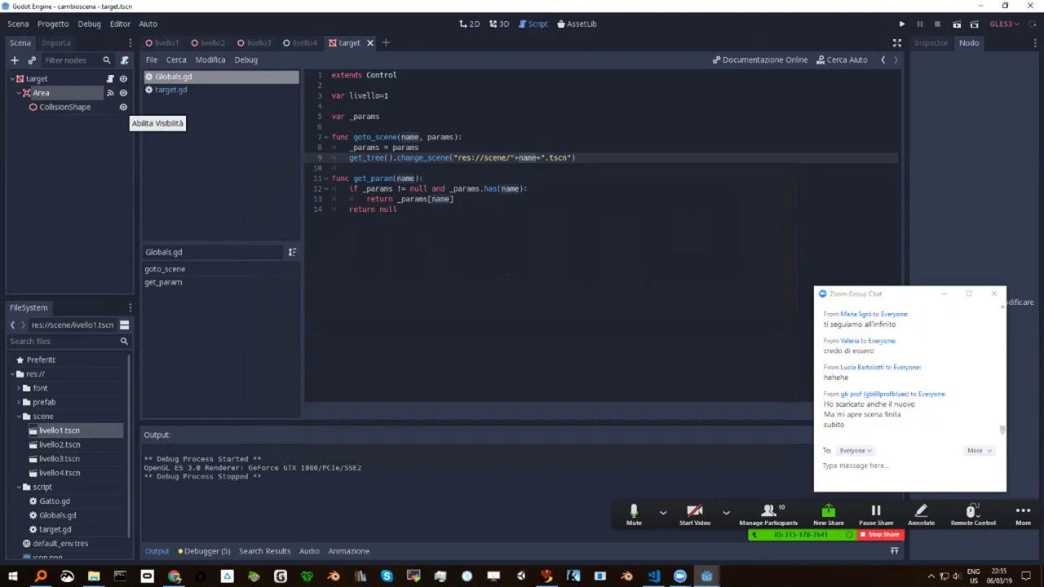
click(399, 209)
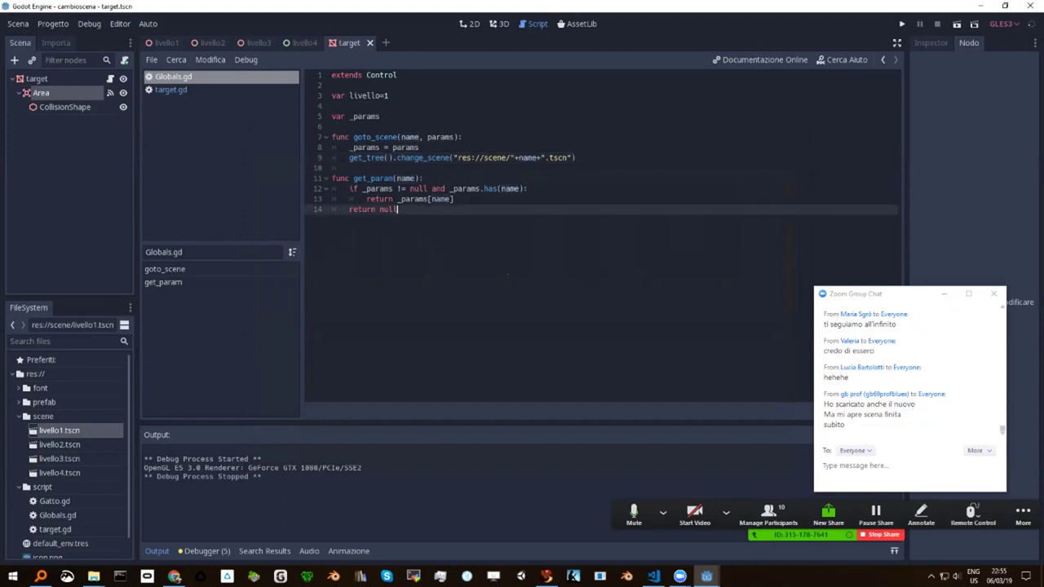
click(466, 188)
click(455, 200)
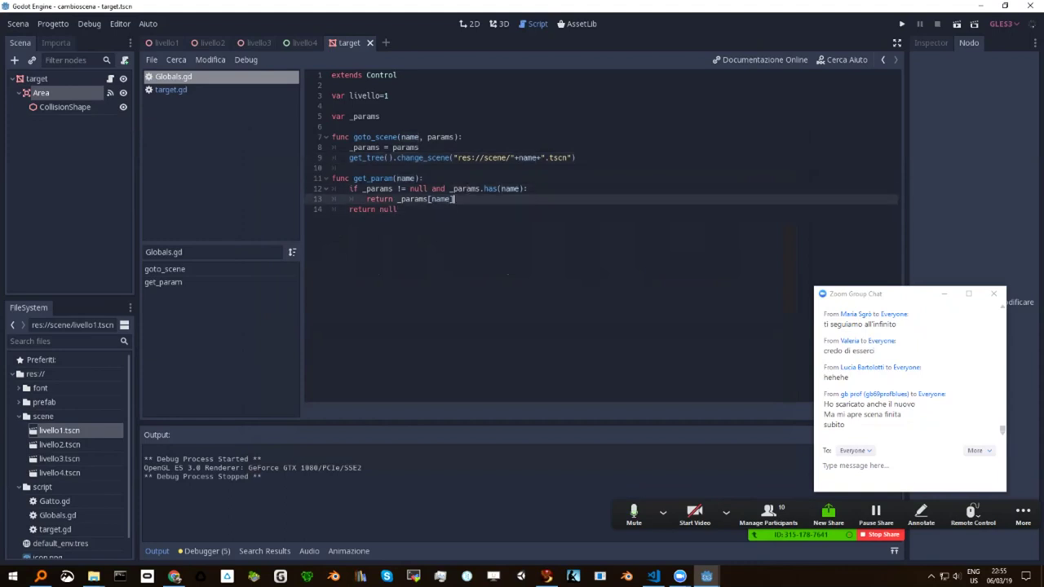
click(398, 208)
click(455, 199)
key(Up)
key(Up)
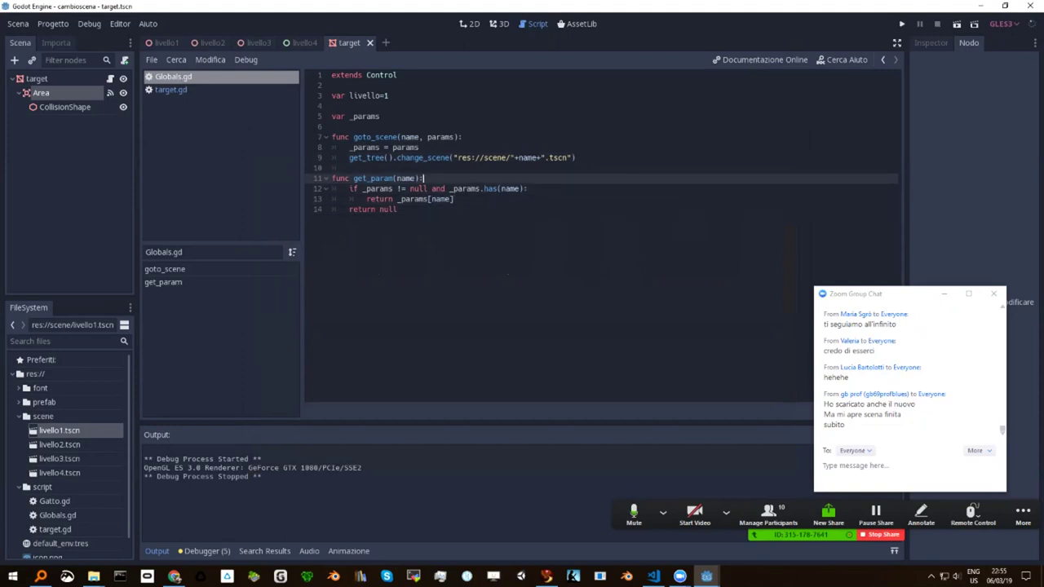
Run the whole project again with F5.
click(398, 208)
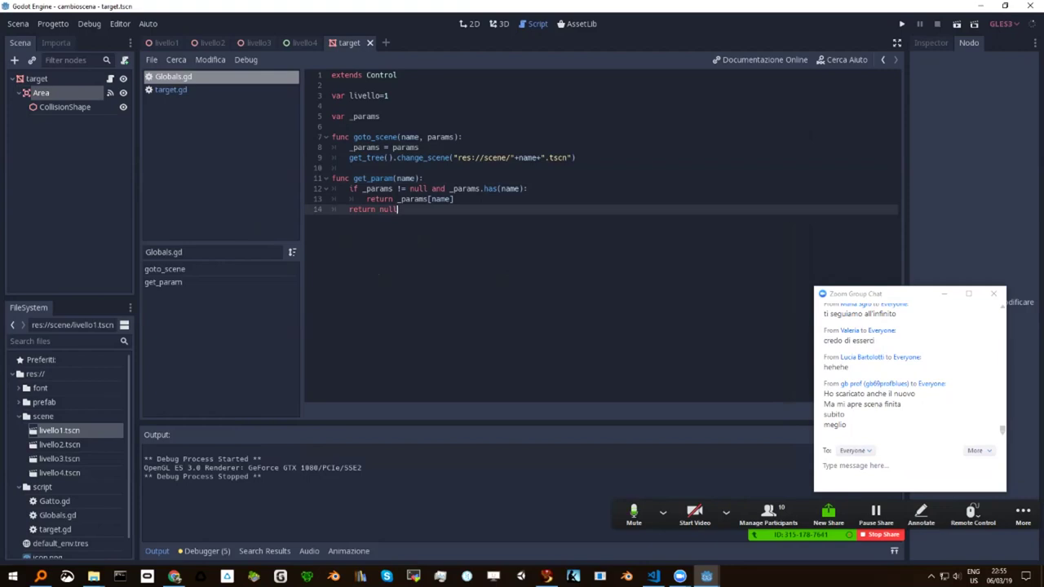
key(F5)
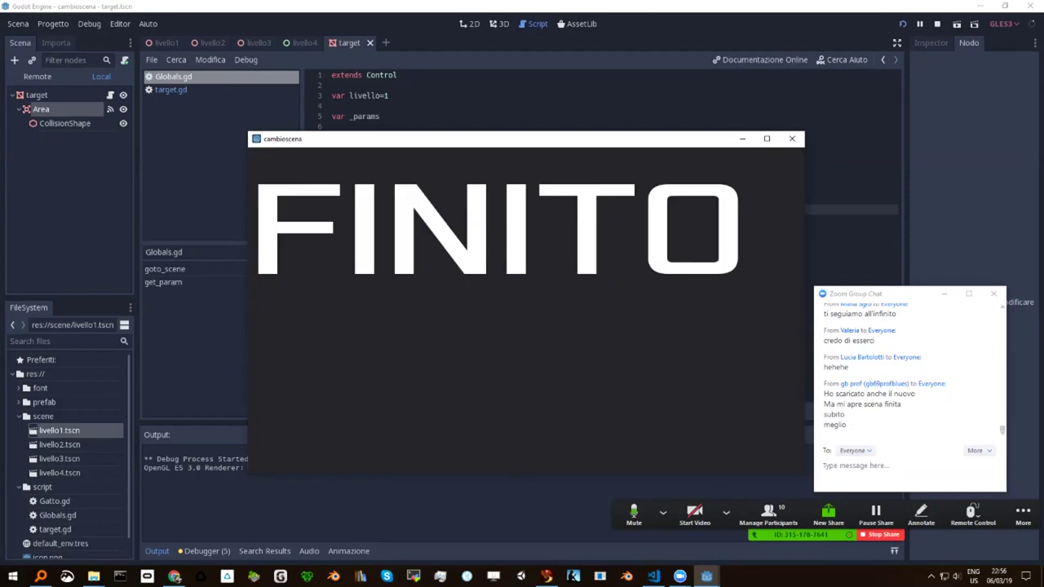
Close the FINITO game window and switch the editor to the livello1 scene.
click(792, 139)
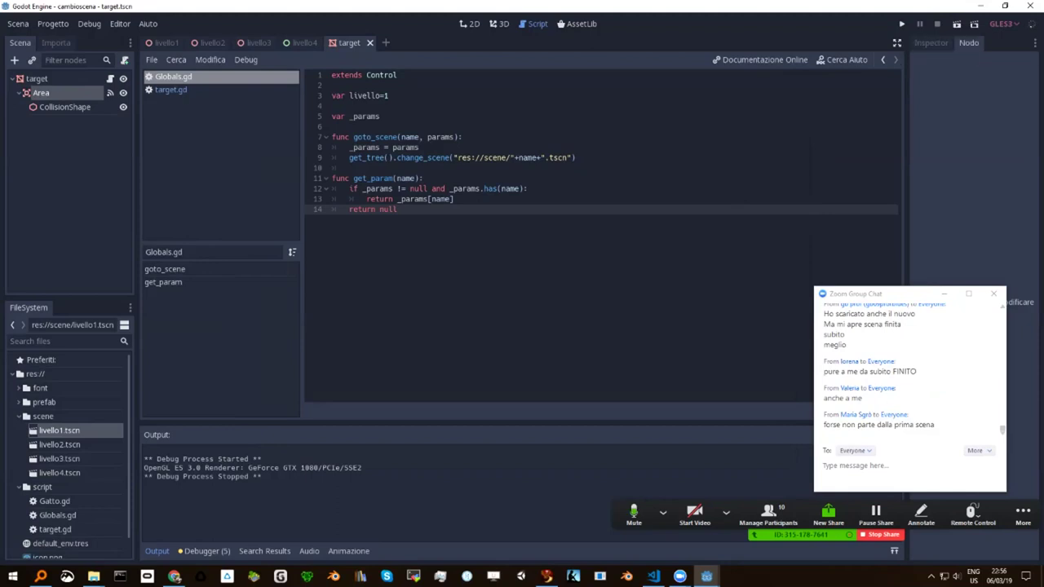
key(ctrl+Tab)
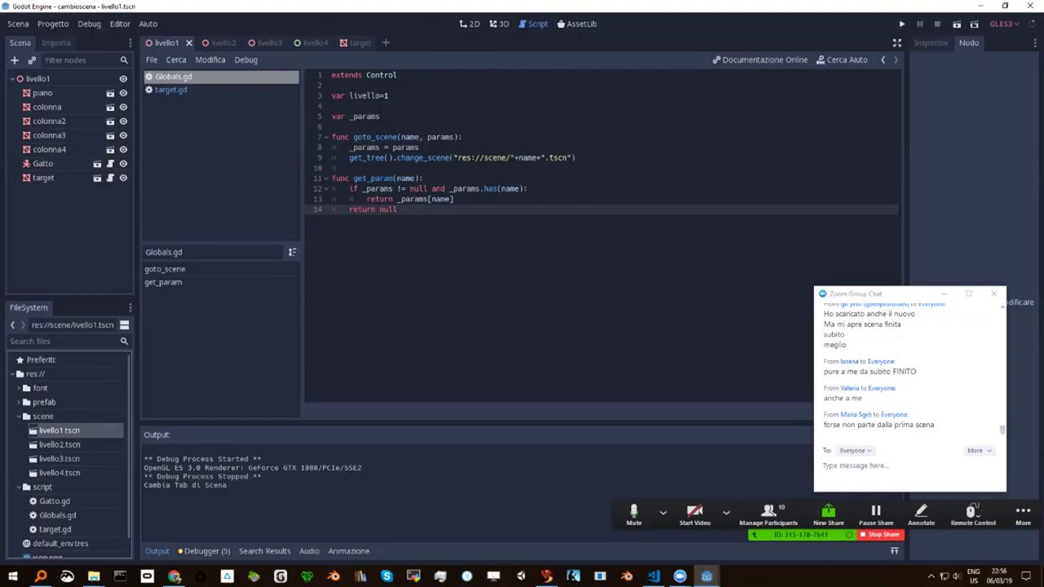
Test-run livello1 alone with Play Scene, close it, then open livello4.tscn.
click(60, 473)
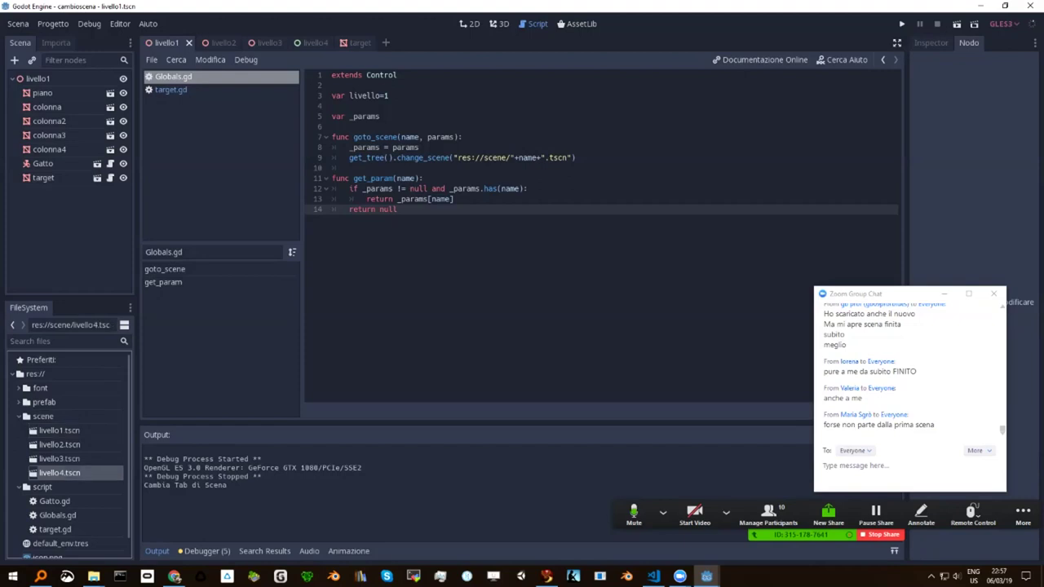
click(957, 24)
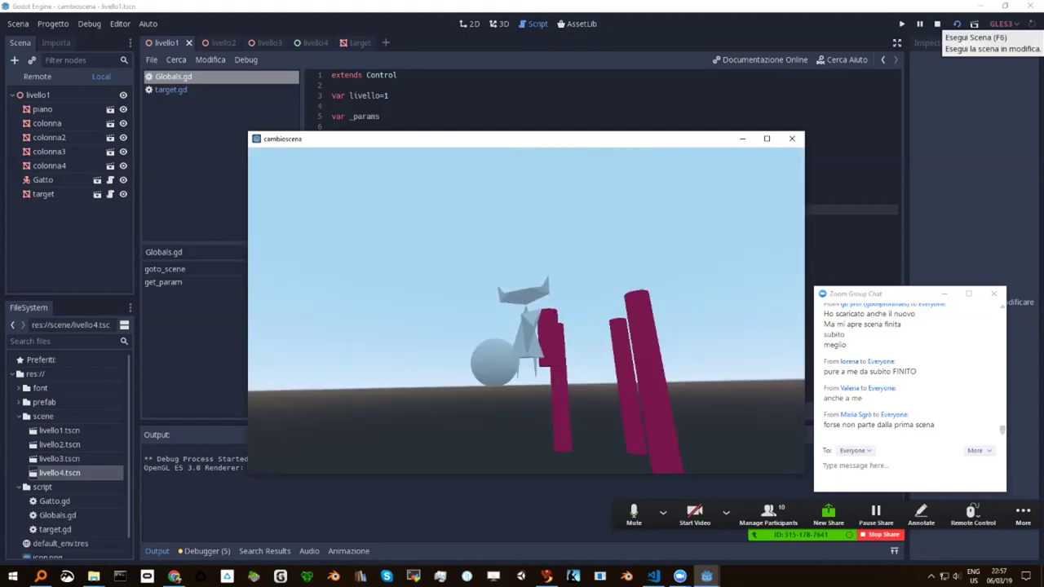
click(791, 139)
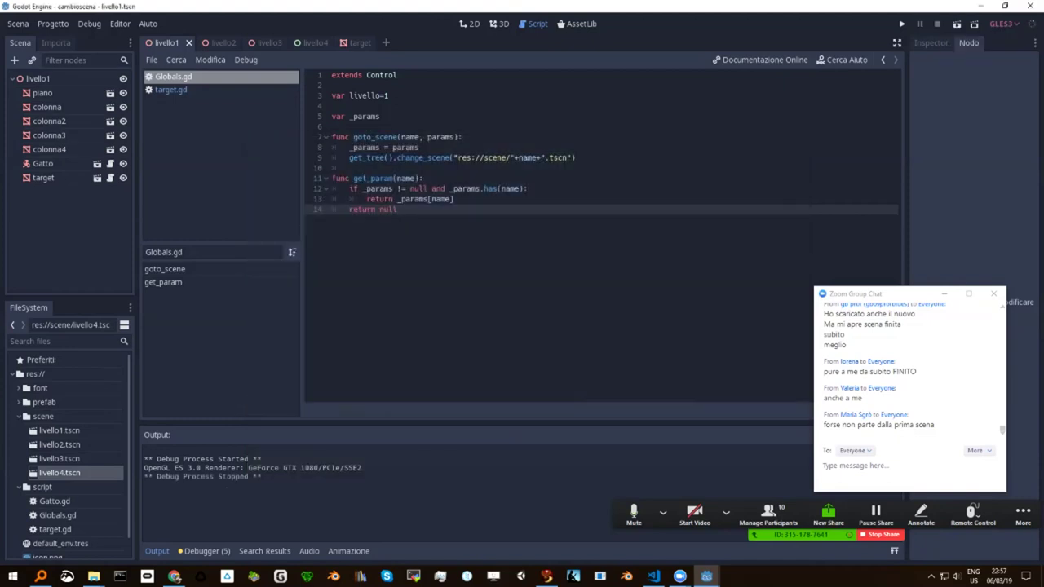
double_click(60, 473)
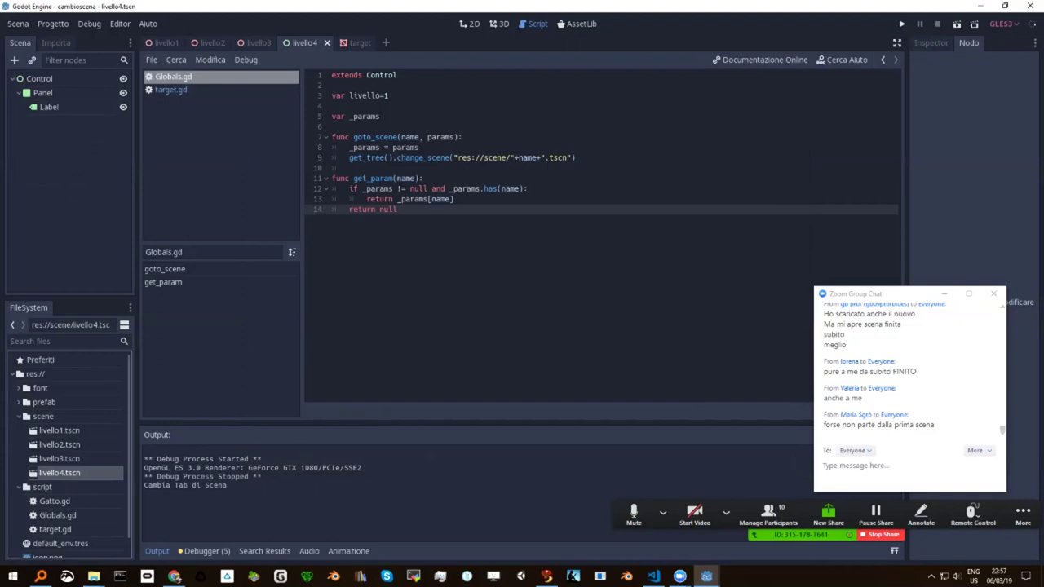
View the FINITO label in the 2D workspace and run livello4 by itself.
key(ctrl+F2)
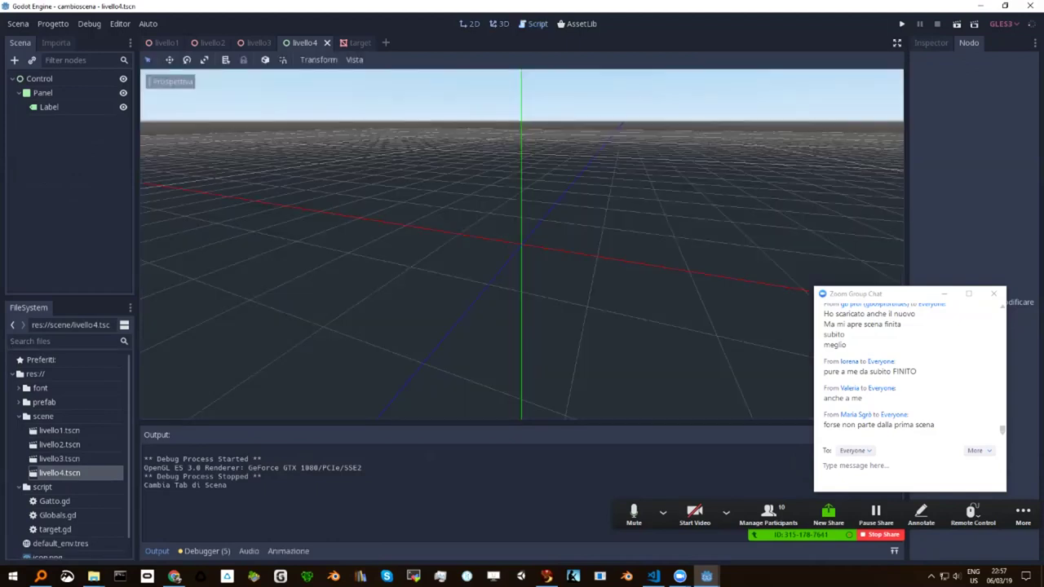
key(ctrl+F1)
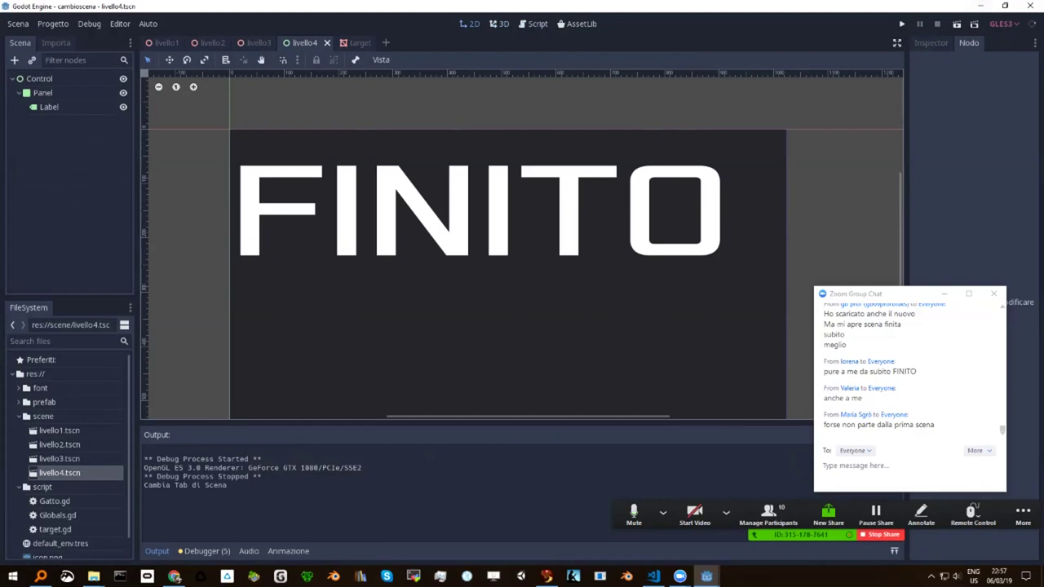
click(957, 24)
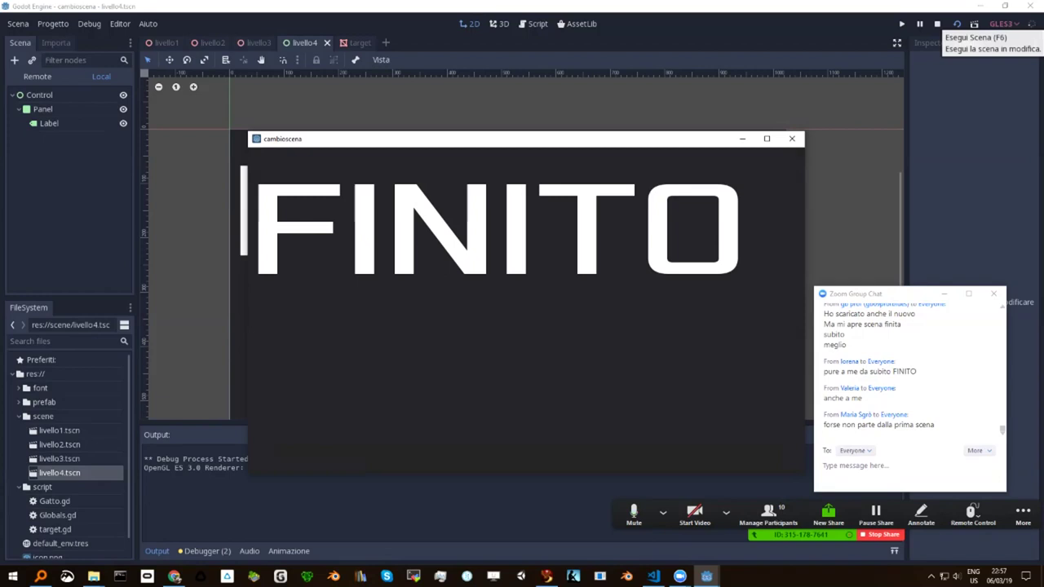
drag(571, 139, 518, 108)
Close the FINITO game and reopen livello1.tscn, dismissing its file context menu.
click(739, 108)
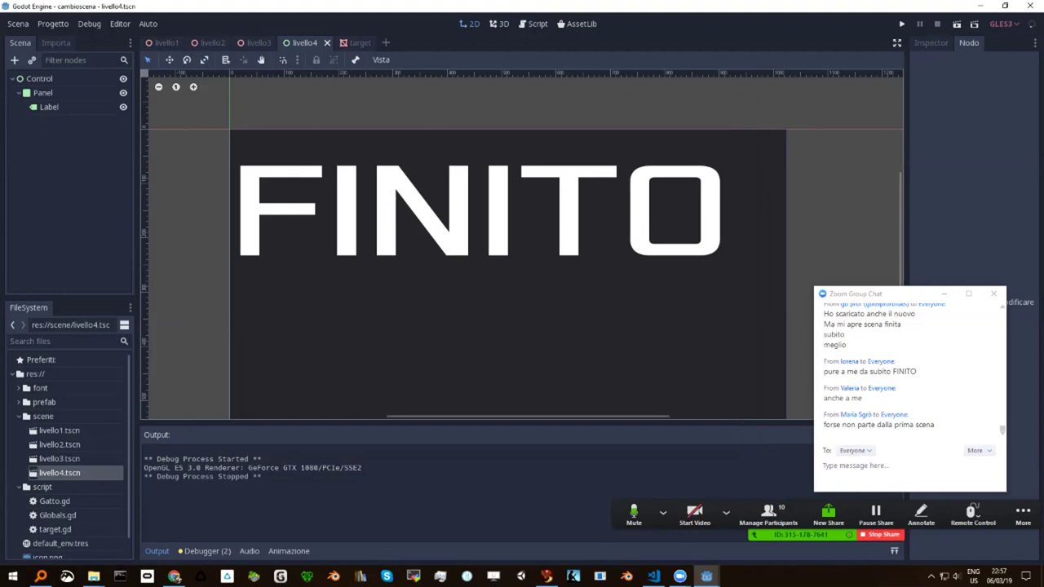
double_click(59, 430)
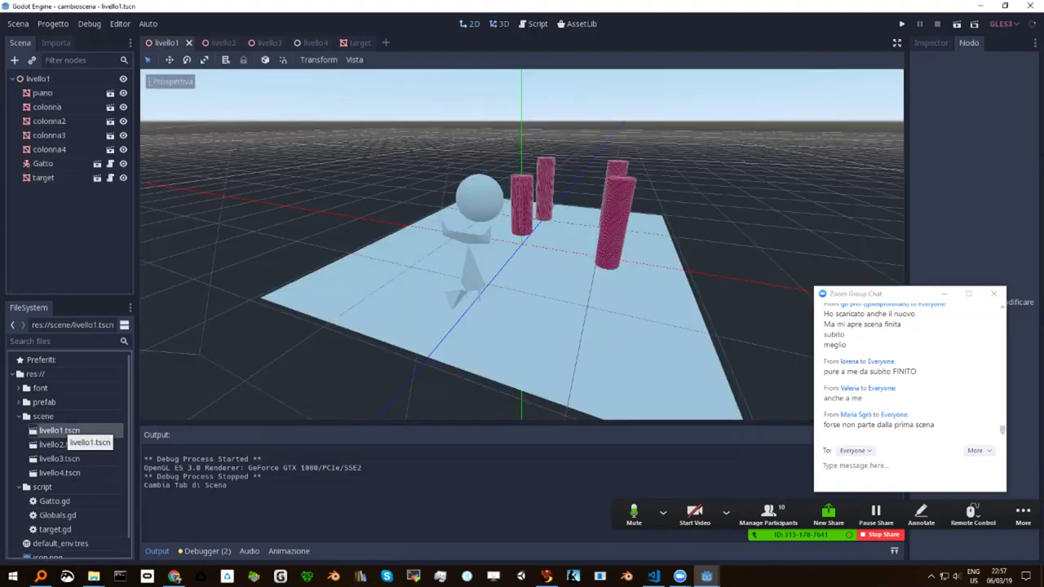
right_click(57, 431)
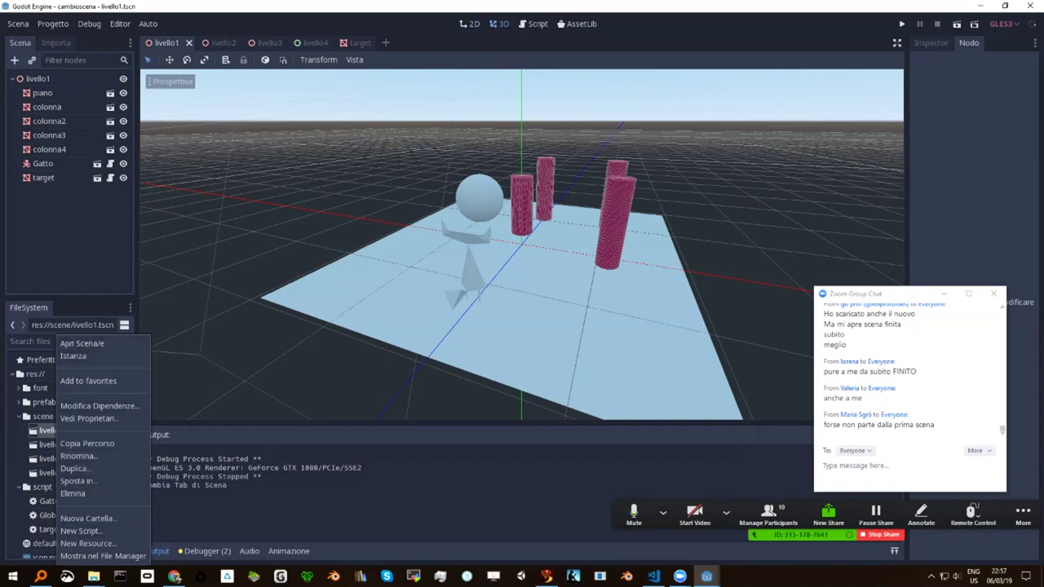
key(Escape)
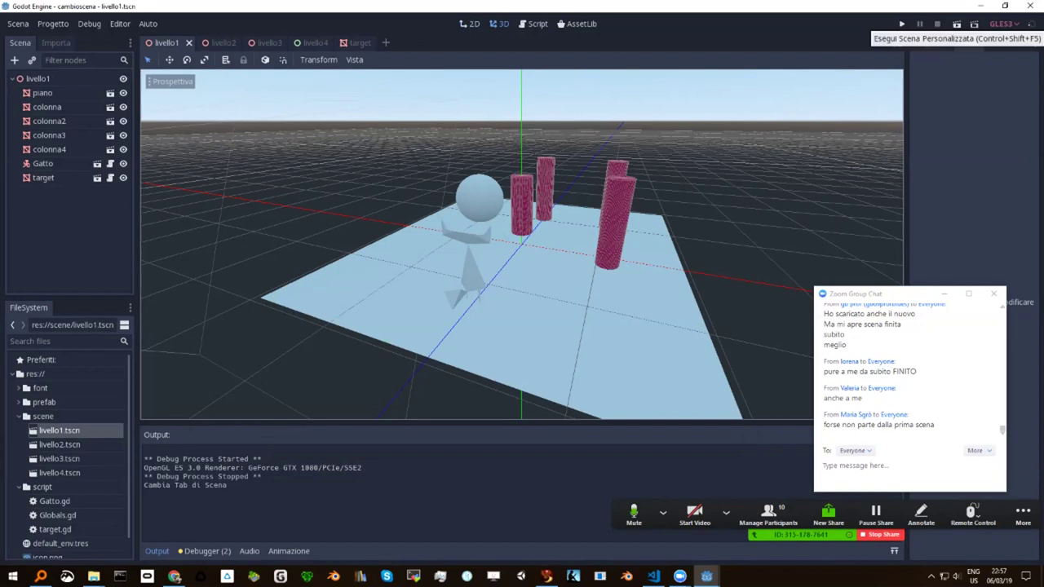
Run scene/livello1.tscn through Play Custom Scene's quick-run dialog.
click(957, 24)
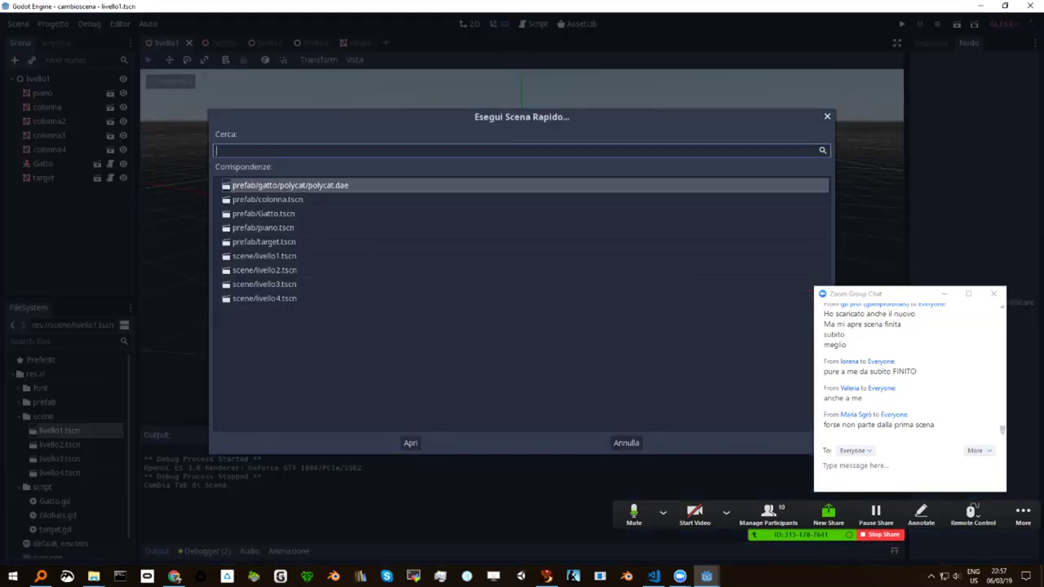
click(264, 256)
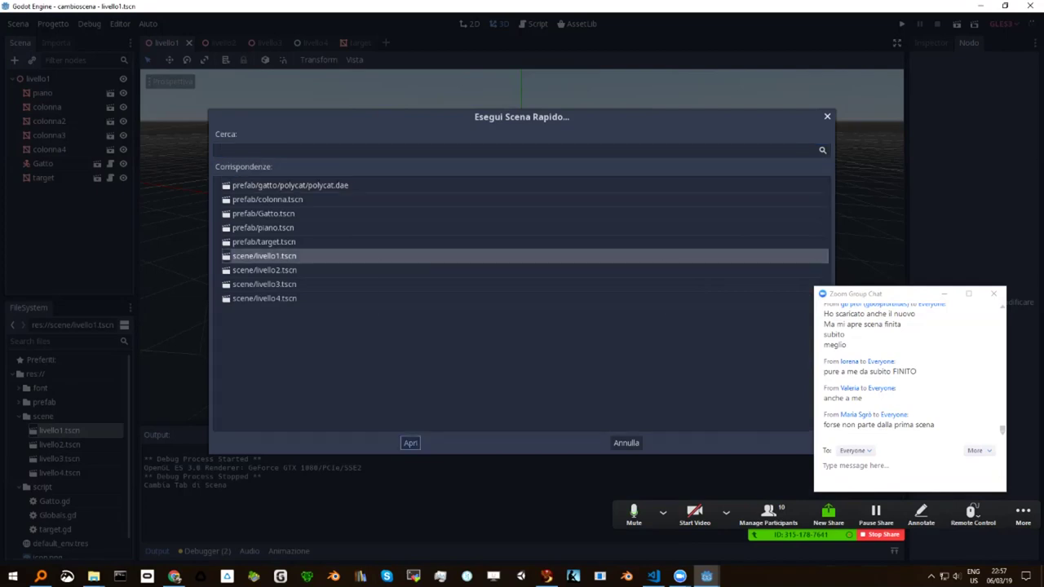
click(410, 443)
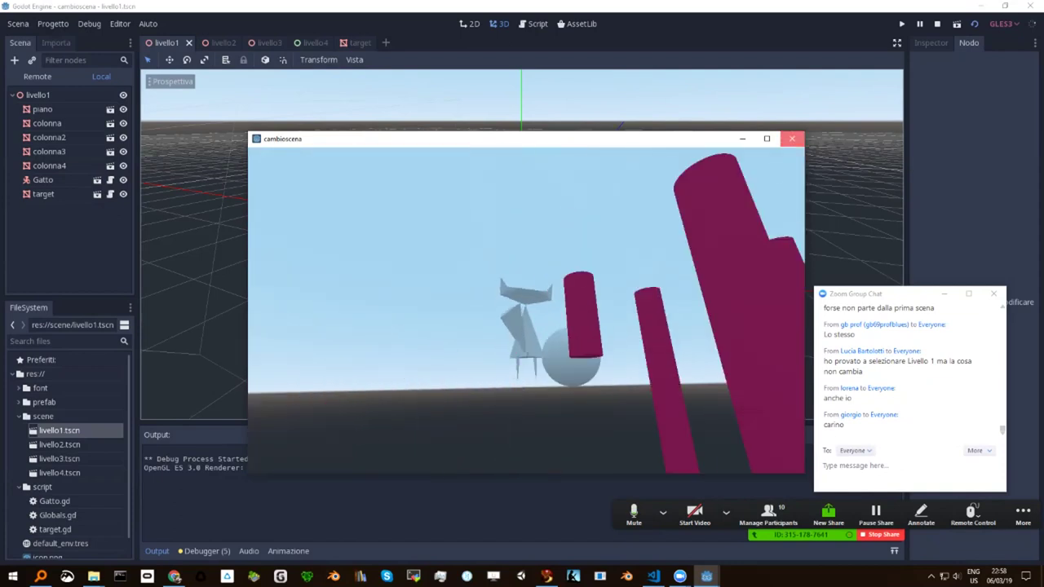
Close the cambioscena game window to stop the livello1 run.
click(791, 139)
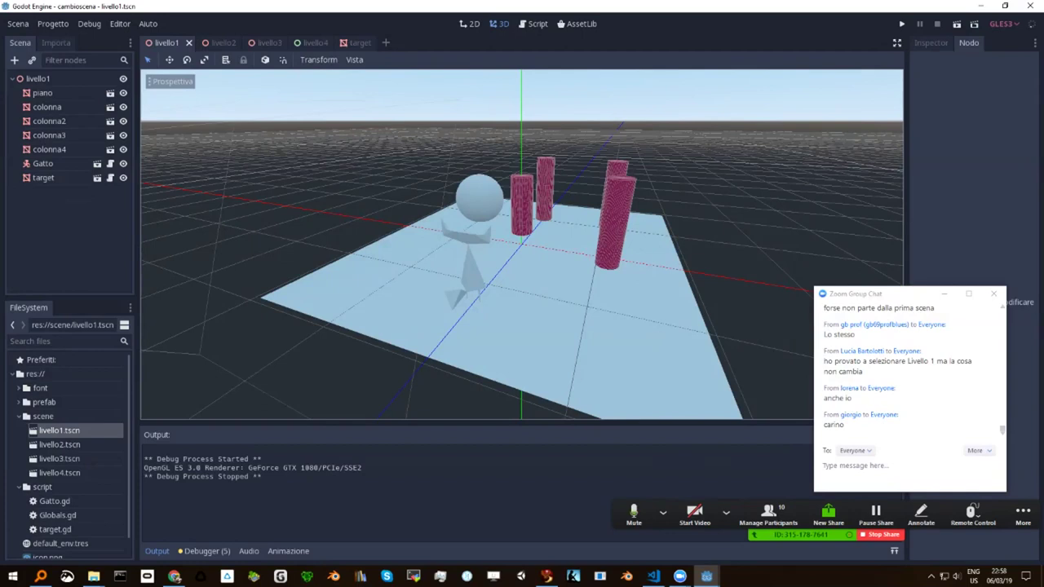
mouse_move(522, 245)
middle_down()
mouse_move(489, 245)
mouse_move(510, 245)
middle_up()
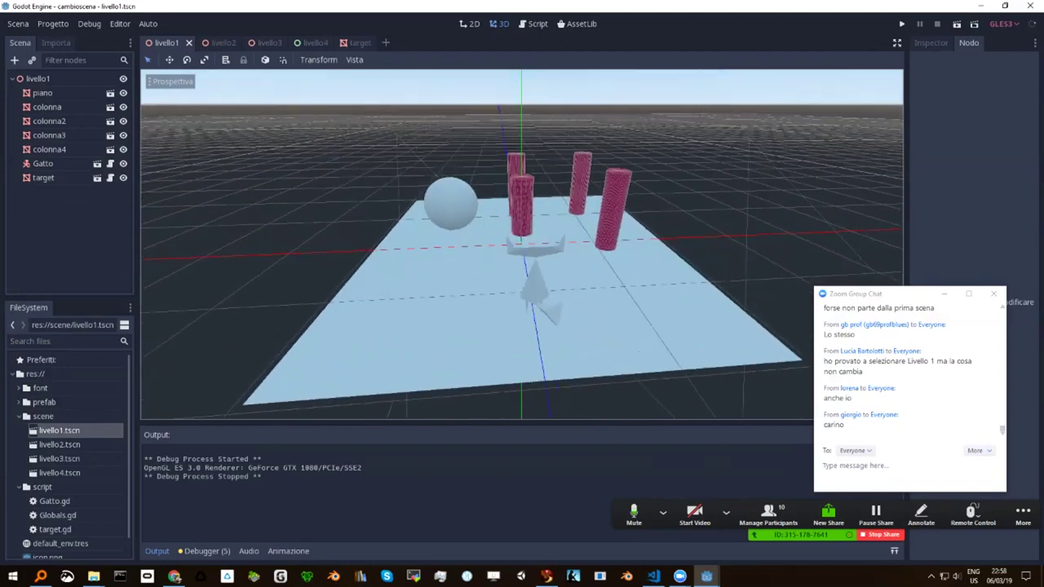
key(F5)
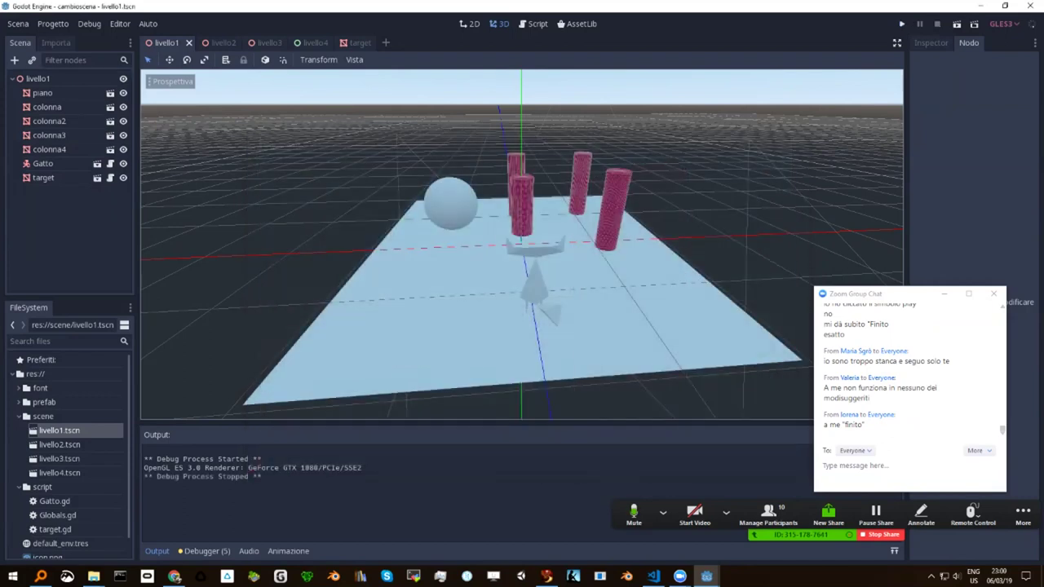
Open the livello4 FINITO scene, then the Globals.gd script, and bring Chrome to the front.
double_click(60, 473)
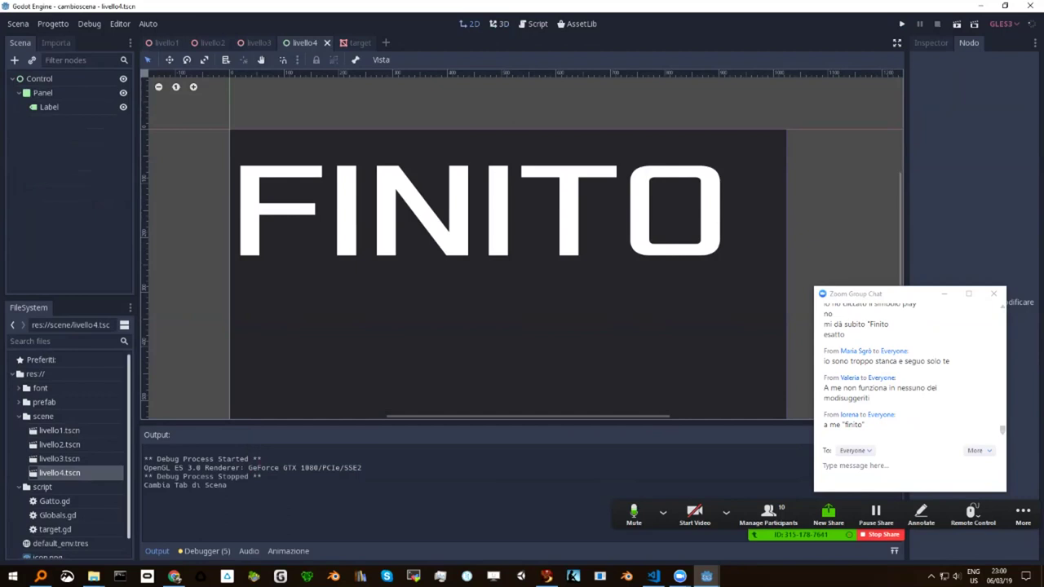
scroll(69, 457, down, 1)
scroll(72, 452, up, 1)
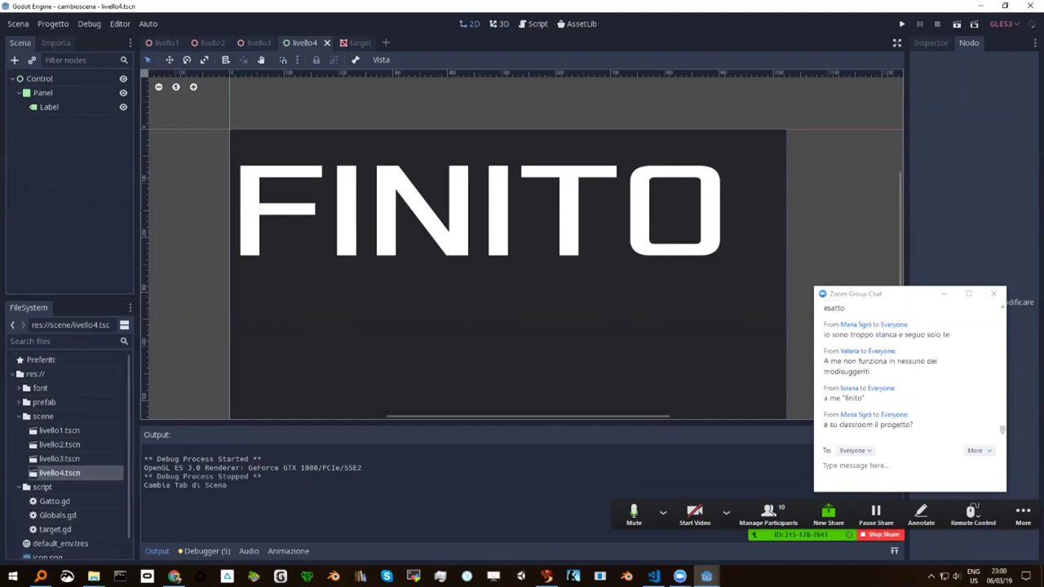
double_click(57, 515)
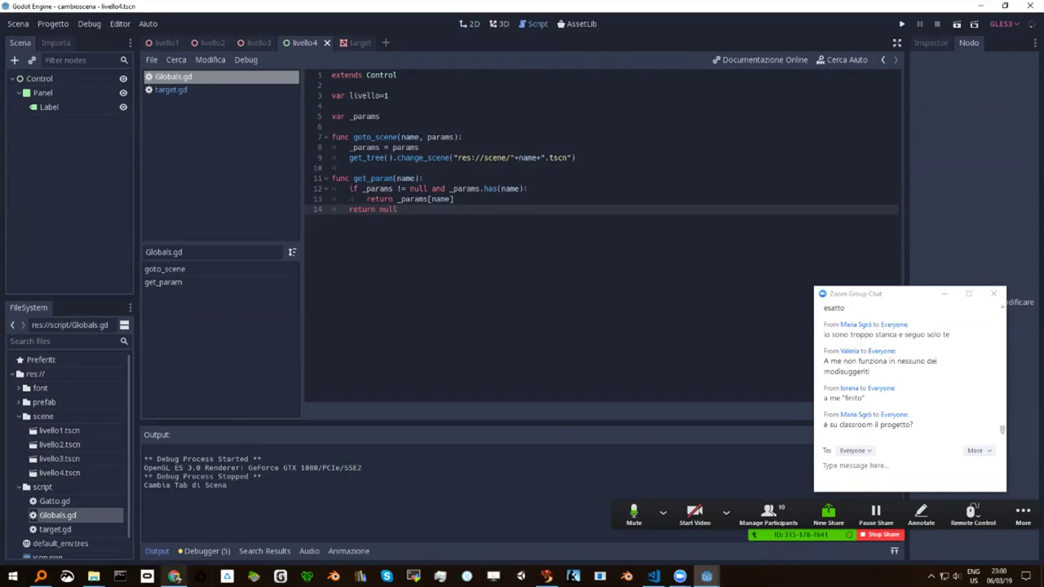
click(174, 577)
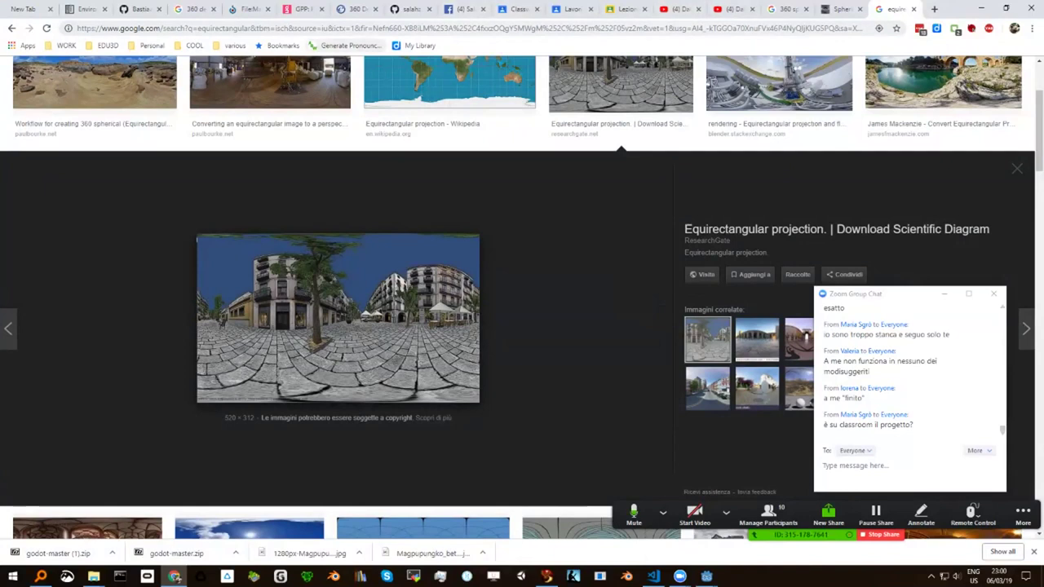
Post the godot GitHub repository URL to everyone in the meeting chat.
click(412, 9)
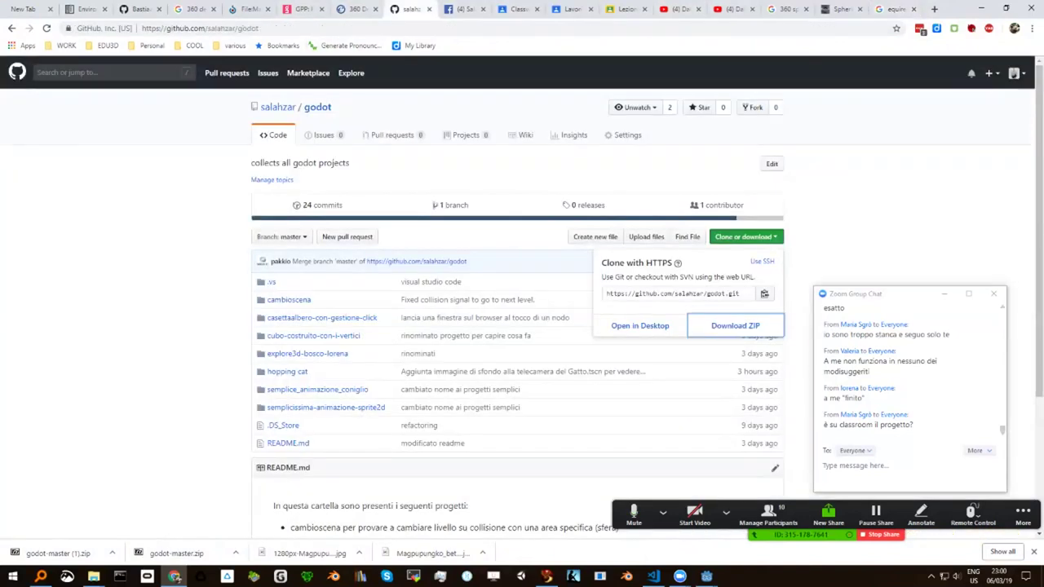
click(259, 28)
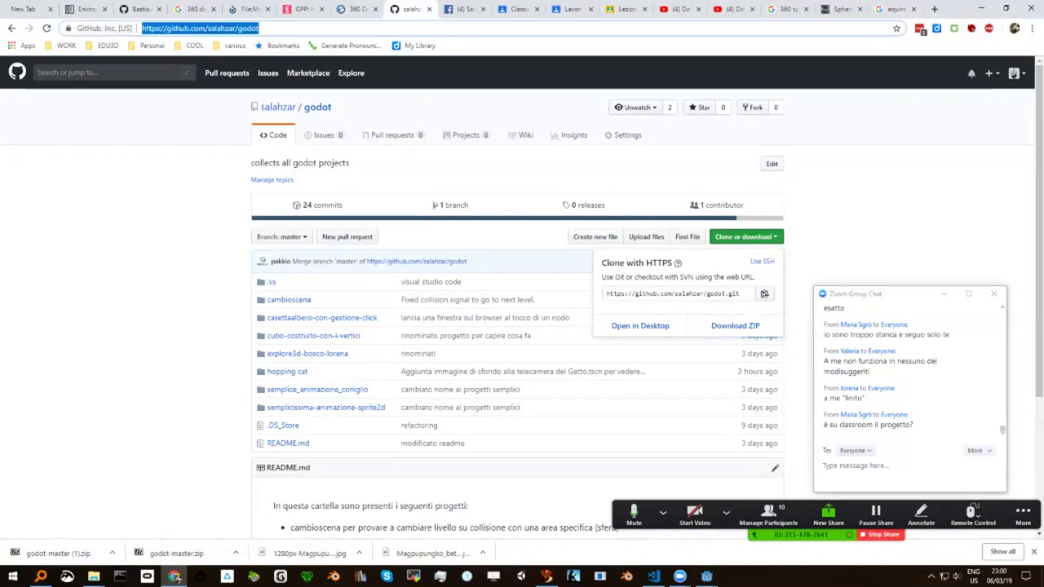
click(898, 466)
text(https://github.com/salahzar/godot)
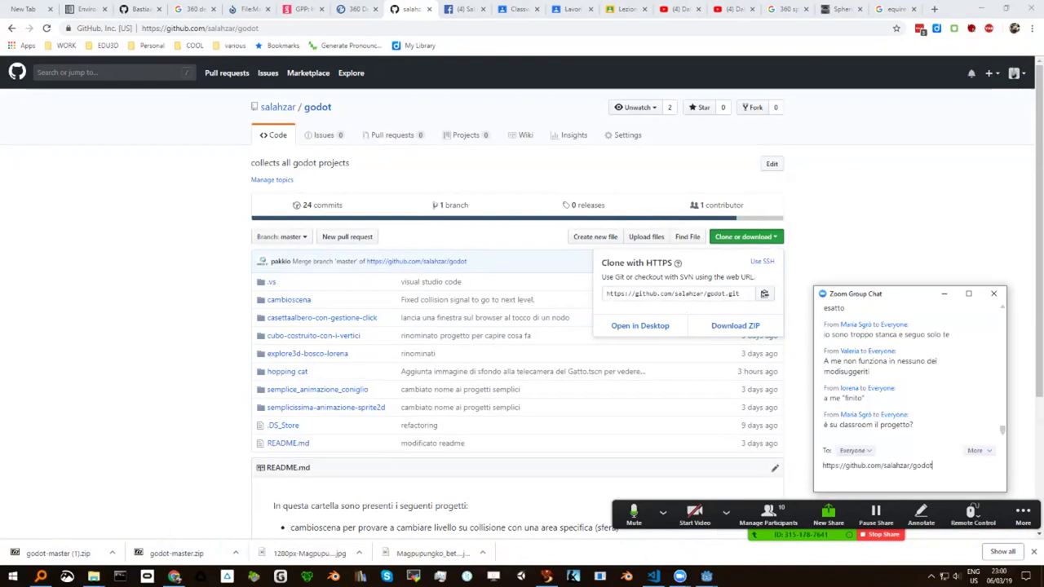
key(Return)
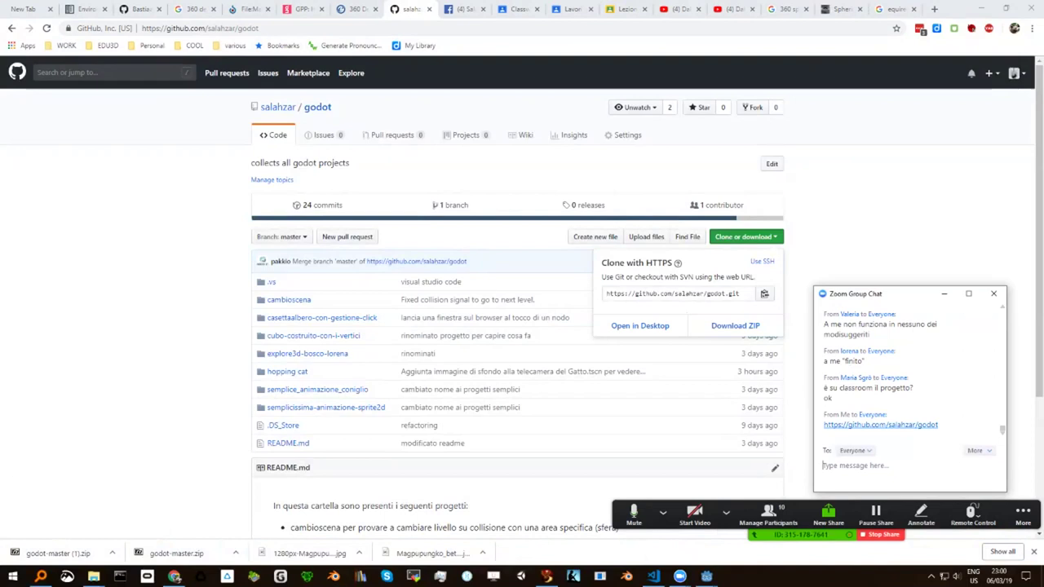
Shift the Zoom chat window left so it no longer covers the repository's clone address.
drag(881, 293, 705, 285)
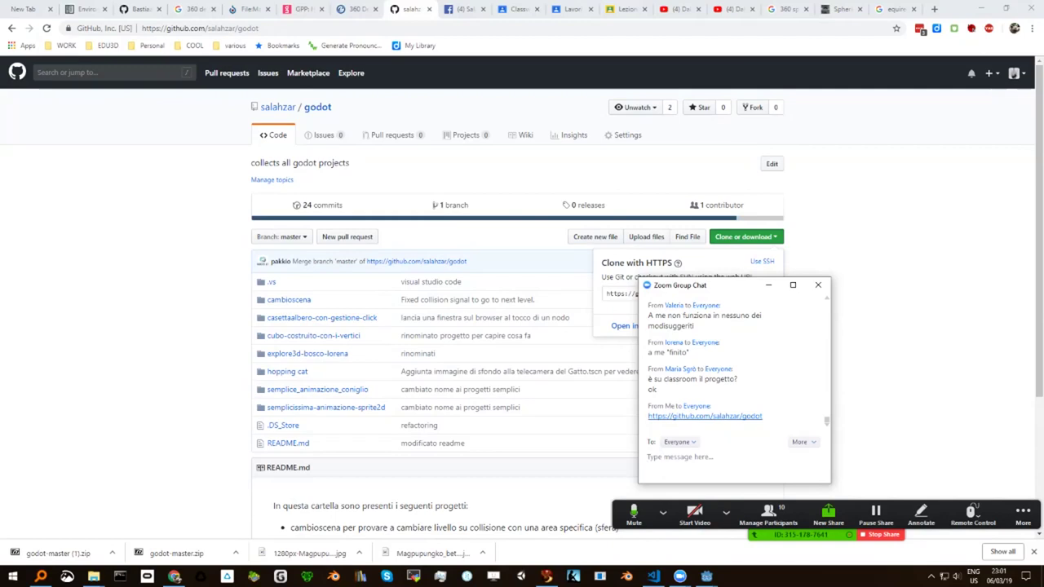
drag(718, 284, 871, 246)
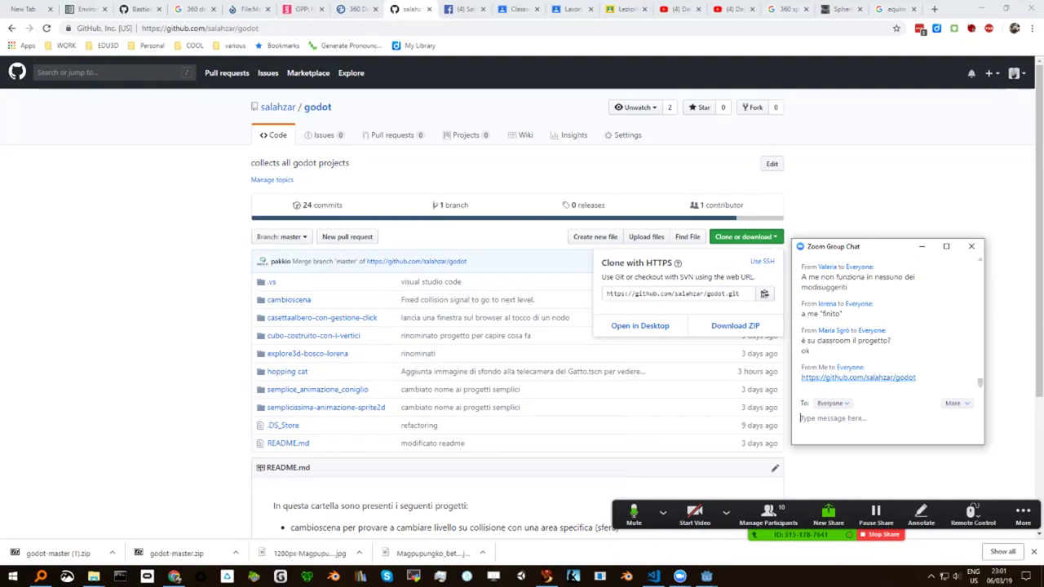
drag(856, 246, 717, 271)
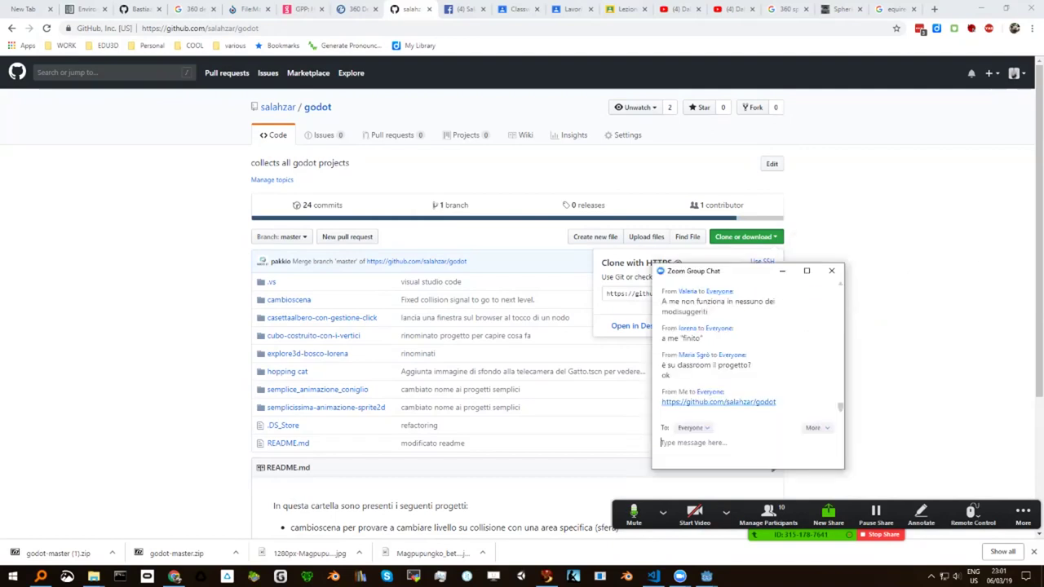
click(662, 442)
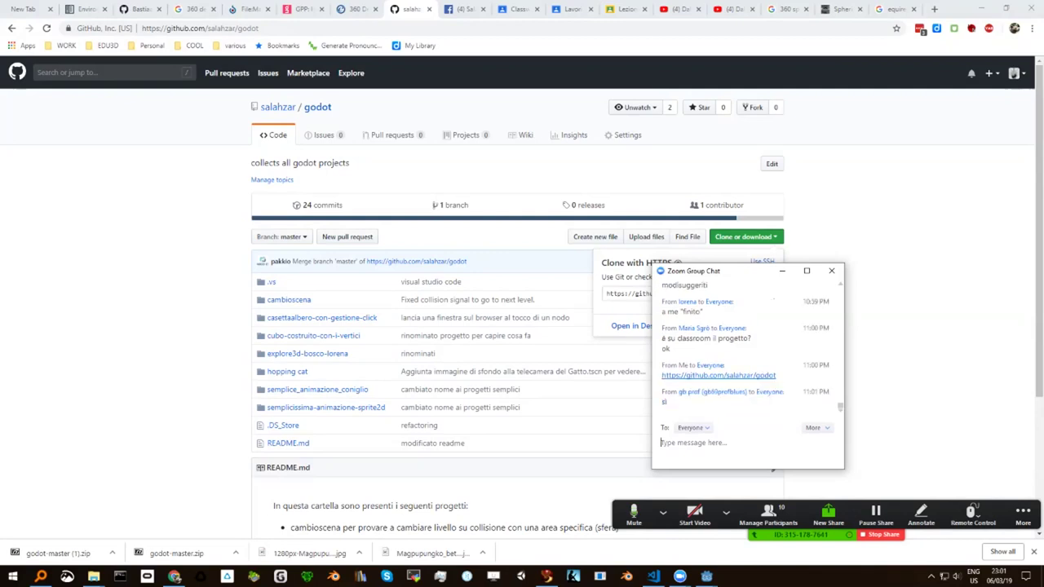
drag(721, 271, 634, 259)
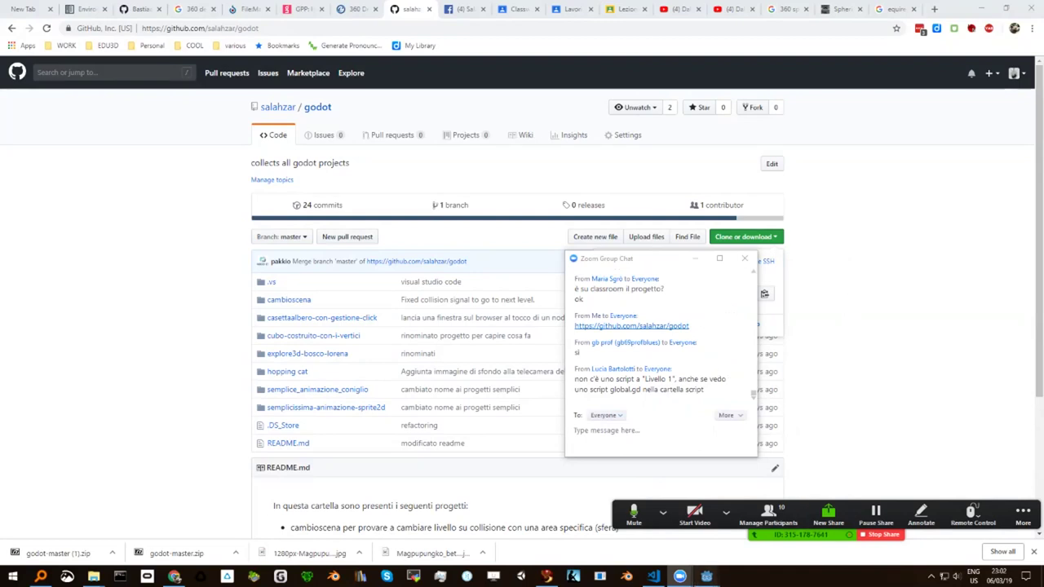
Return to Godot and open livello1.tscn in the 3D viewport.
mouse_move(706, 576)
click(877, 530)
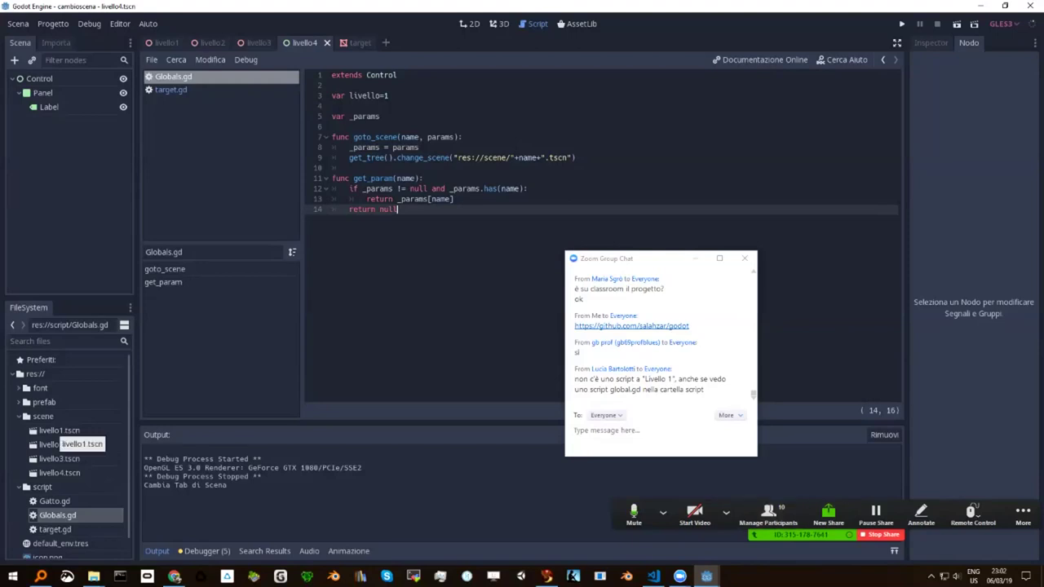
double_click(59, 430)
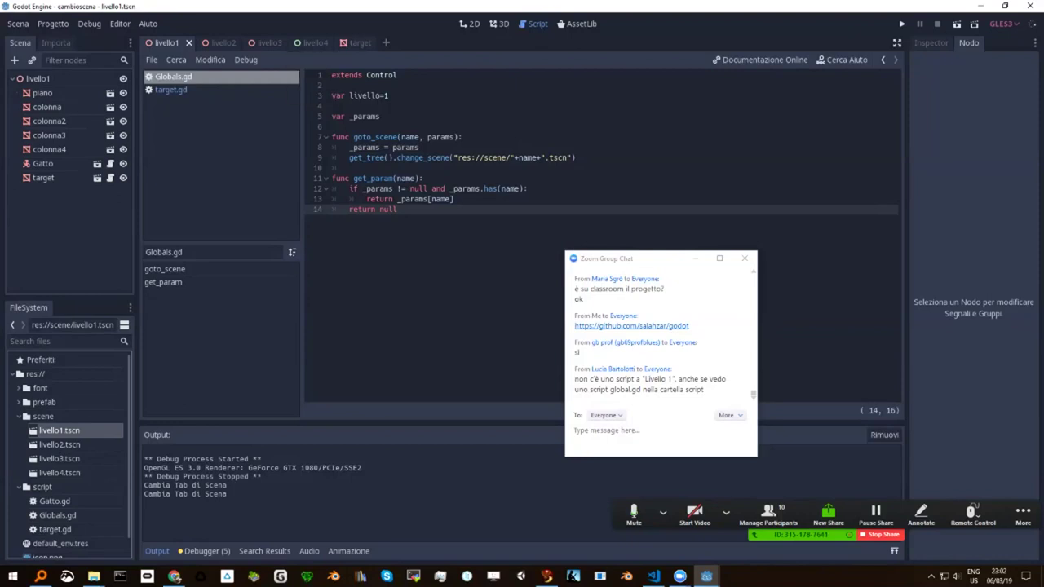
click(496, 24)
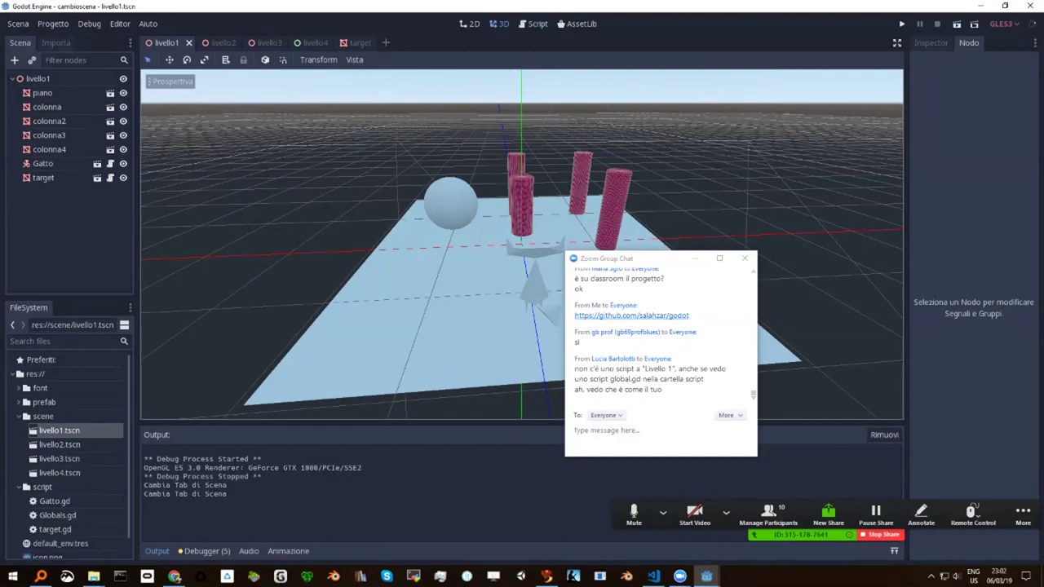
Select the livello1 root node, test-run only that scene, then close the game window.
scroll(69, 457, down, 1)
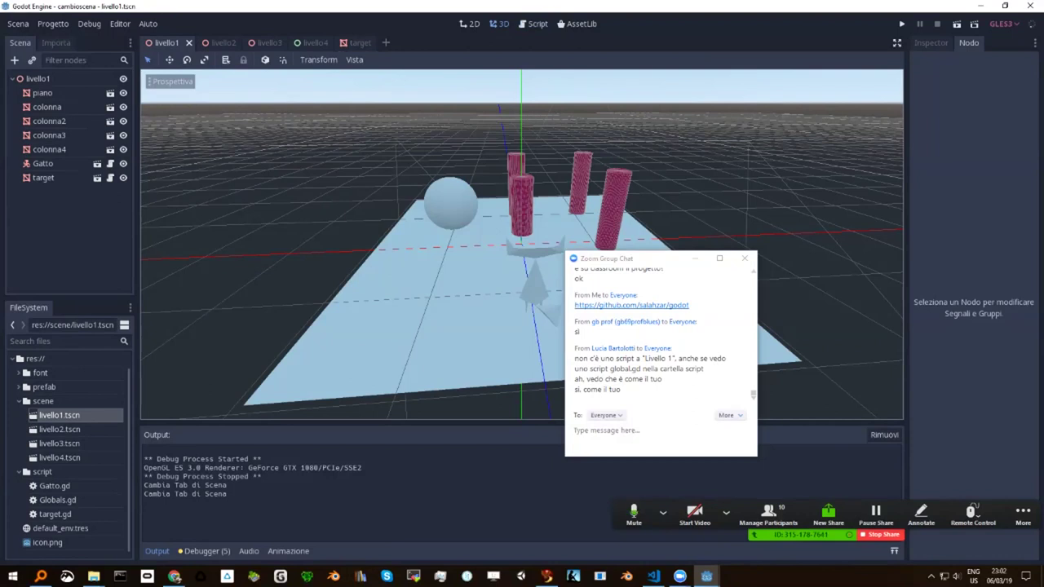
click(37, 78)
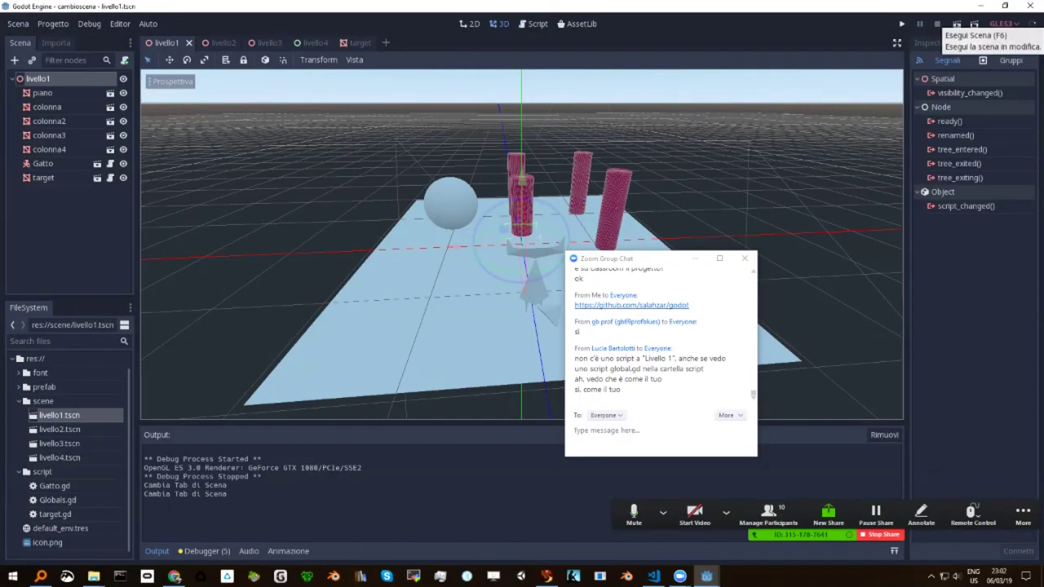
click(957, 24)
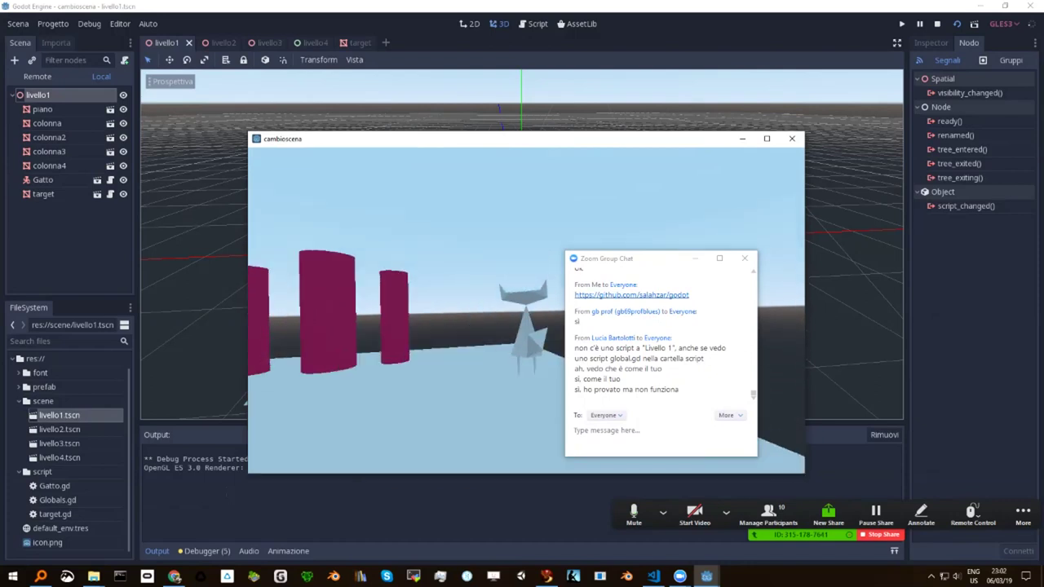
click(791, 139)
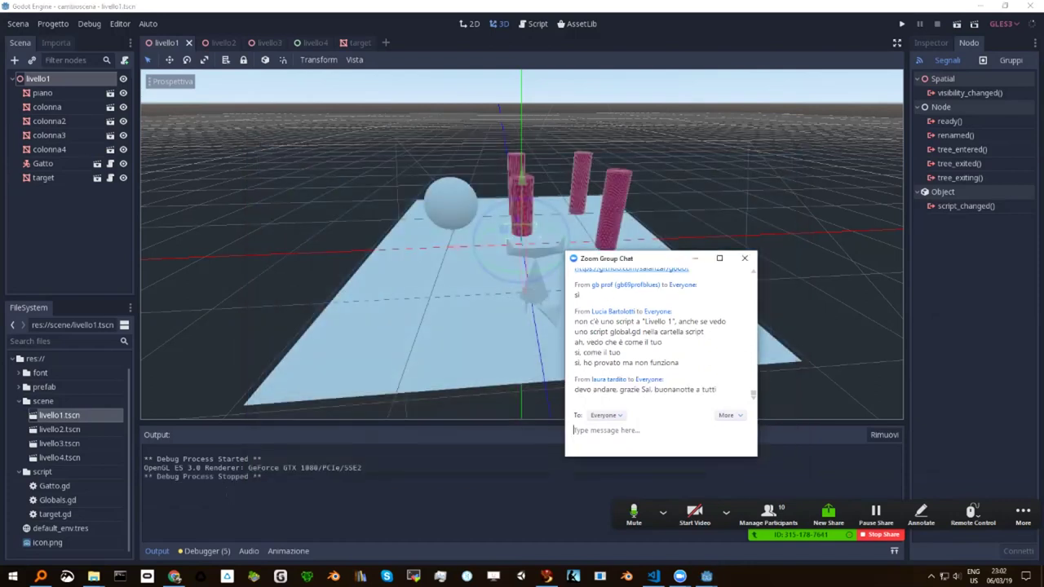
Move the Zoom chat window aside, then open Zoom's More menu with recording and end-meeting options.
mouse_move(612, 261)
mouse_down()
mouse_move(681, 225)
mouse_move(603, 247)
mouse_up()
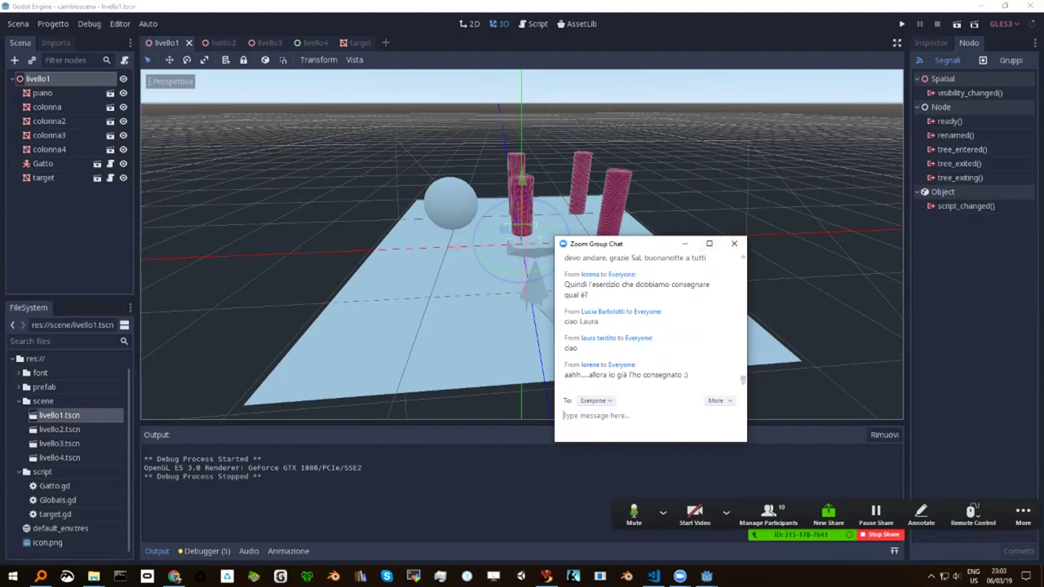
drag(589, 375, 682, 375)
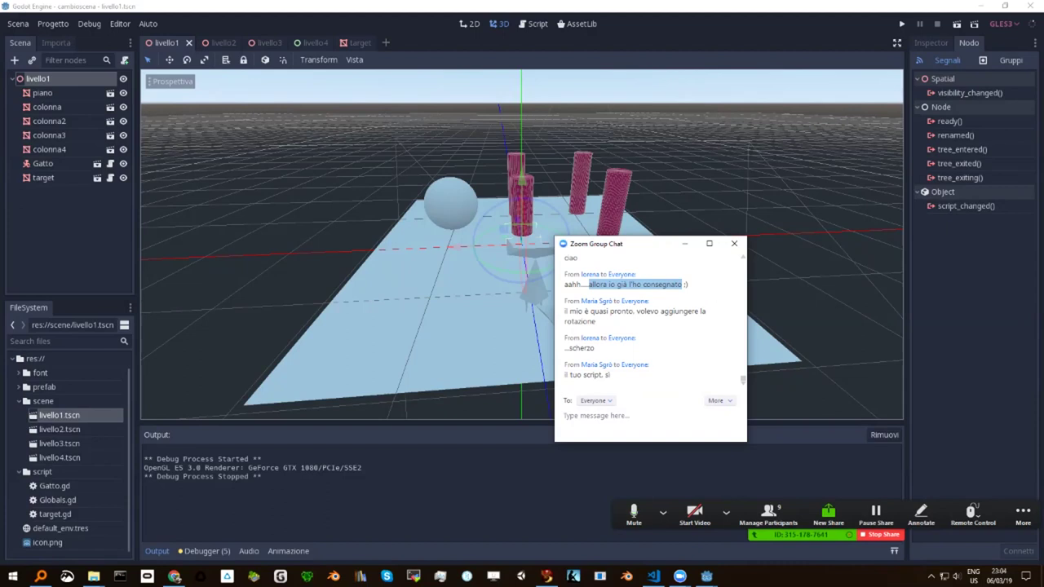
drag(620, 243, 316, 254)
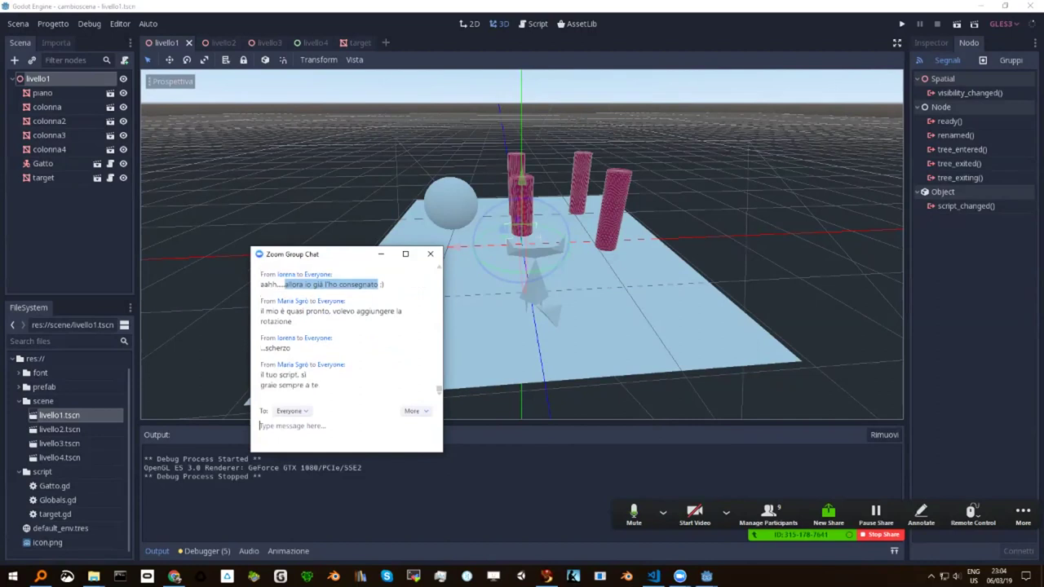
click(1023, 513)
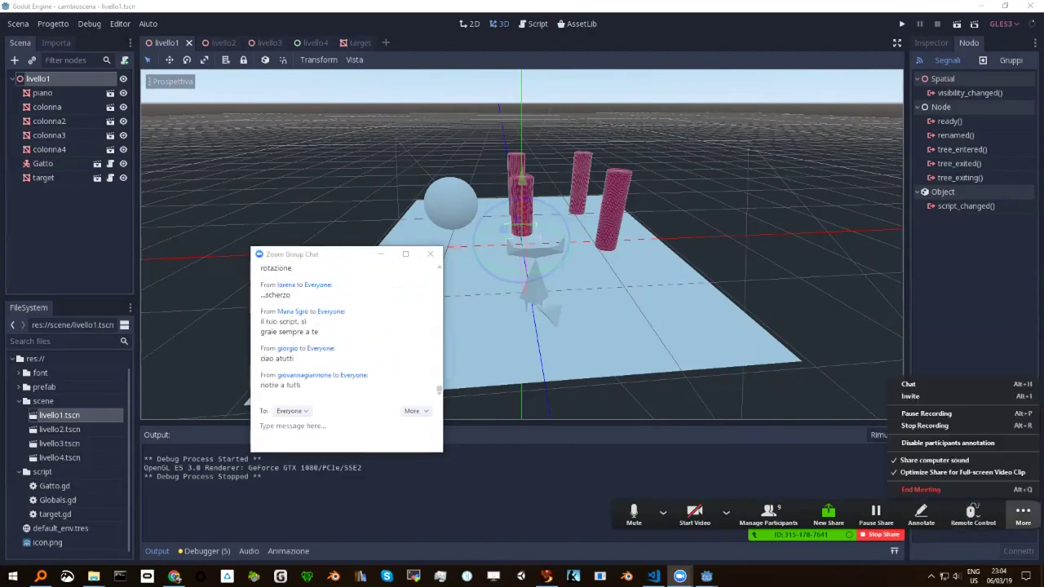